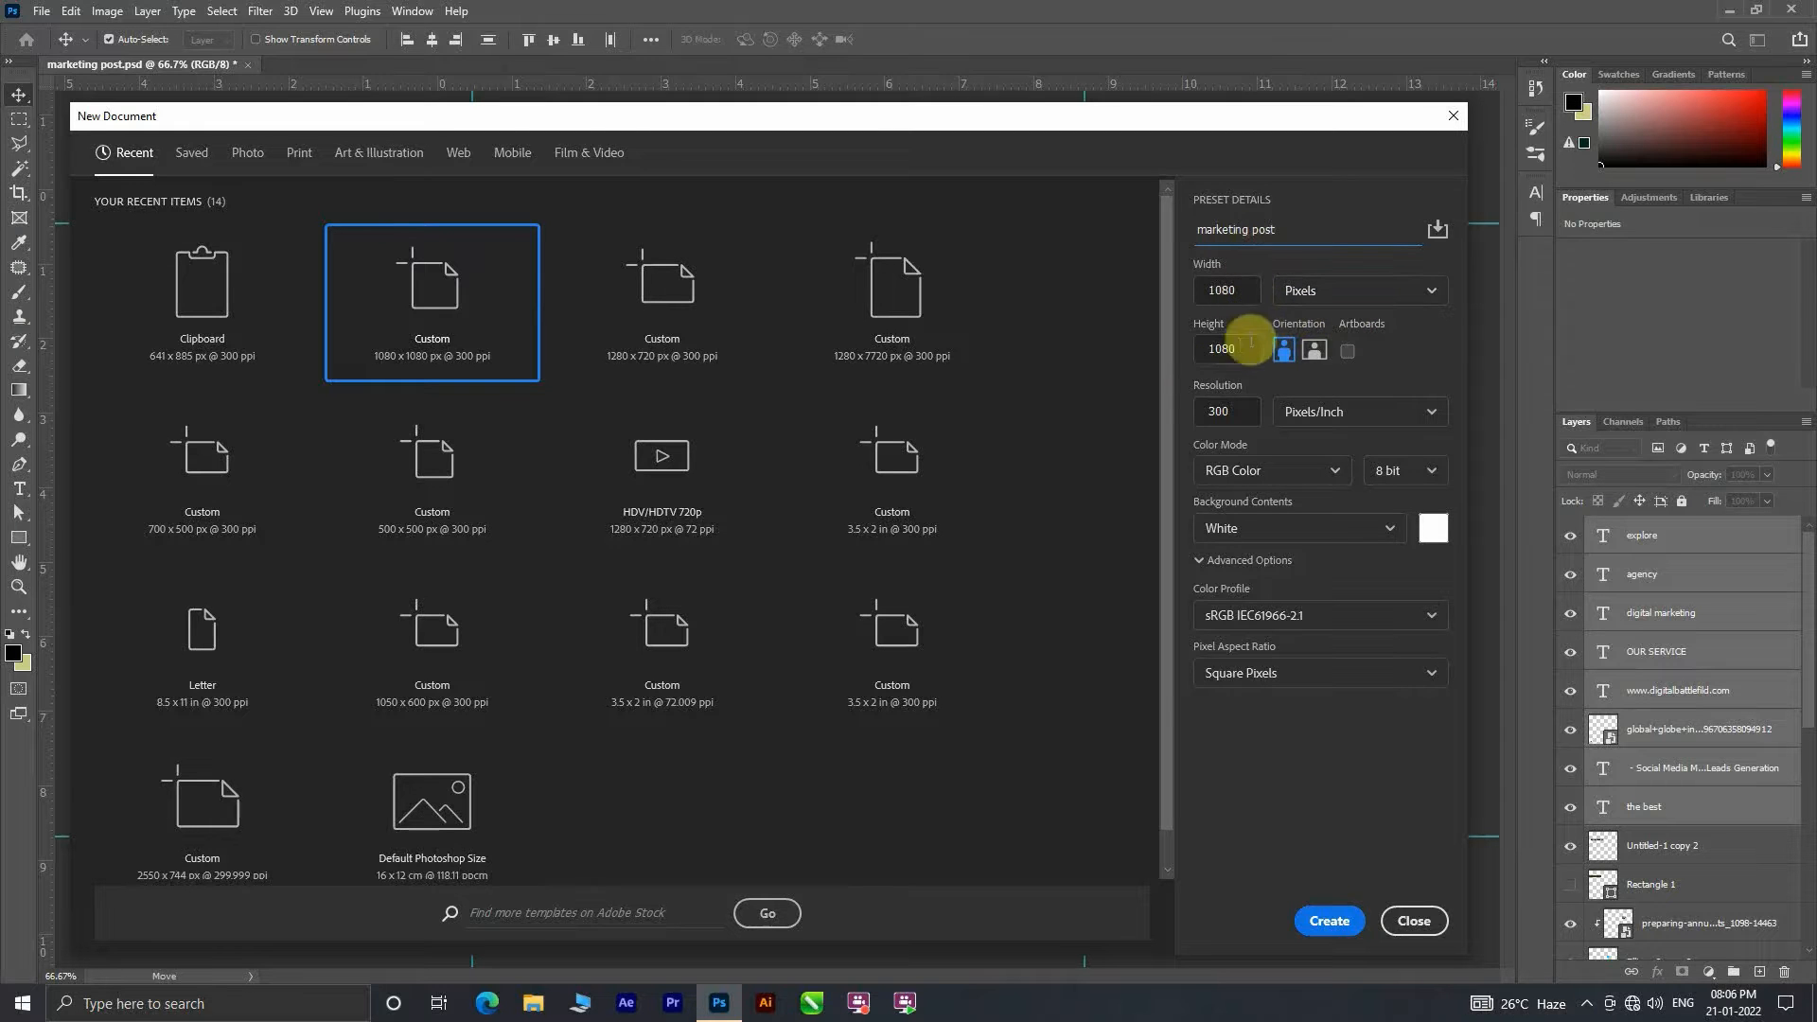
Step: Create the 1080 x 1080 px marketing post document at 300 ppi and fill its background with medium blue
left_click(1327, 921)
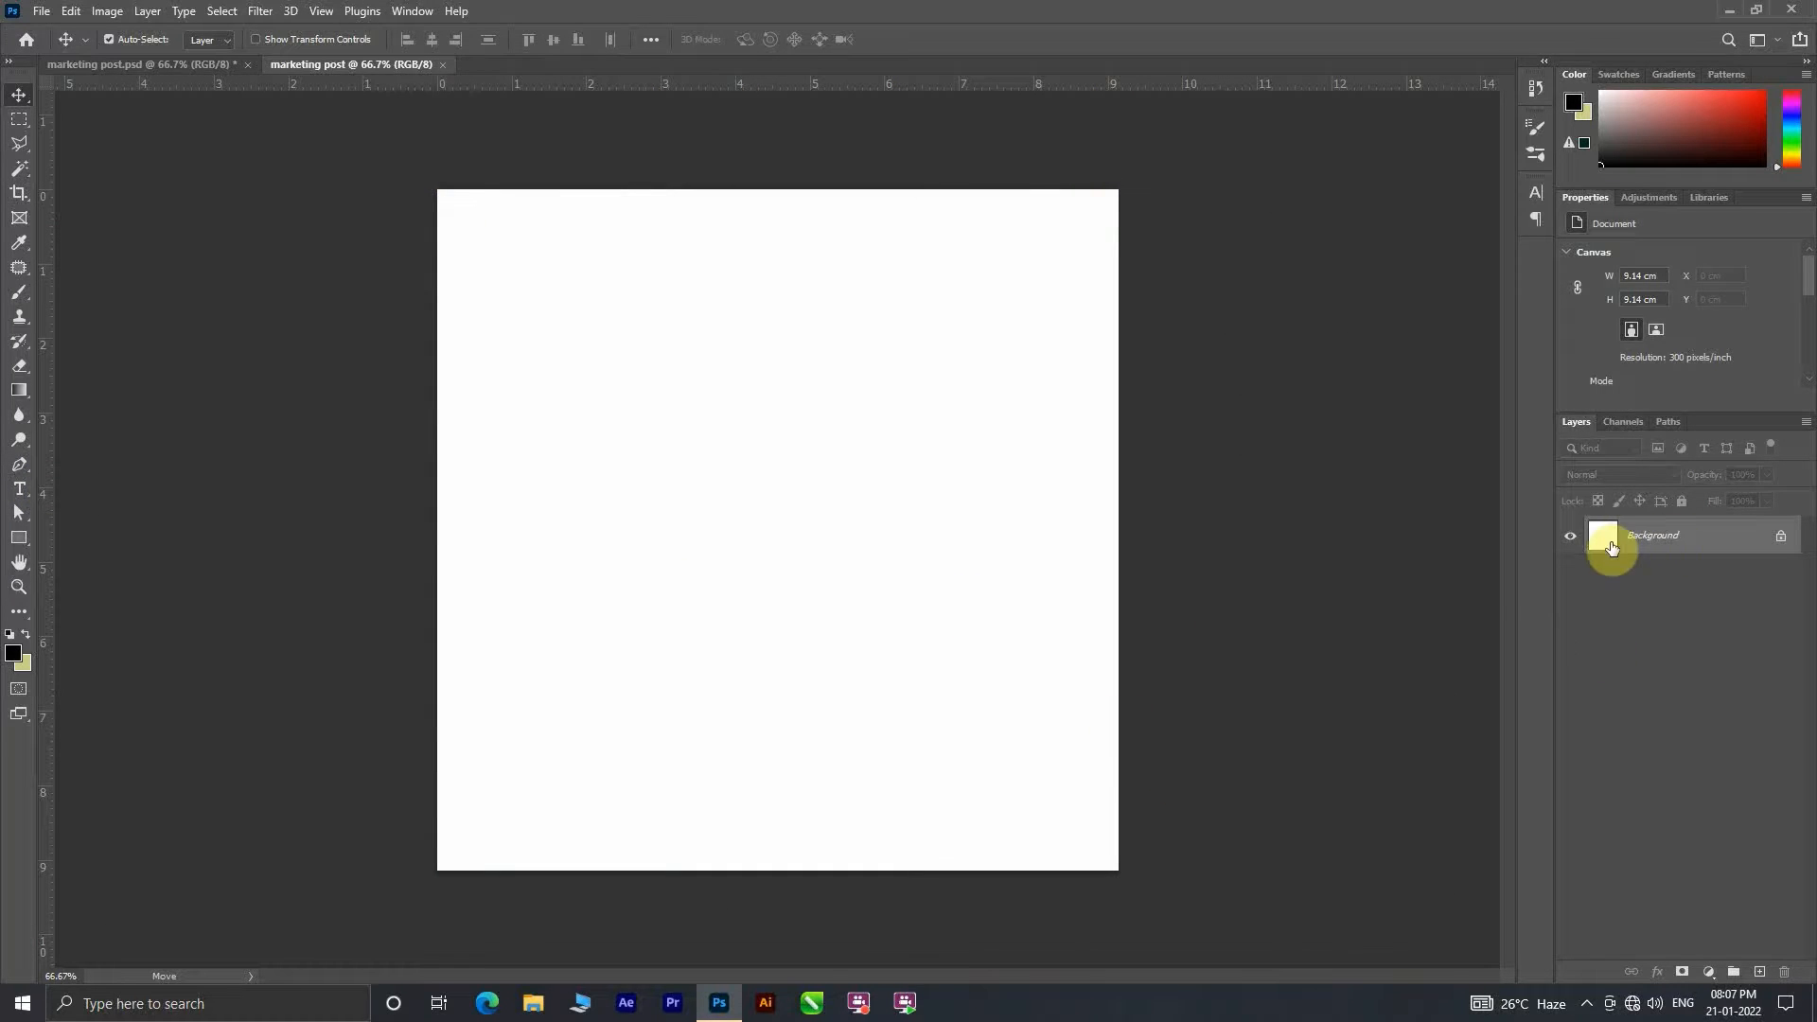
left_click(21, 662)
left_click(112, 225)
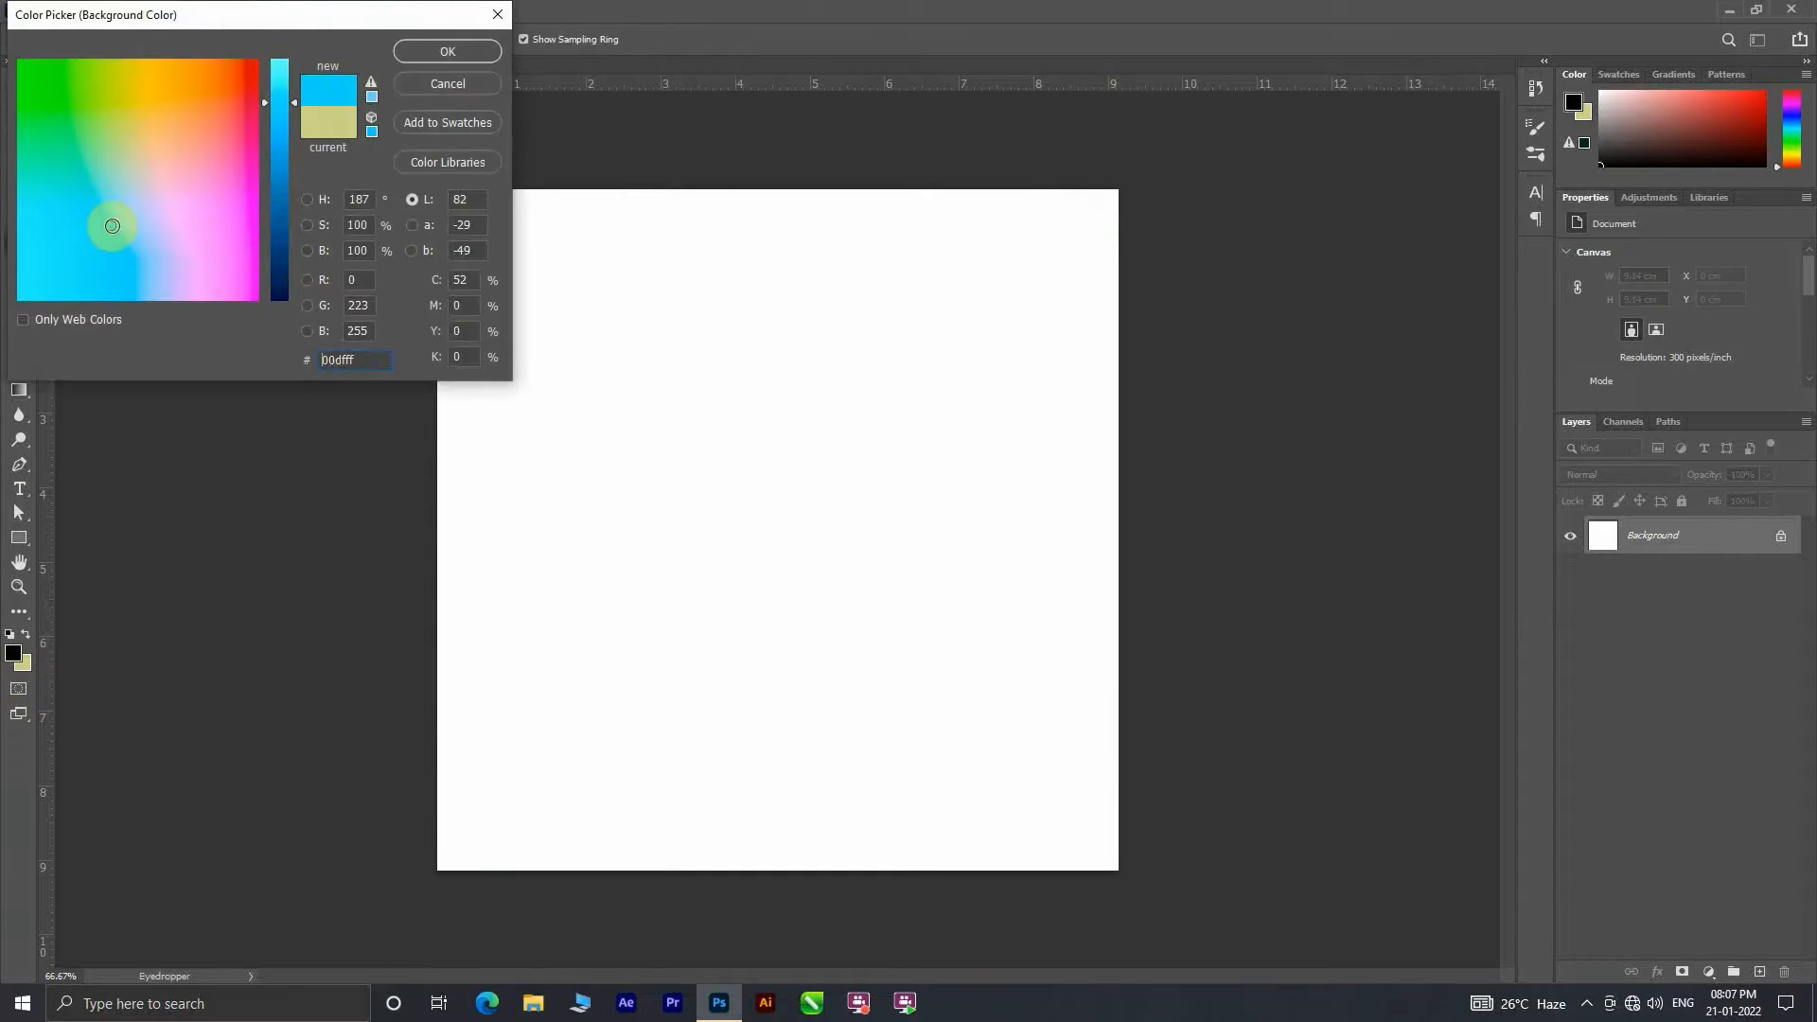
left_click_drag(282, 182, 286, 168)
left_click(438, 53)
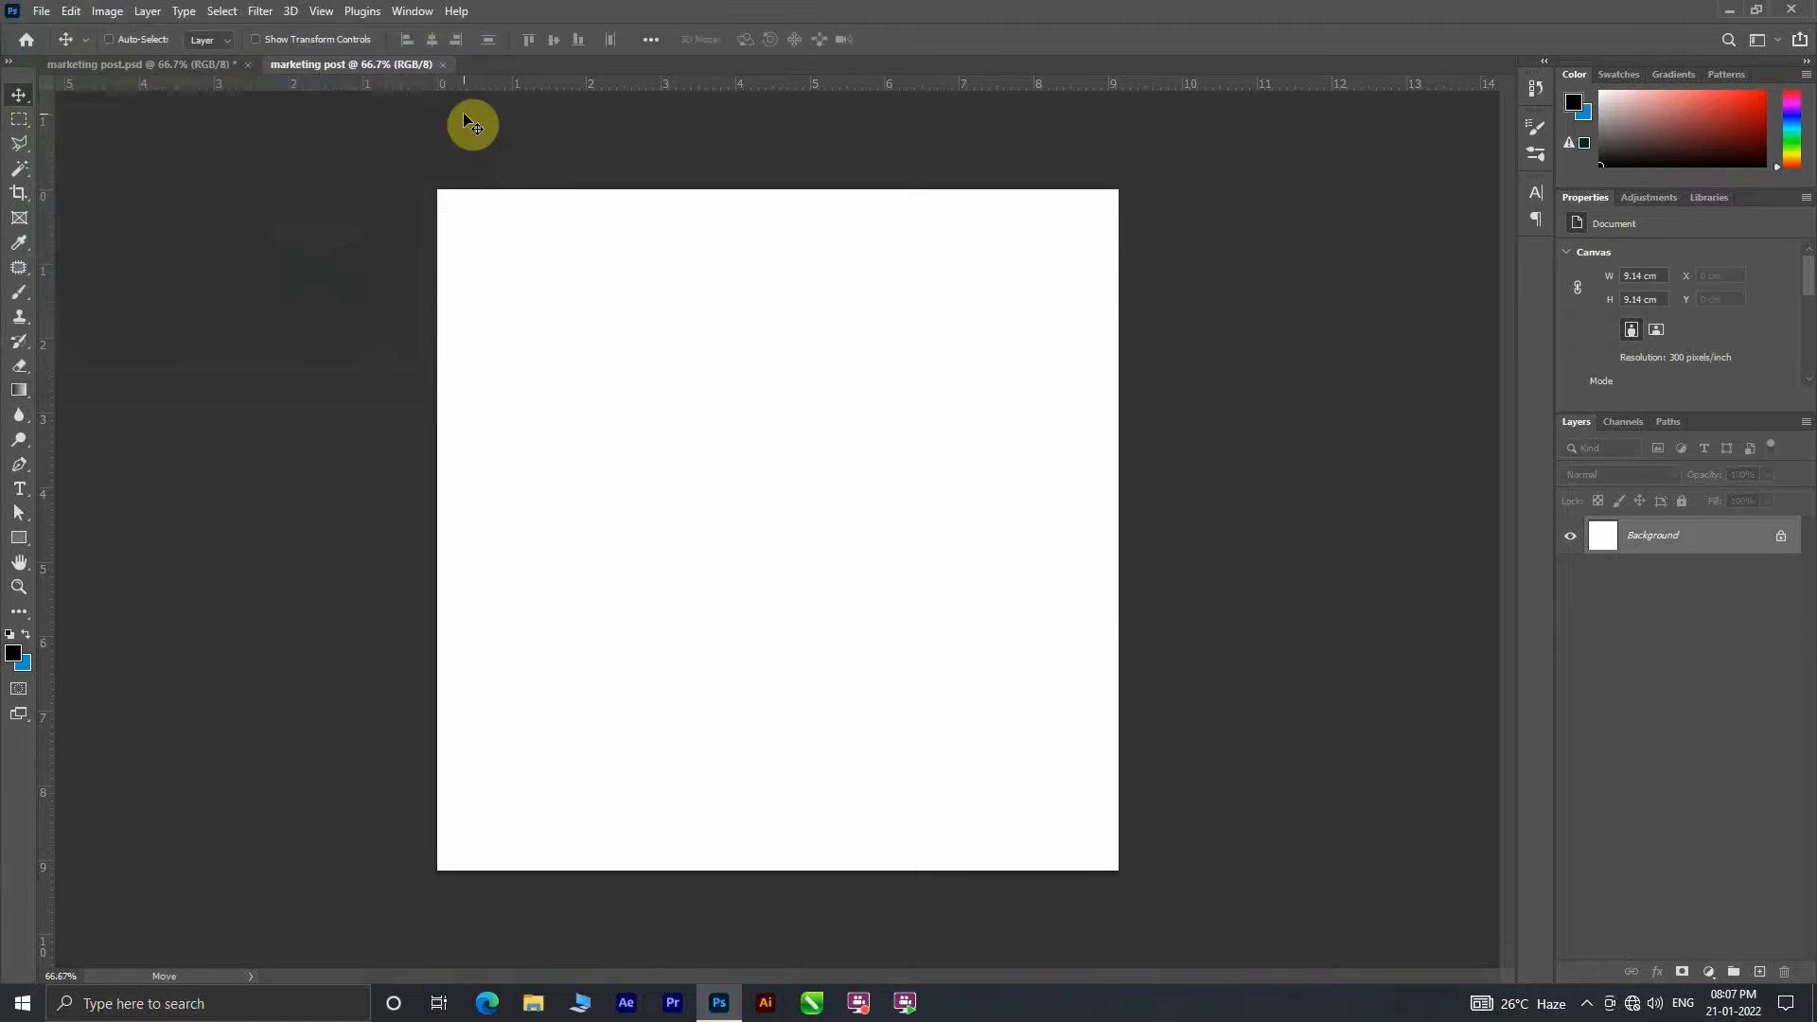
key("ctrl+BackSpace")
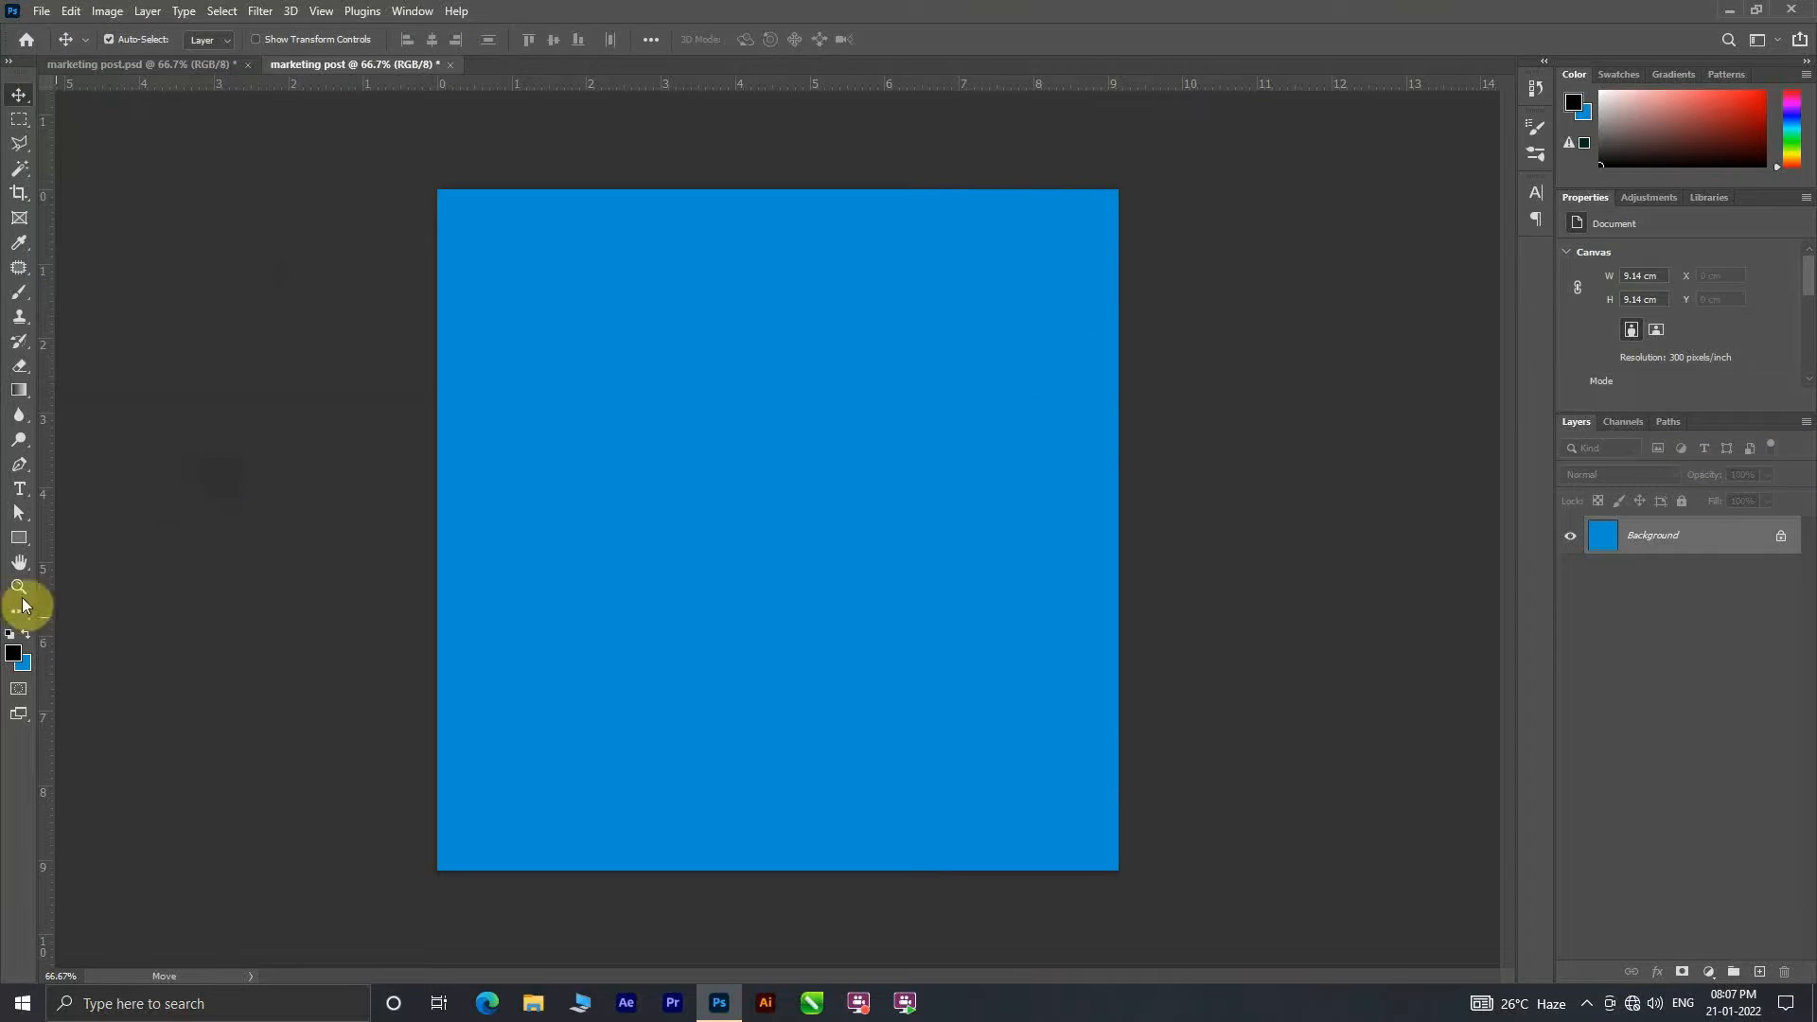
Step: Draw an ellipse about 791 x 959 px over the canvas and fill it with light blue
left_click_drag(19, 541, 88, 556)
left_click_drag(1082, 287, 606, 845)
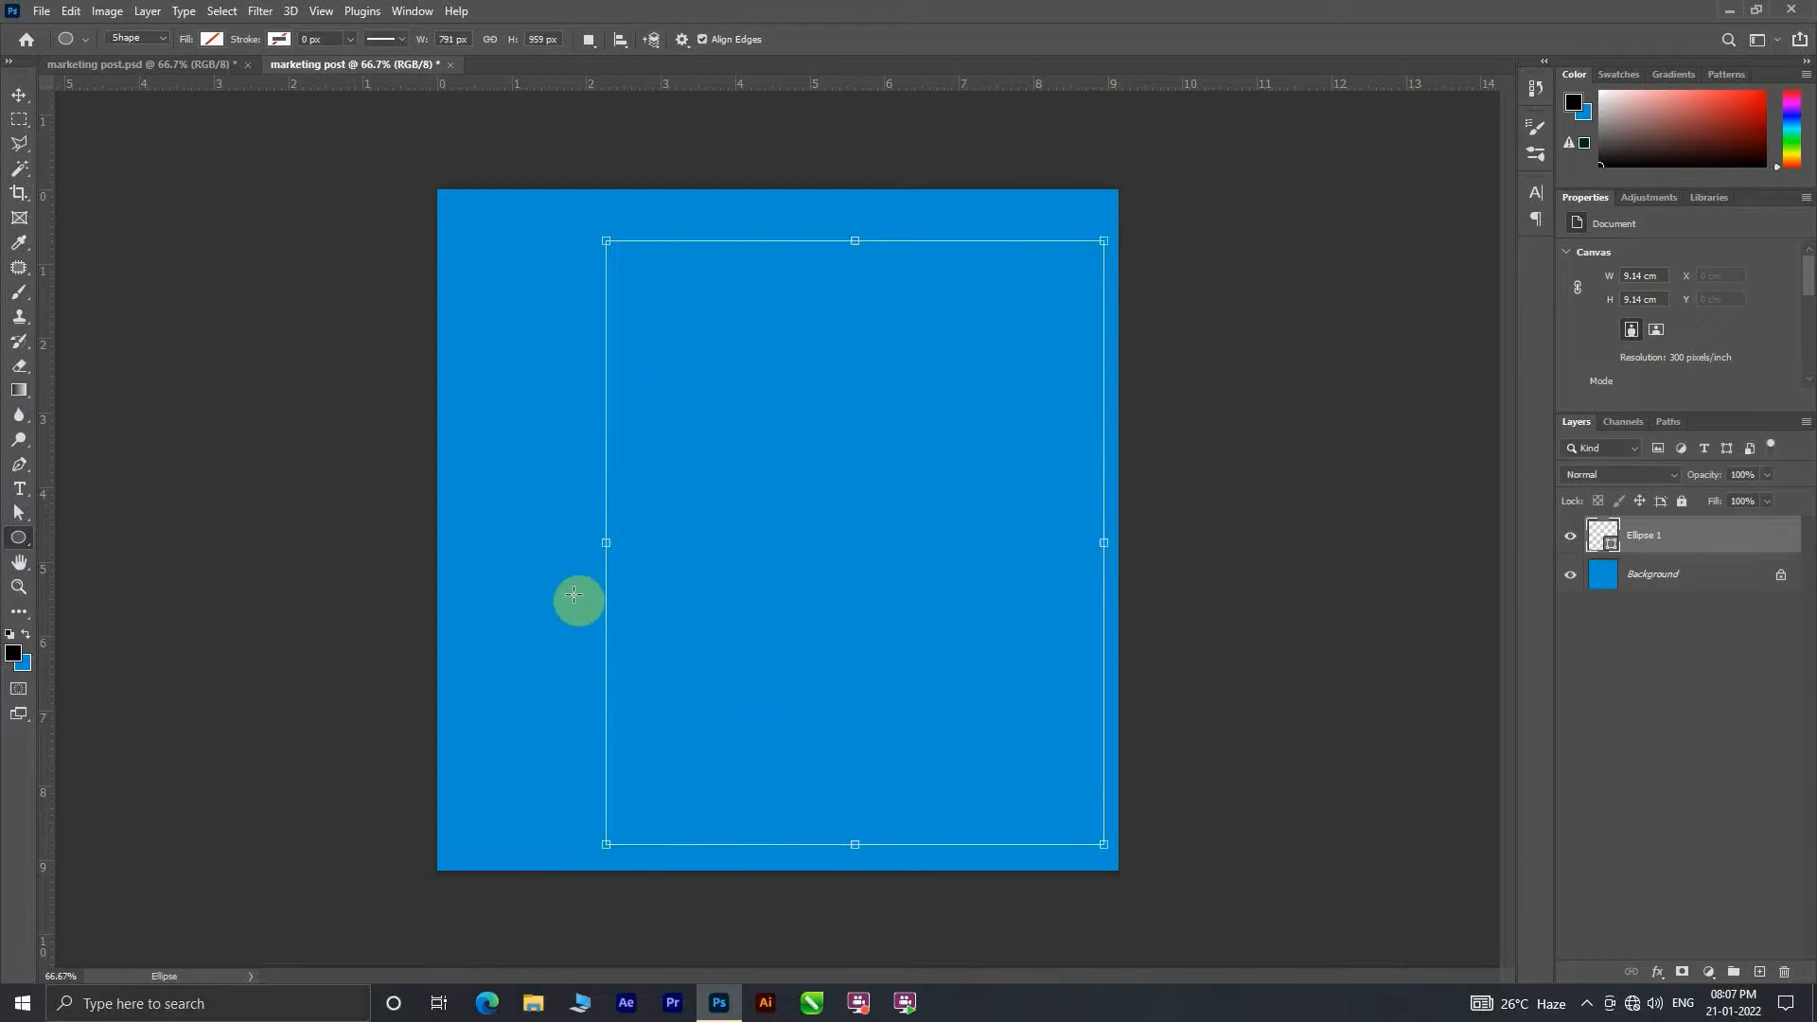
left_click(211, 39)
left_click(327, 72)
left_click(532, 388)
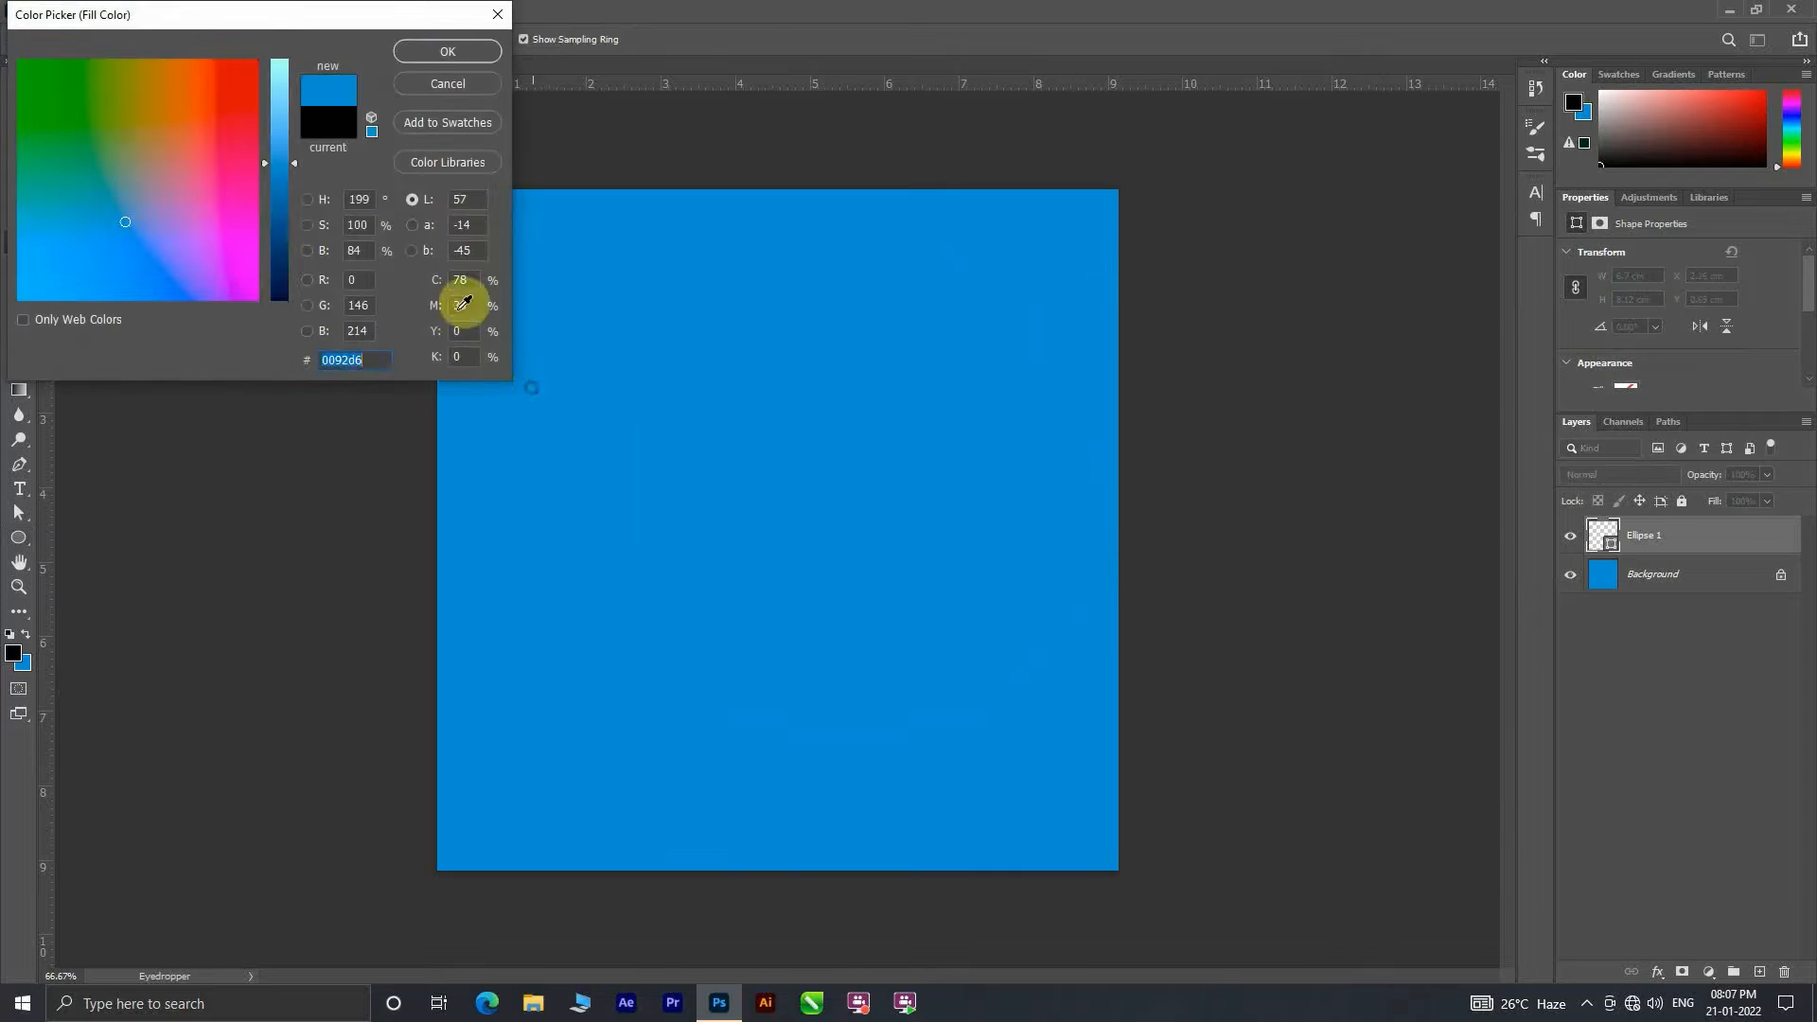
left_click_drag(293, 163, 299, 98)
left_click(475, 53)
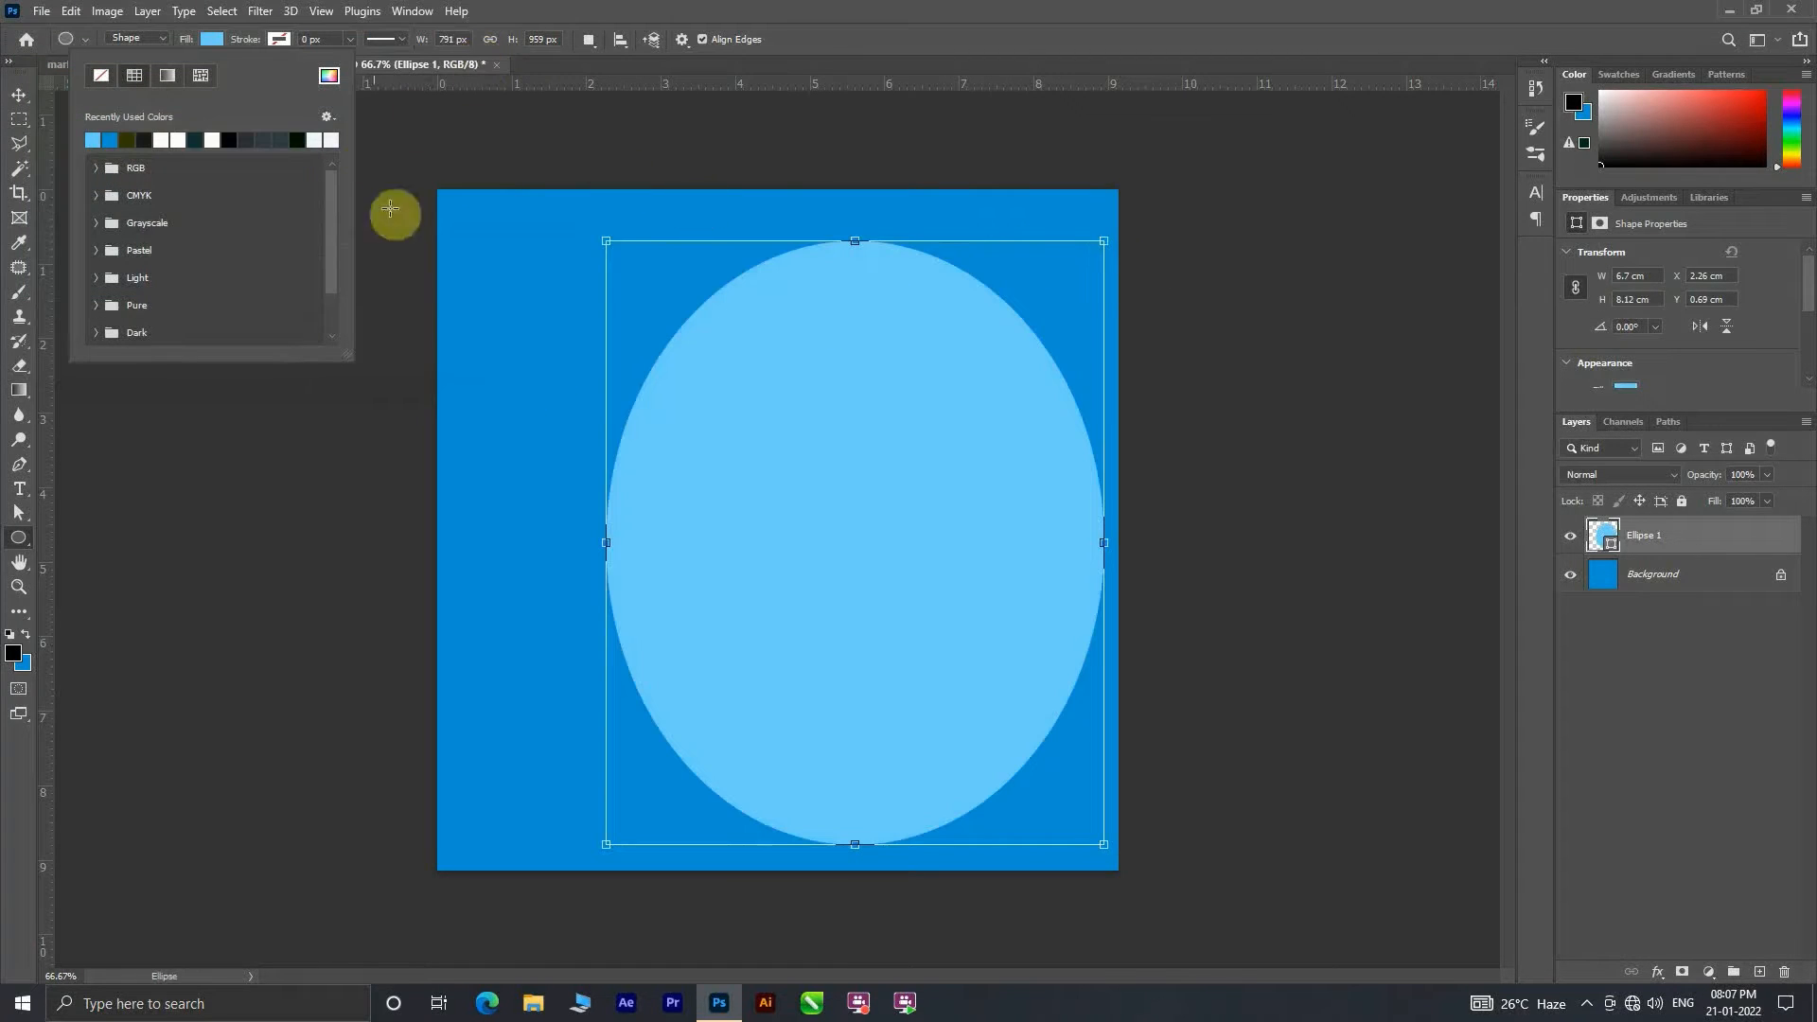
Step: Move the light blue ellipse partly past the canvas's right edge, then enlarge and skew it into a large rounded shape
left_click(19, 95)
left_click_drag(873, 403, 1030, 406)
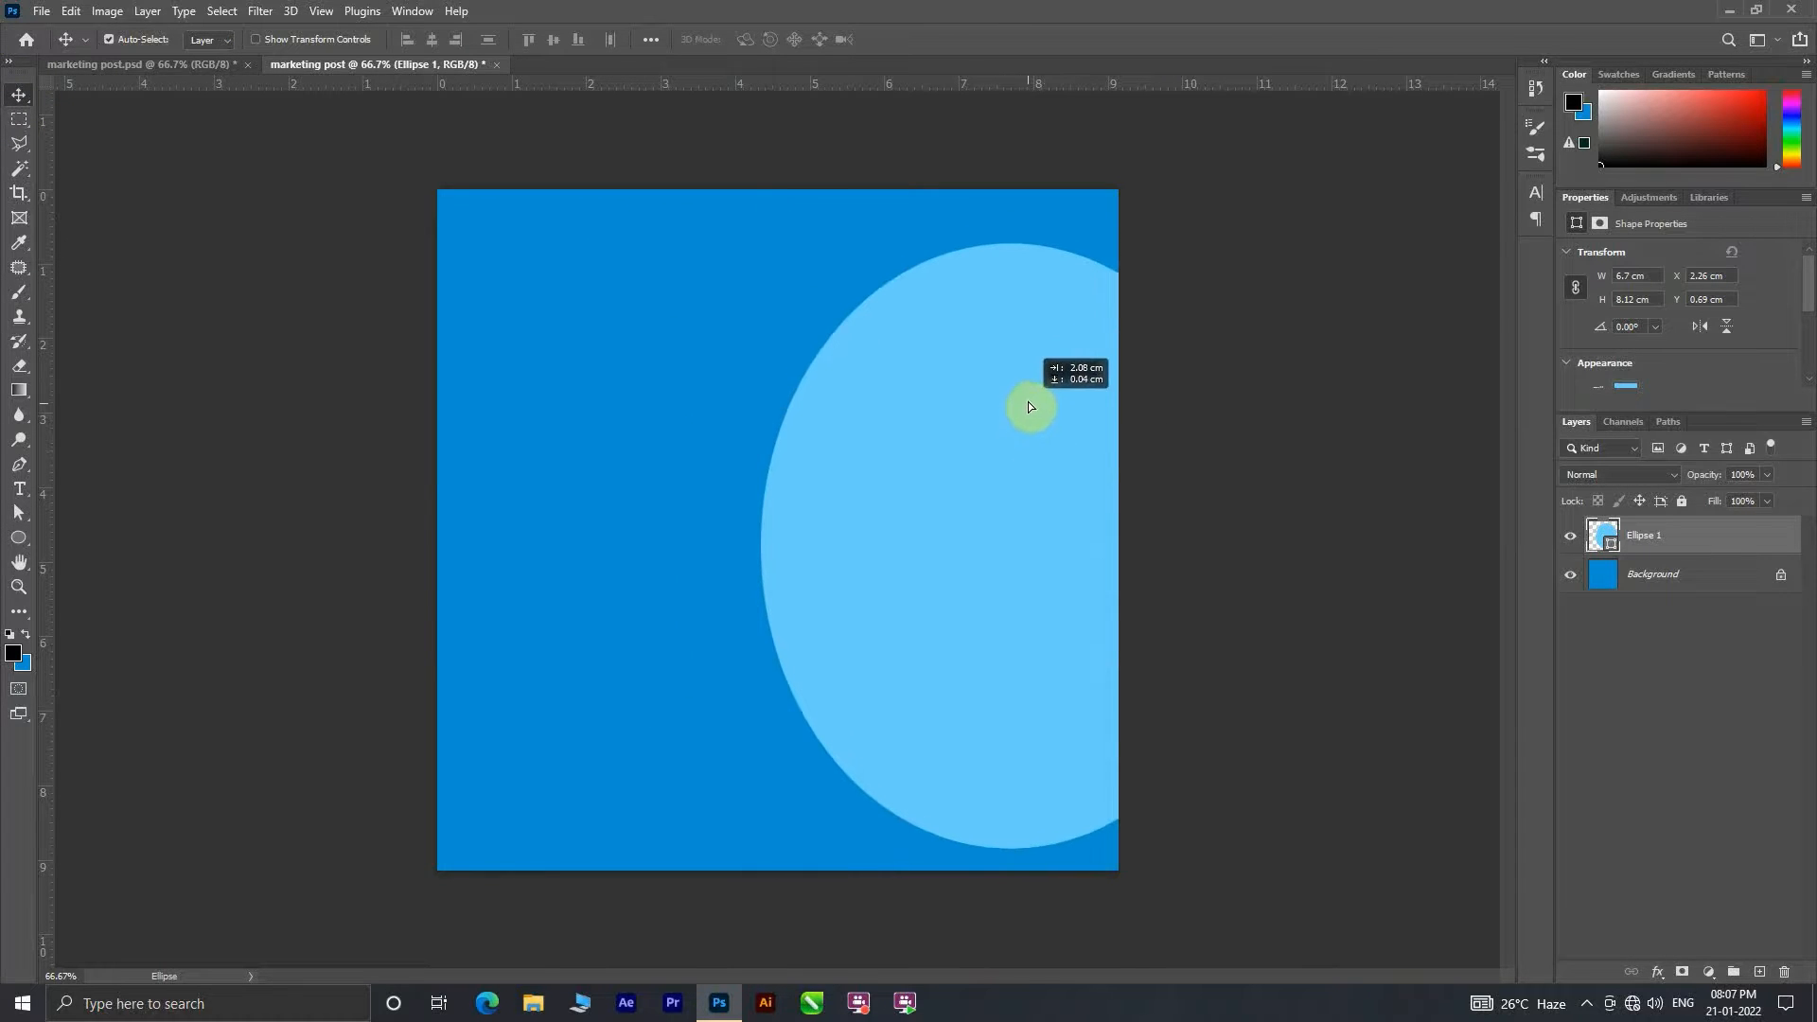
key("ctrl+t")
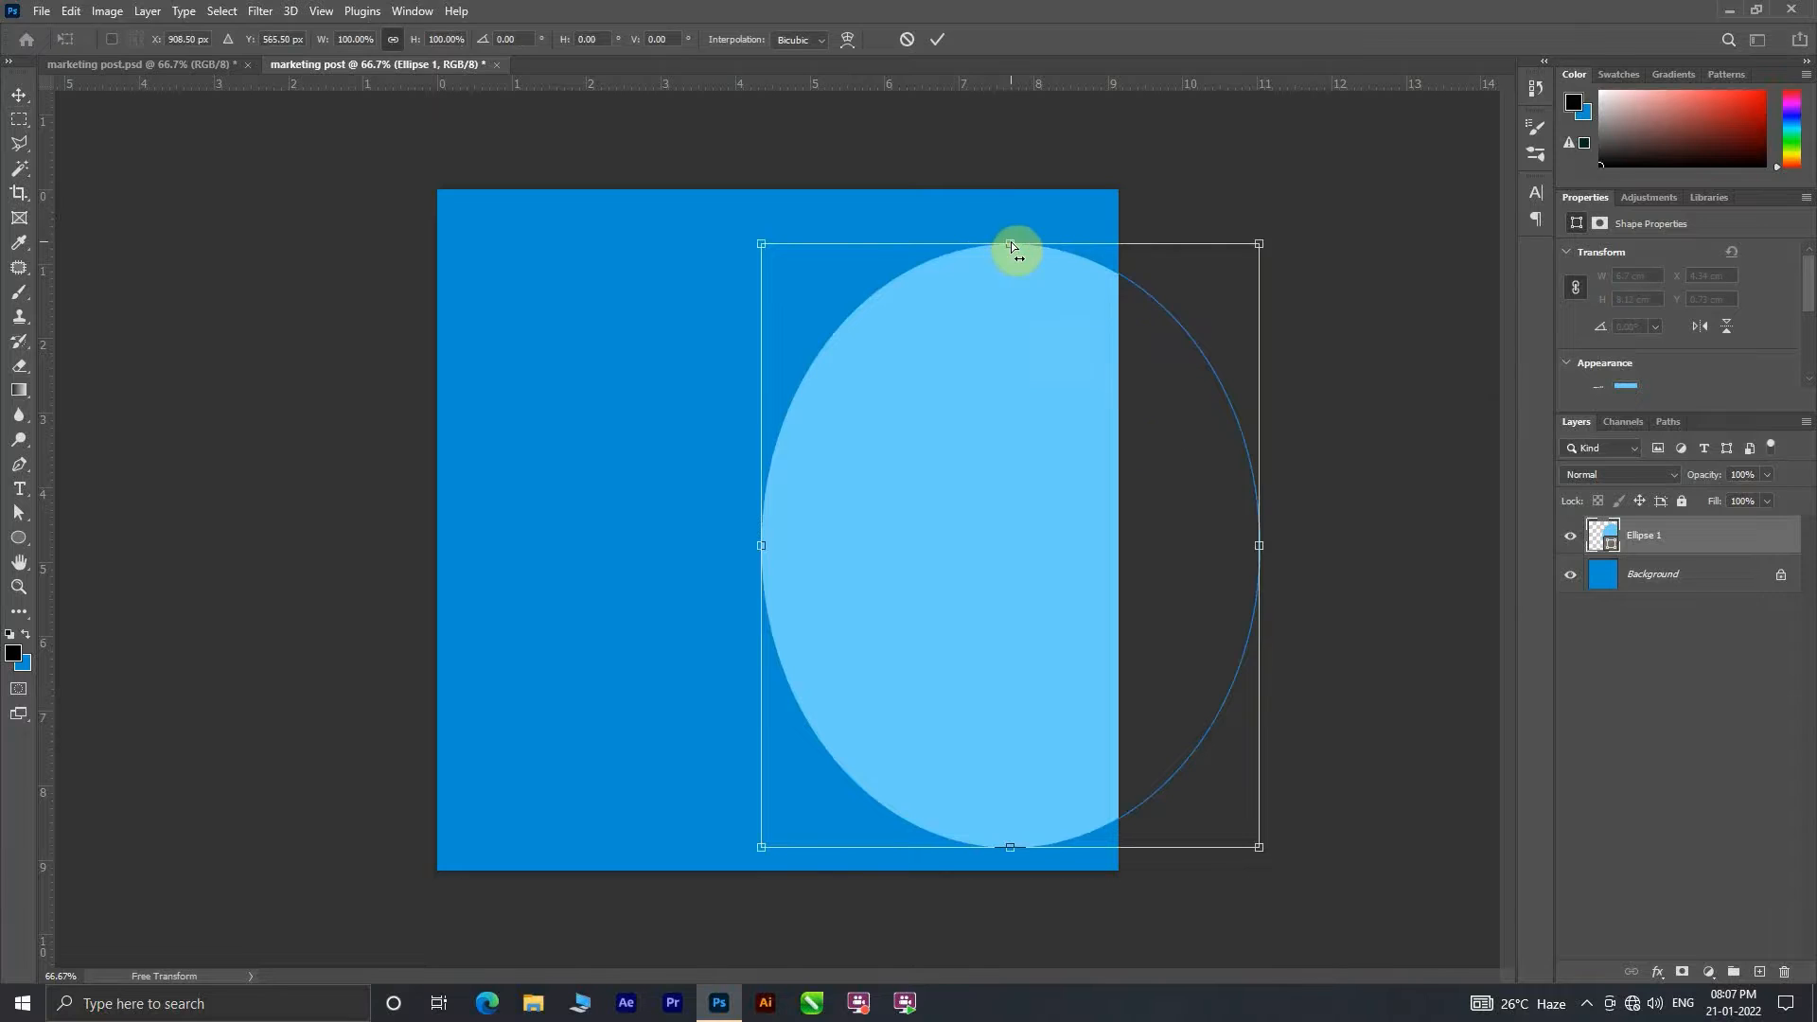
left_click_drag(1012, 246, 1160, 155)
left_click_drag(843, 495, 702, 443)
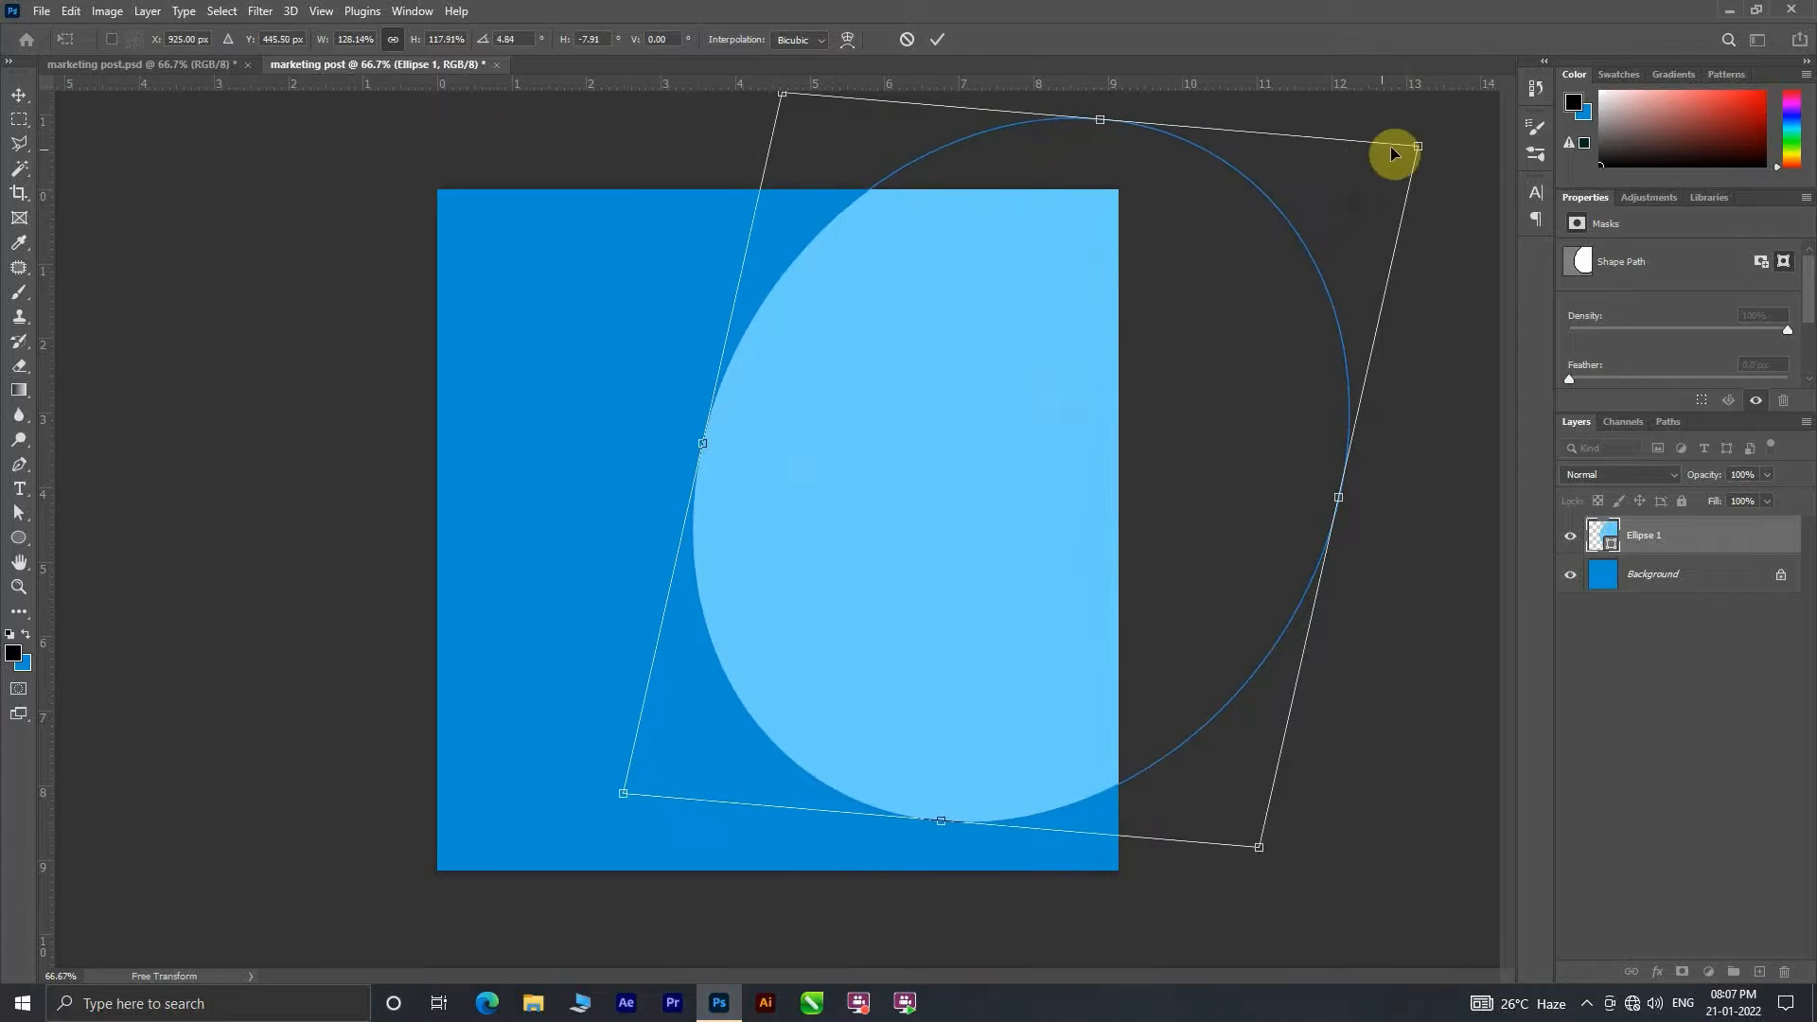
left_click_drag(1393, 149, 1470, 322)
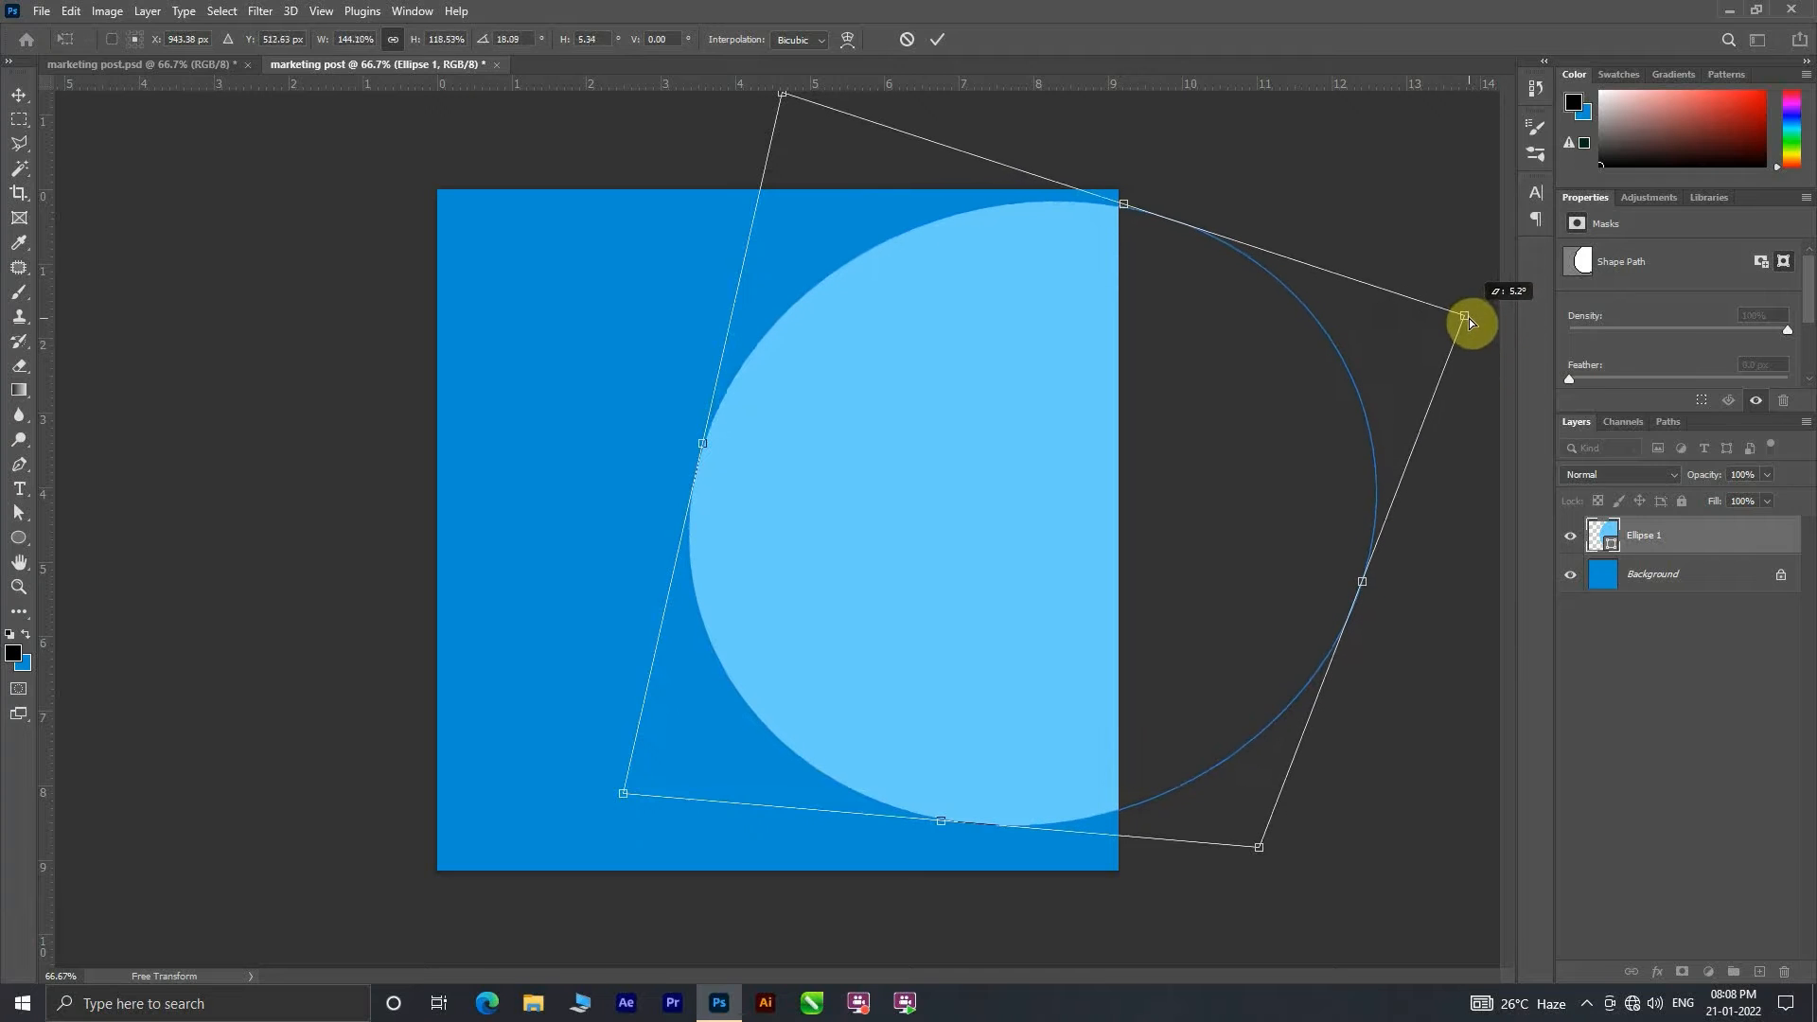
left_click_drag(1296, 470, 1340, 474)
left_click(937, 39)
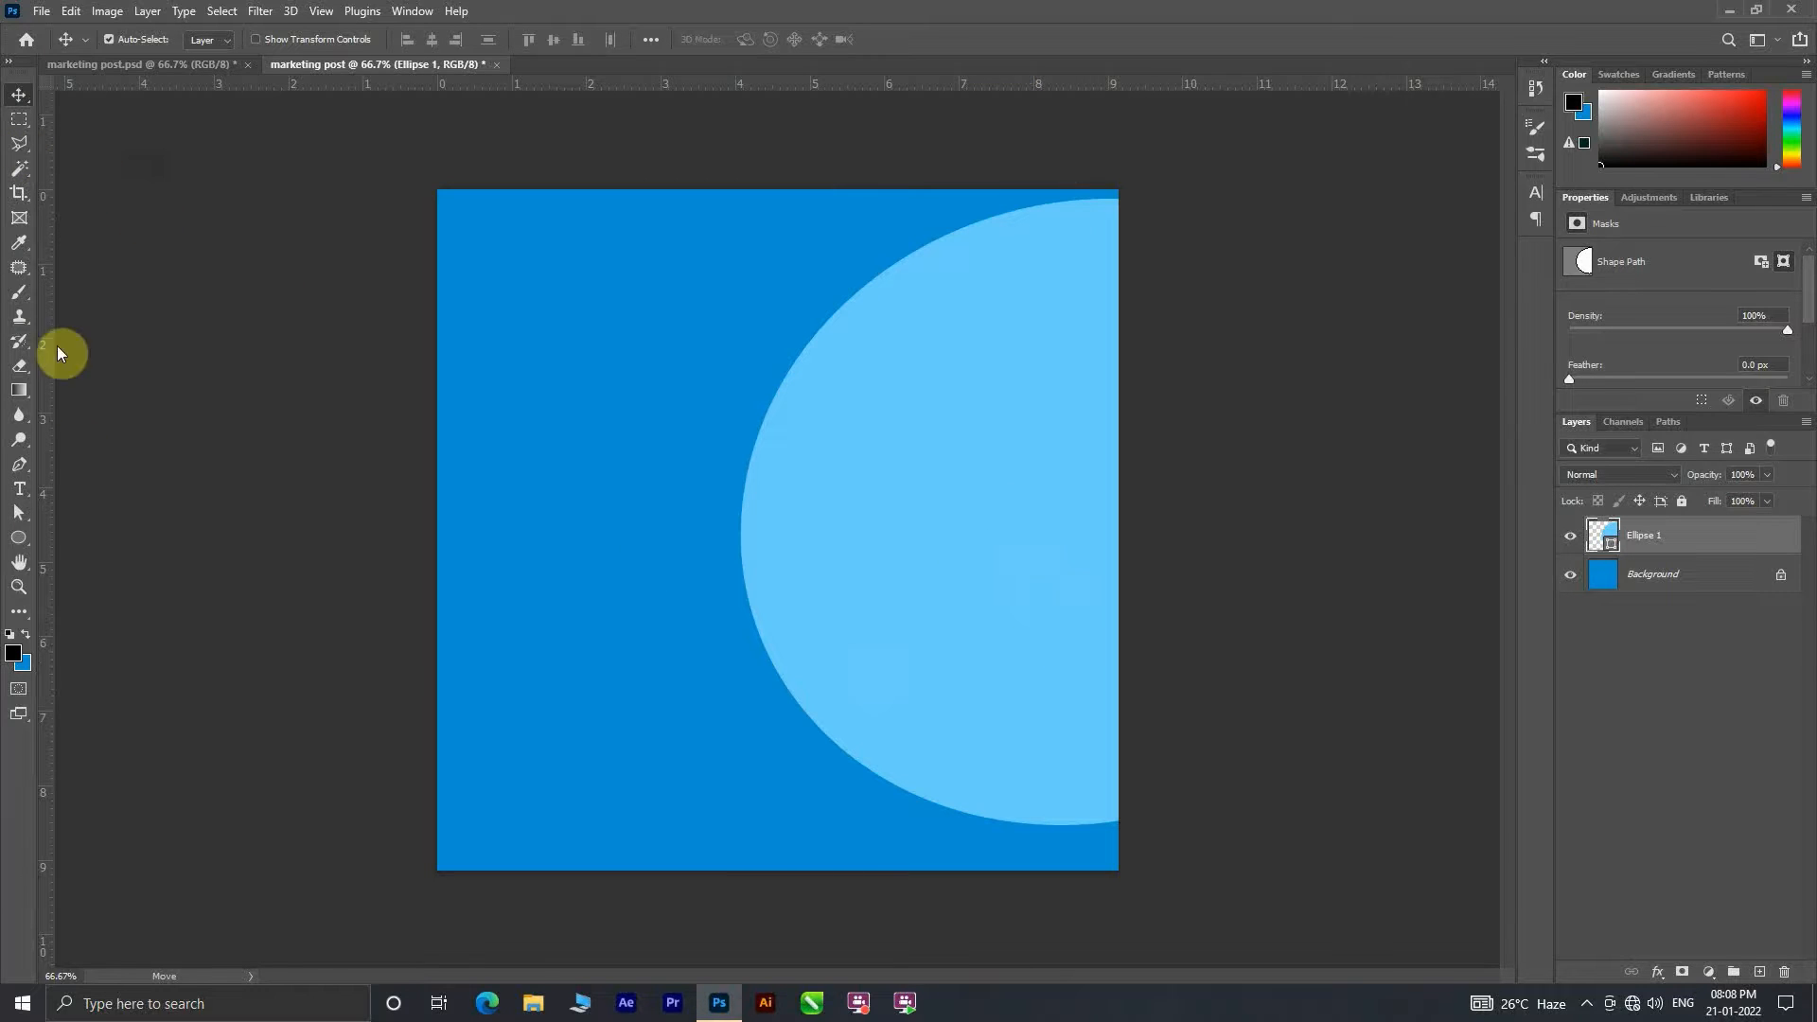
Step: Draw a white ellipse about 488 x 499 px and move it onto the lower part of the light blue shape
left_click(19, 537)
left_click_drag(597, 356, 899, 663)
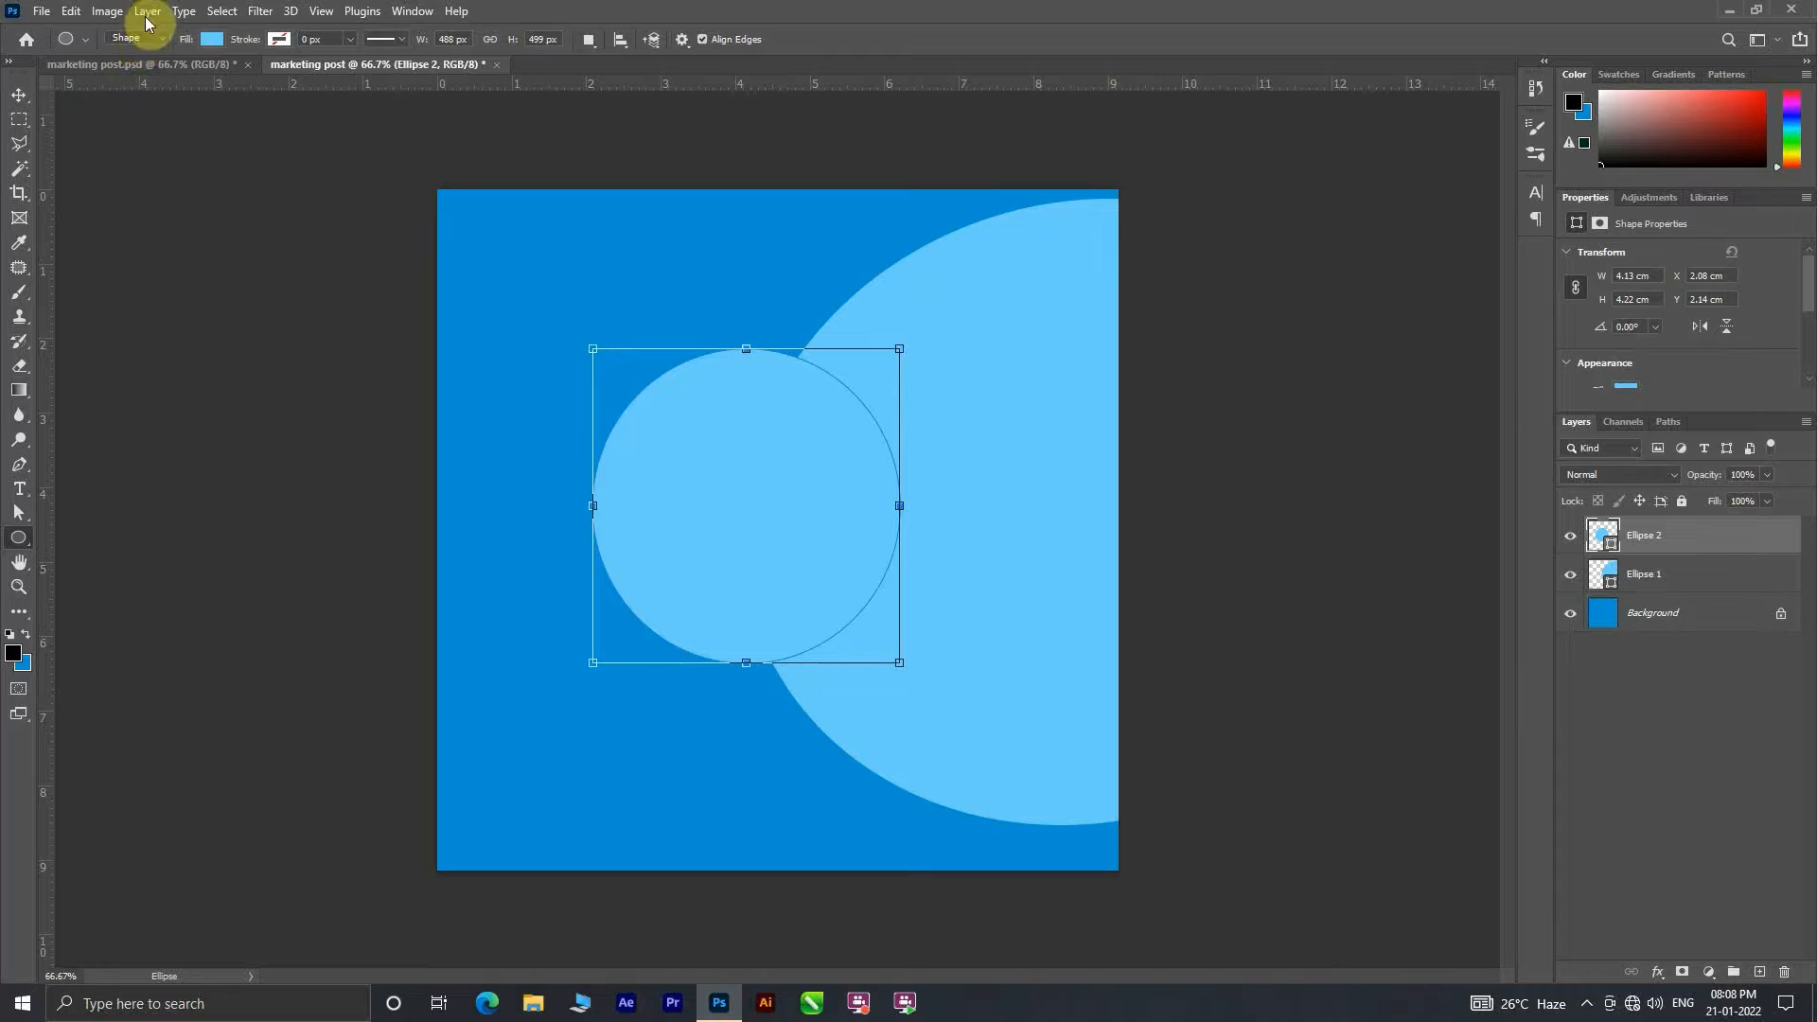
left_click(212, 39)
left_click(161, 140)
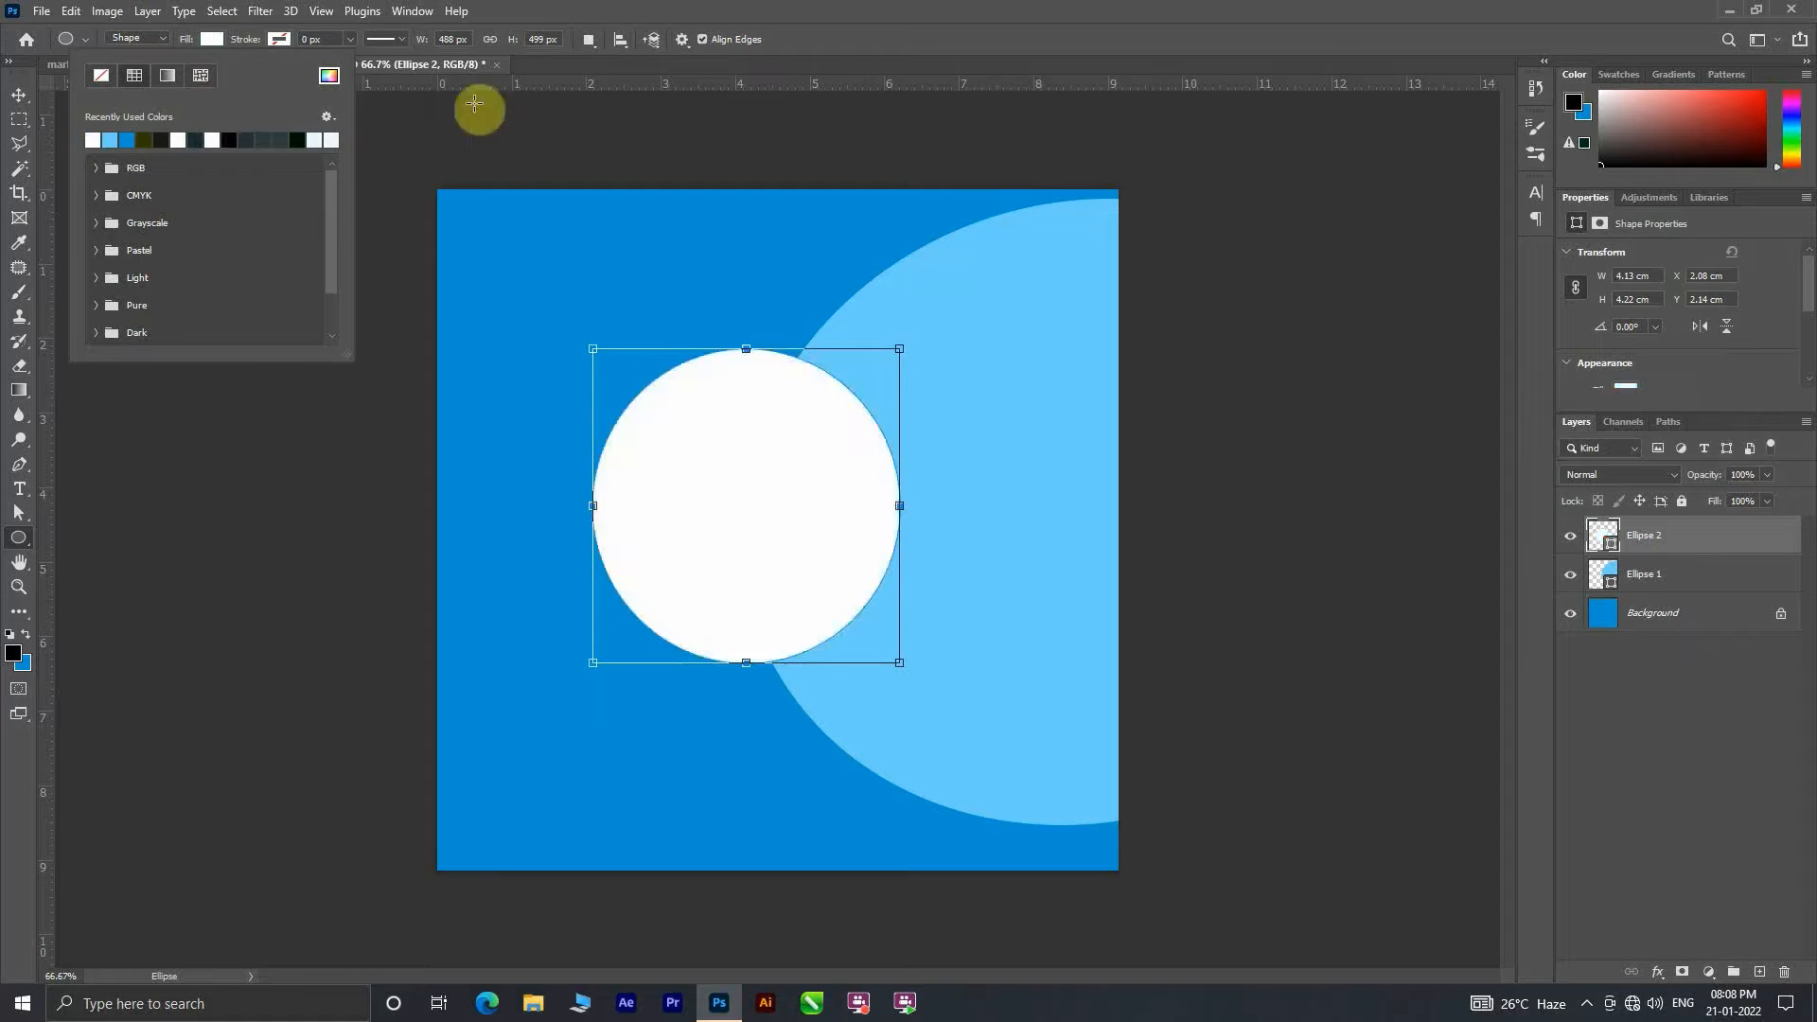
left_click(32, 101)
left_click_drag(774, 501, 953, 586)
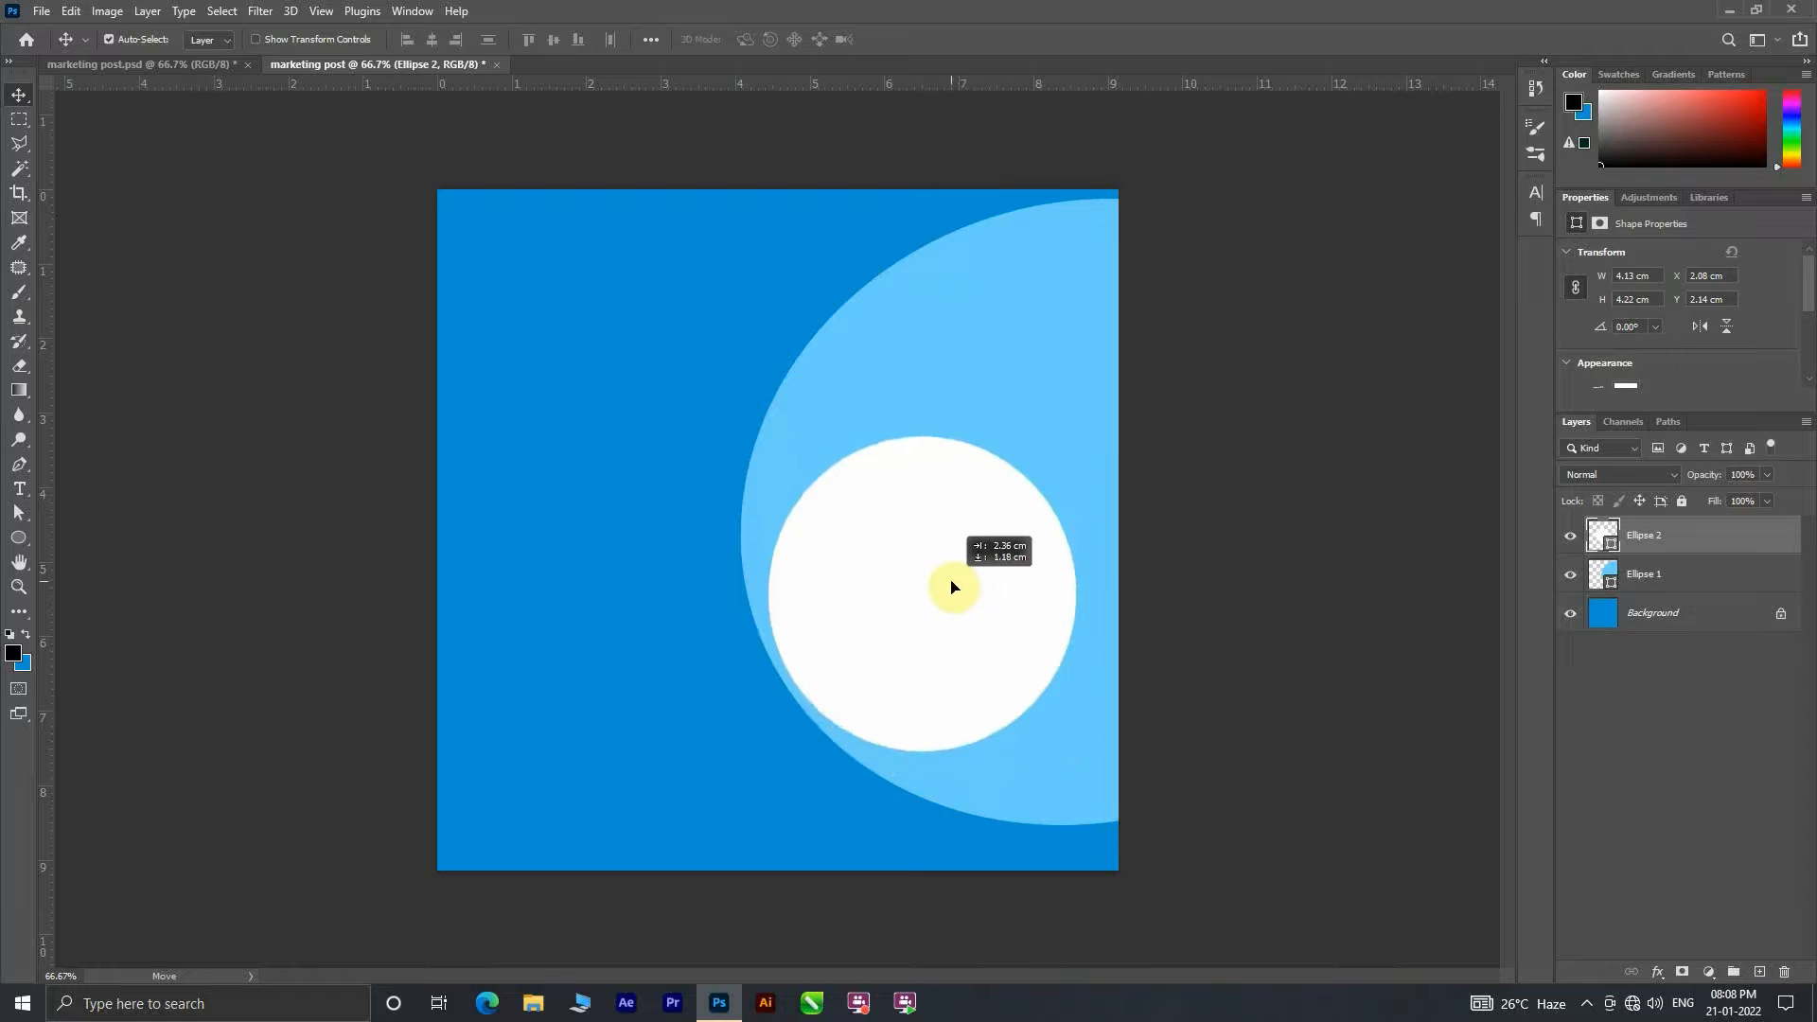
Step: Show the rulers and place guides along all four edges of the canvas
key("ctrl+r")
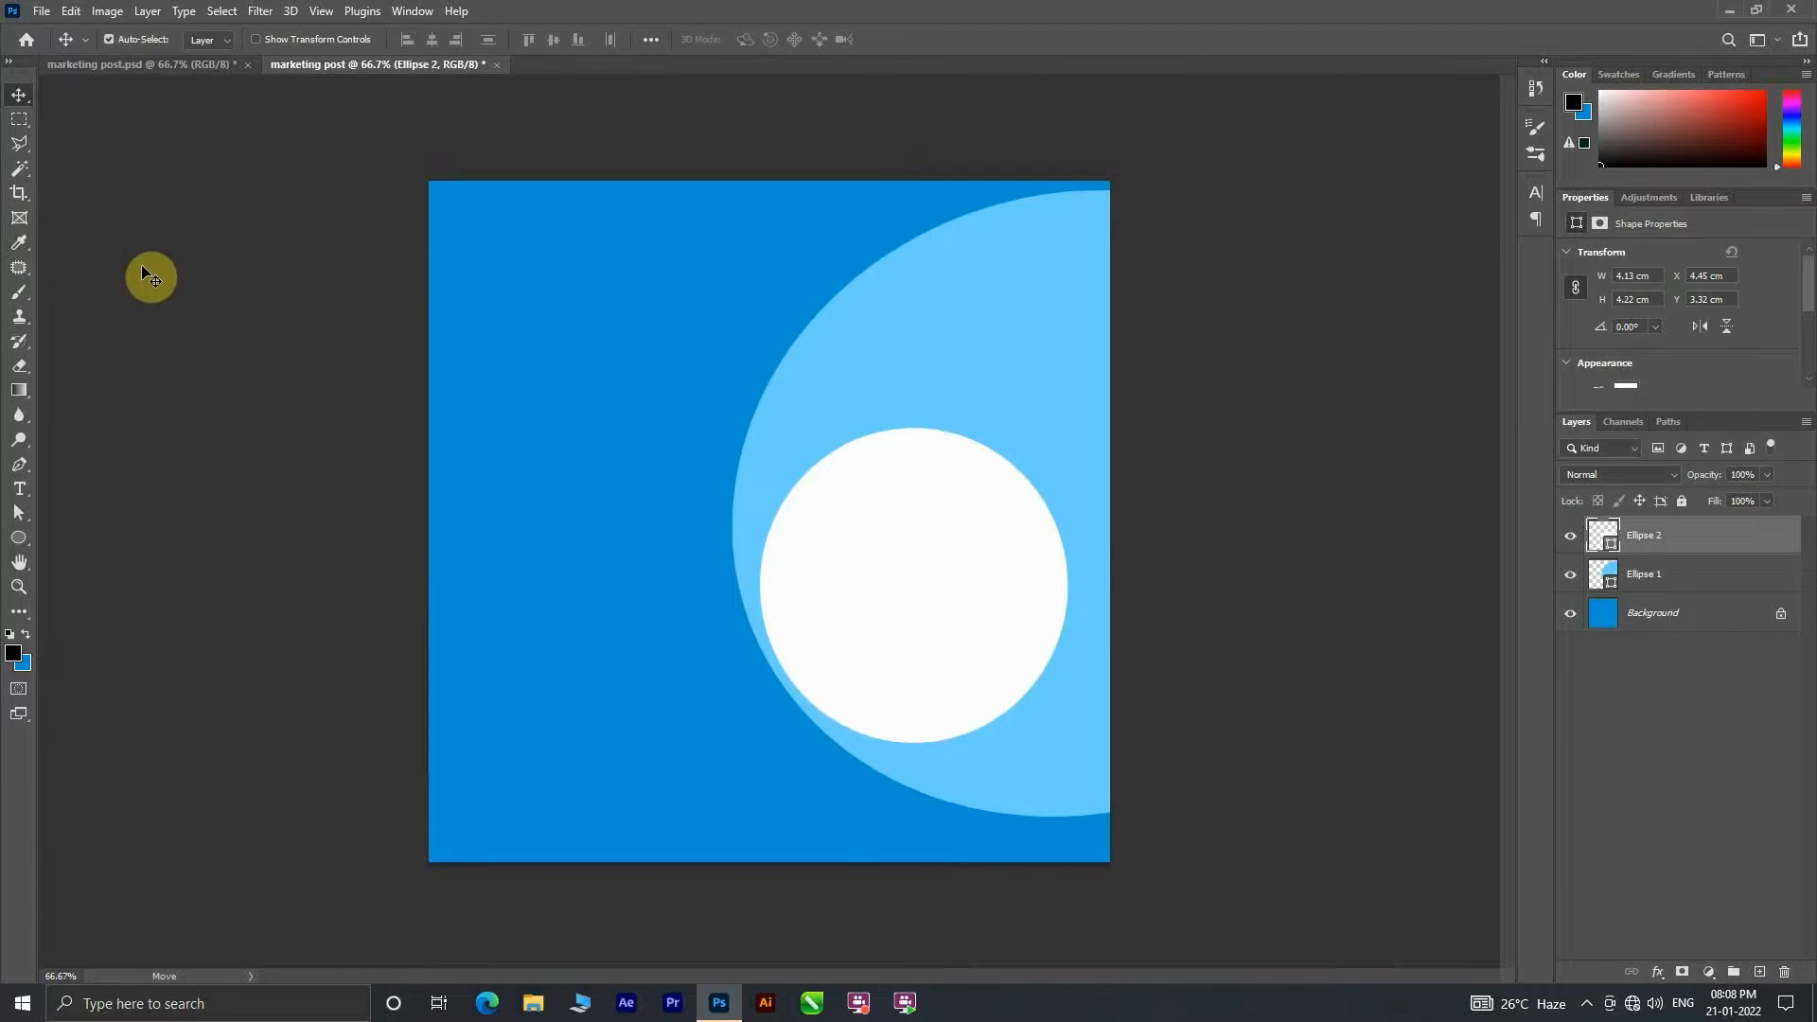
key("ctrl+r")
left_click_drag(423, 83, 428, 189)
left_click_drag(51, 366, 436, 418)
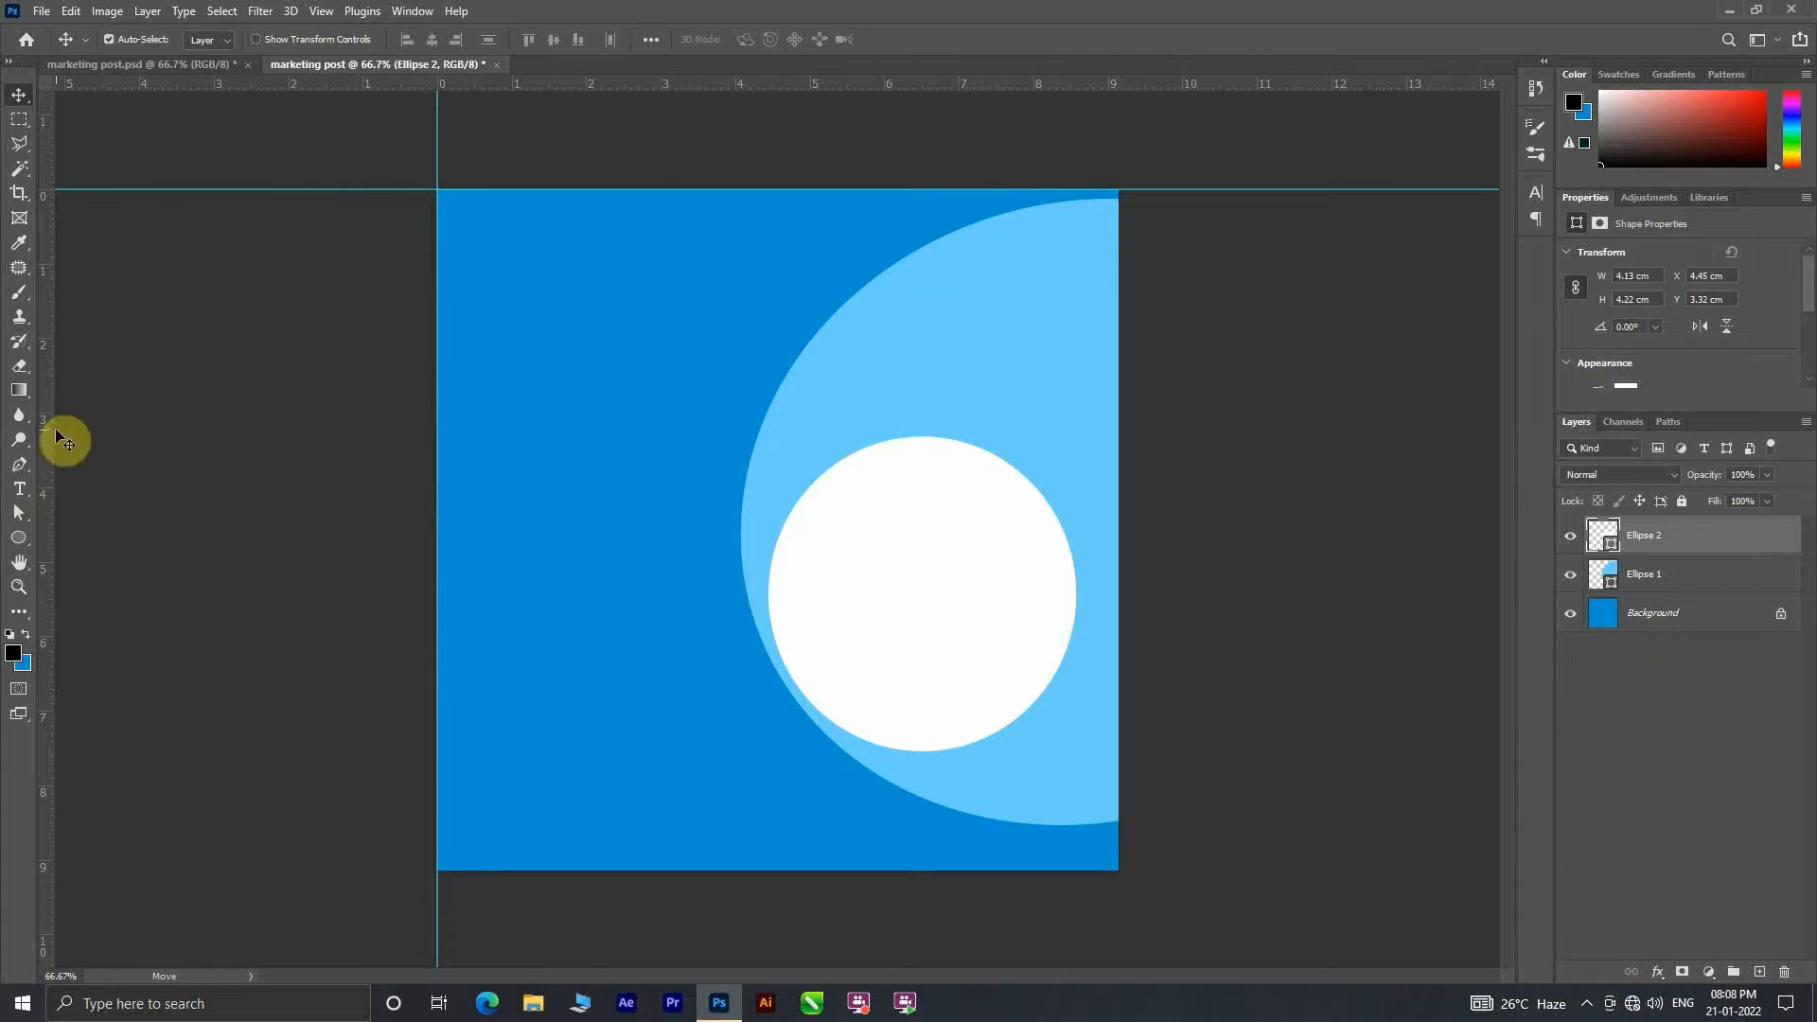
left_click_drag(49, 442, 1119, 443)
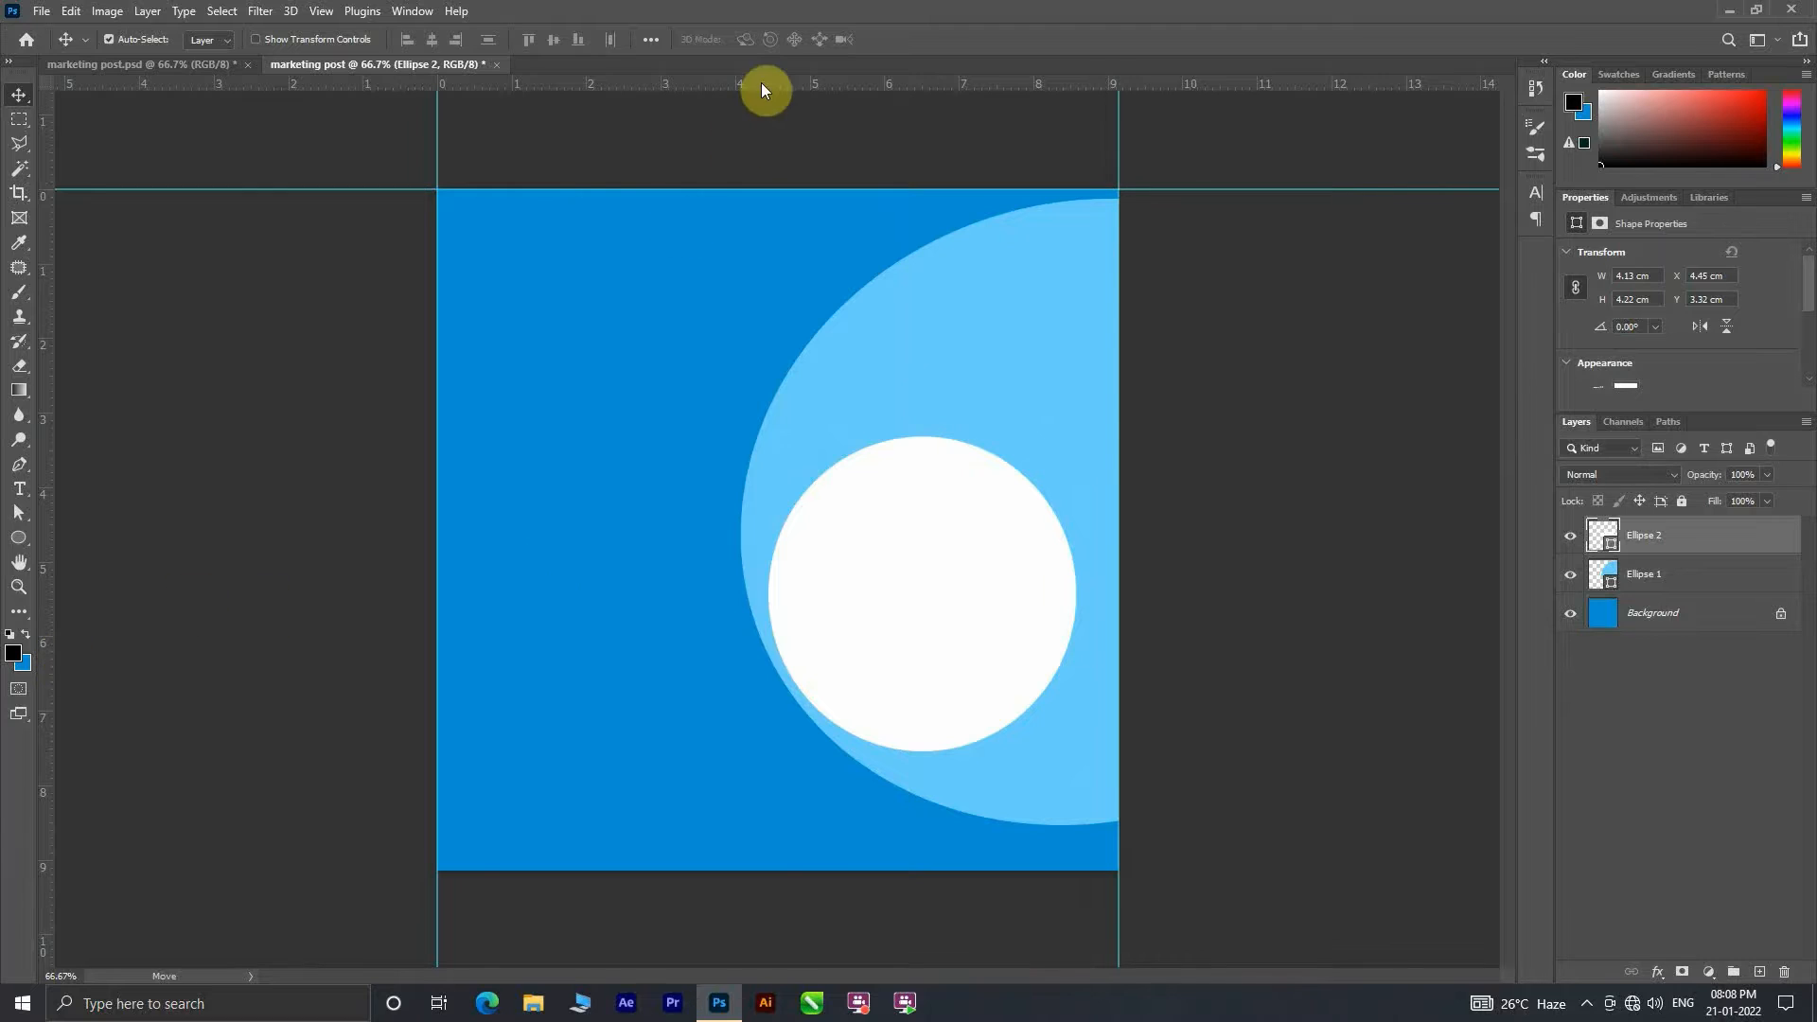
left_click_drag(761, 90, 836, 863)
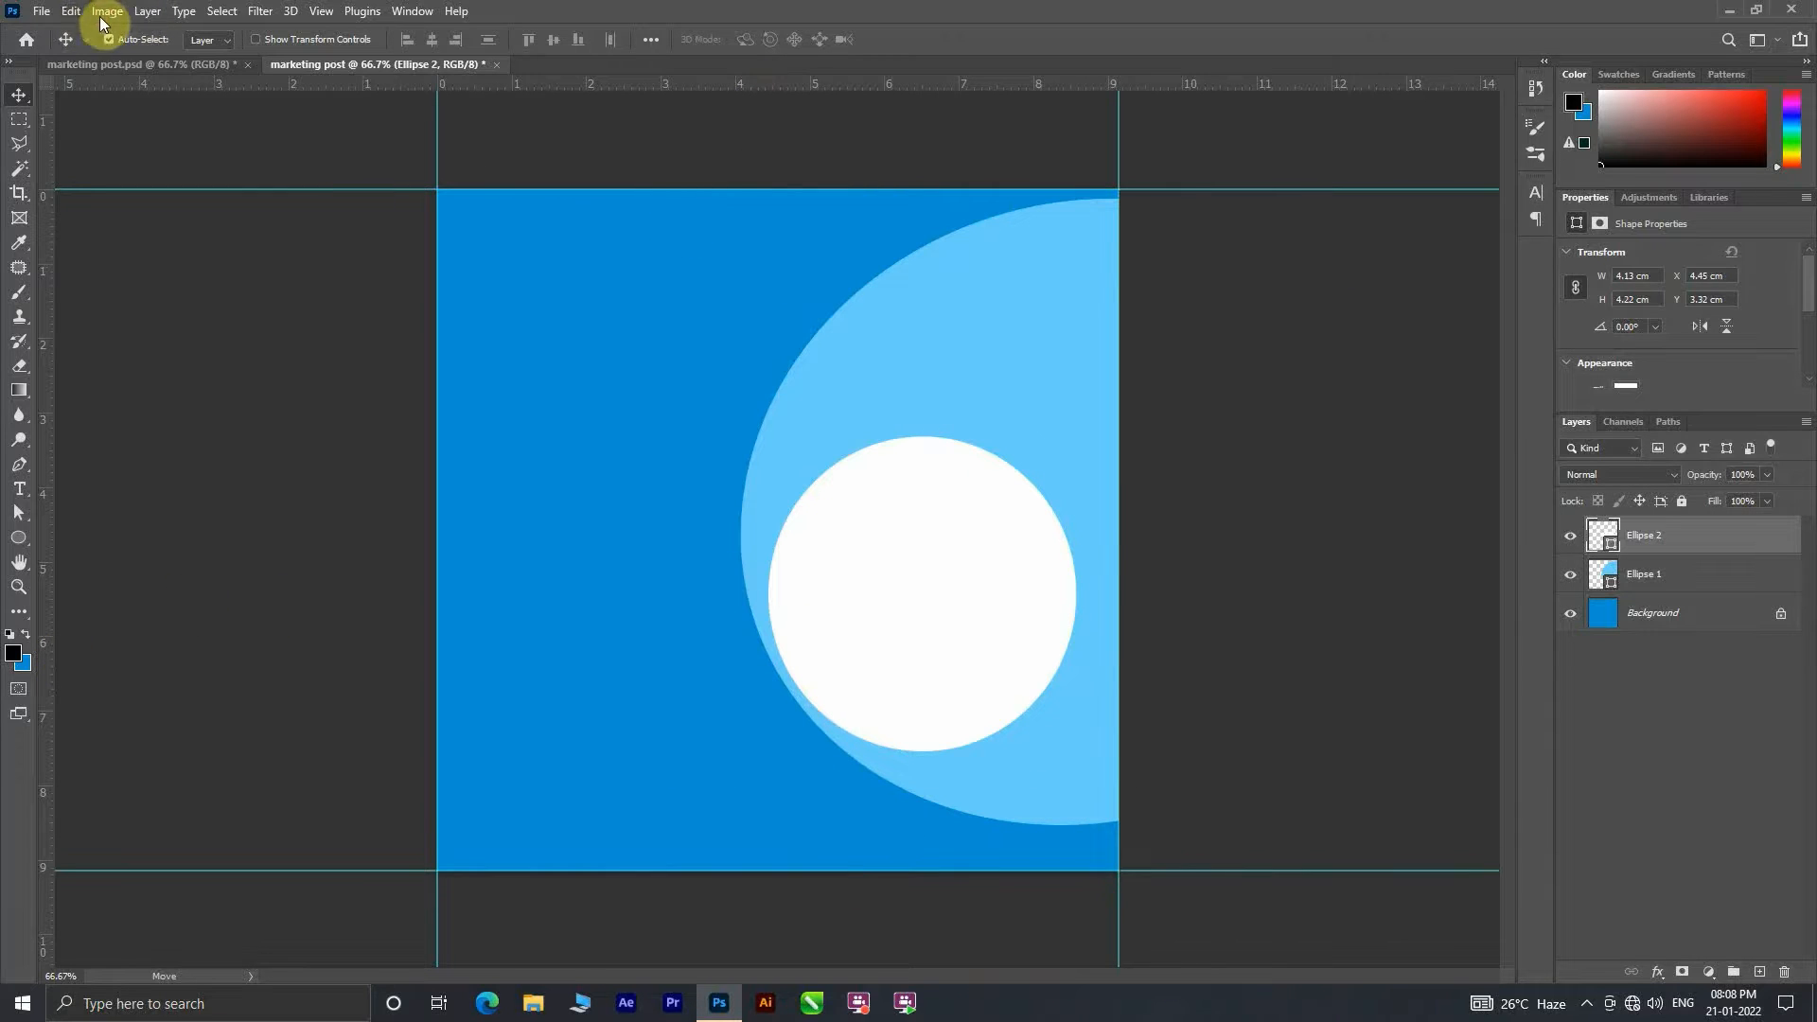
Step: Check the canvas size in pixels and in inches without applying a change
left_click(103, 20)
left_click(145, 167)
left_click(985, 325)
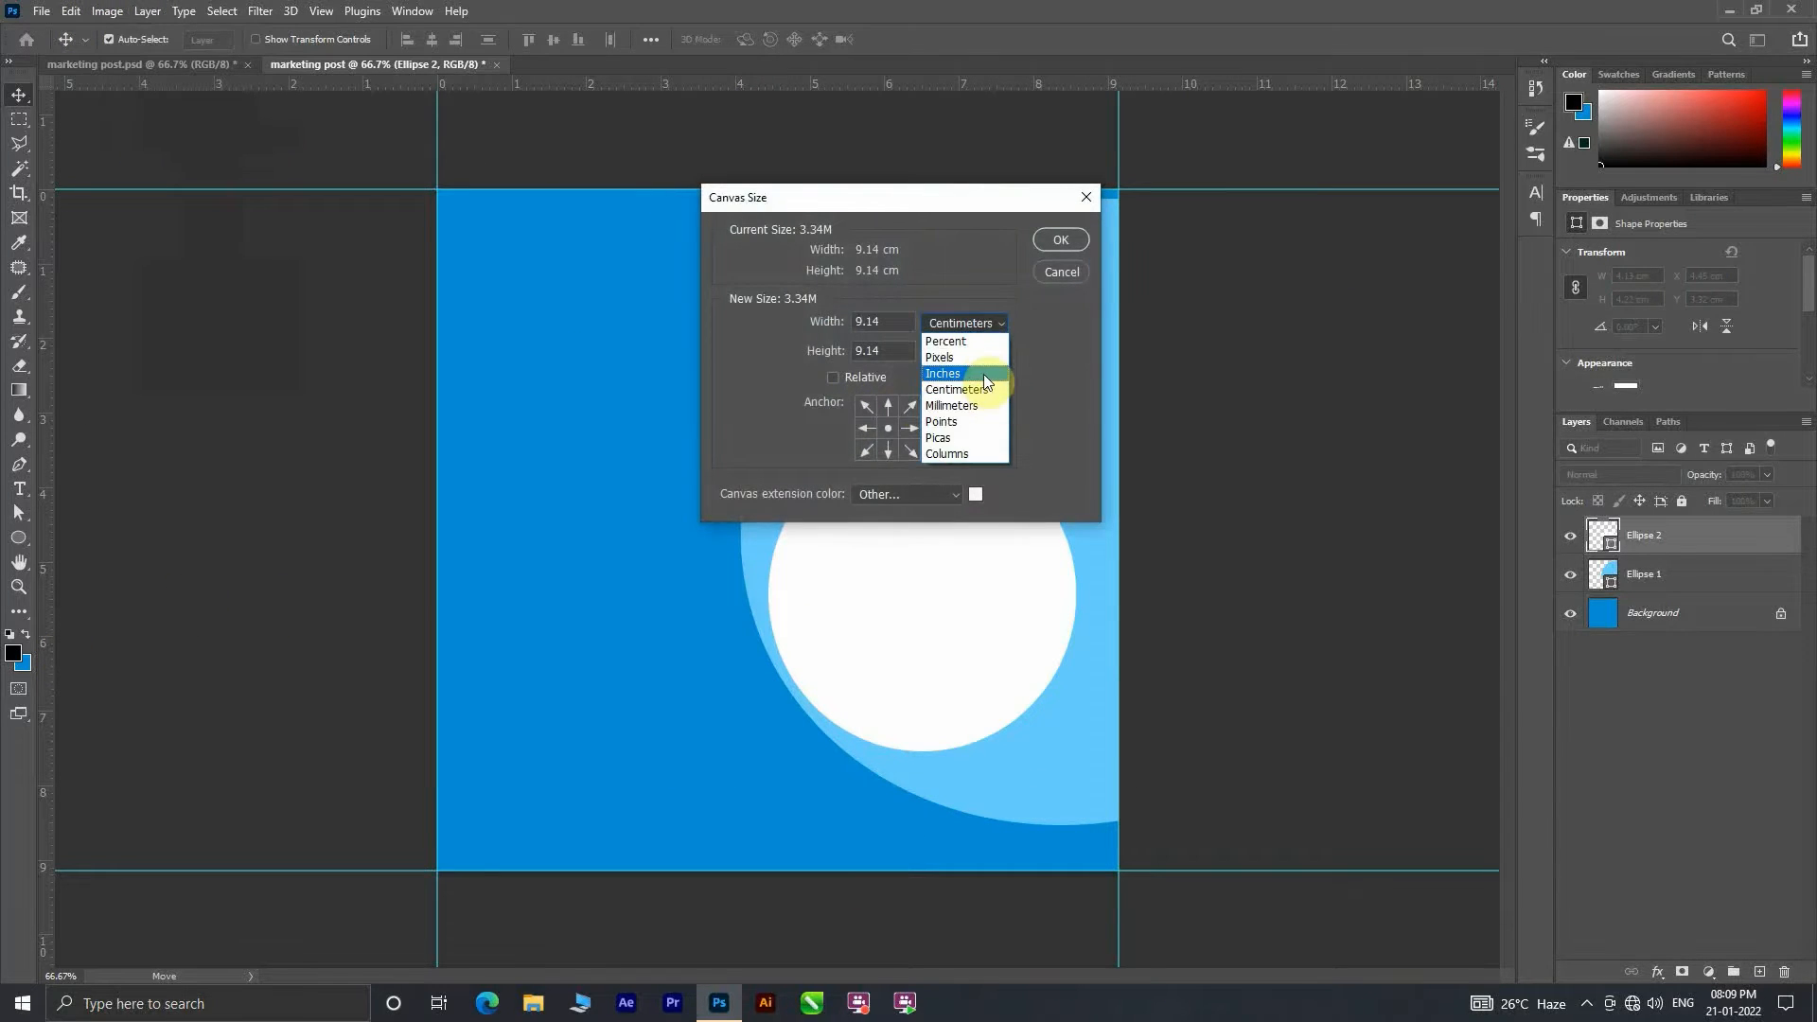
left_click(981, 361)
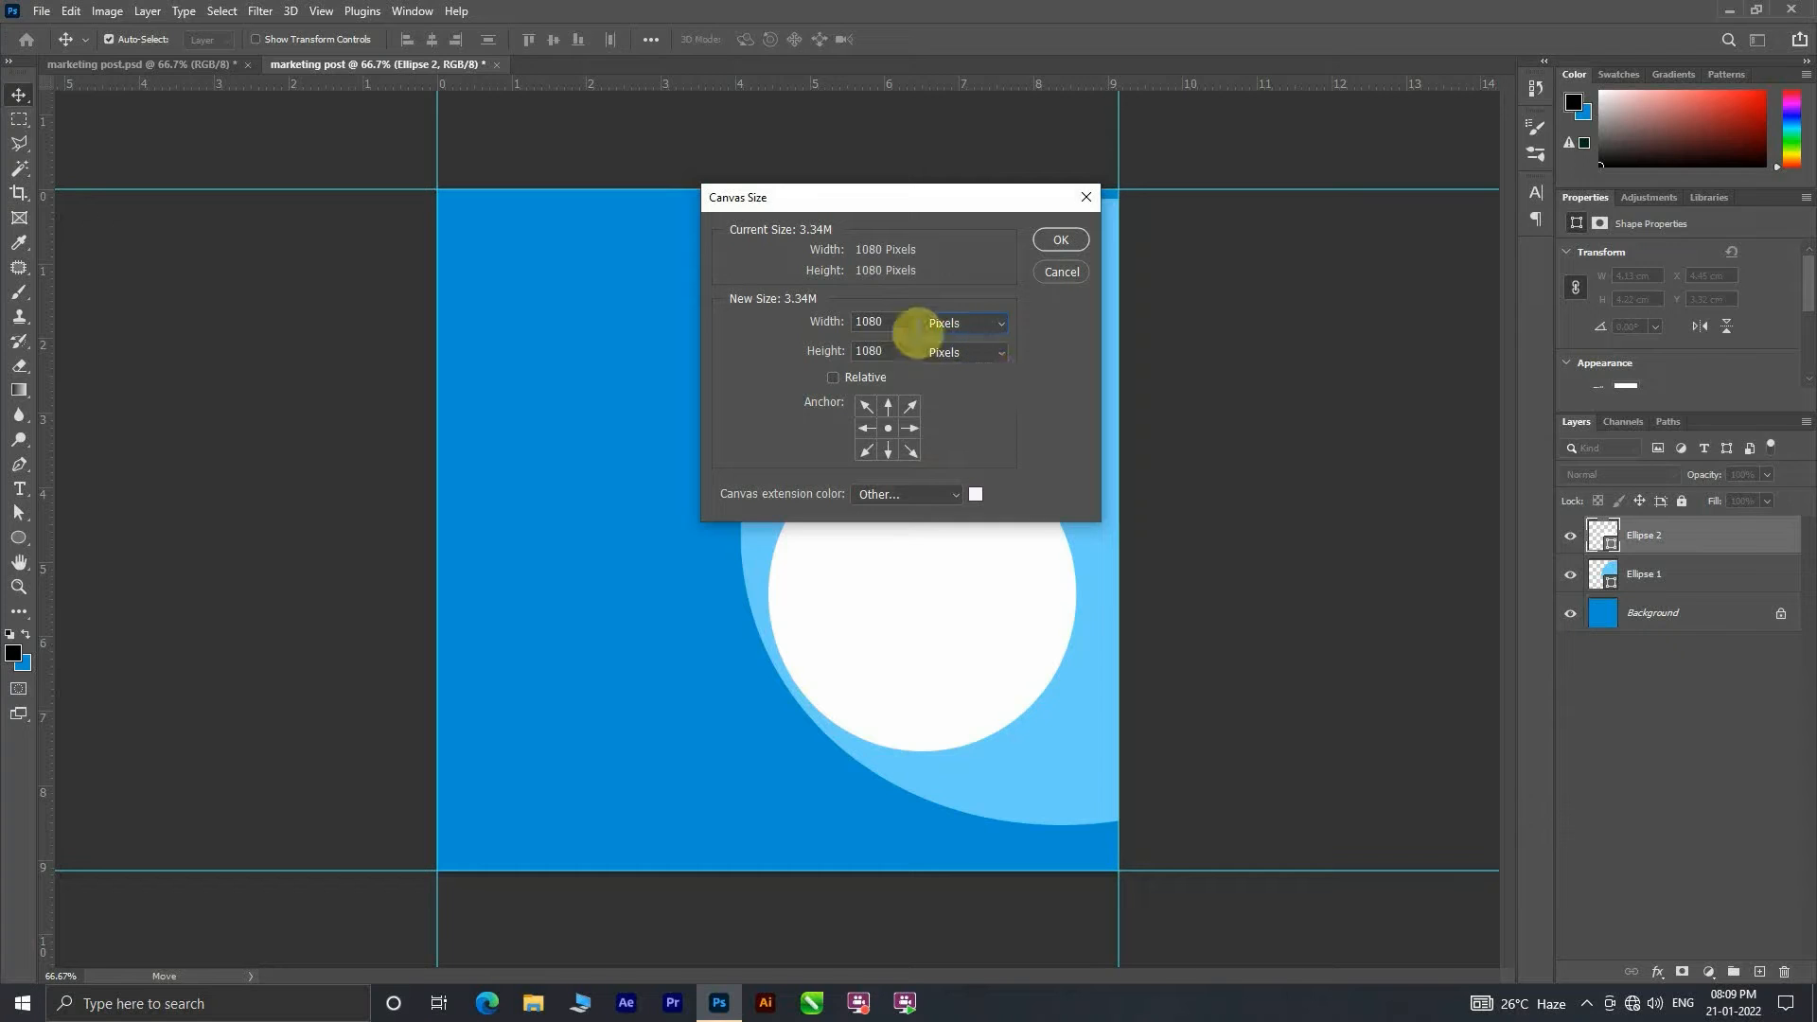
left_click(996, 323)
left_click(972, 372)
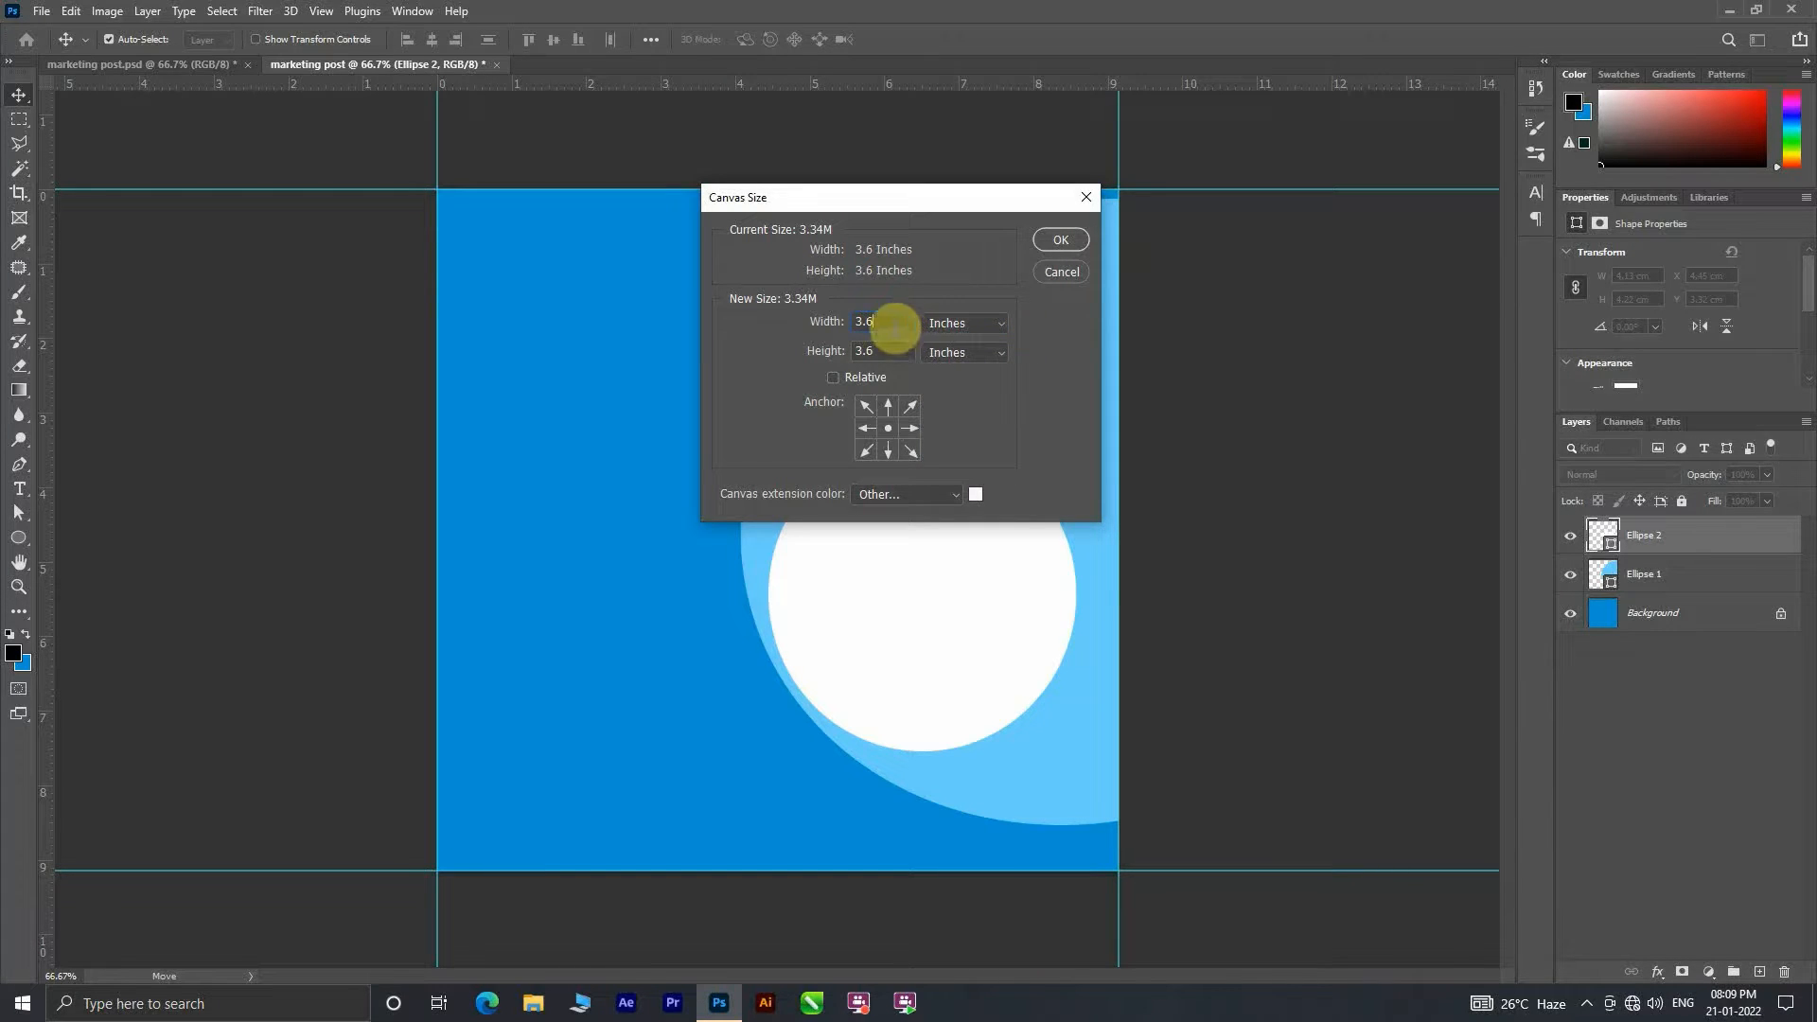
left_click(890, 321)
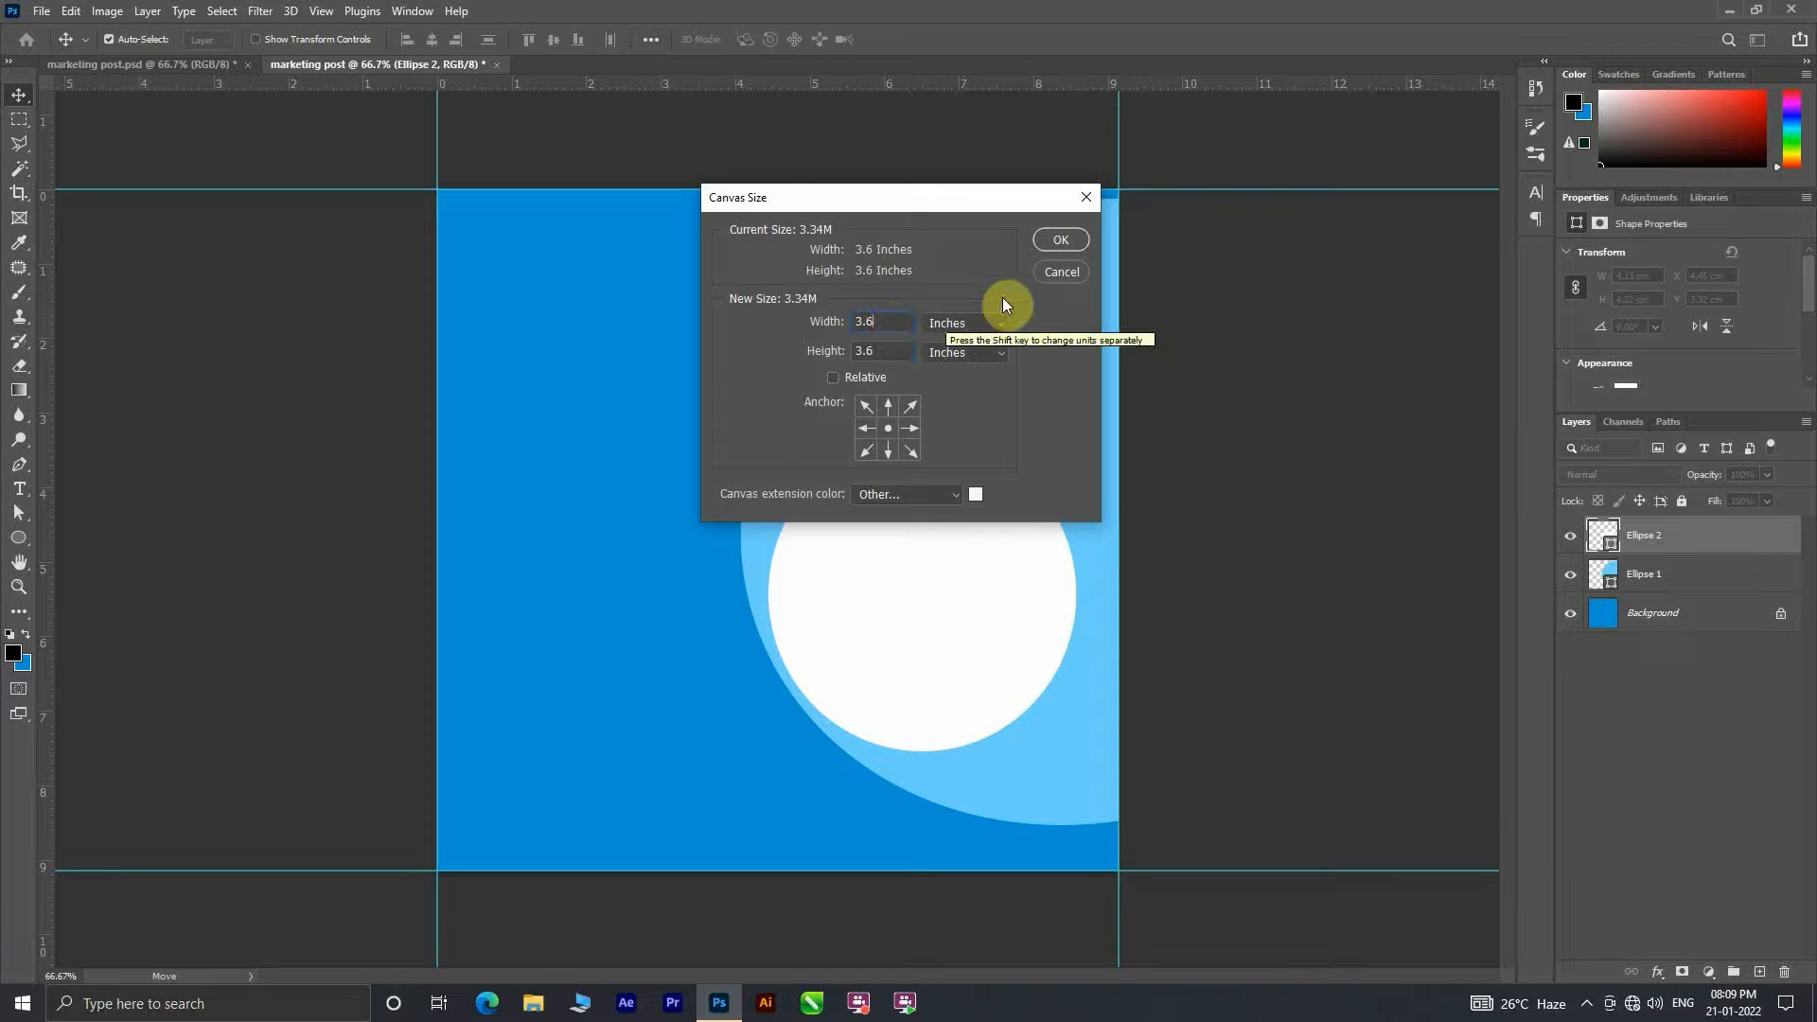
left_click(1060, 275)
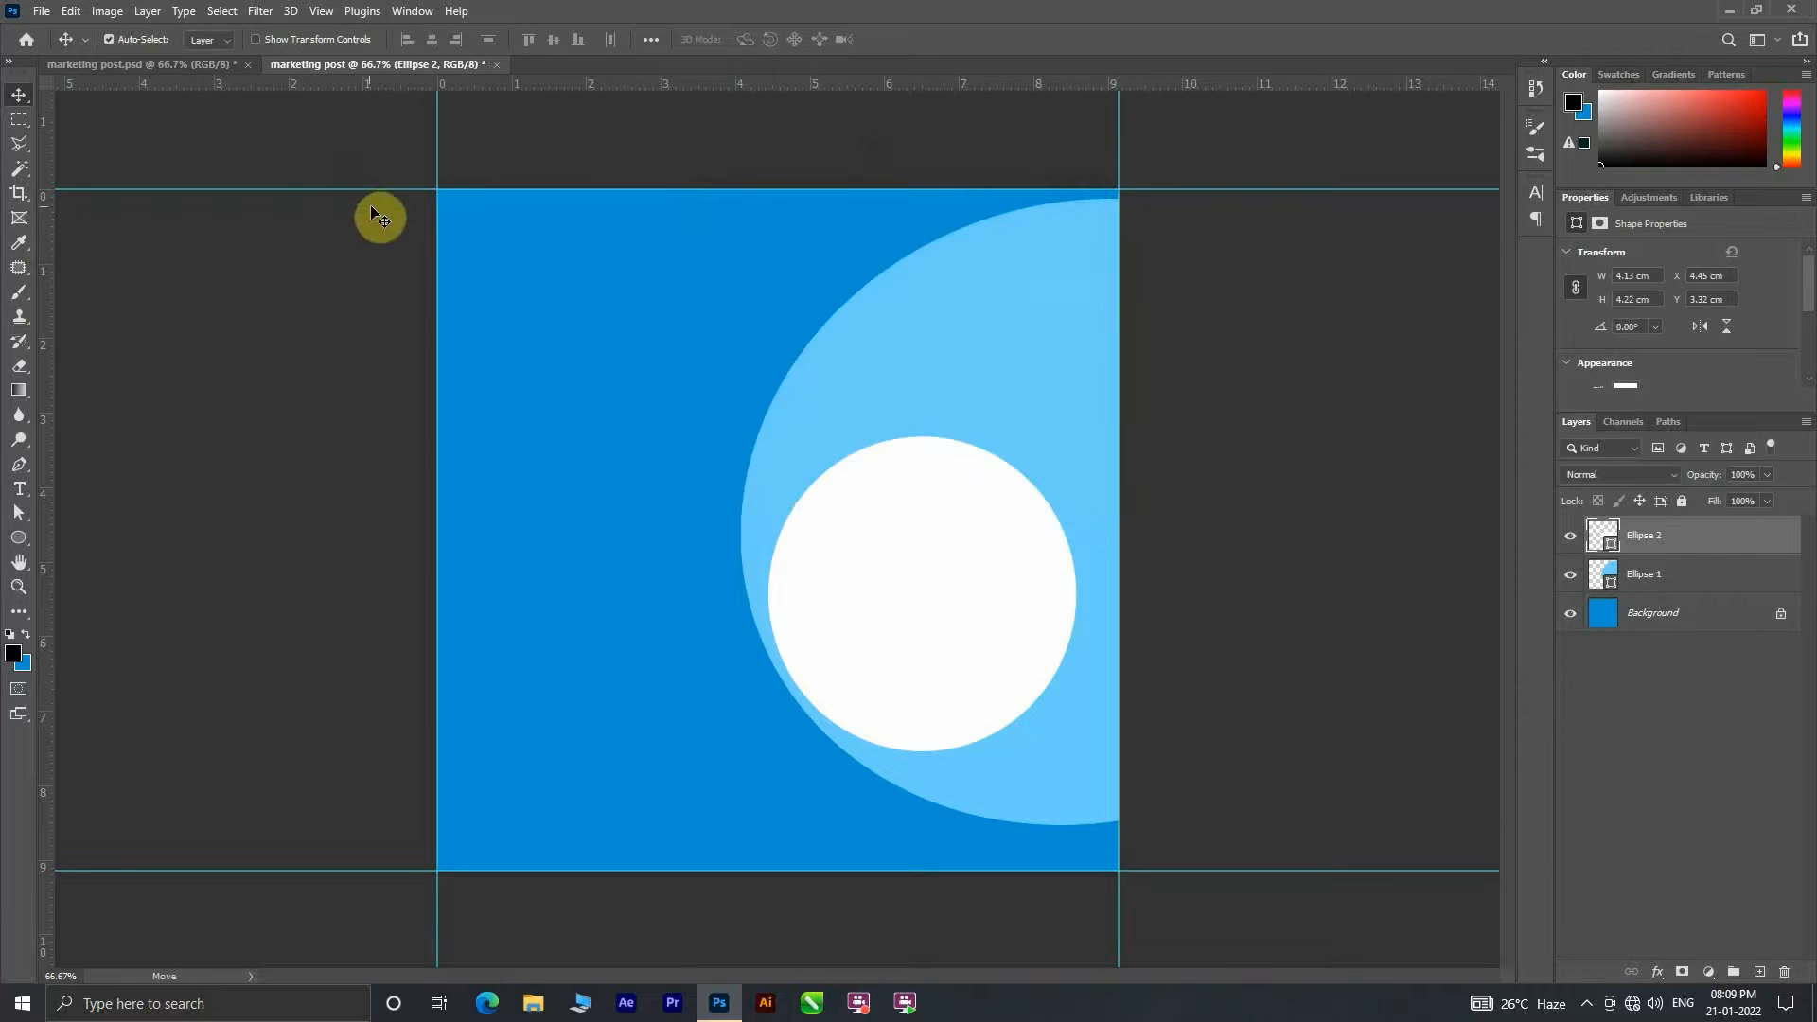
Step: Set margin guides slightly inside all four canvas edges and nudge the white circle slightly down
left_click(442, 178)
left_click_drag(435, 171, 549, 227)
left_click_drag(1117, 175, 1077, 176)
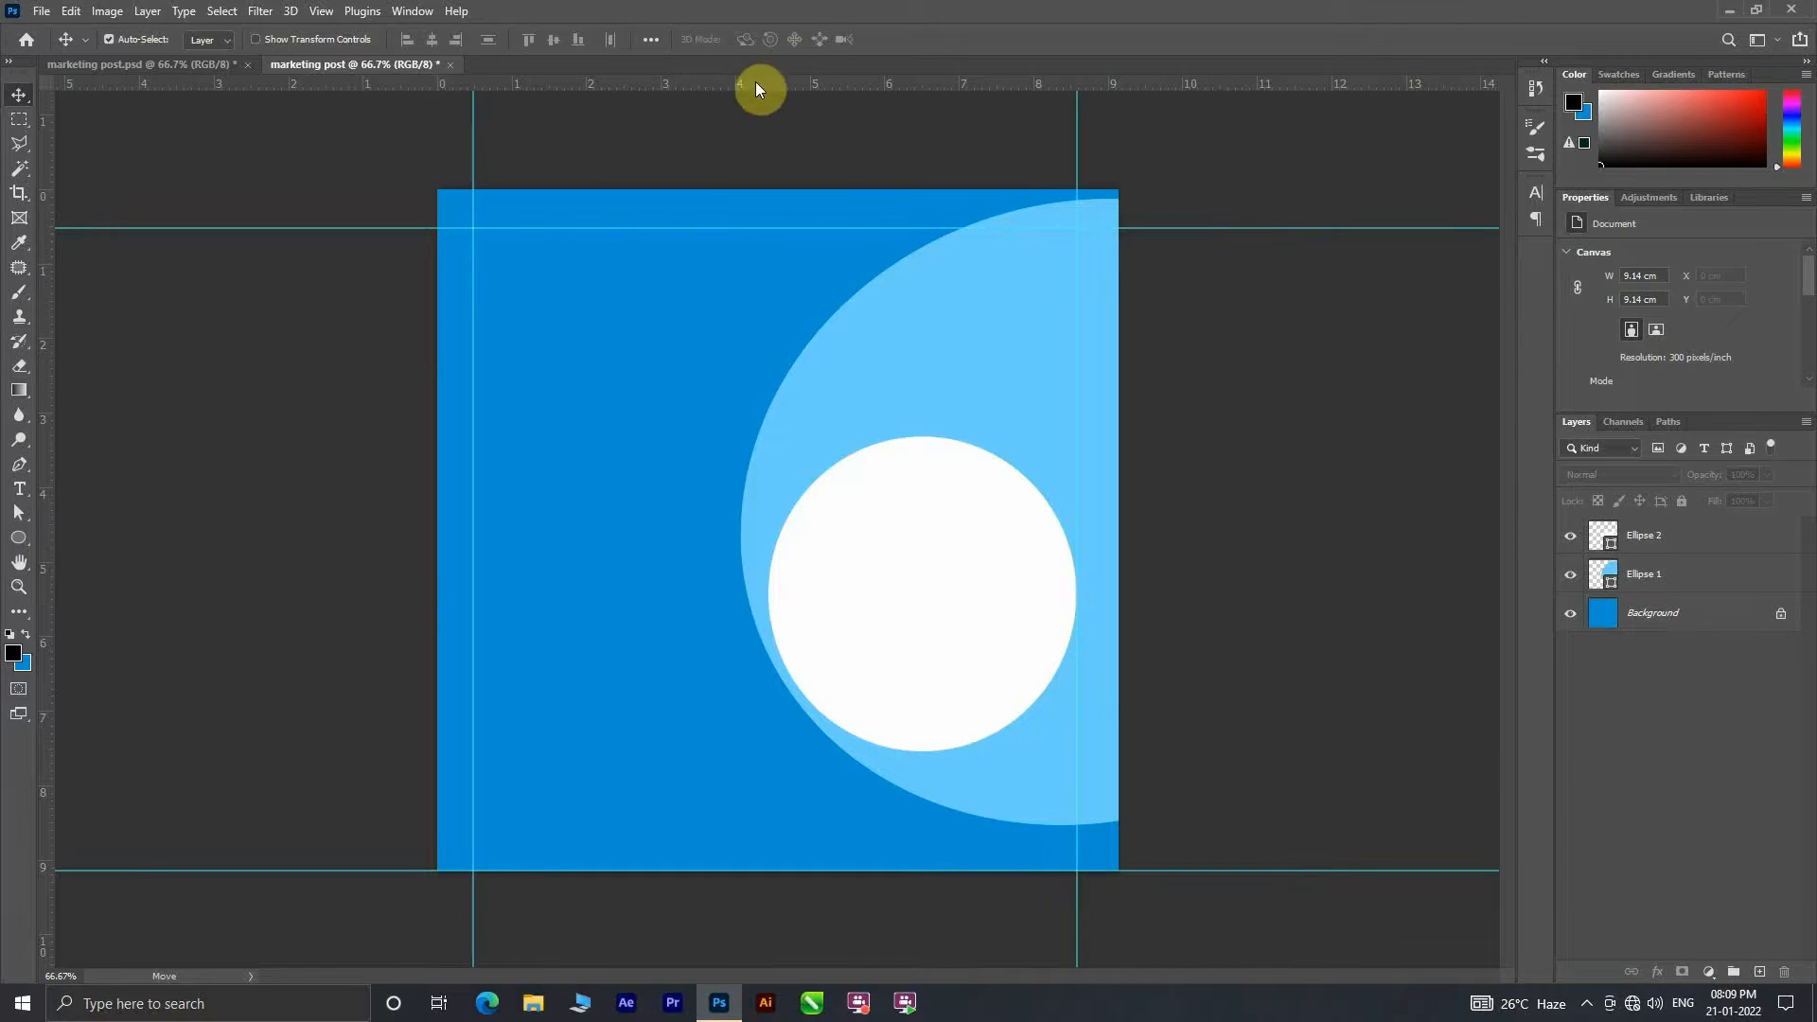
left_click_drag(761, 87, 813, 832)
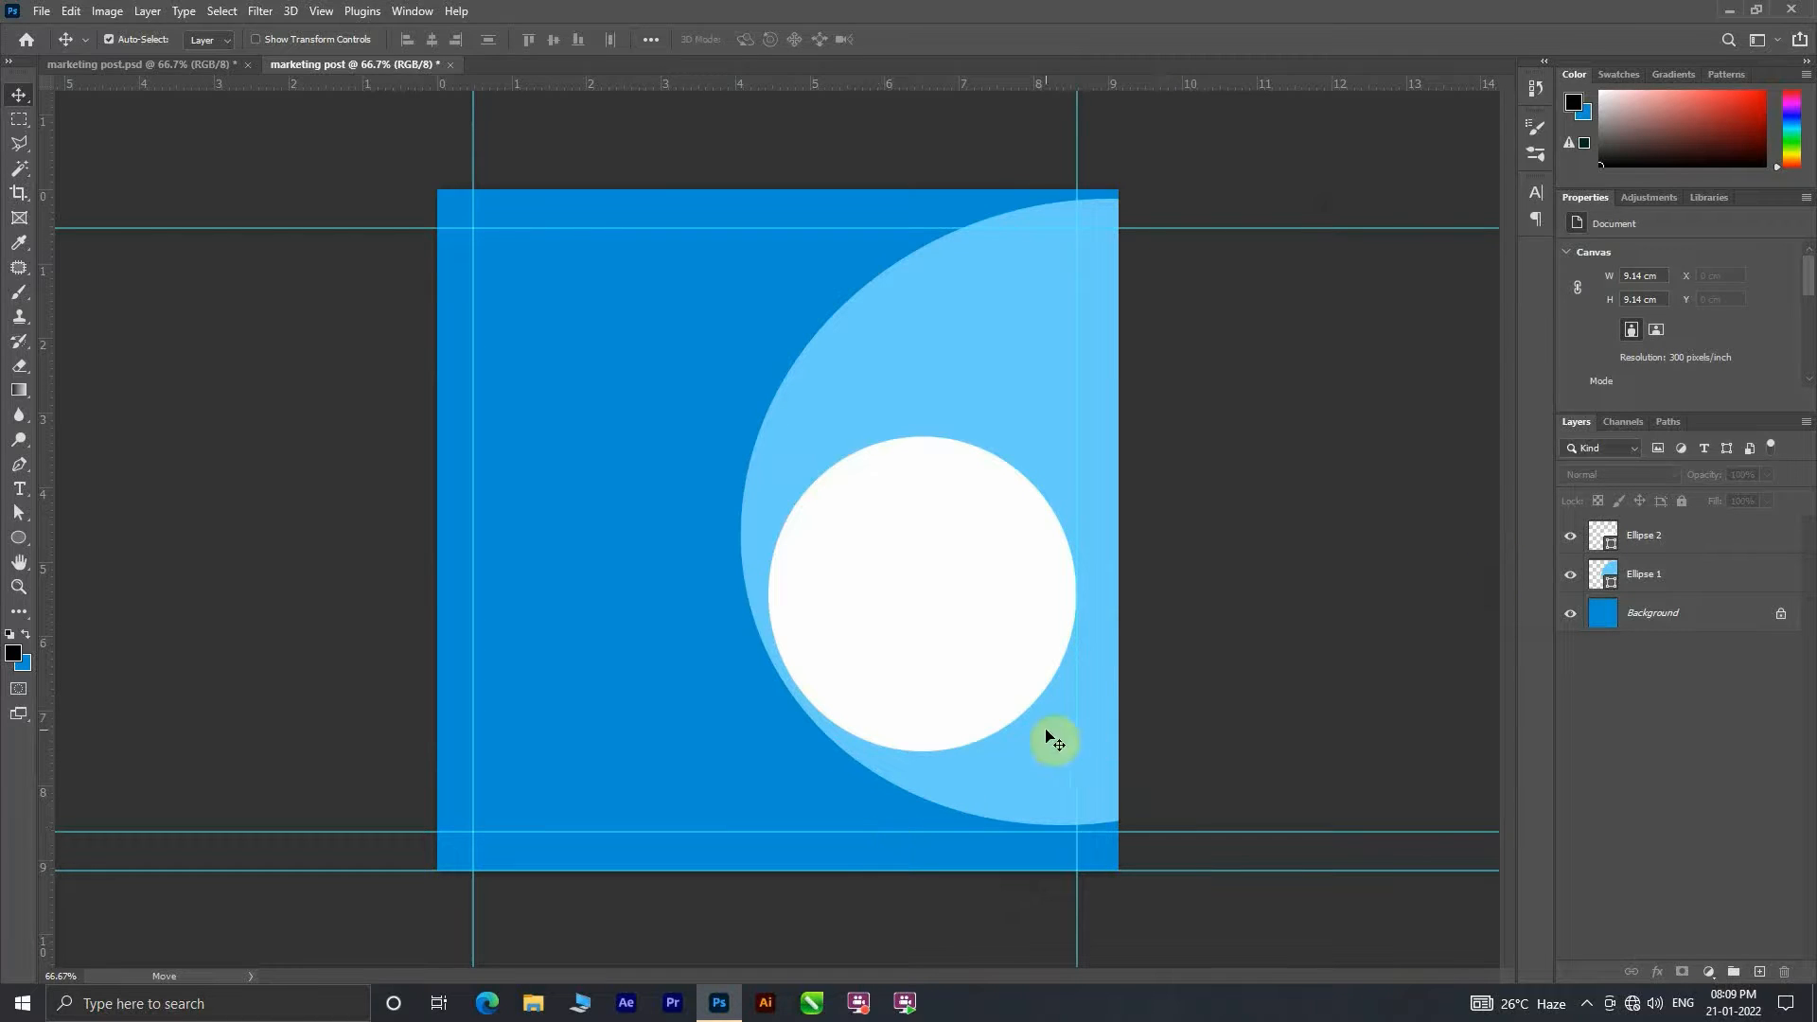
left_click_drag(912, 675, 906, 679)
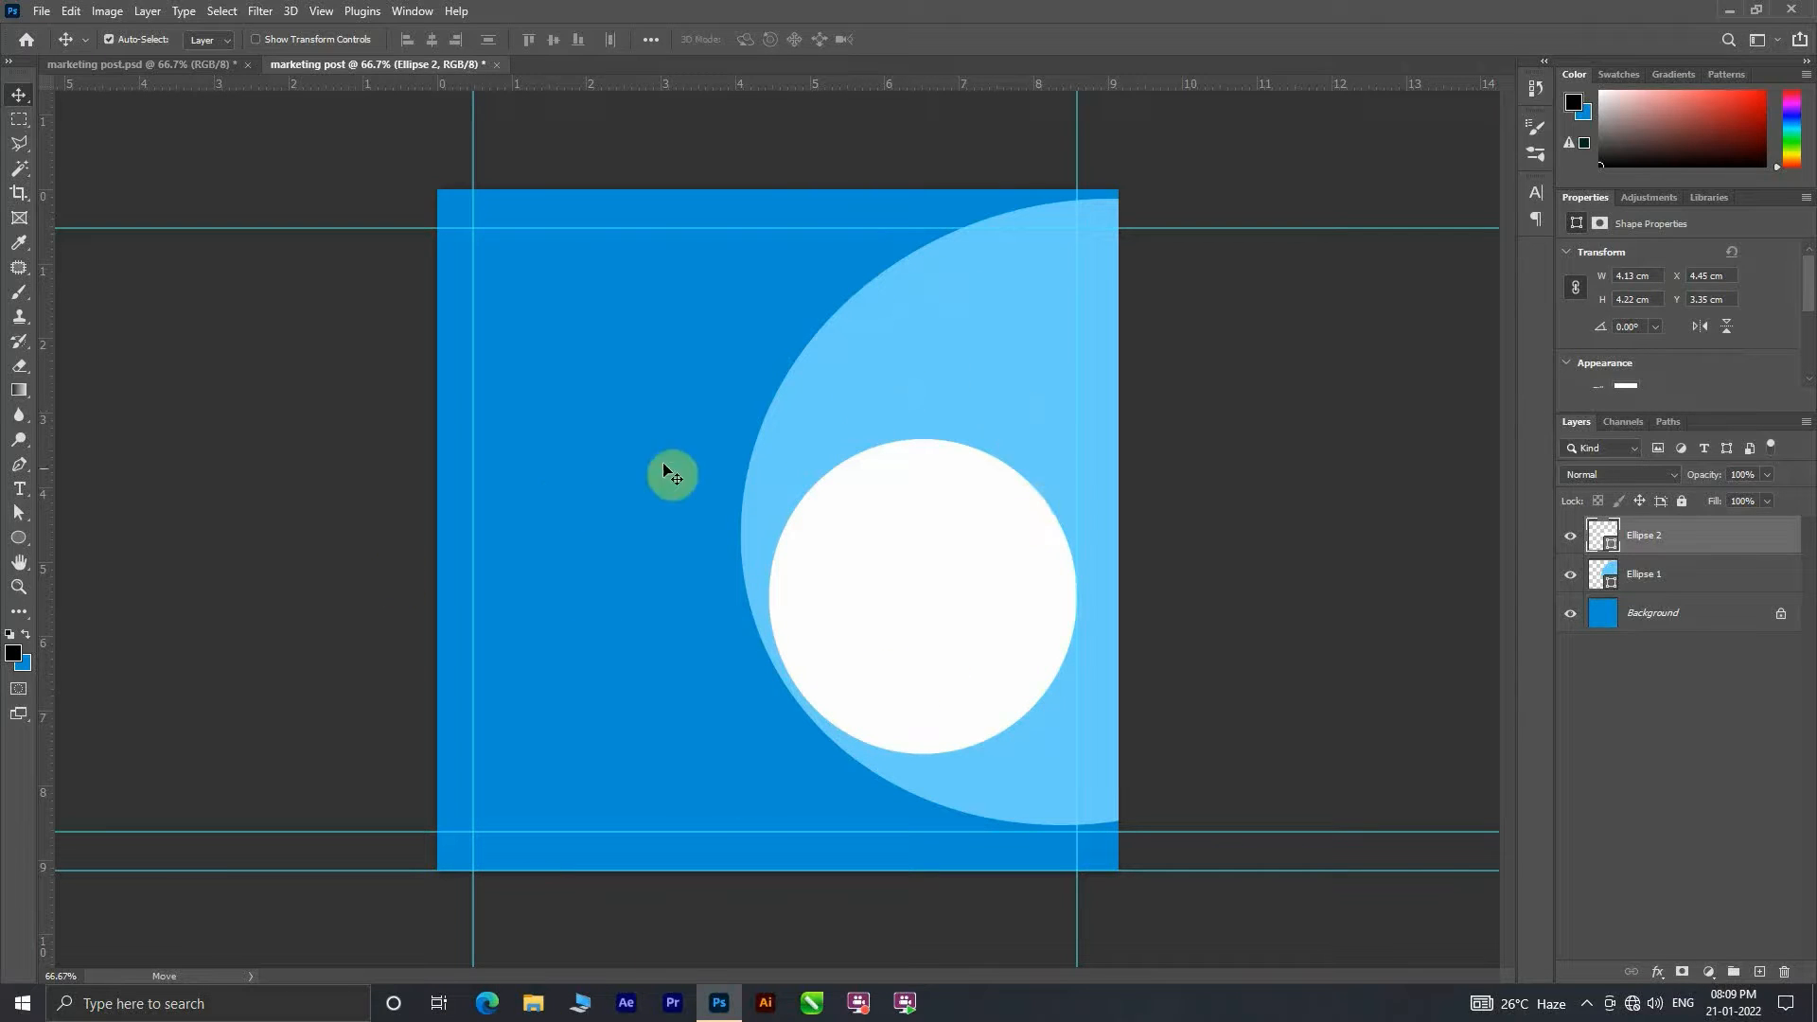
Step: Paste the copied text and globe icon layers and align them as a group to the left margin guide
key("ctrl+v")
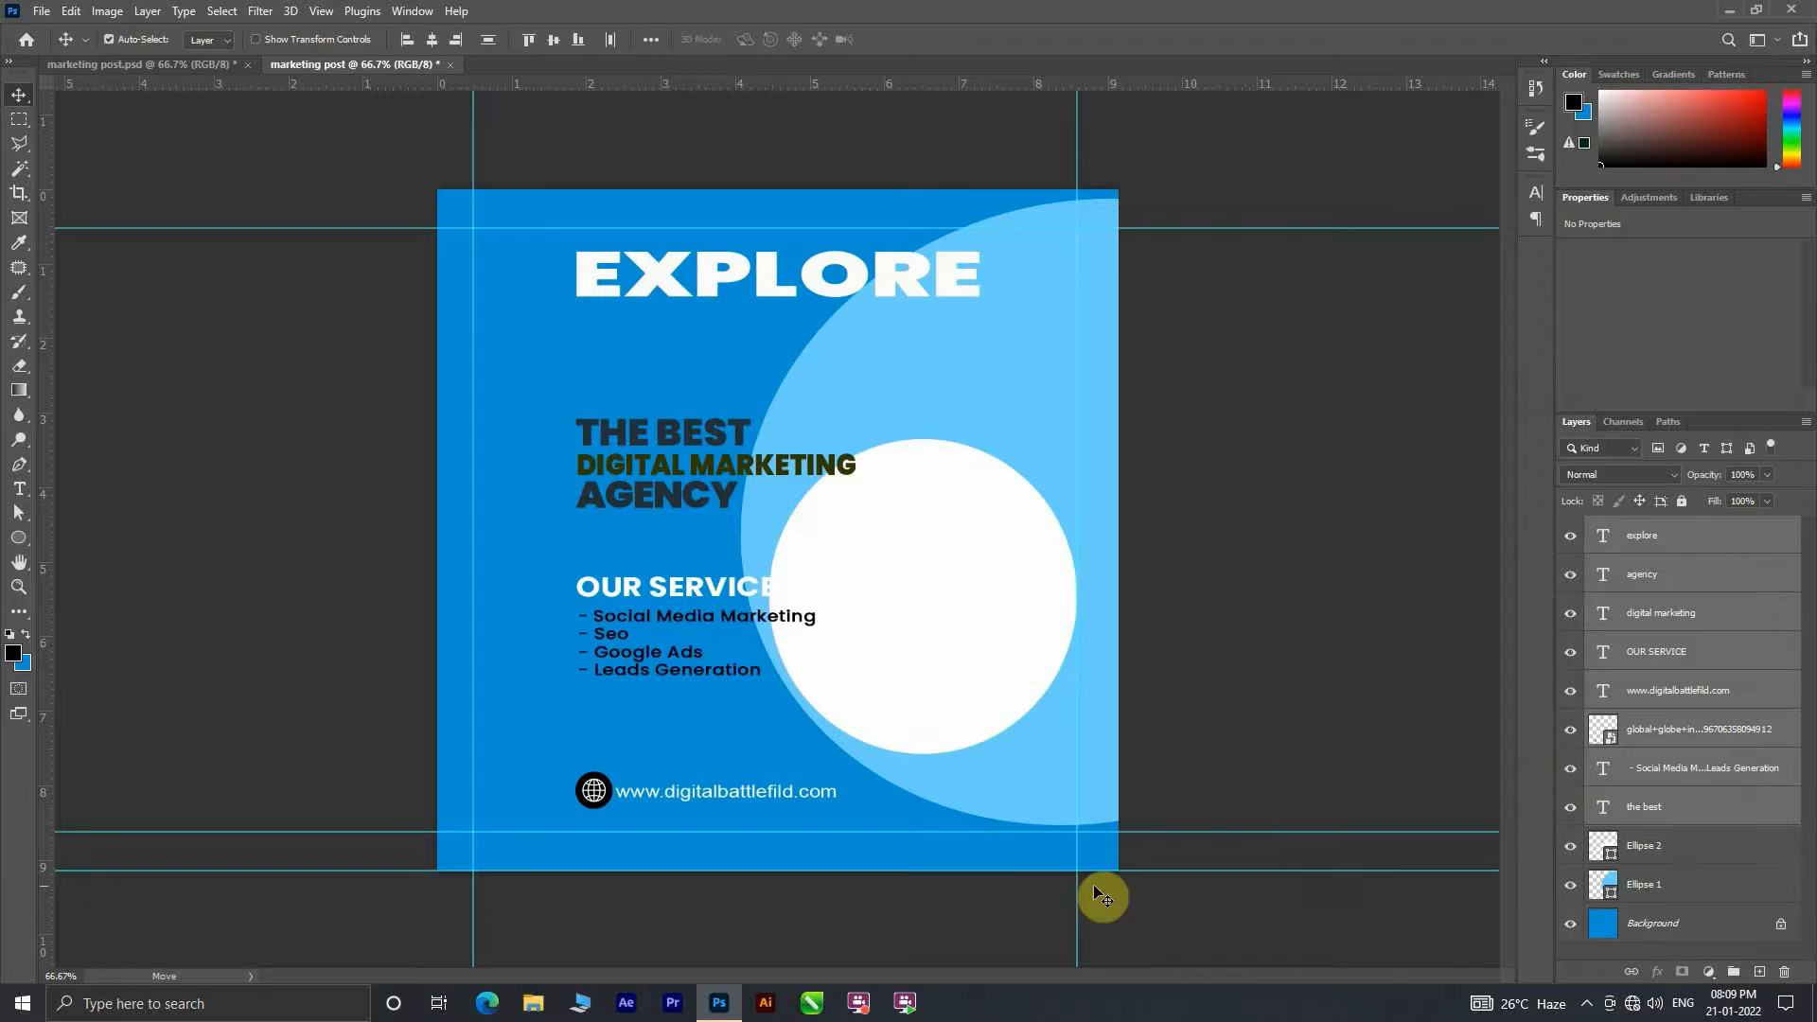
left_click_drag(645, 462, 592, 503)
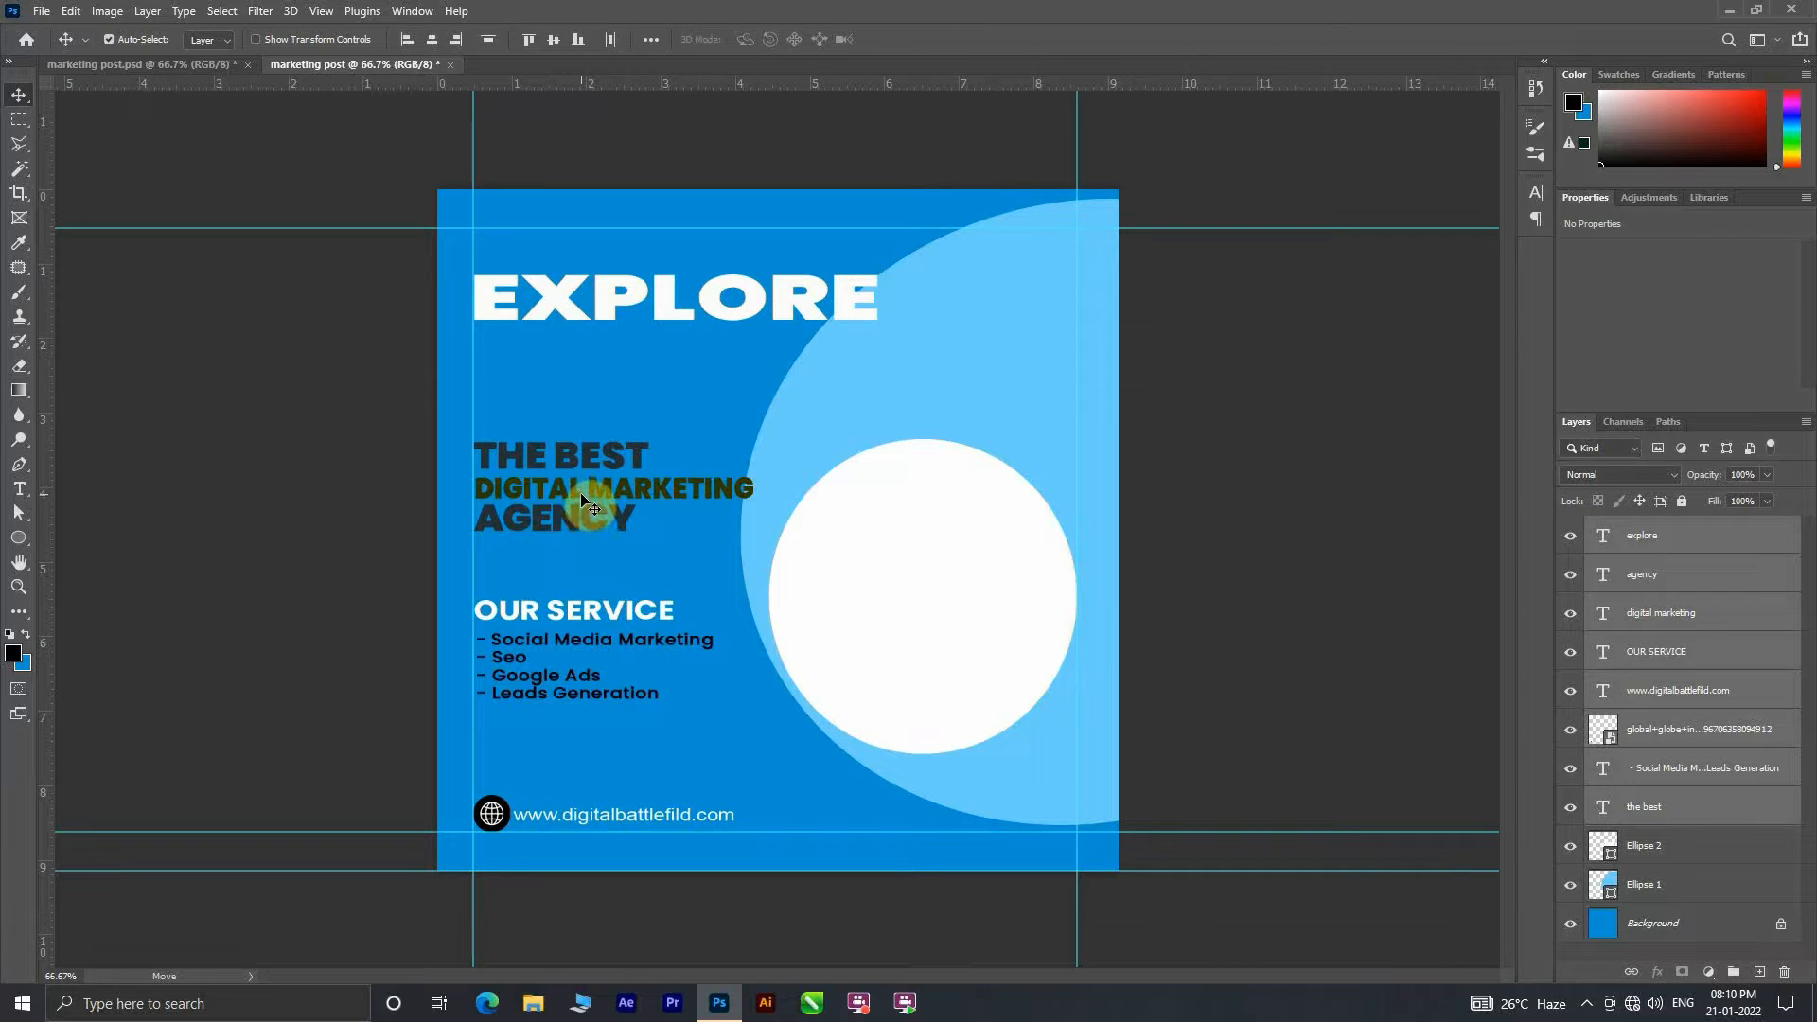
left_click(1449, 515)
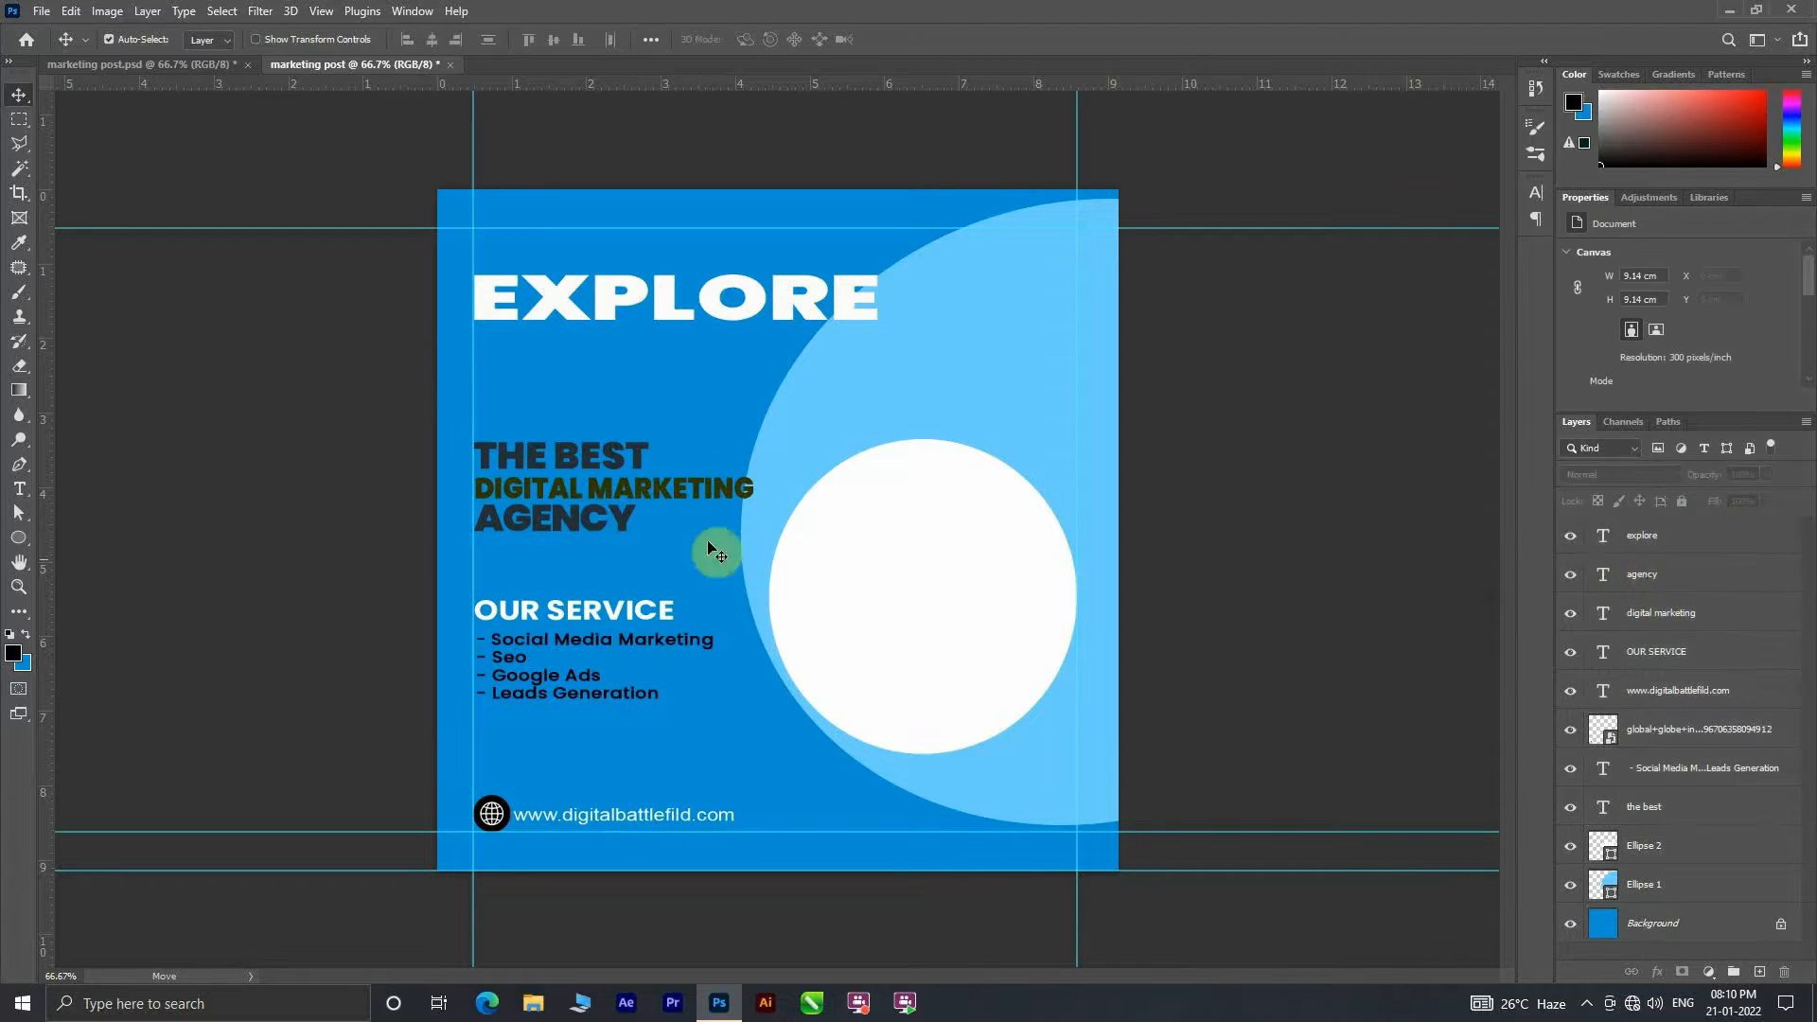
Step: Shift the THE BEST, DIGITAL MARKETING and AGENCY lines down into a tight stack, scaling DIGITAL MARKETING to about 93%
left_click_drag(572, 522, 568, 526)
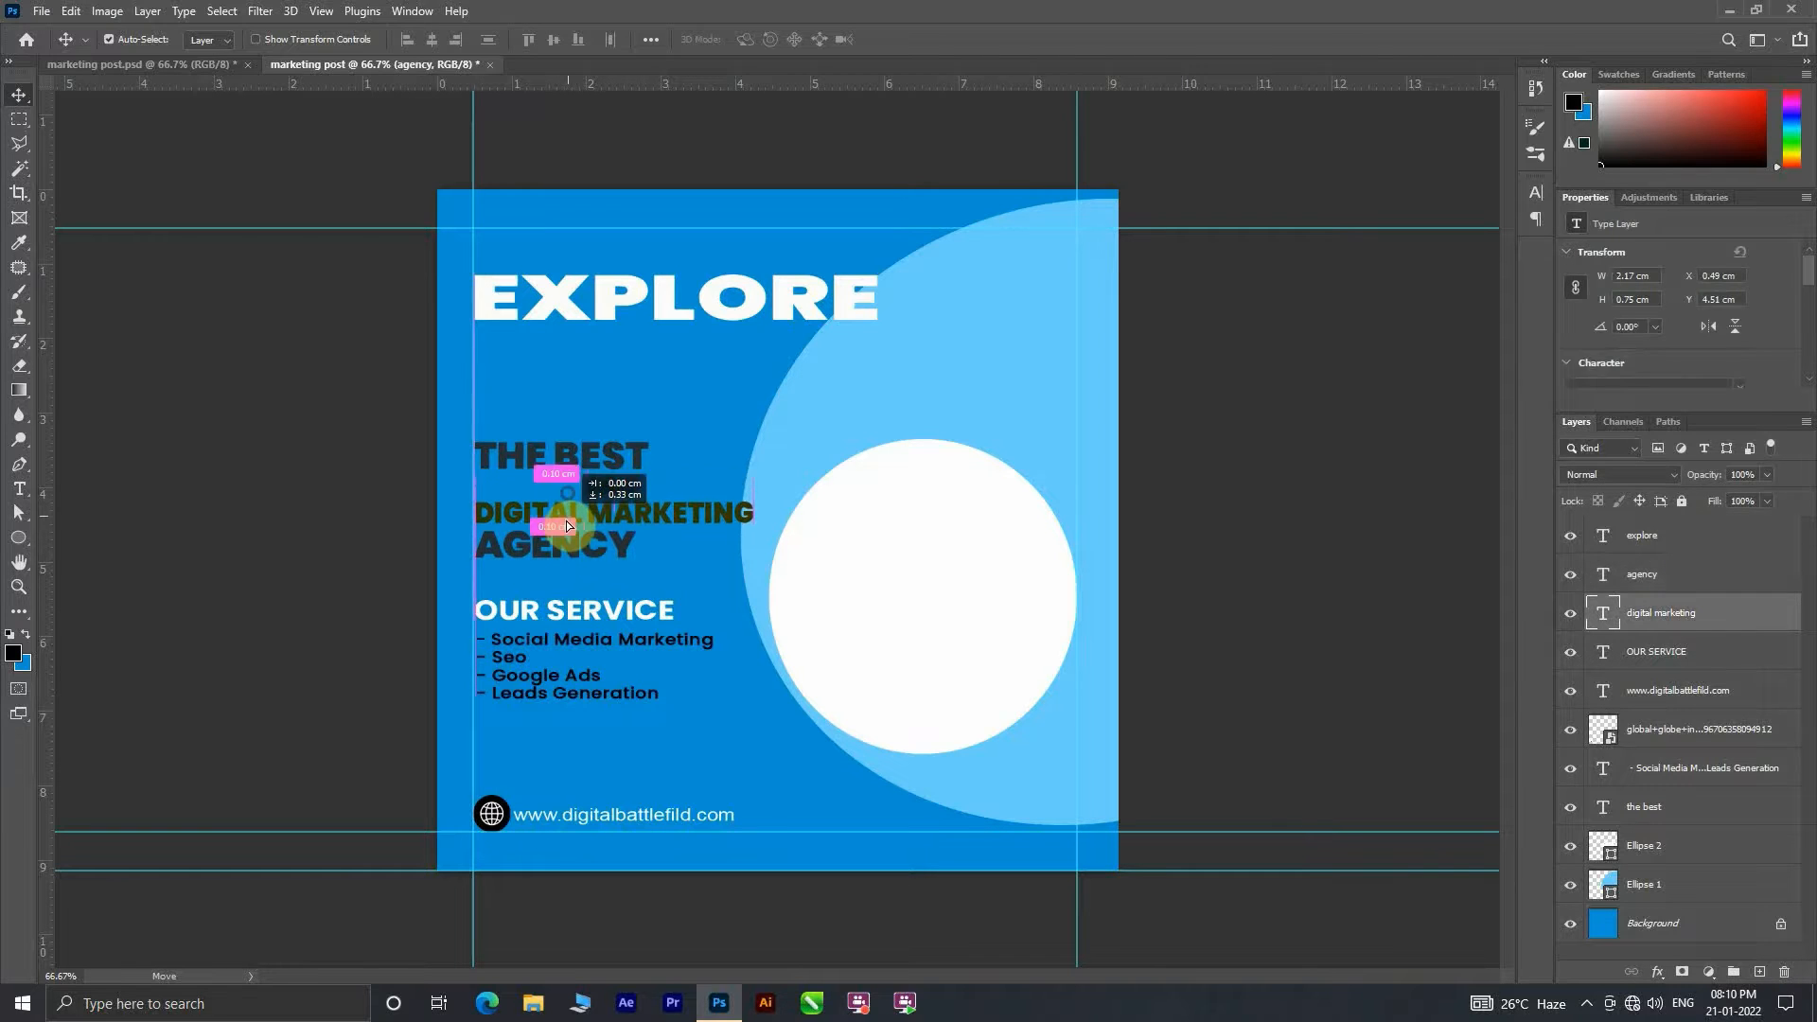
key("ctrl+t")
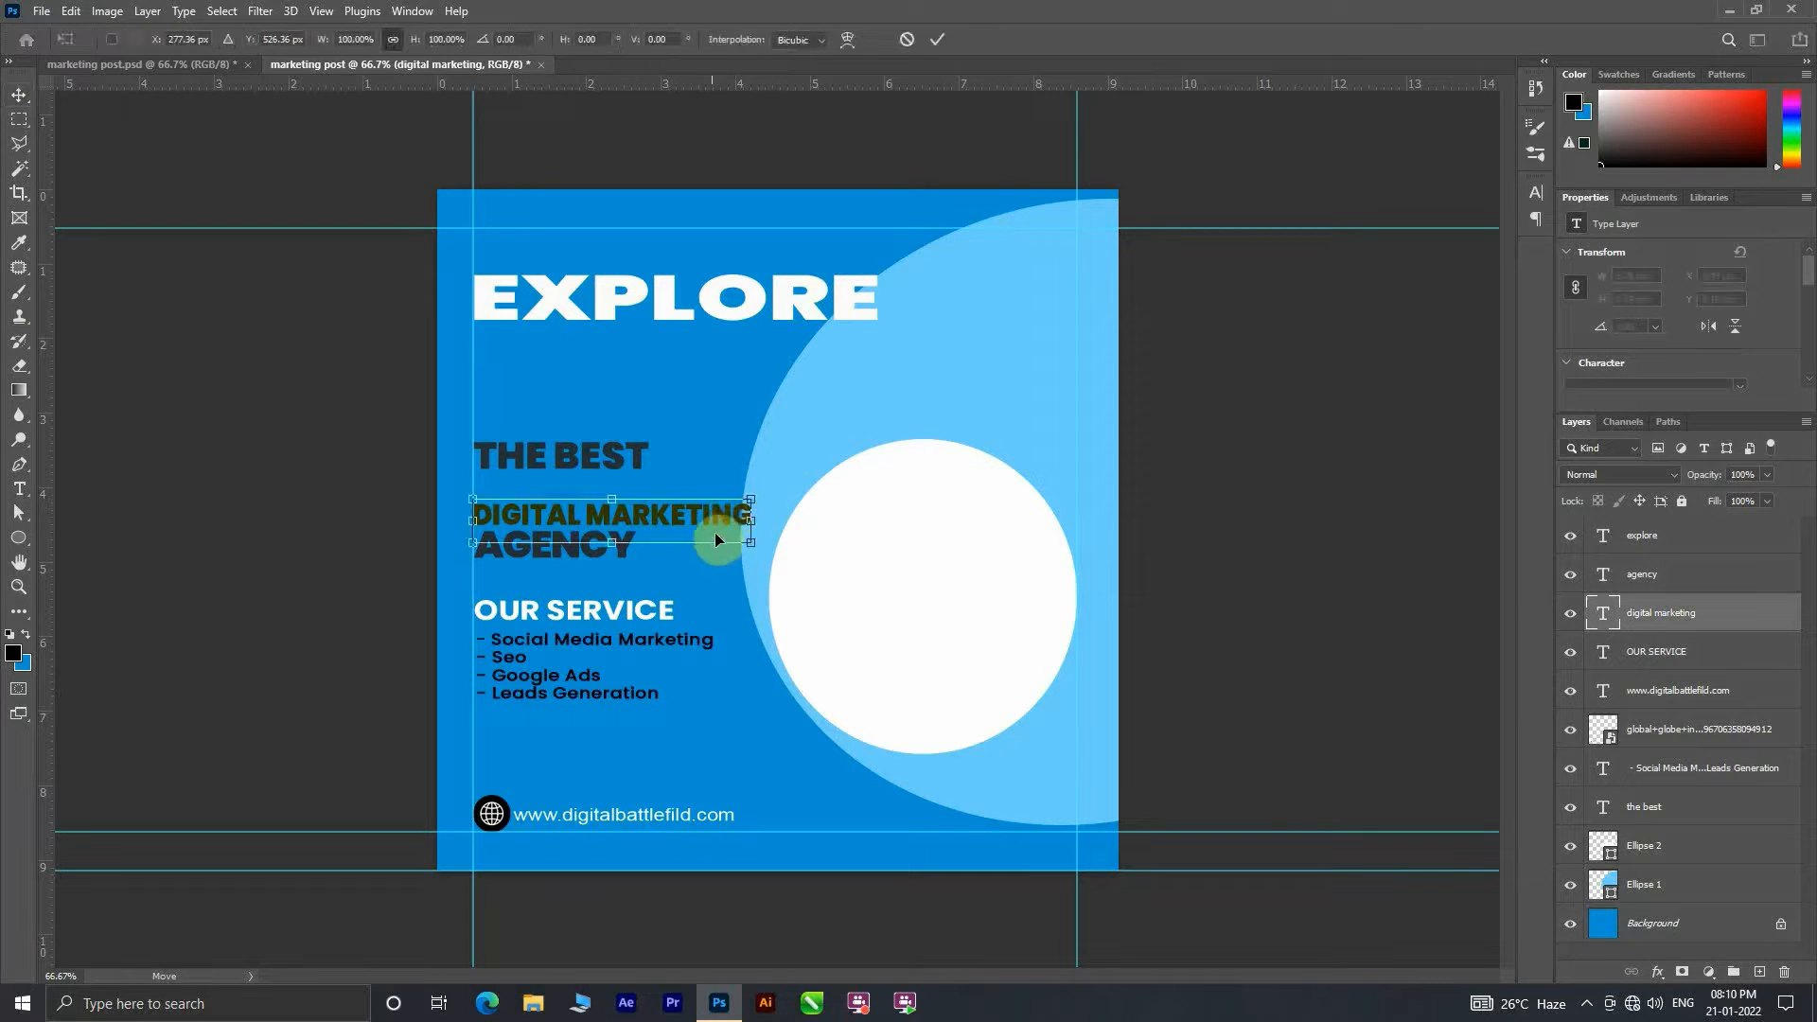
left_click_drag(747, 545, 733, 547)
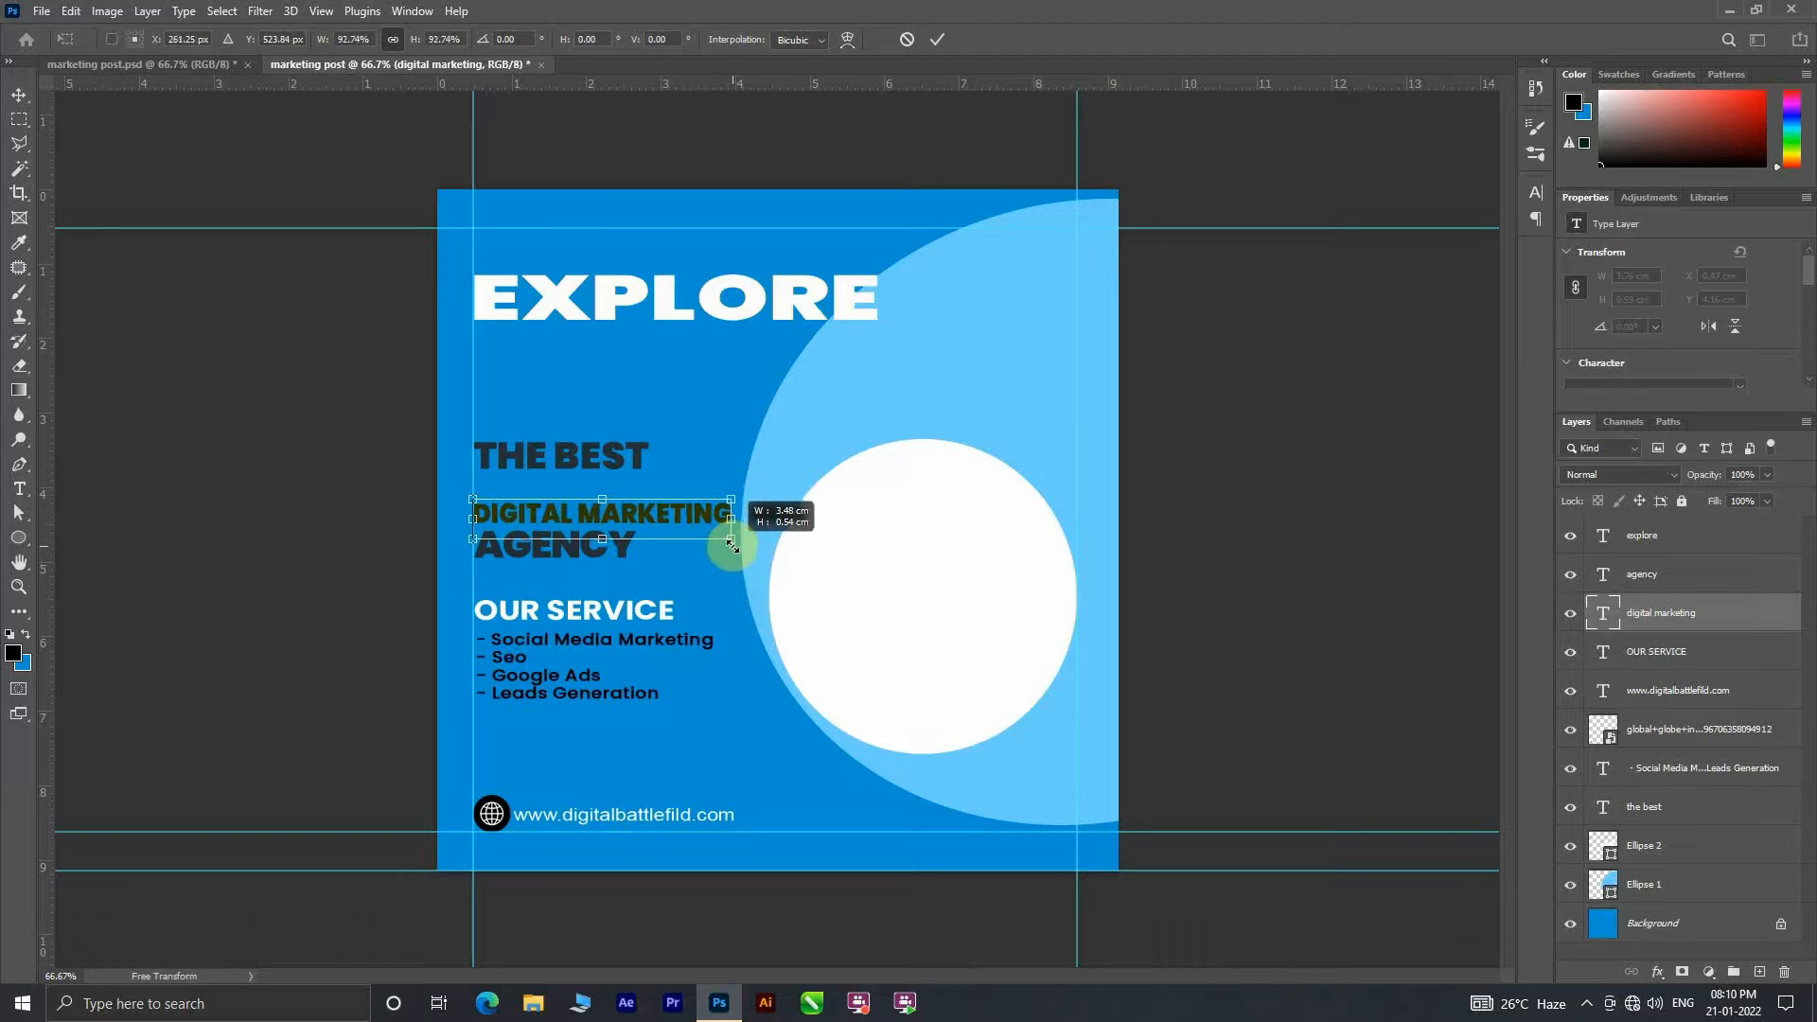
left_click(937, 38)
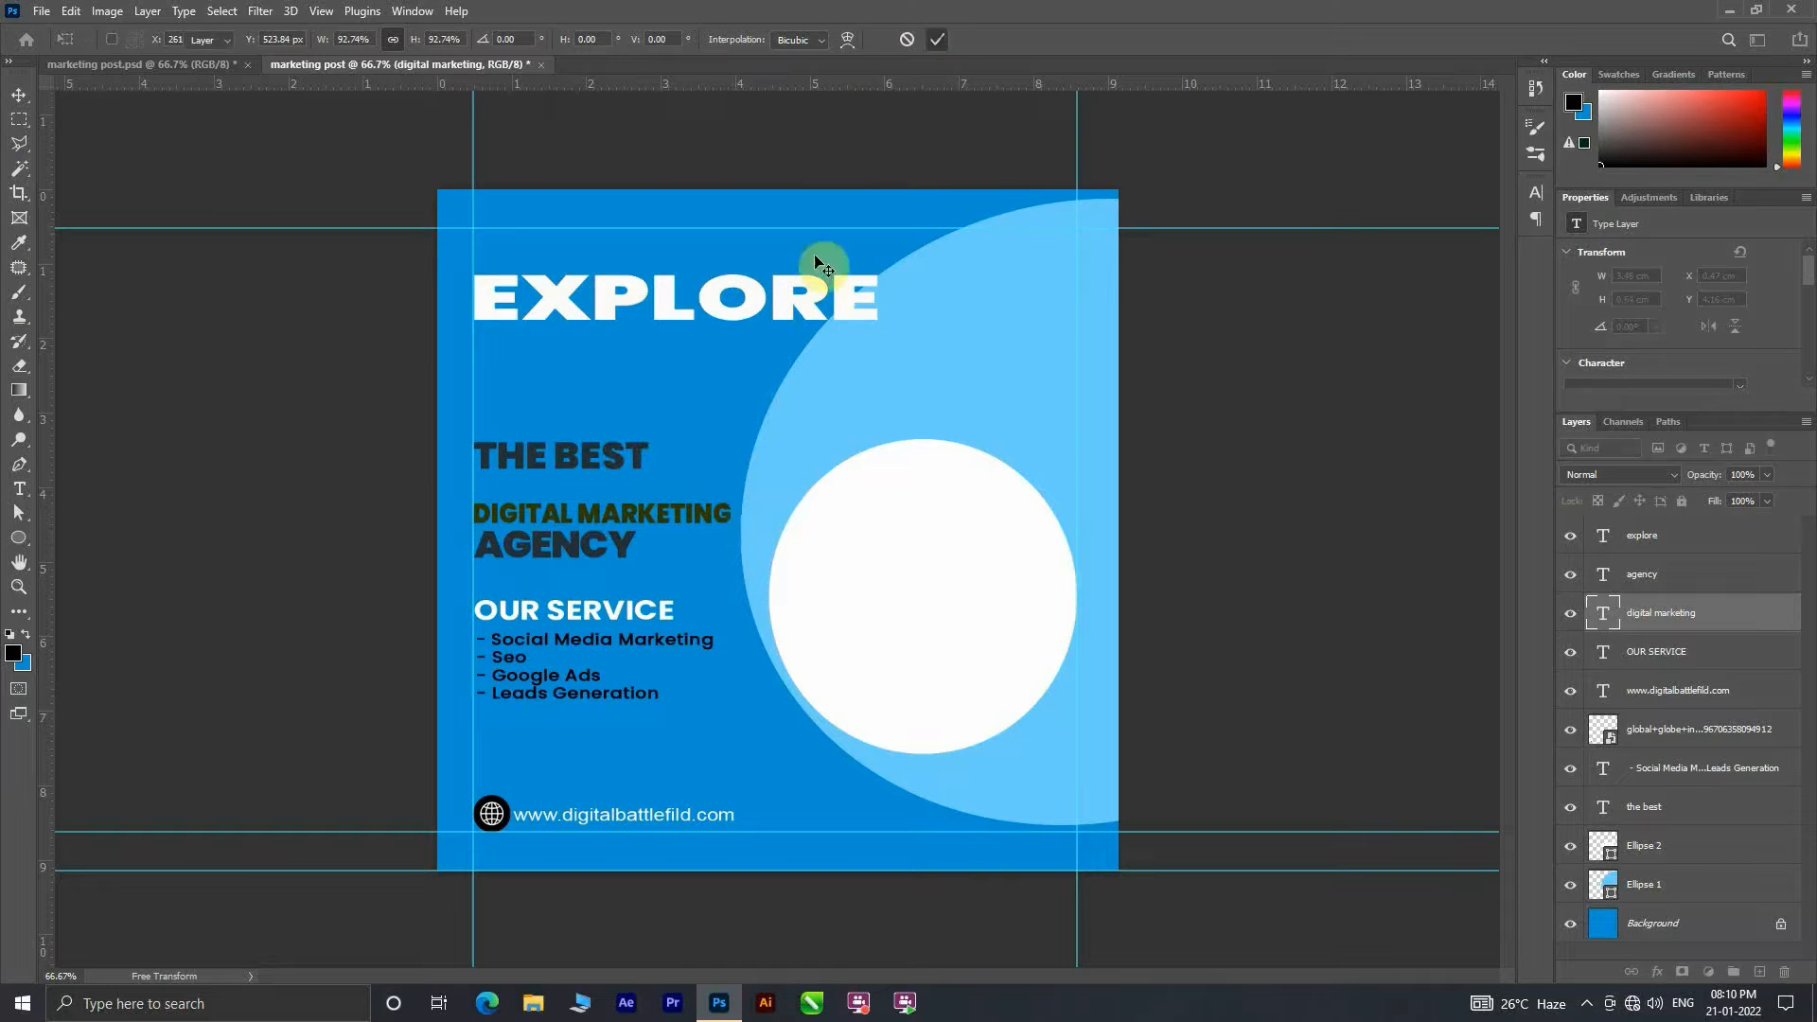
left_click_drag(593, 464, 581, 489)
Step: Move the EXPLORE heading down, scale it to about 78% at the left margin guide, and nudge the website address slightly down
left_click_drag(685, 281, 648, 367)
key("ctrl+t")
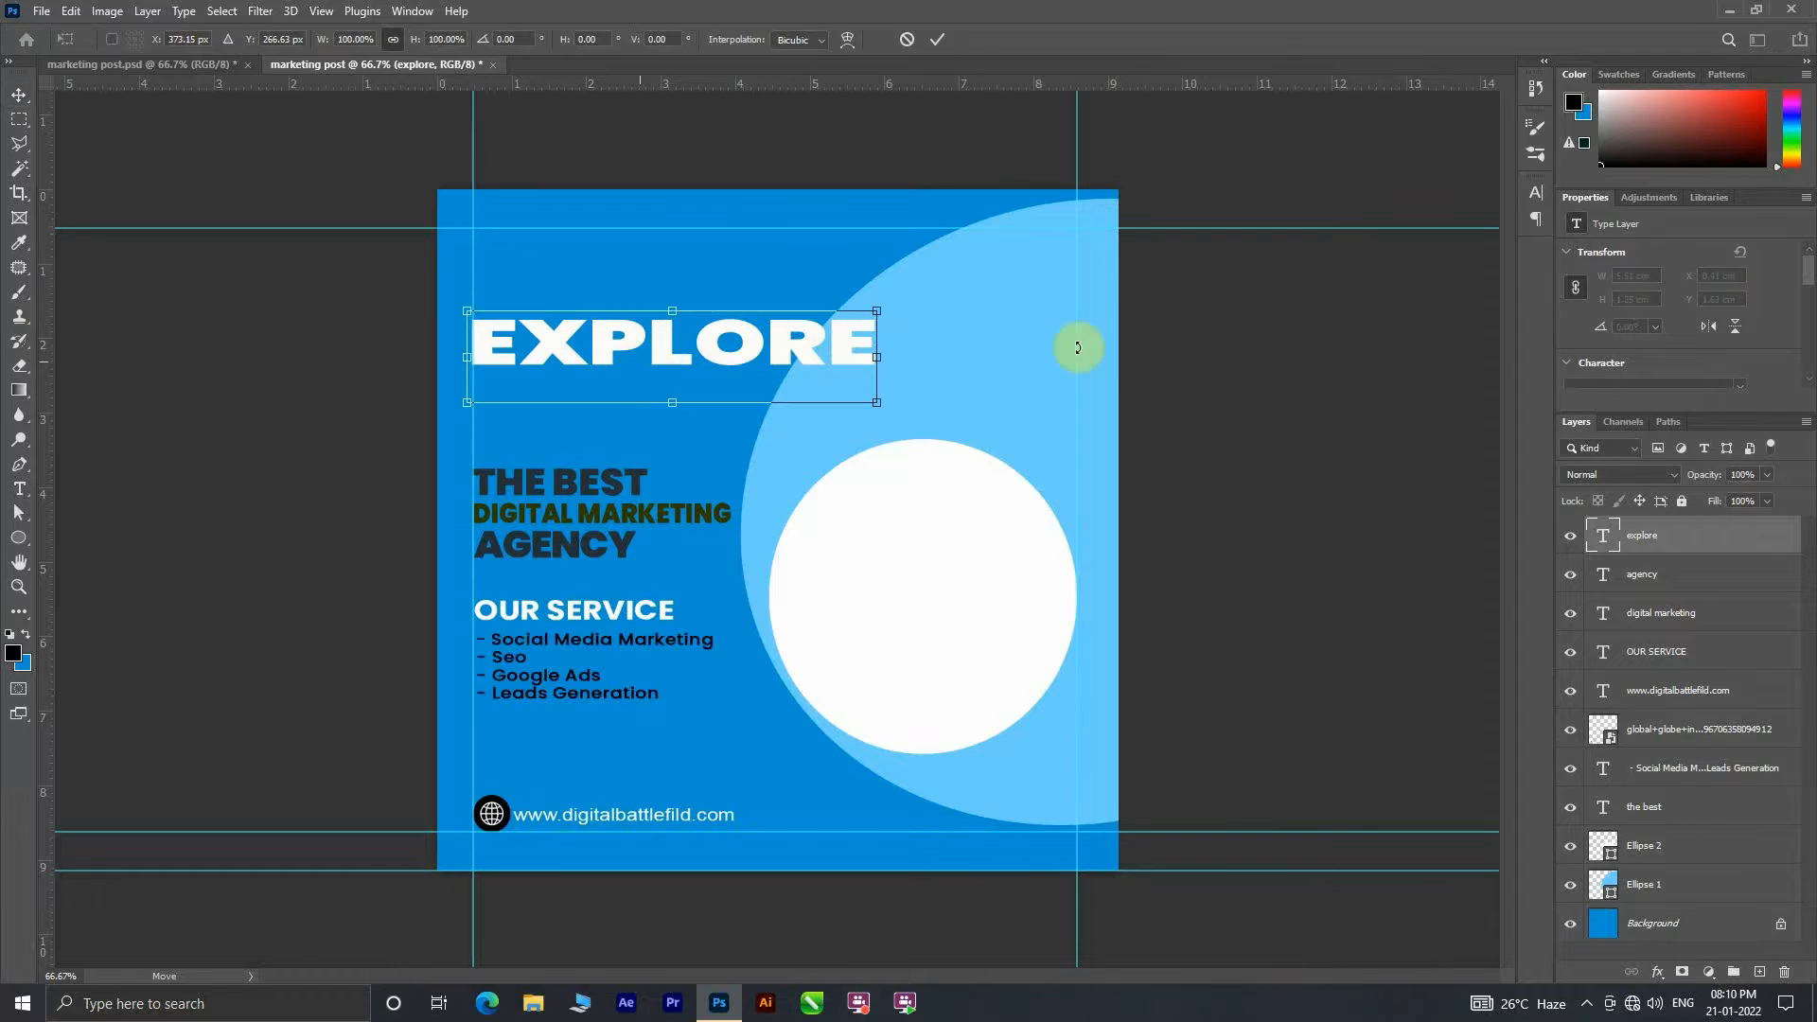
left_click_drag(878, 402, 785, 383)
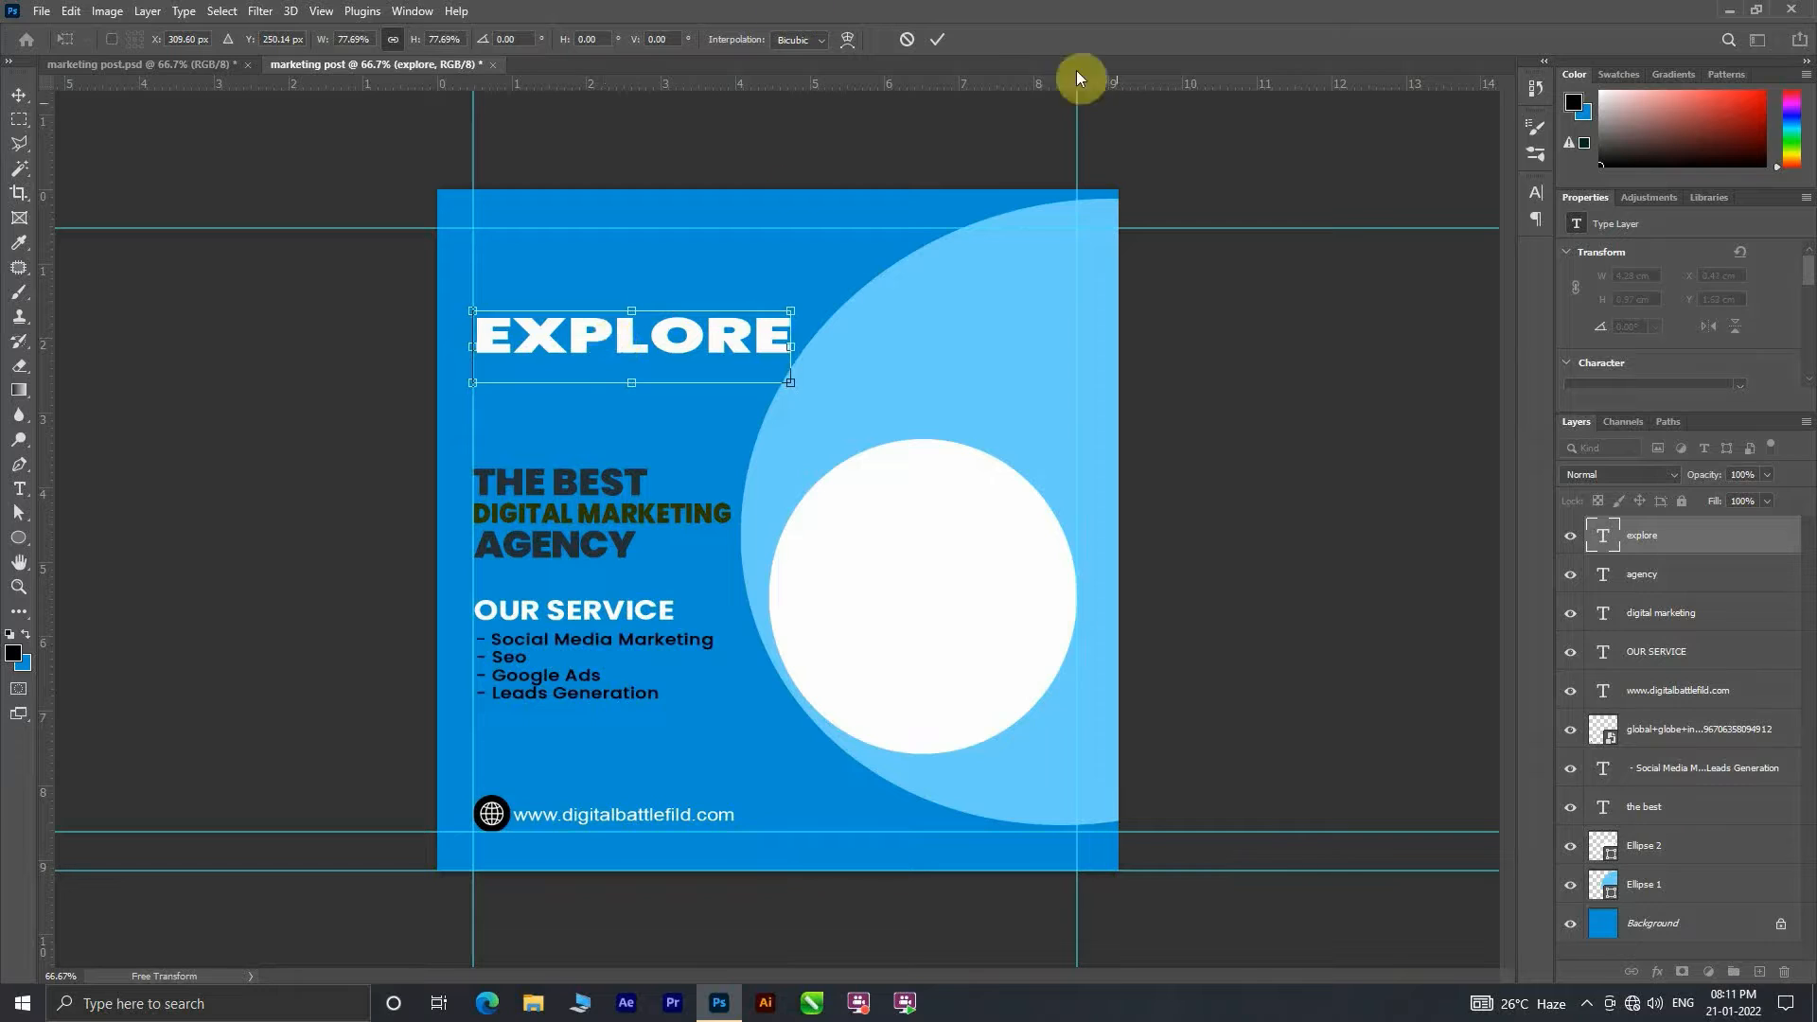
left_click(939, 44)
left_click_drag(625, 350, 620, 341)
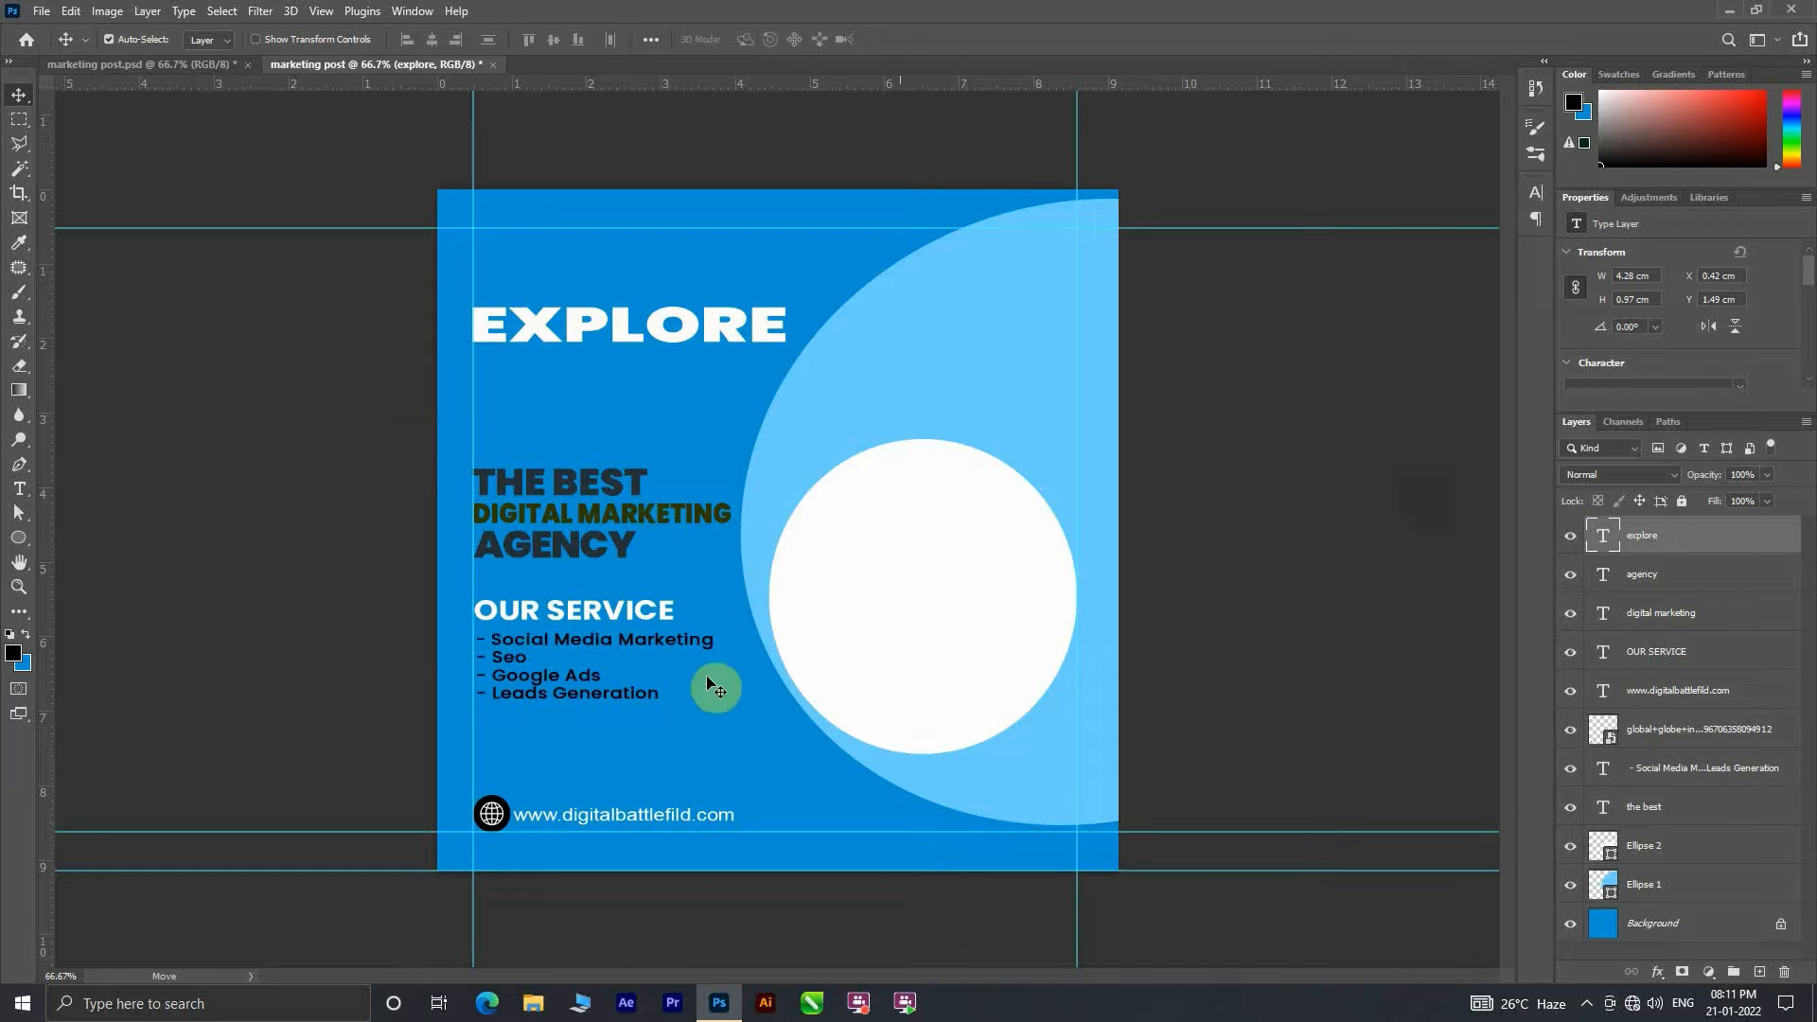
left_click_drag(575, 824, 576, 829)
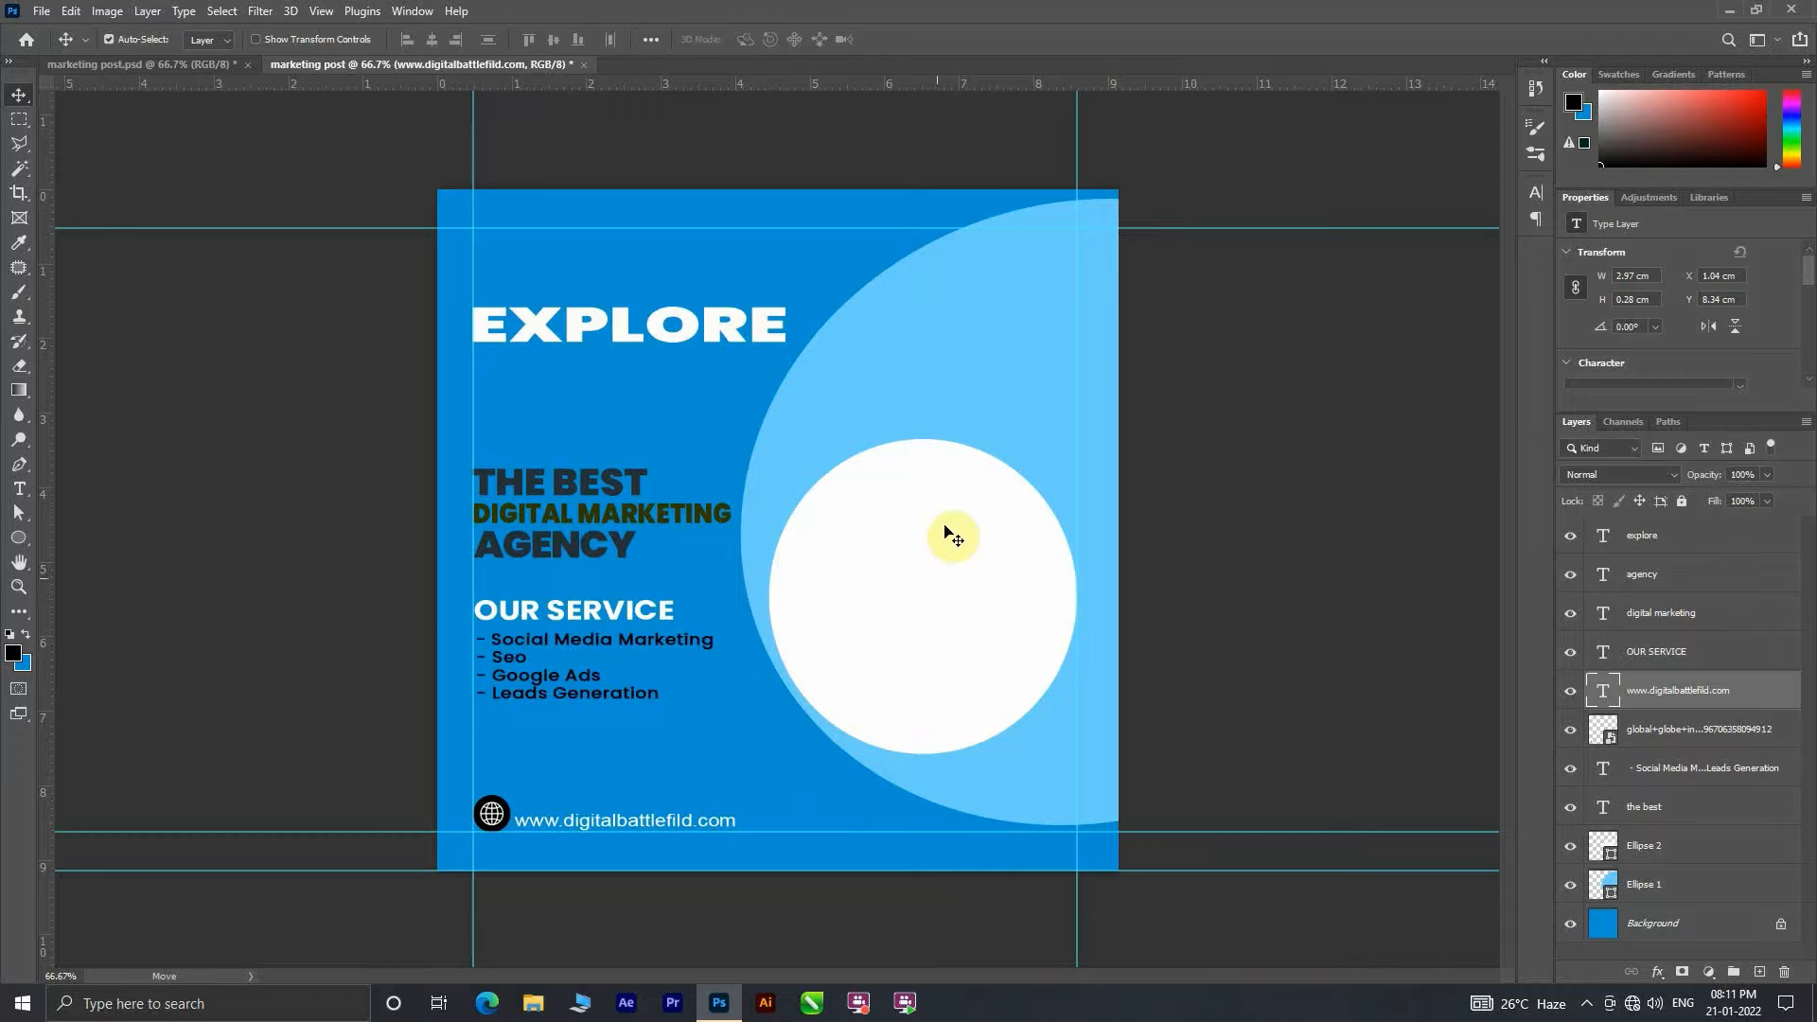
Step: Place the photo of the suited man with the digital marketing clipboard from the PNG Image folder into the post
left_click(547, 1006)
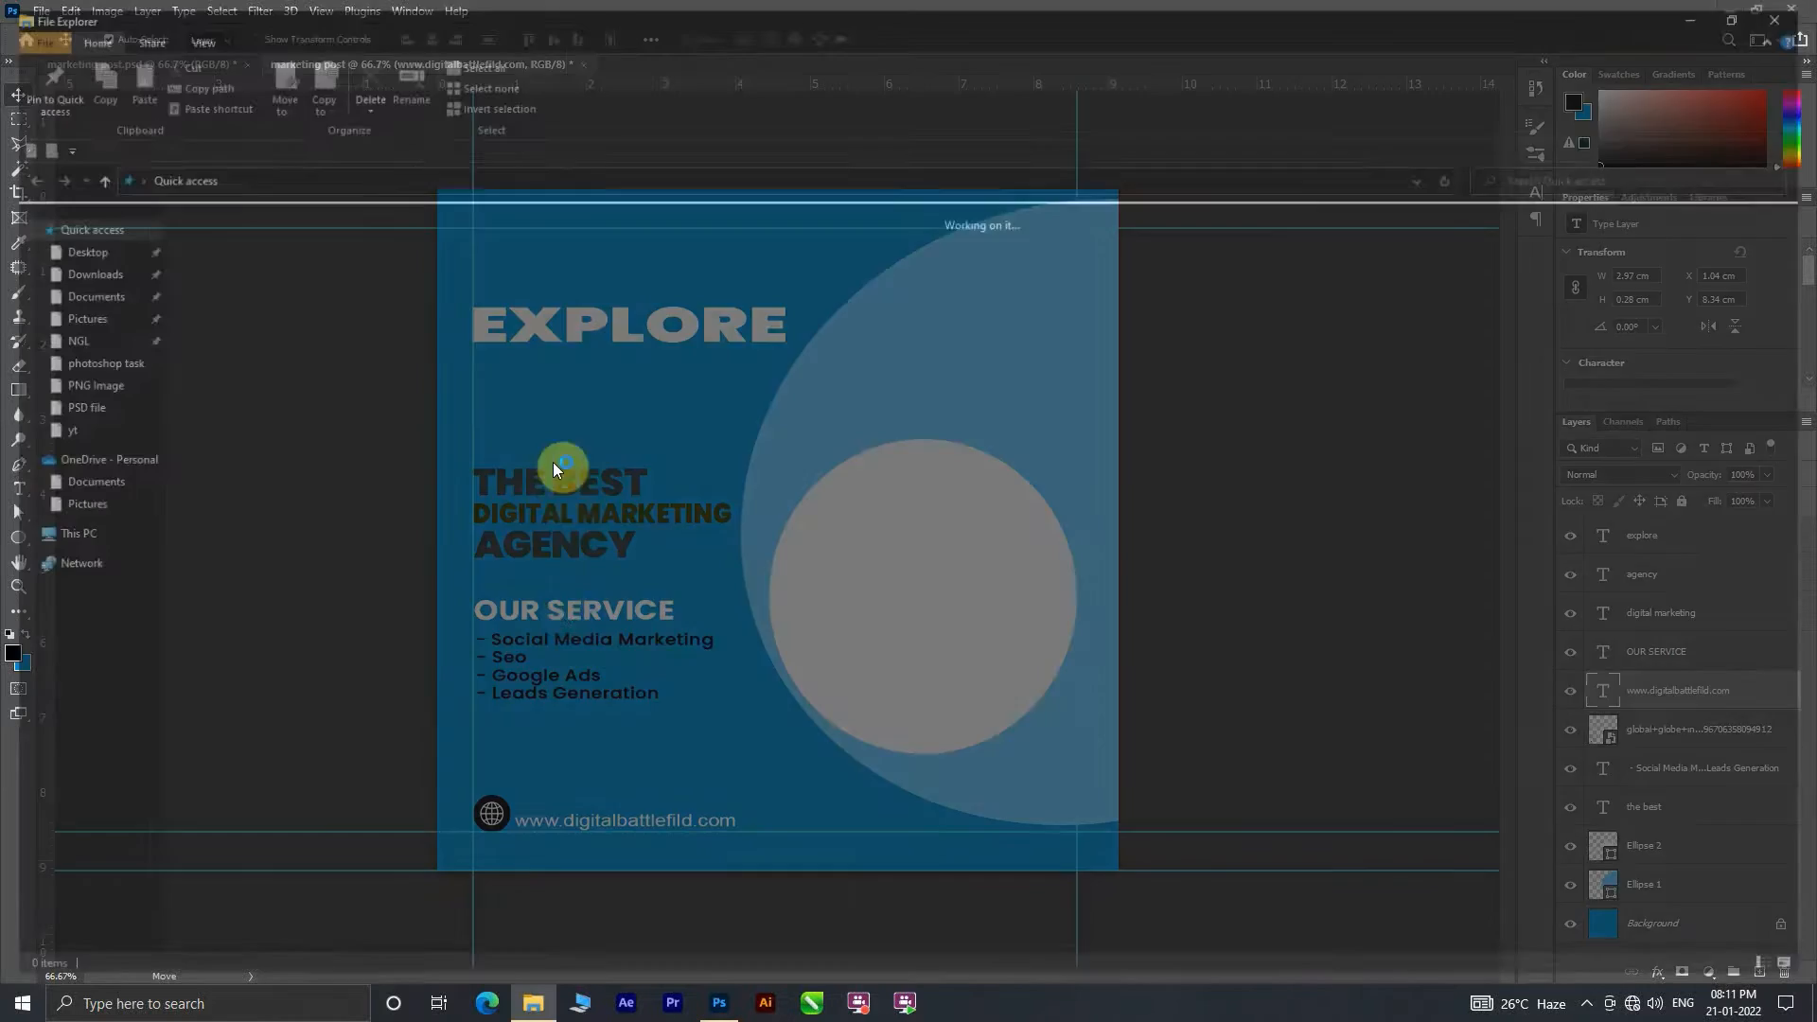
left_click(1591, 275)
double_click(1591, 275)
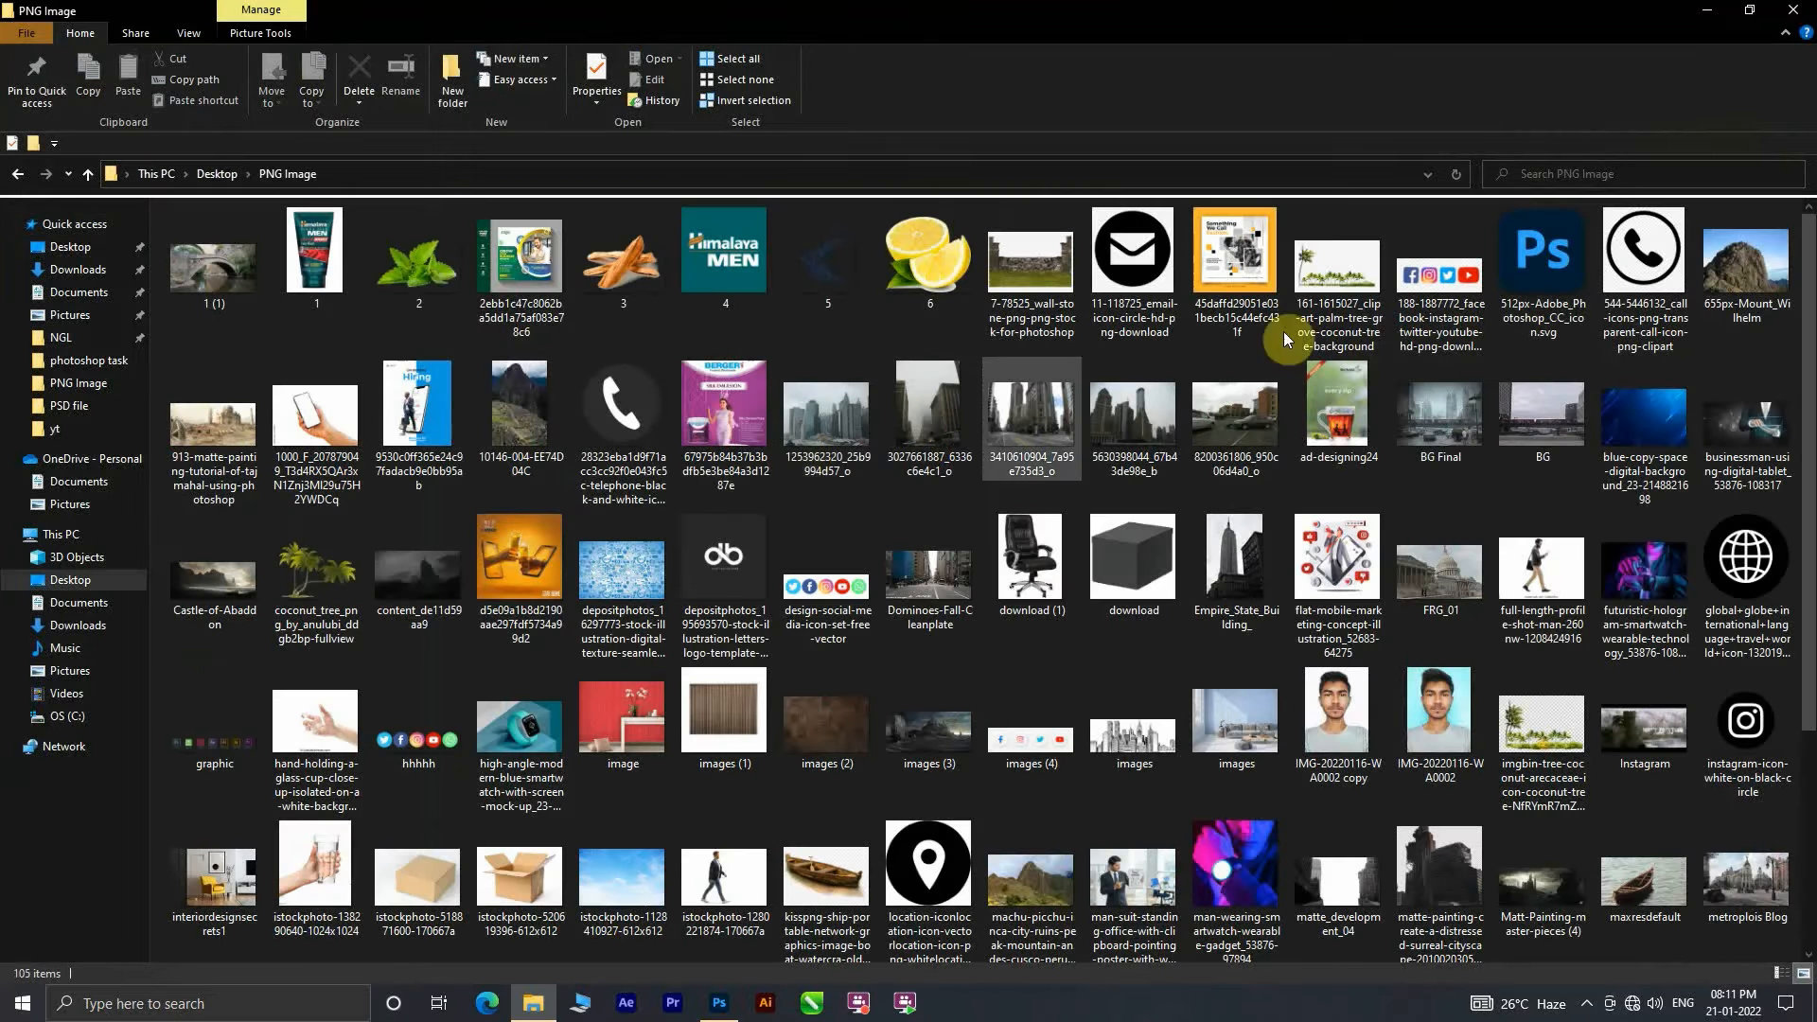
left_click_drag(1127, 871, 916, 622)
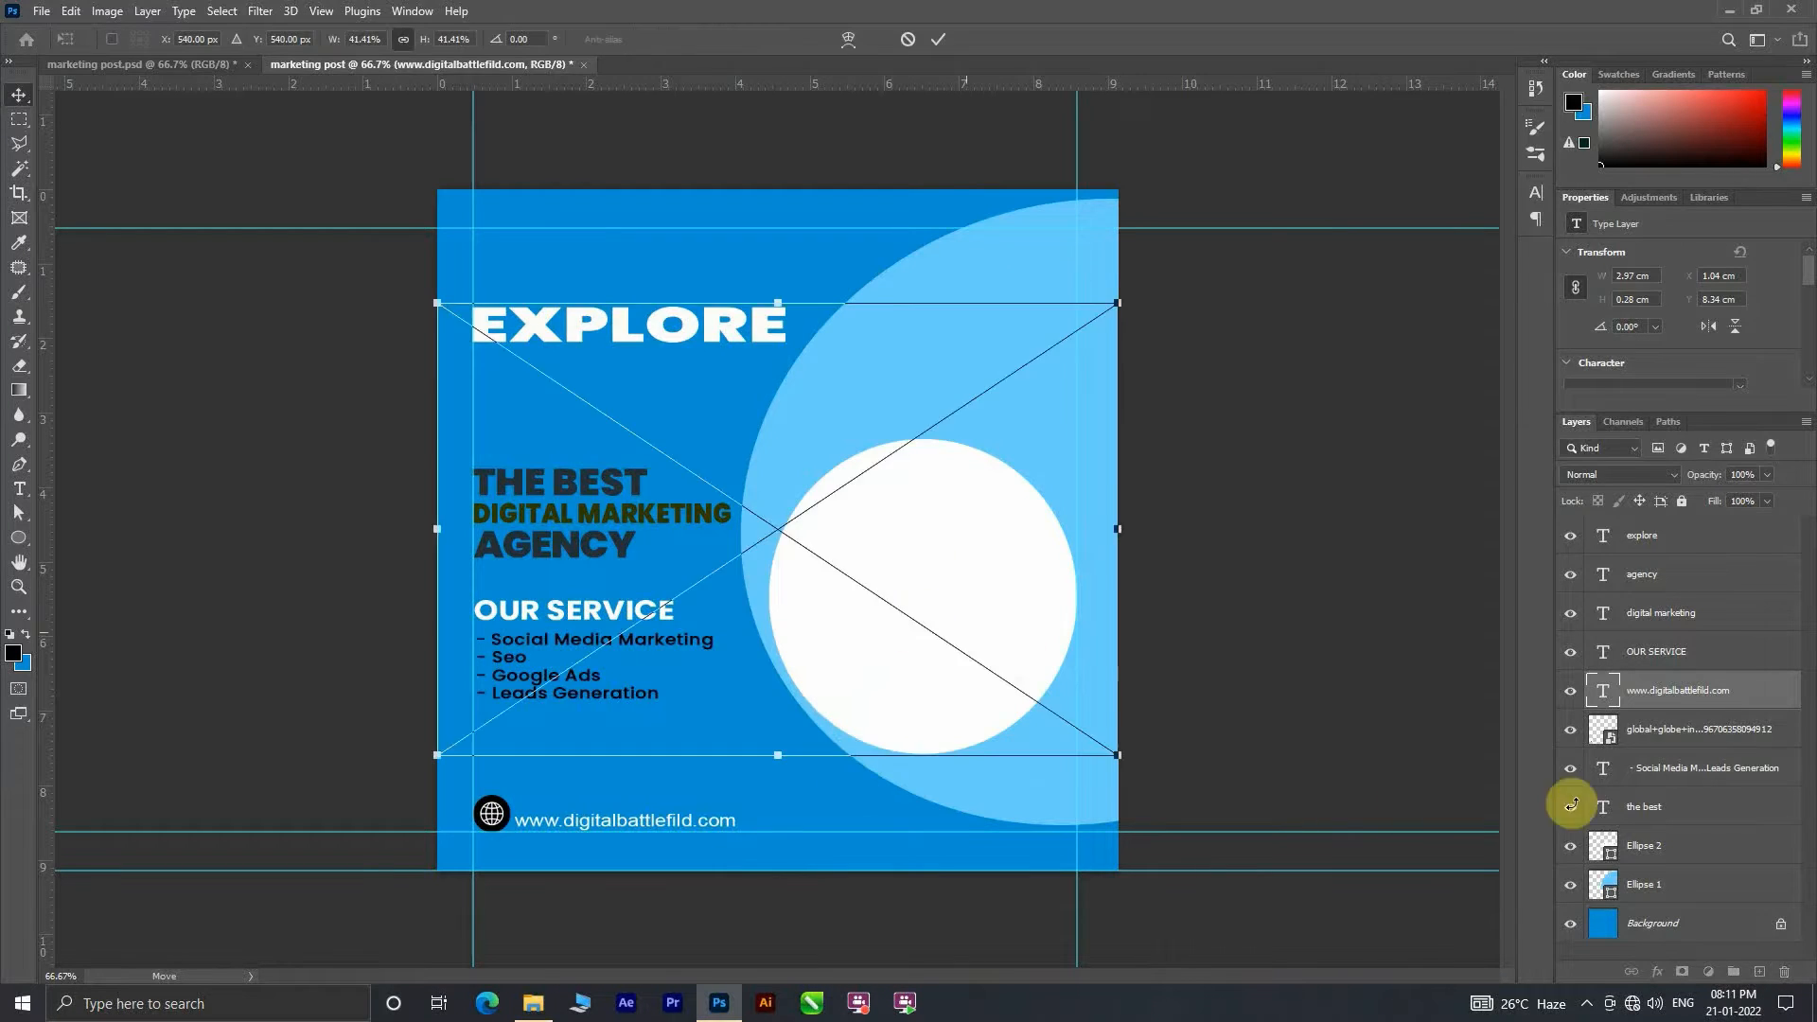
key("Return")
Step: Move the photo layer directly above Ellipse 2, clip it to that circle, and position the man and clipboard inside it
left_click(1648, 900)
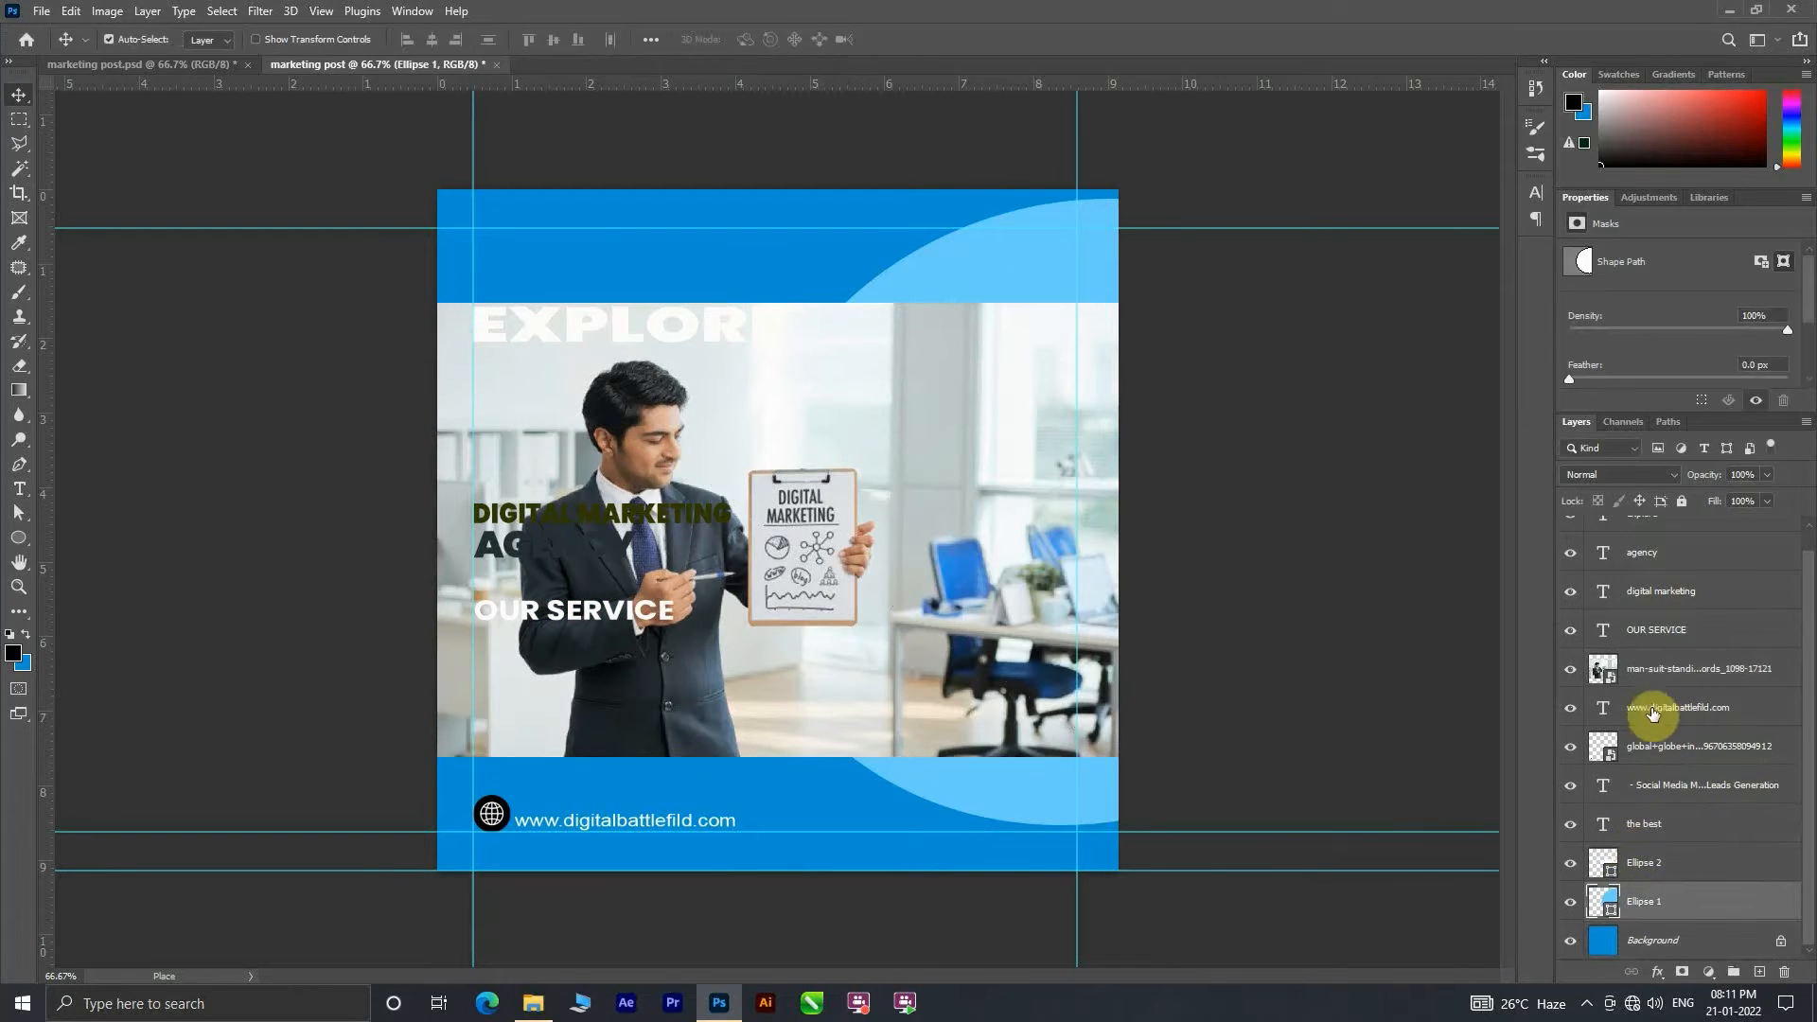
left_click_drag(1685, 668, 1690, 847)
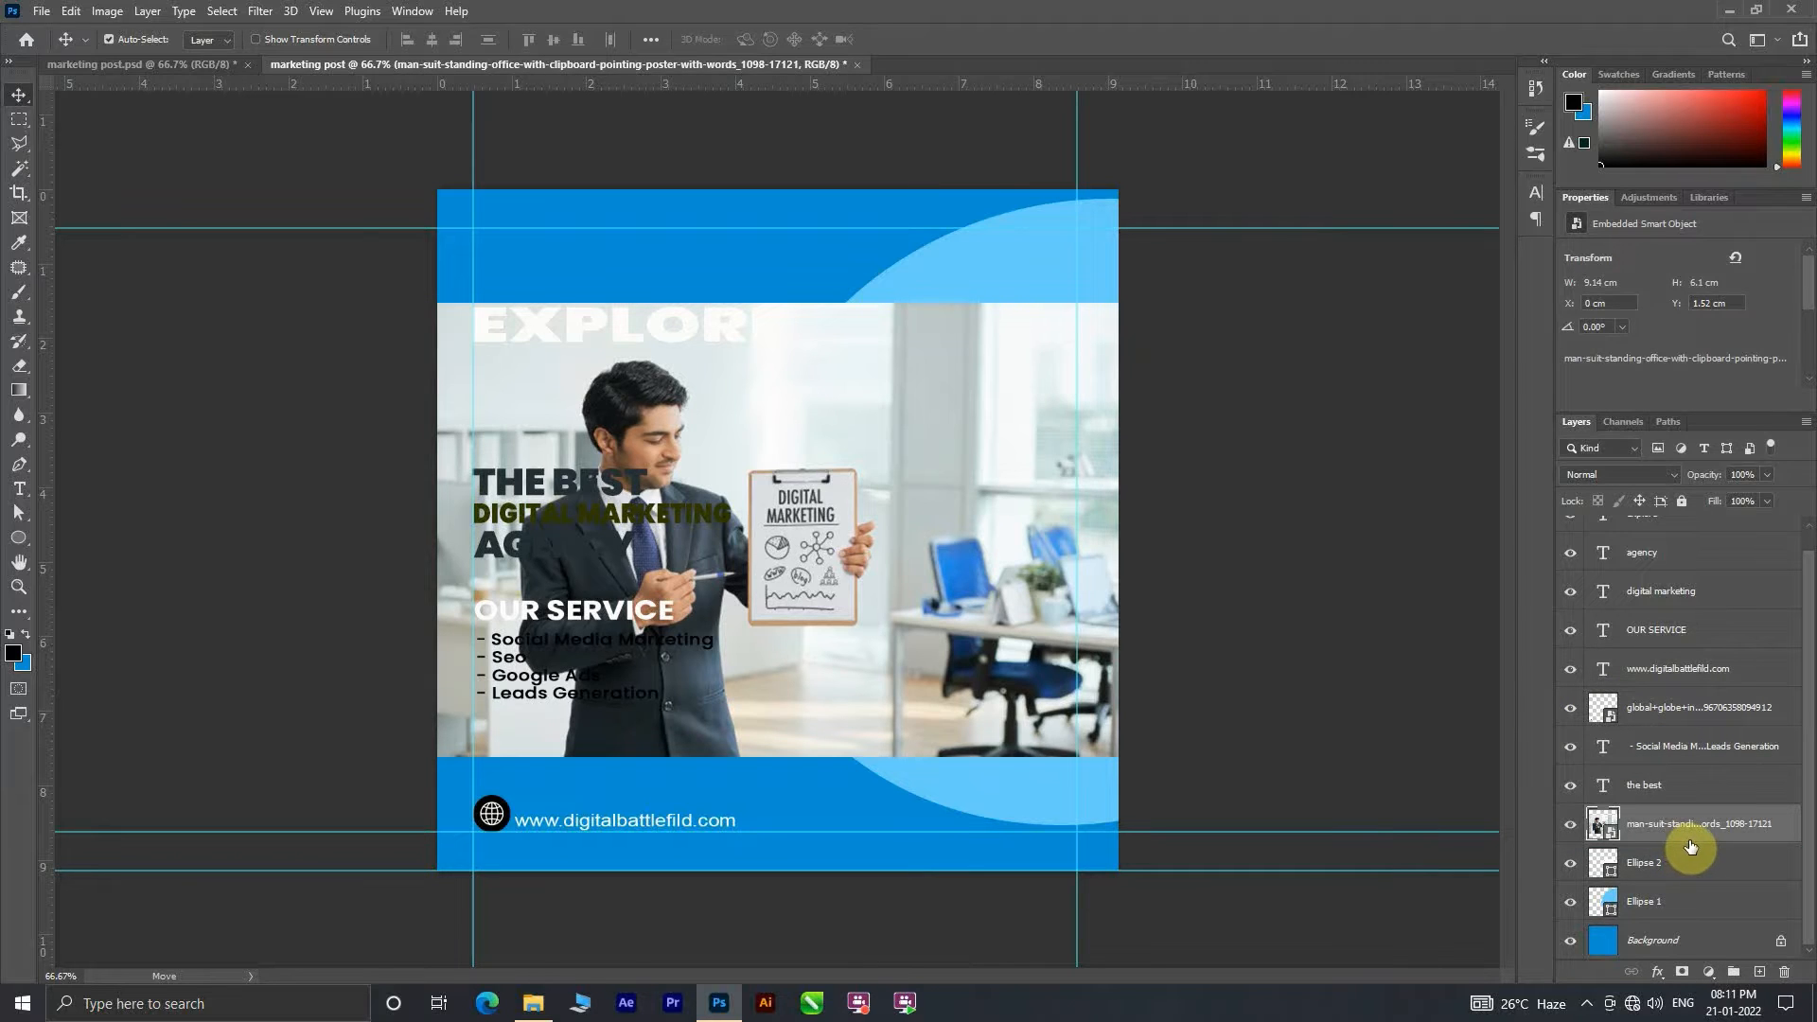
left_click(1702, 851, "alt")
left_click_drag(893, 607, 1104, 701)
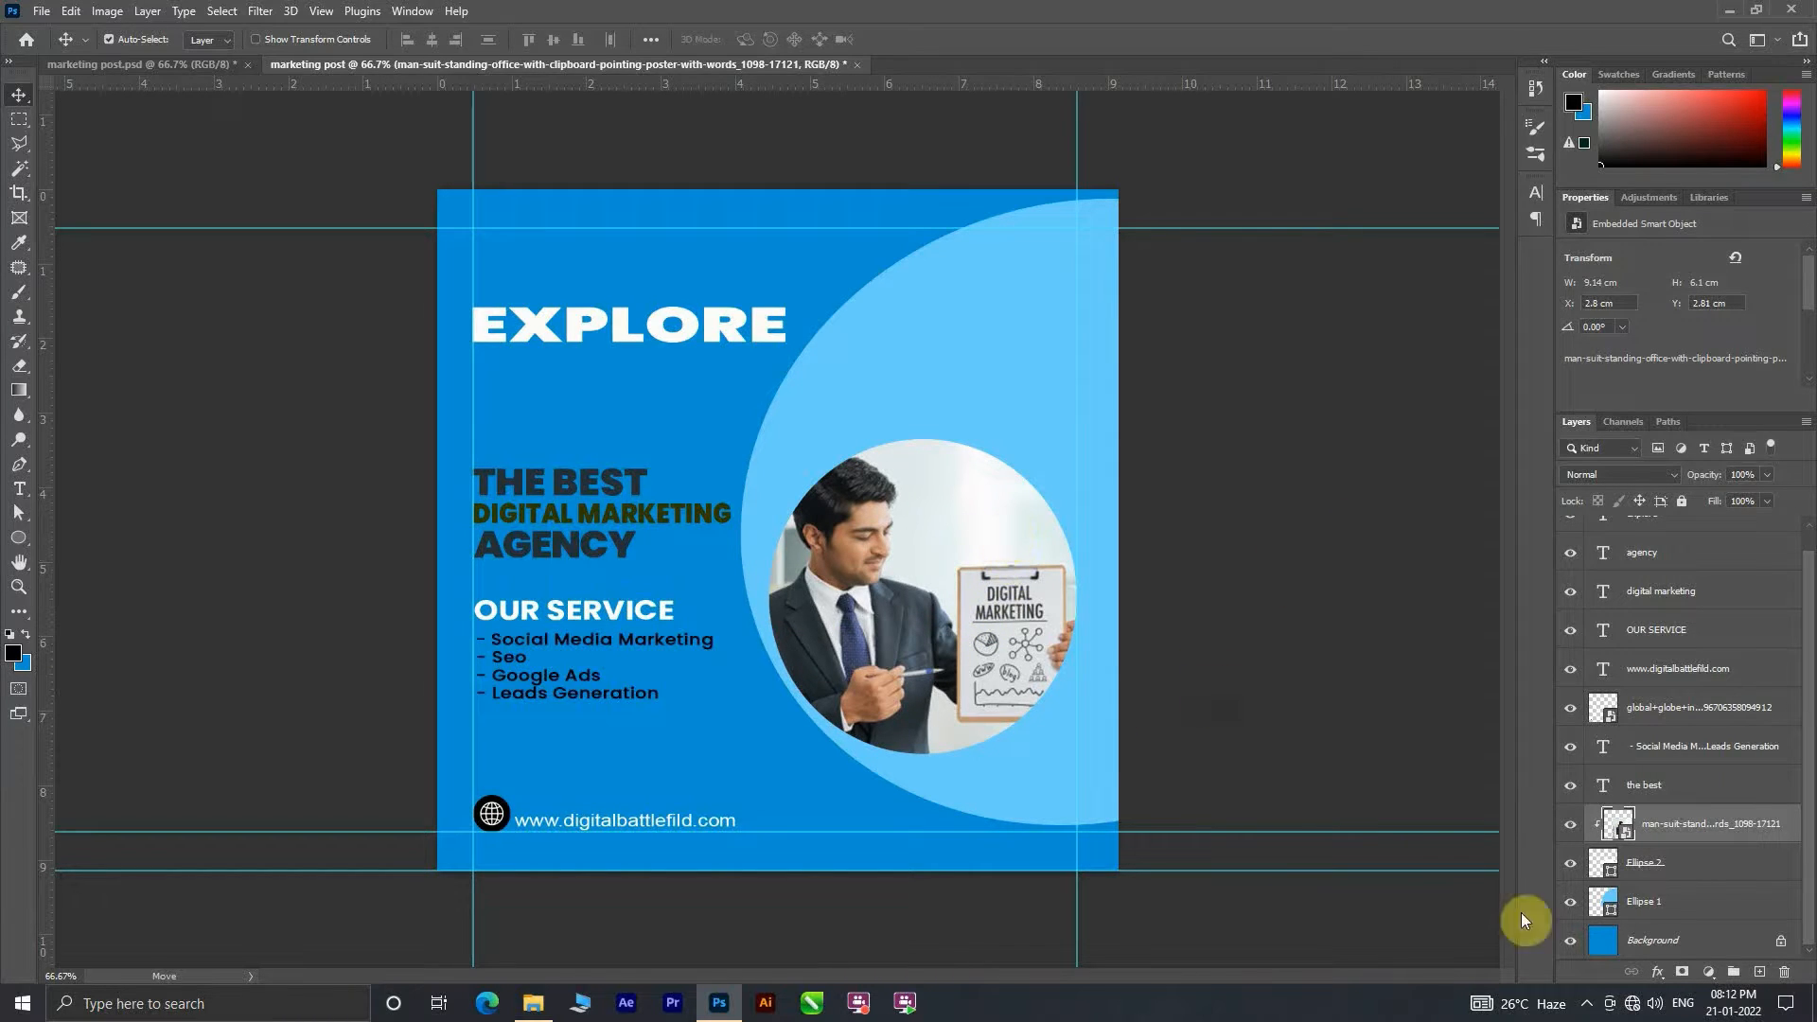
Step: Enlarge the Ellipse 2 photo circle to about 166% and position it over the light blue circle, extending past the canvas's right edge
left_click(1664, 861)
key("ctrl+t")
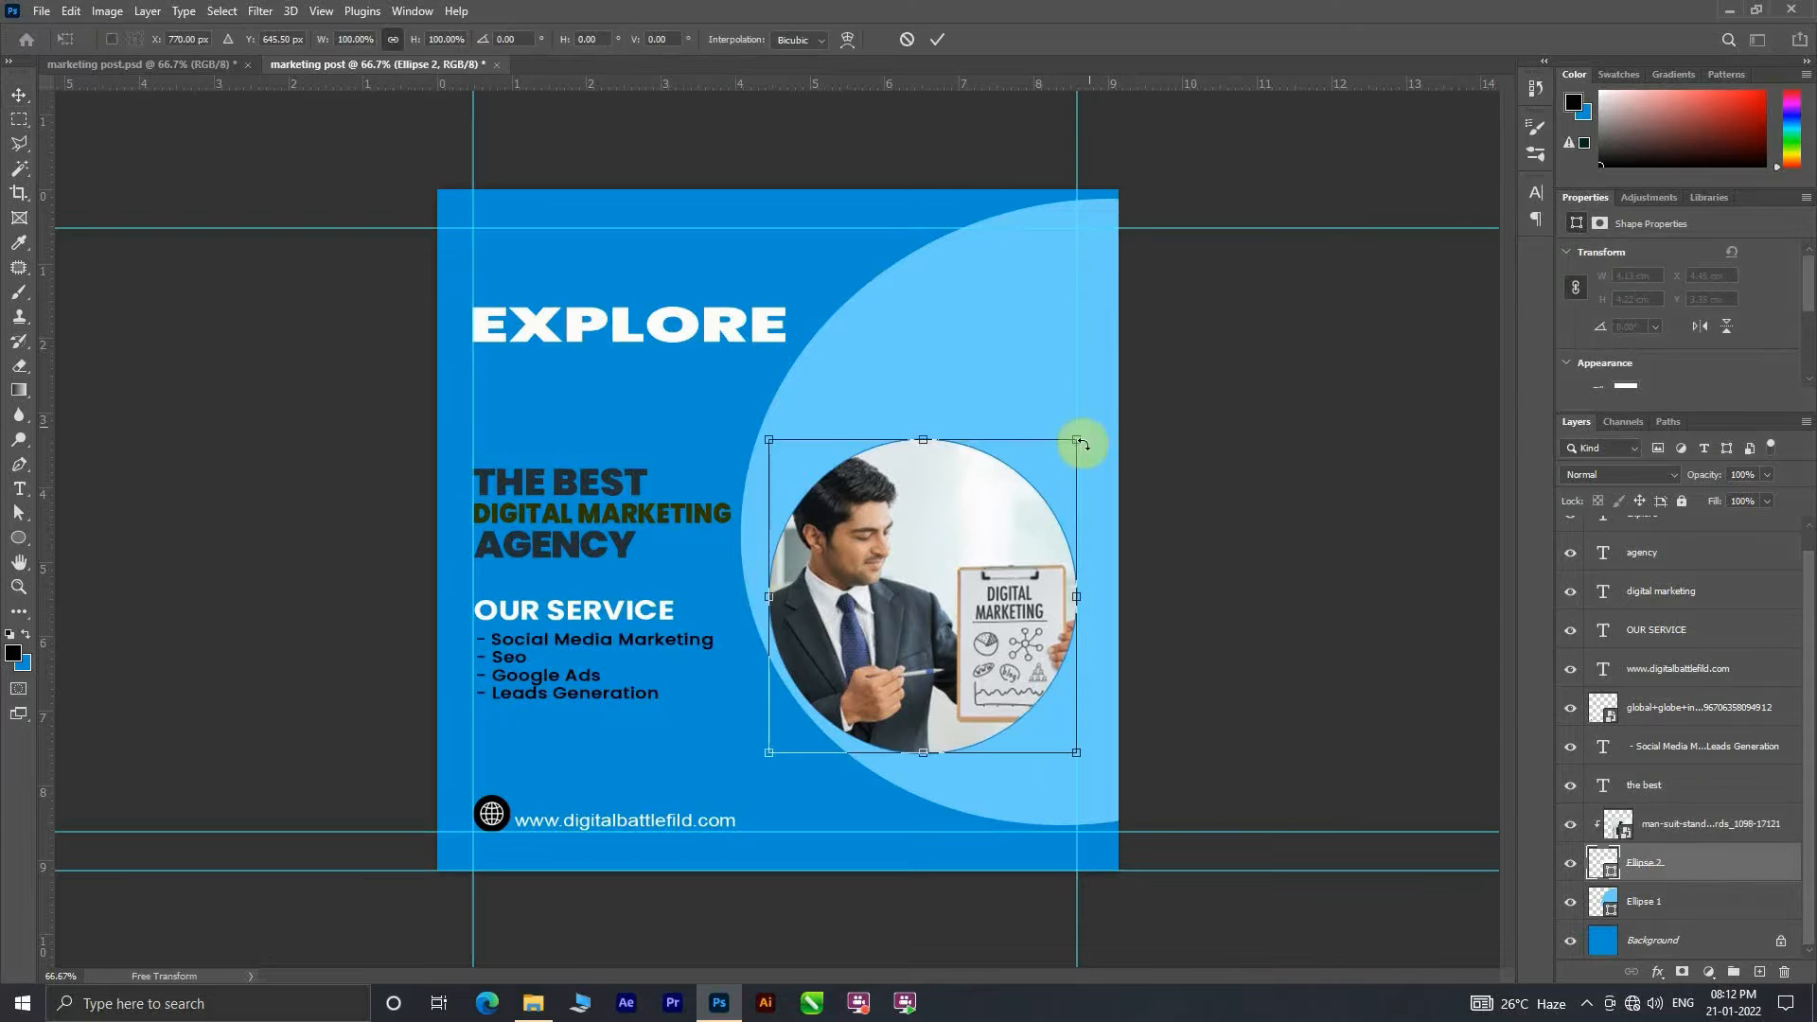
left_click_drag(1081, 443, 1348, 297)
mouse_move(1073, 535)
left_mouse_down()
mouse_move(1103, 479)
mouse_move(1059, 515)
mouse_move(1061, 562)
left_mouse_up()
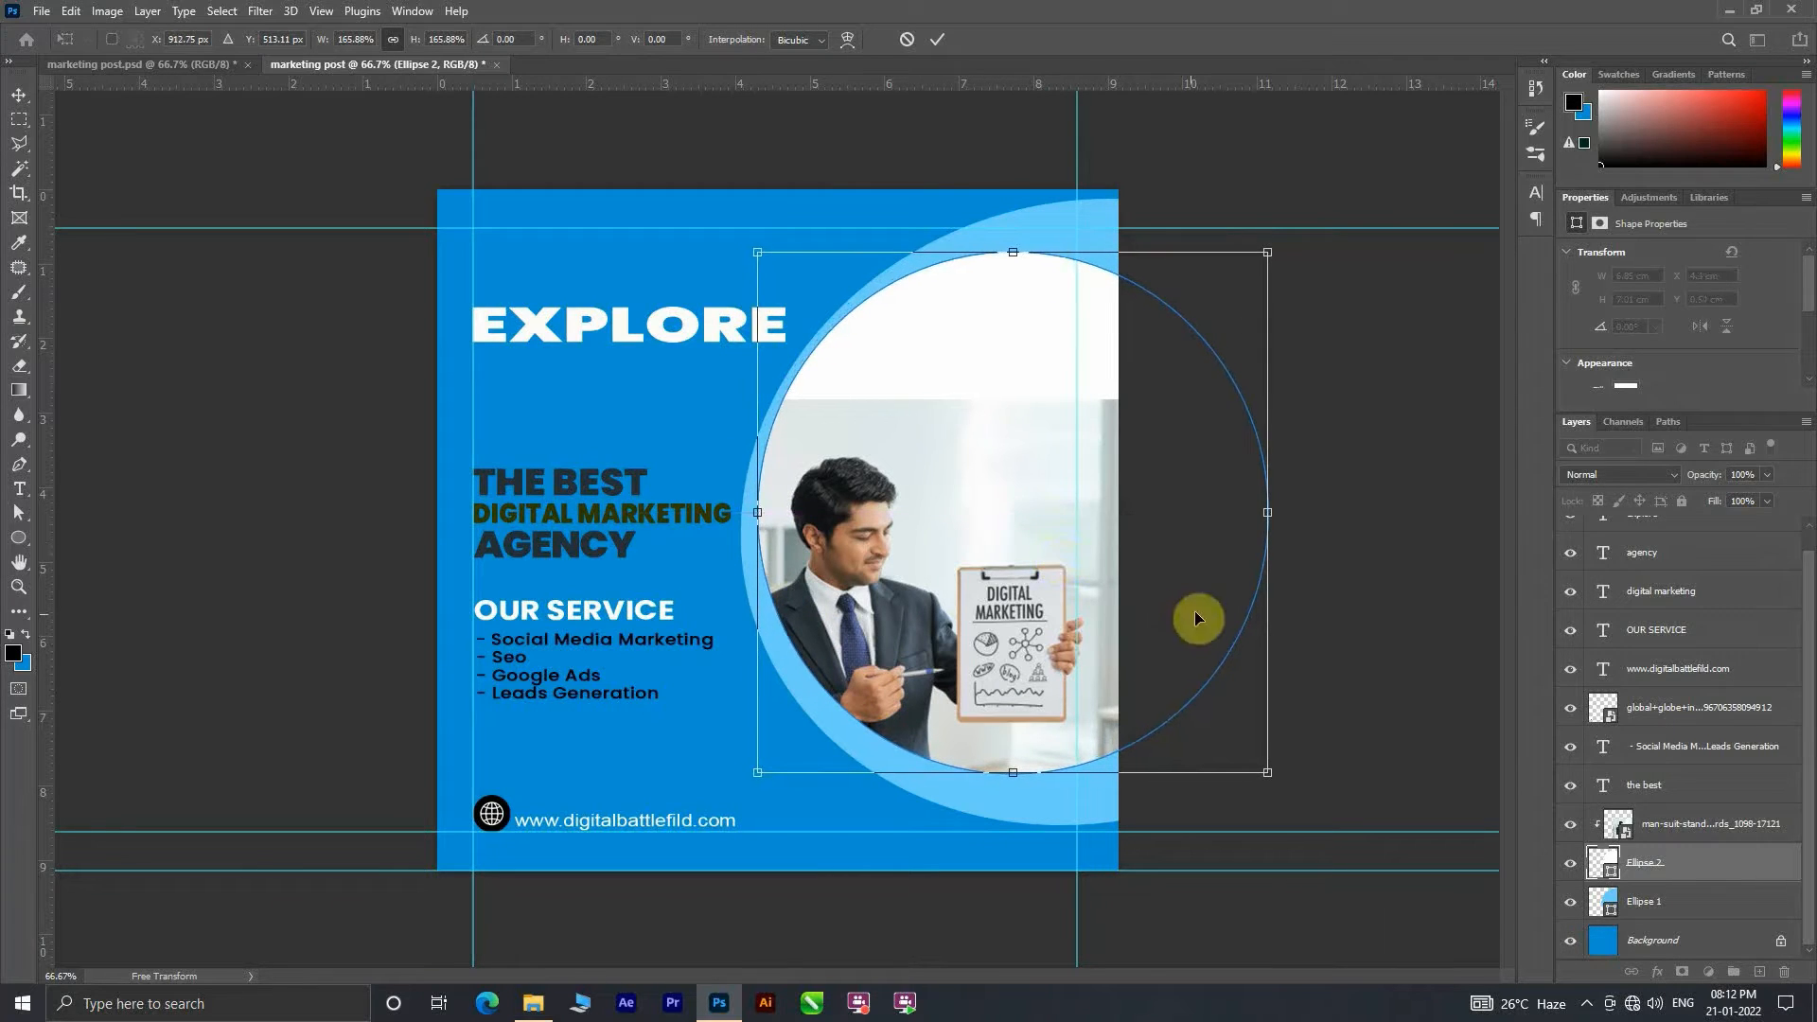
left_click(936, 40)
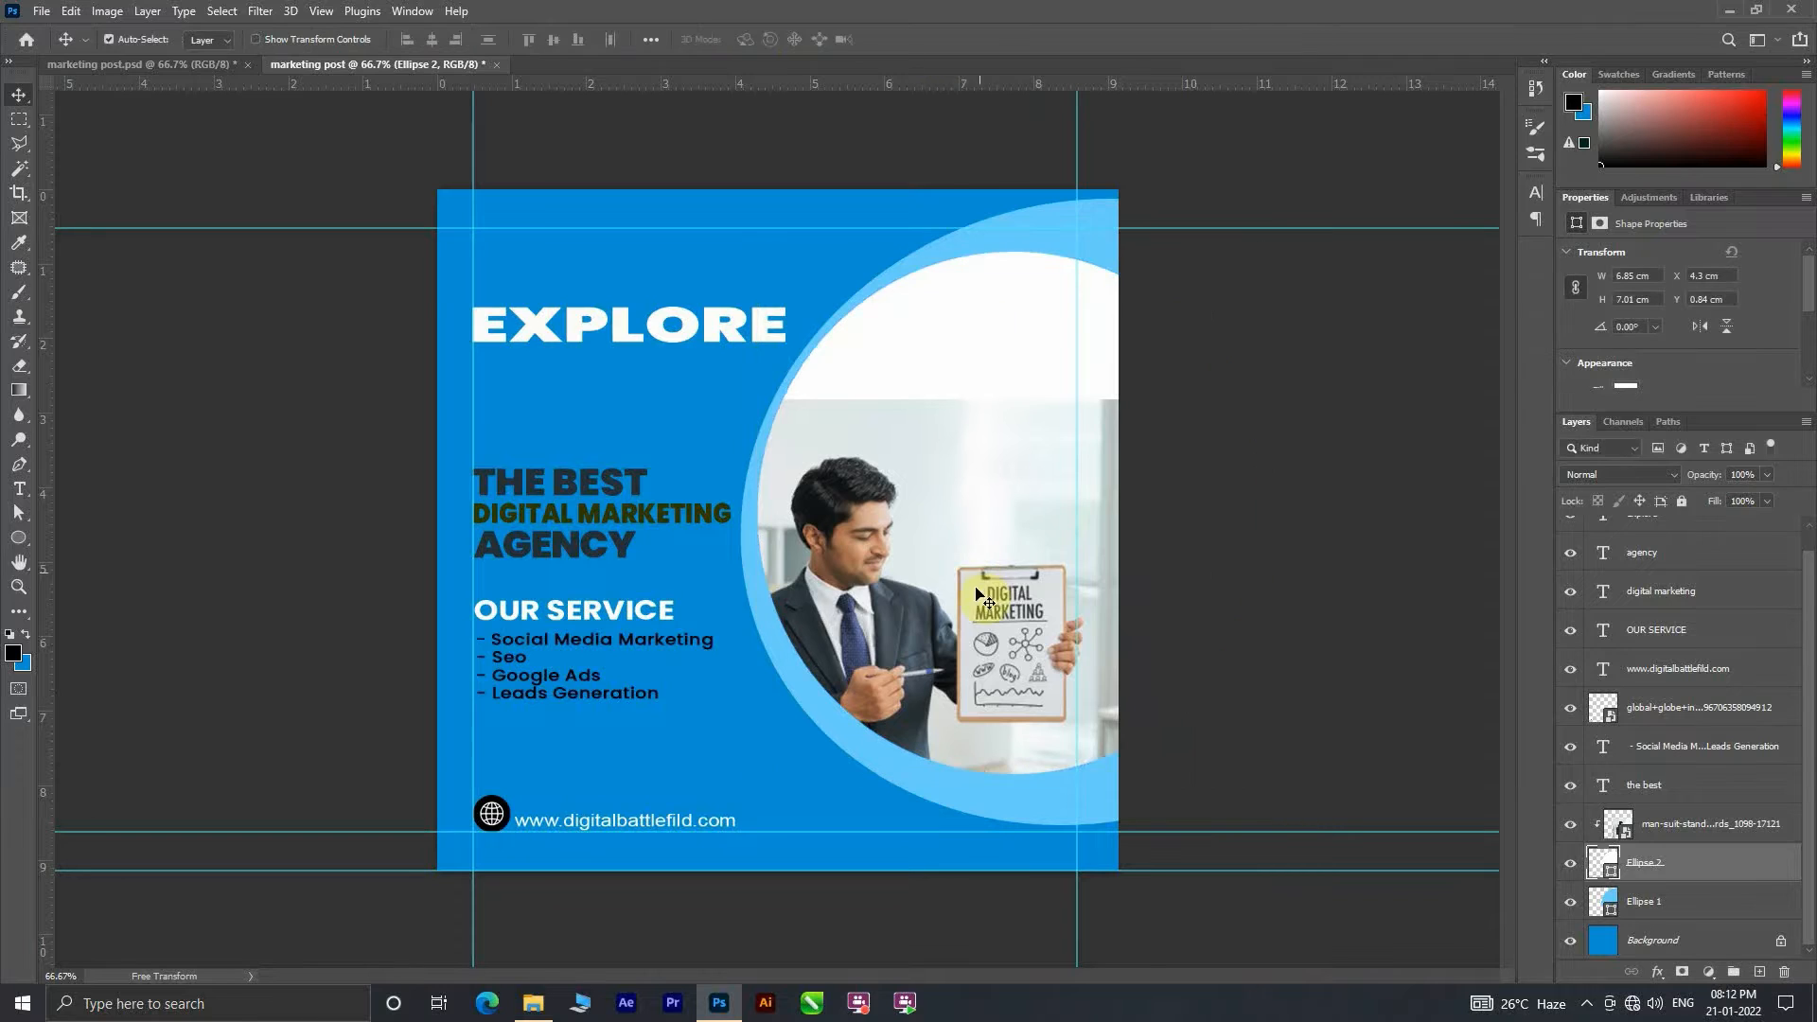
Step: Scale the clipped photo to about 50.5% and reposition it to fill the enlarged circle
left_click_drag(980, 594, 1005, 500)
key("ctrl+t")
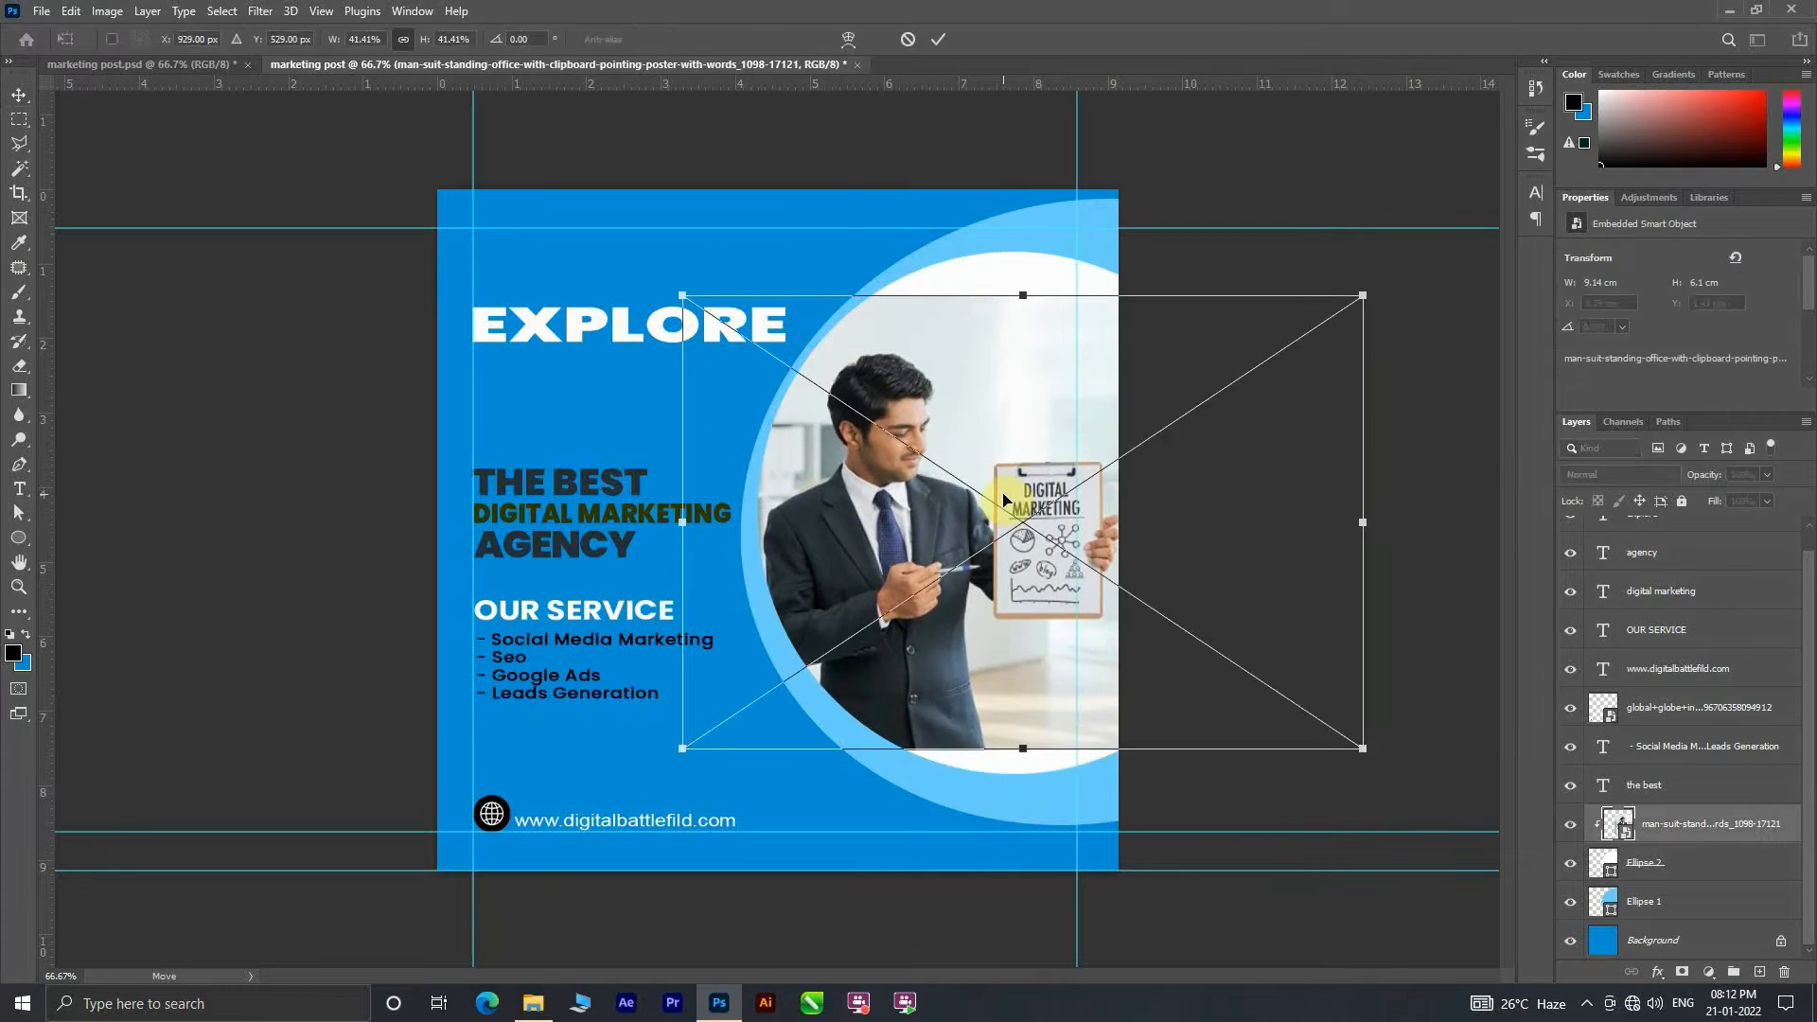
left_click_drag(1361, 749, 1469, 918)
left_click_drag(1327, 768, 1205, 721)
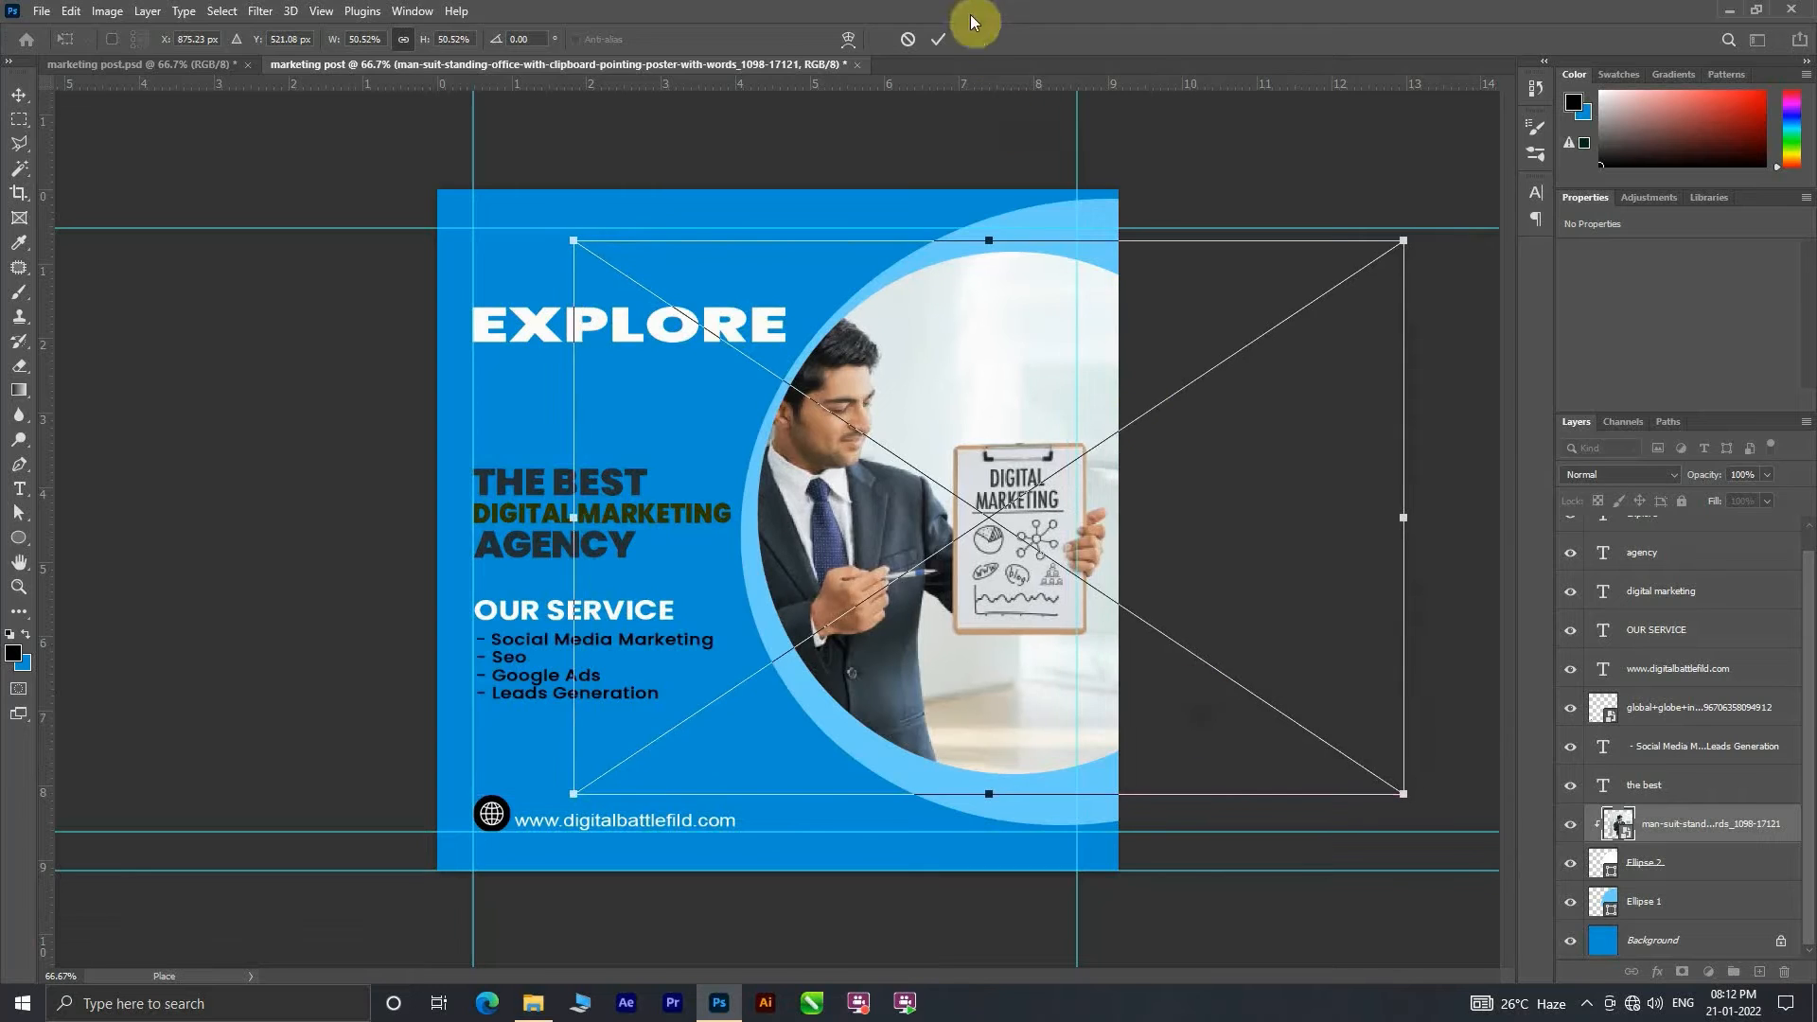
left_click(939, 40)
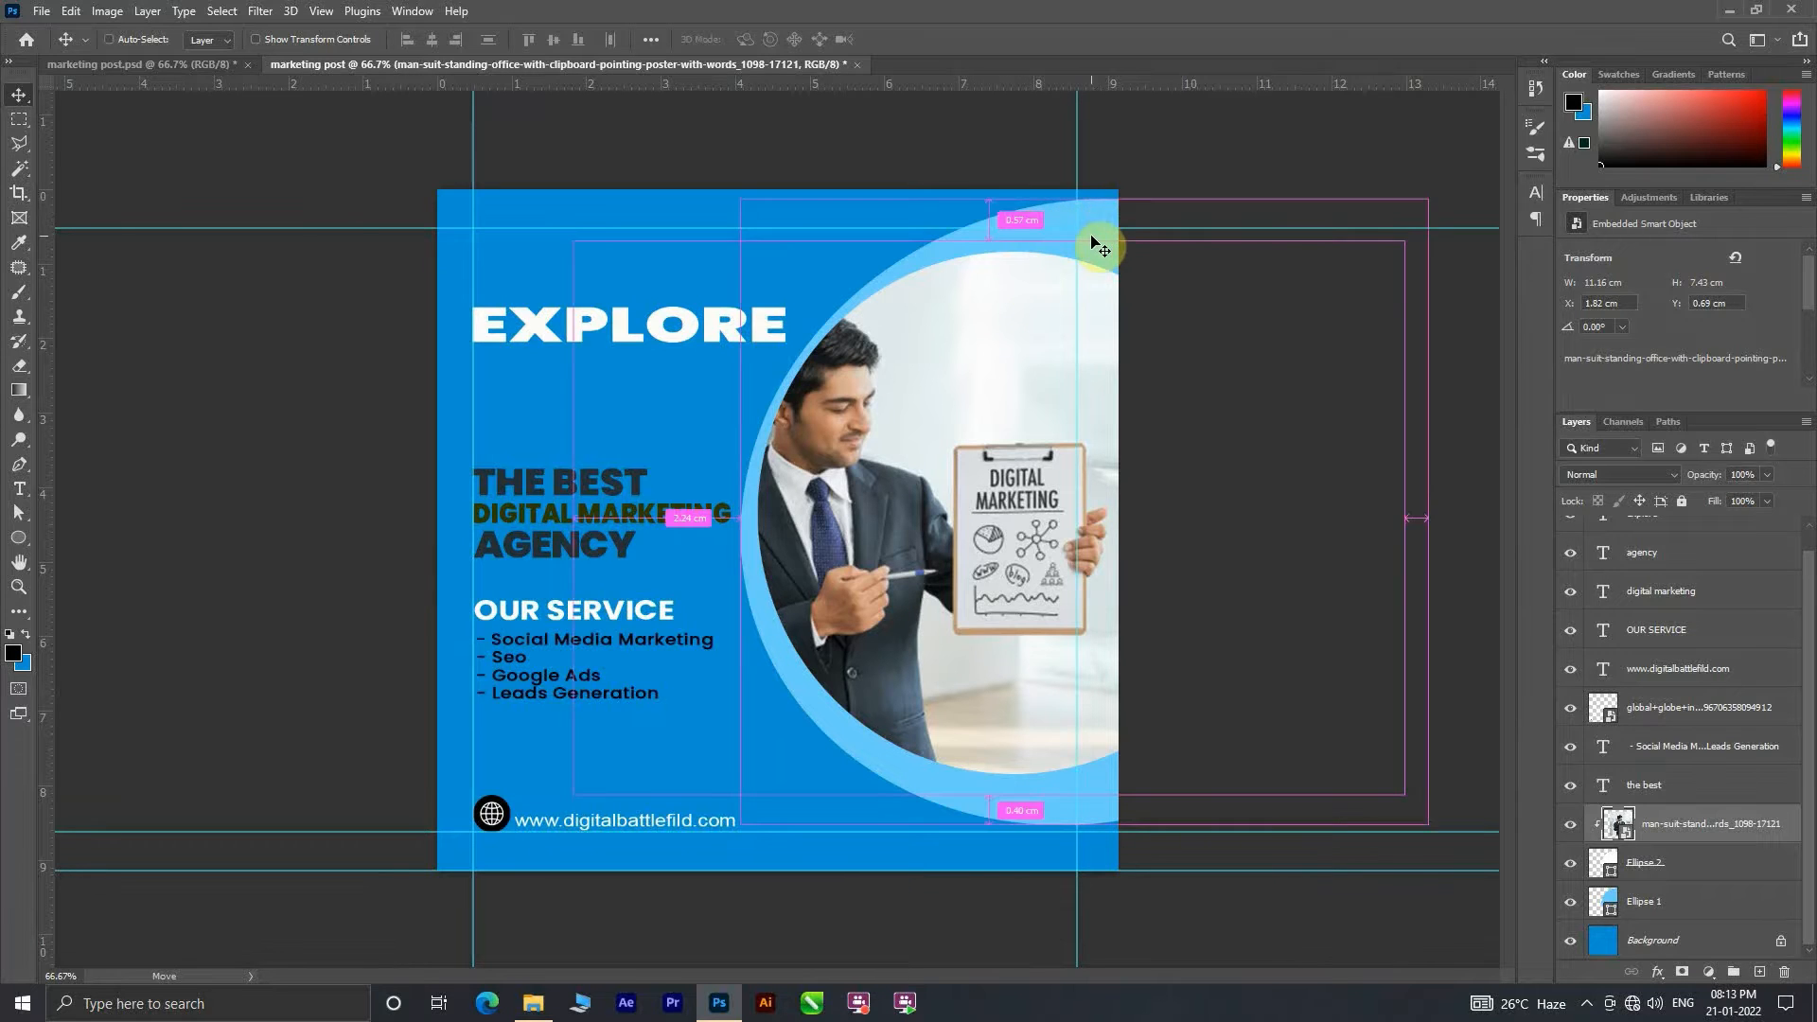
Step: Distort and lower the light blue Ellipse 1 into a crescent beneath the photo circle, and shift the photo slightly right and down
left_click(1696, 904)
key("ctrl+t")
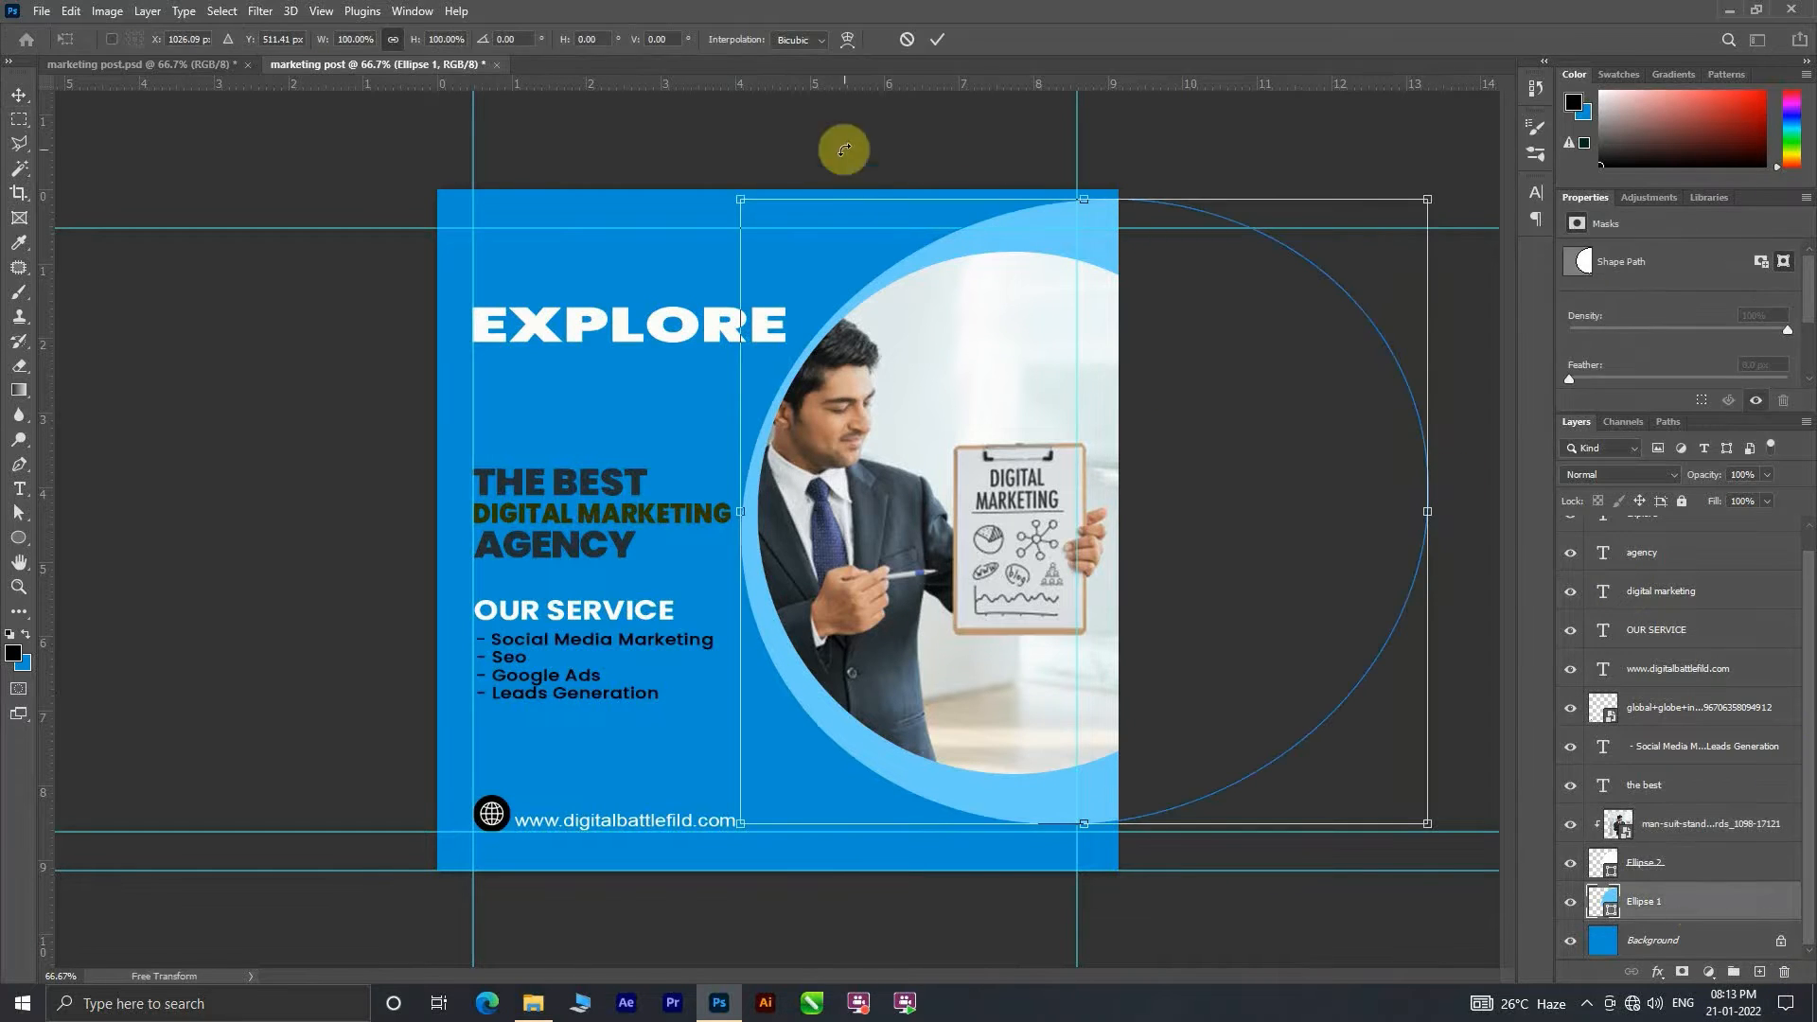
left_click_drag(1084, 199, 1116, 223)
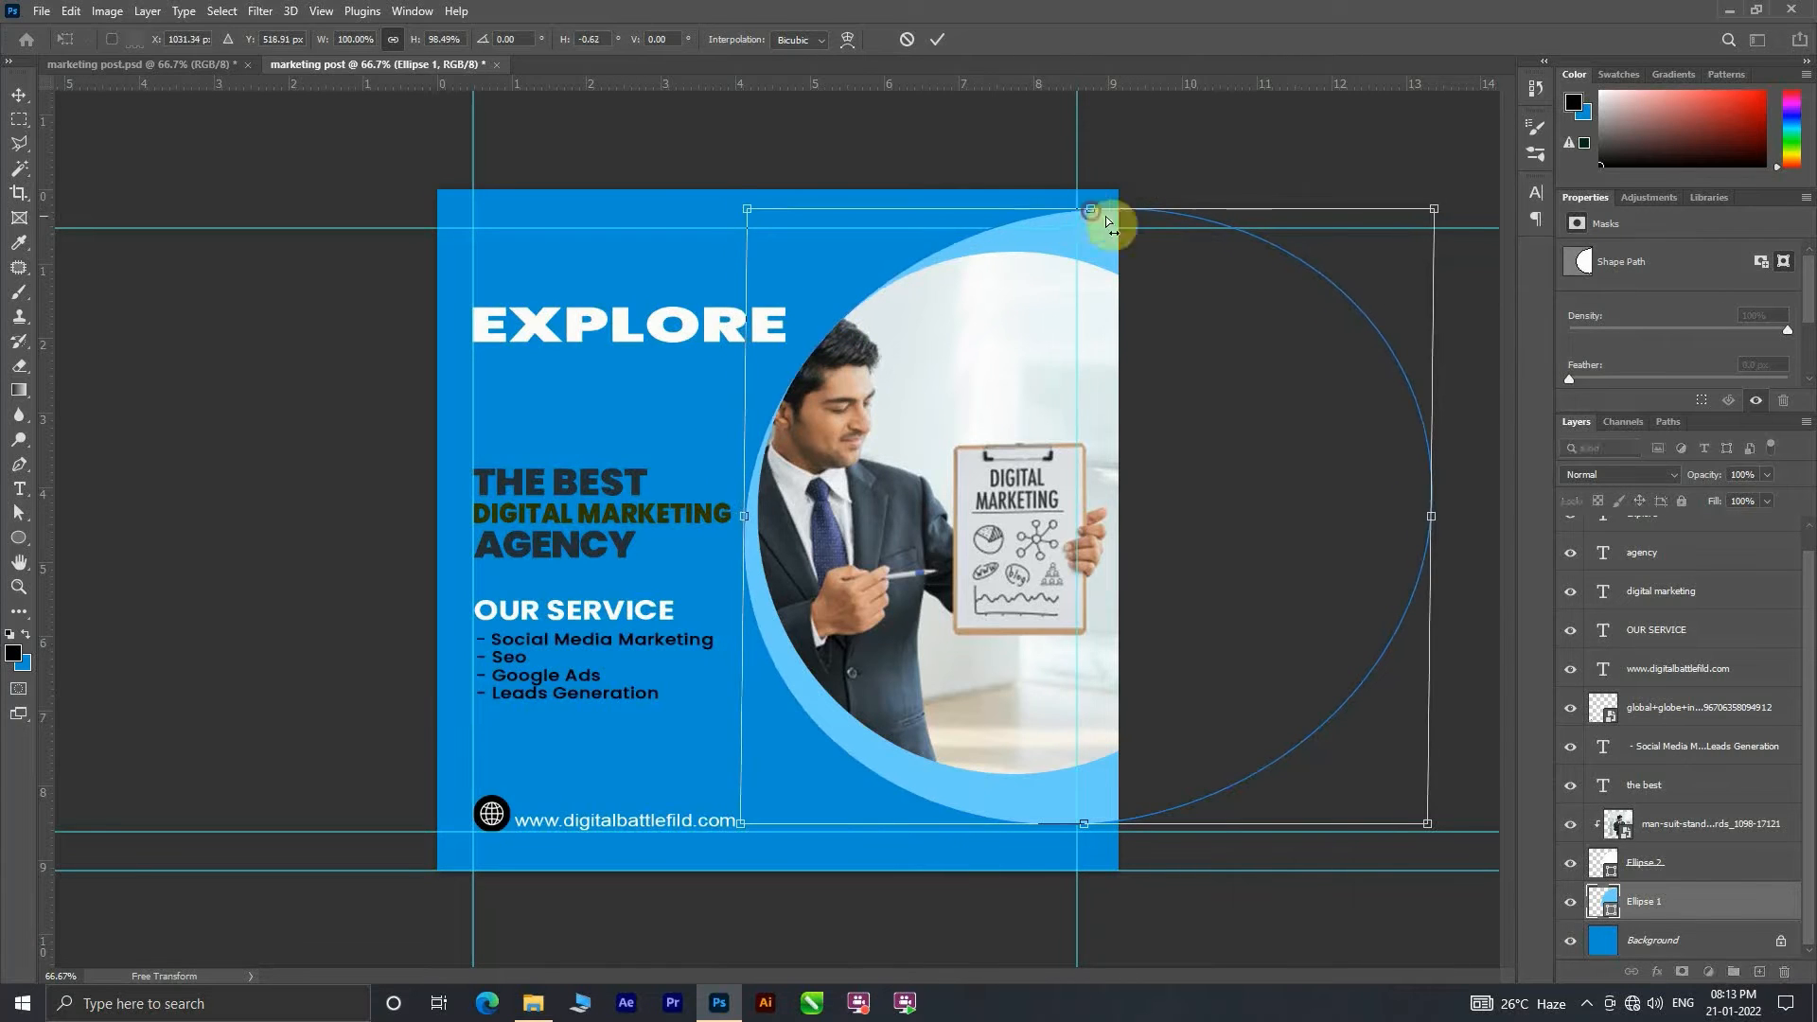
left_click_drag(1434, 208, 1424, 343)
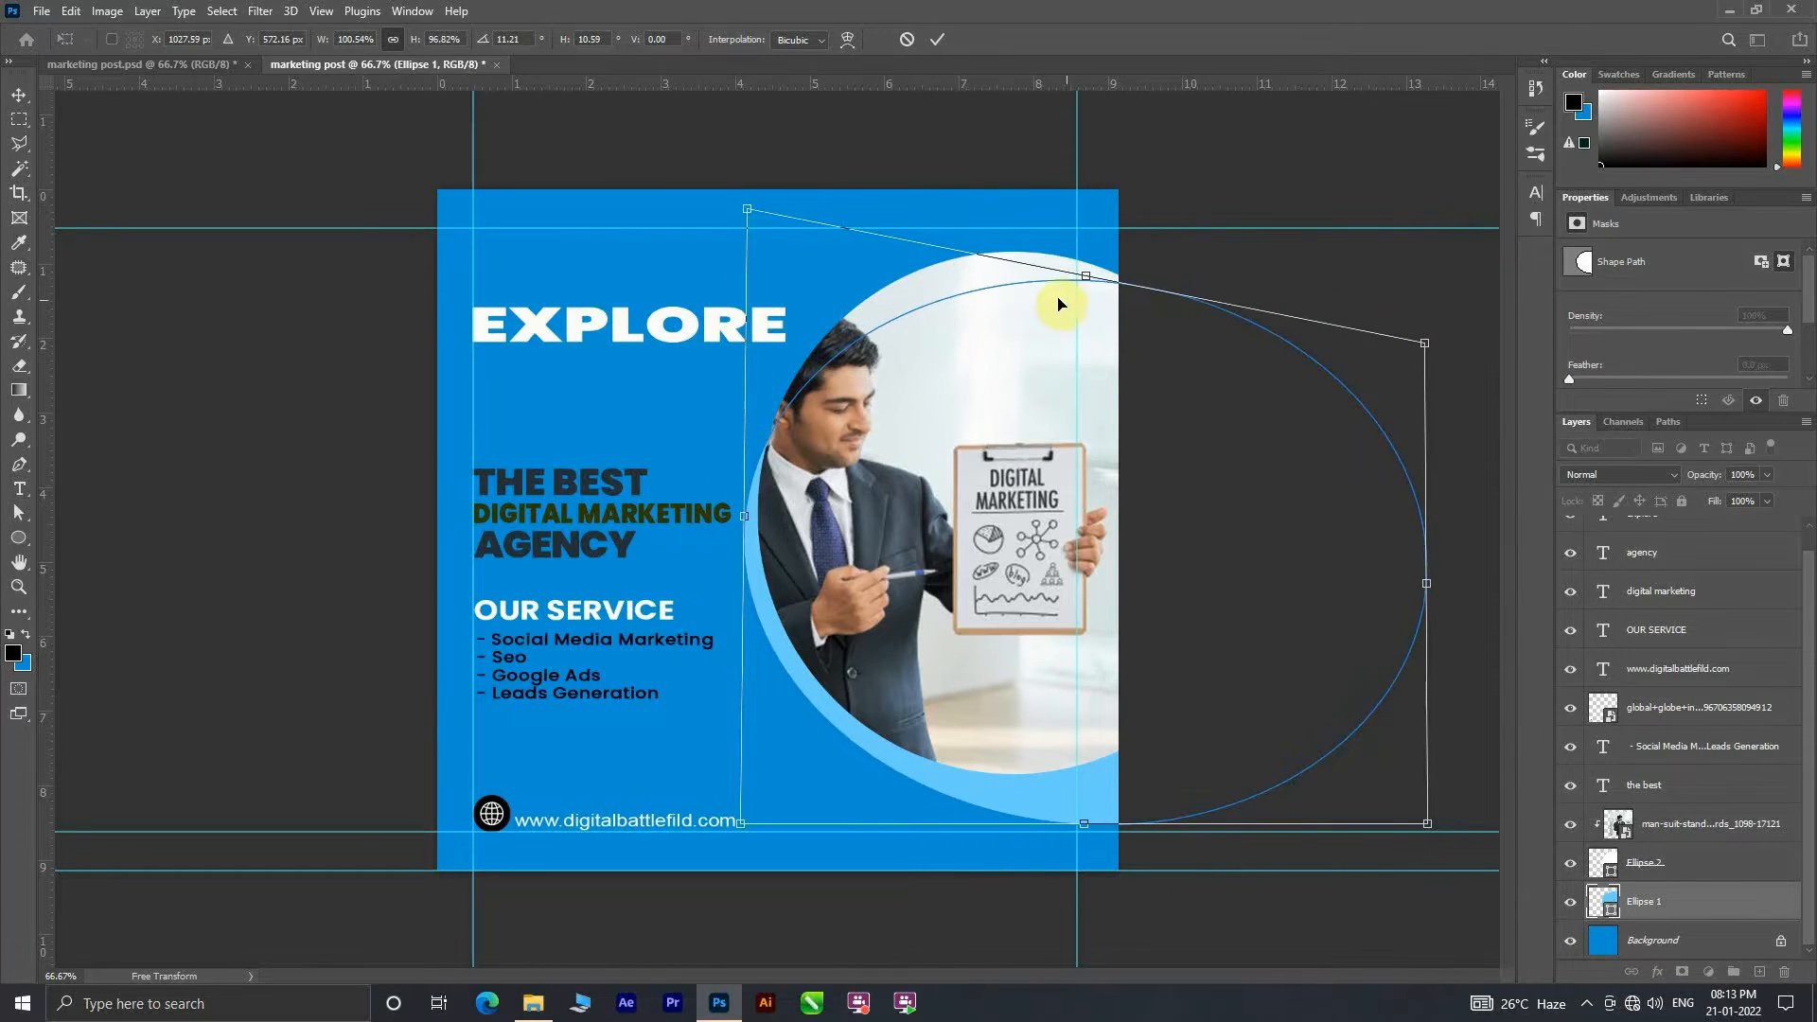
left_click_drag(1043, 297, 1070, 336)
left_click_drag(1072, 336, 1071, 336)
left_click_drag(770, 554, 763, 552)
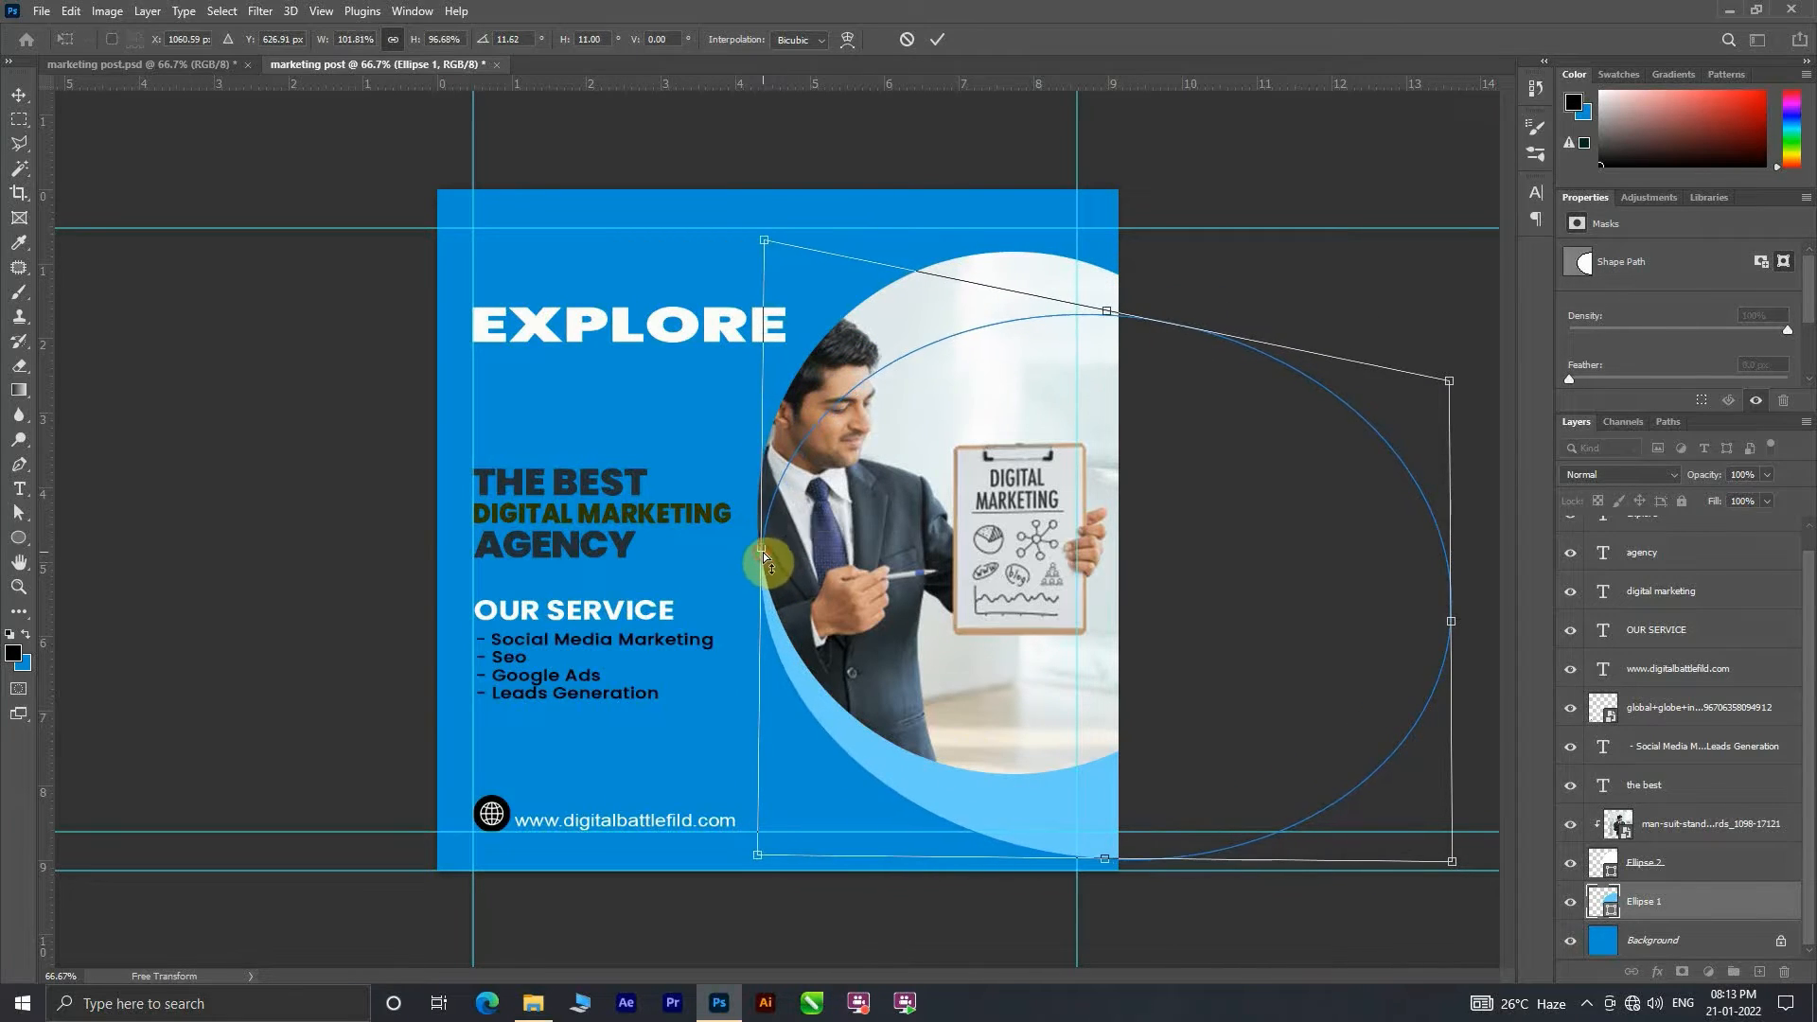
left_click(937, 39)
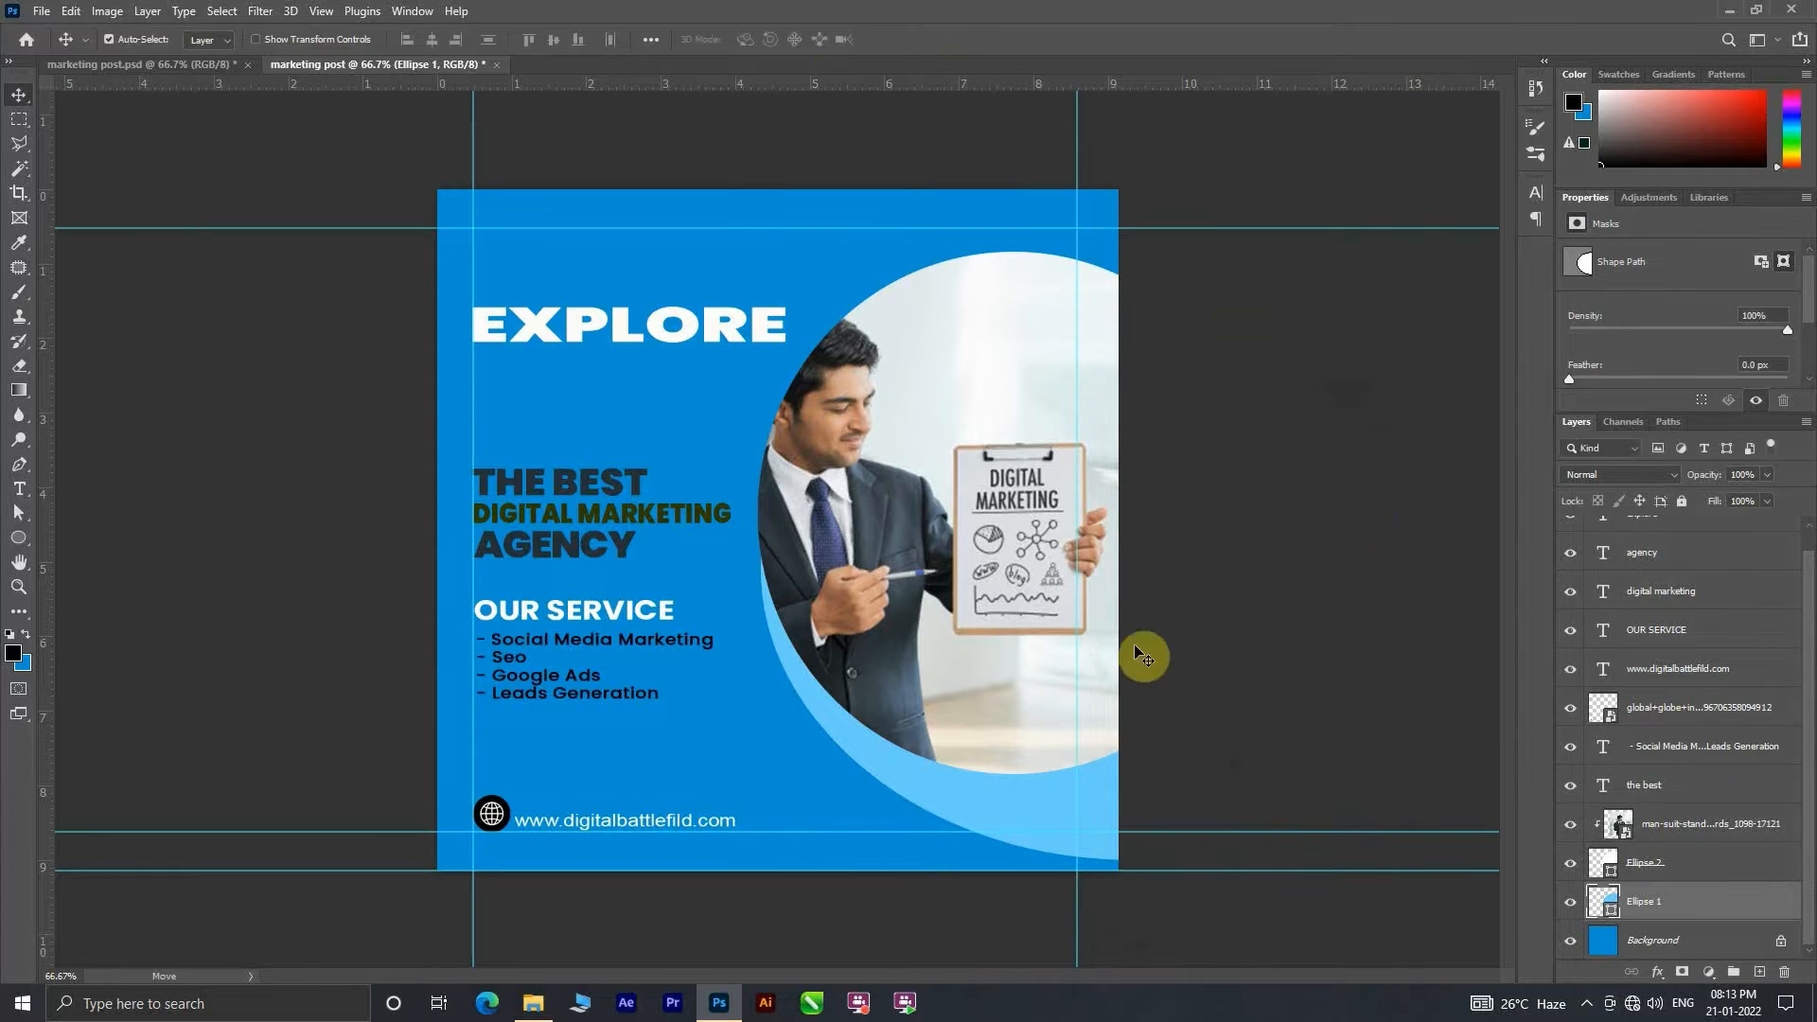
left_click_drag(931, 562, 951, 572)
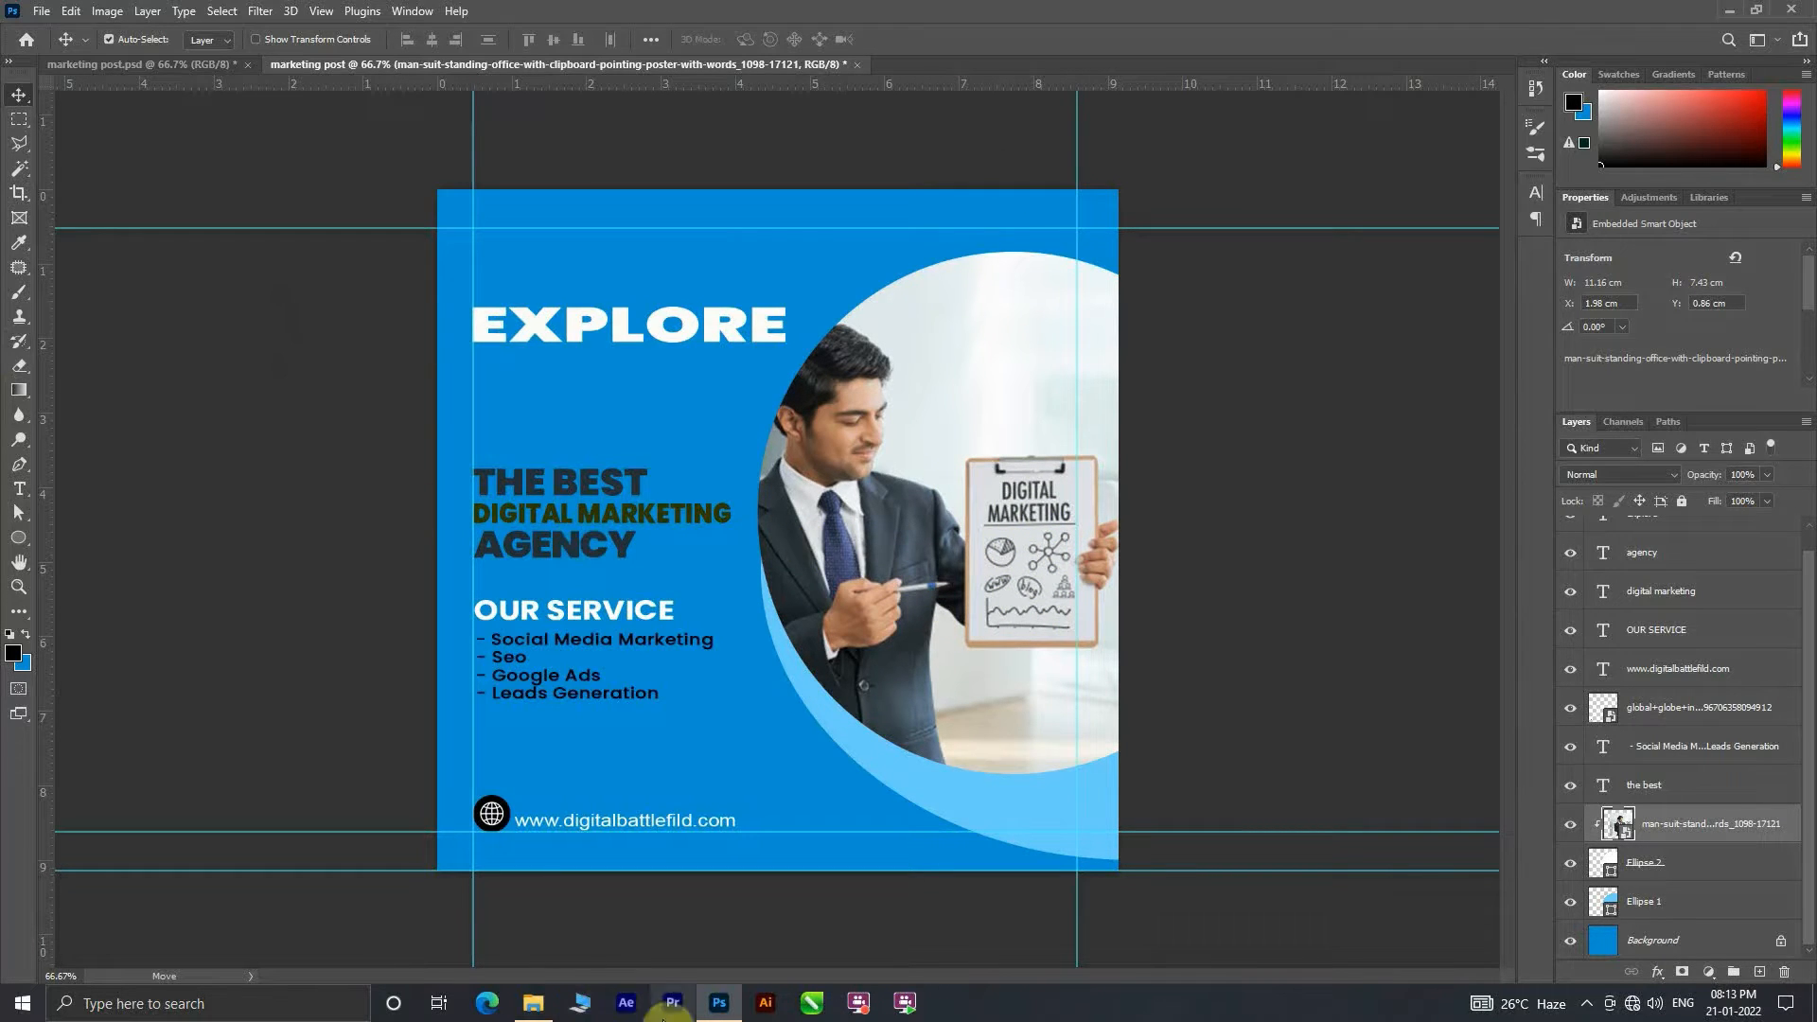
Step: Look through the Desktop, Illustrator practice and PNG Image folders for the logo file
left_click(533, 1003)
left_click(70, 248)
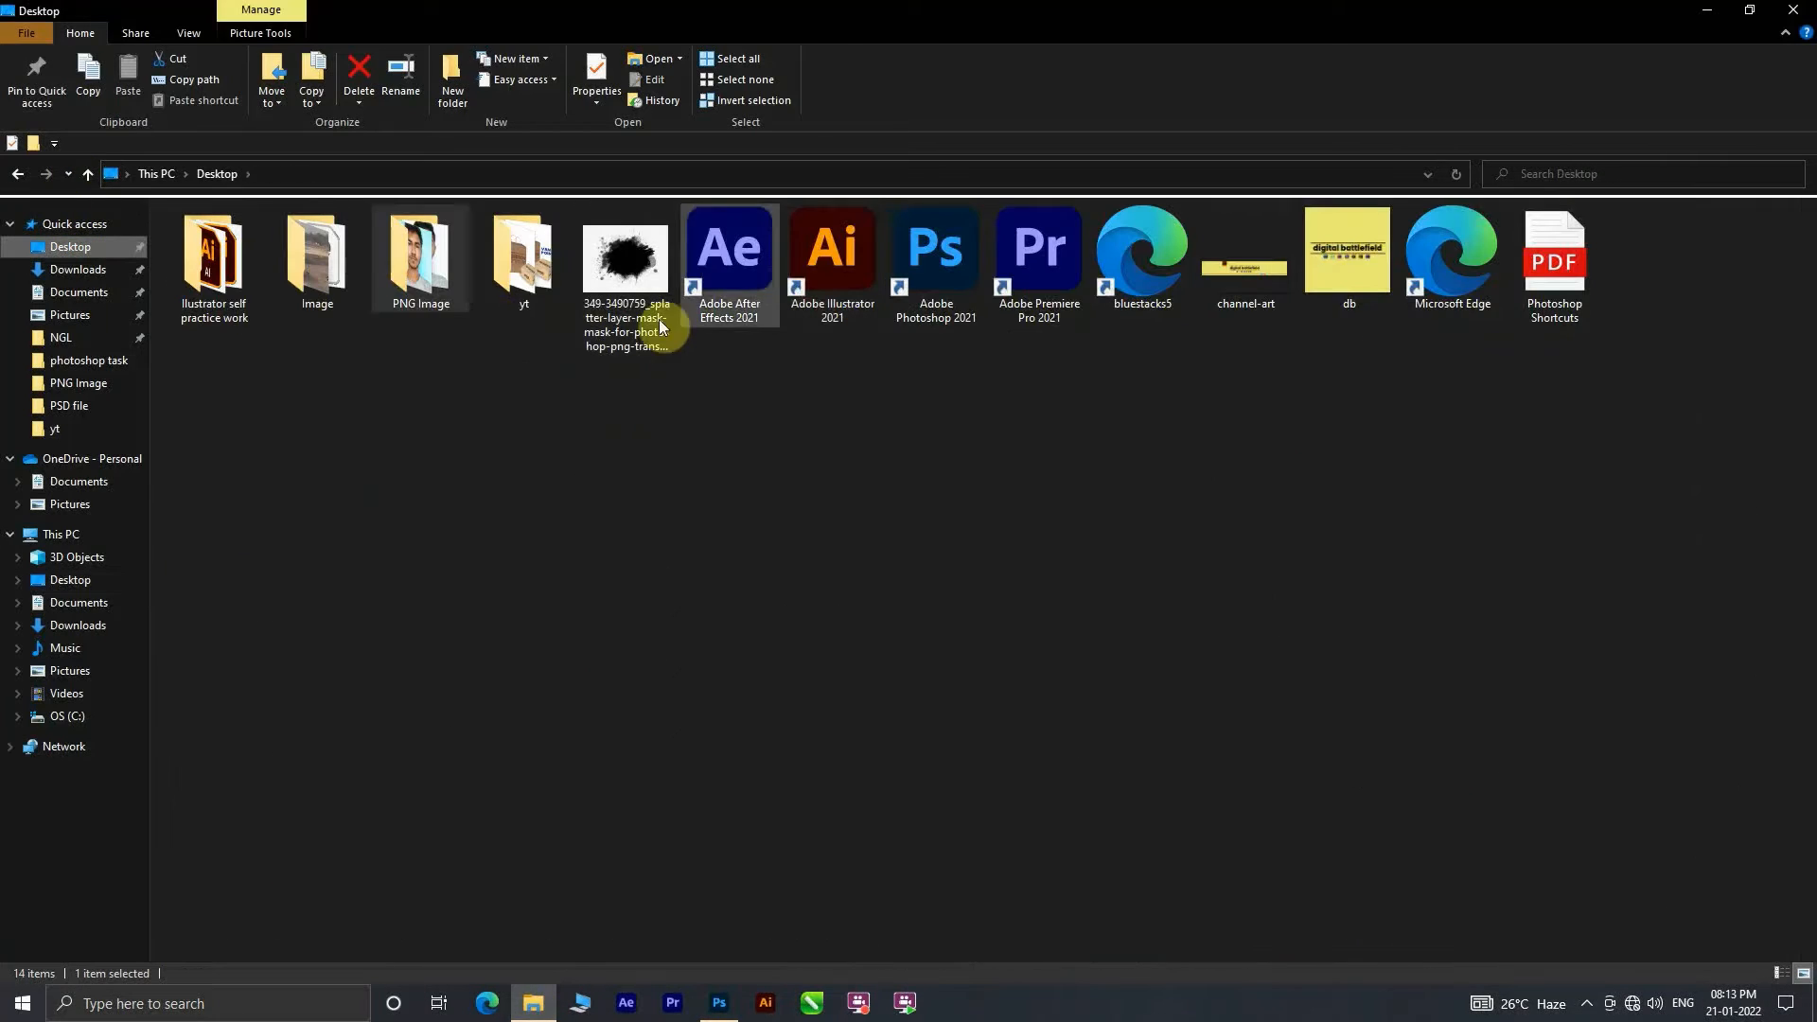
left_click(21, 176)
left_click(70, 246)
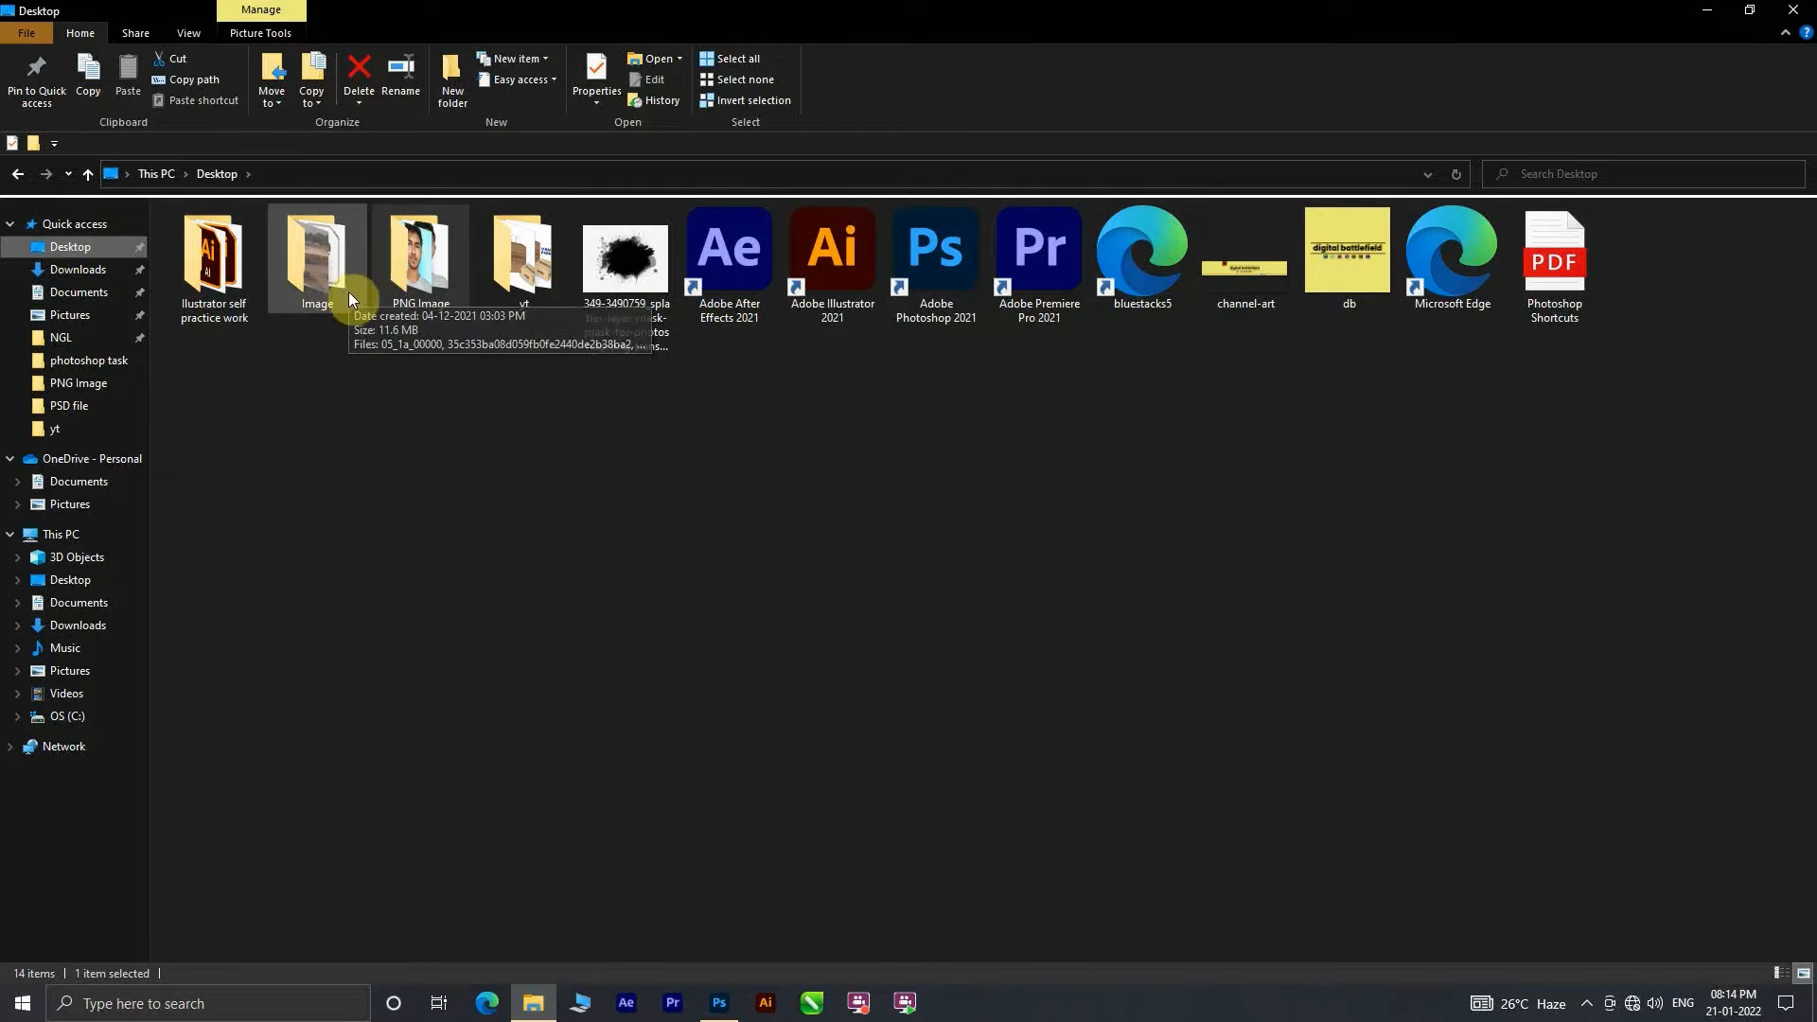
double_click(181, 292)
left_click(17, 174)
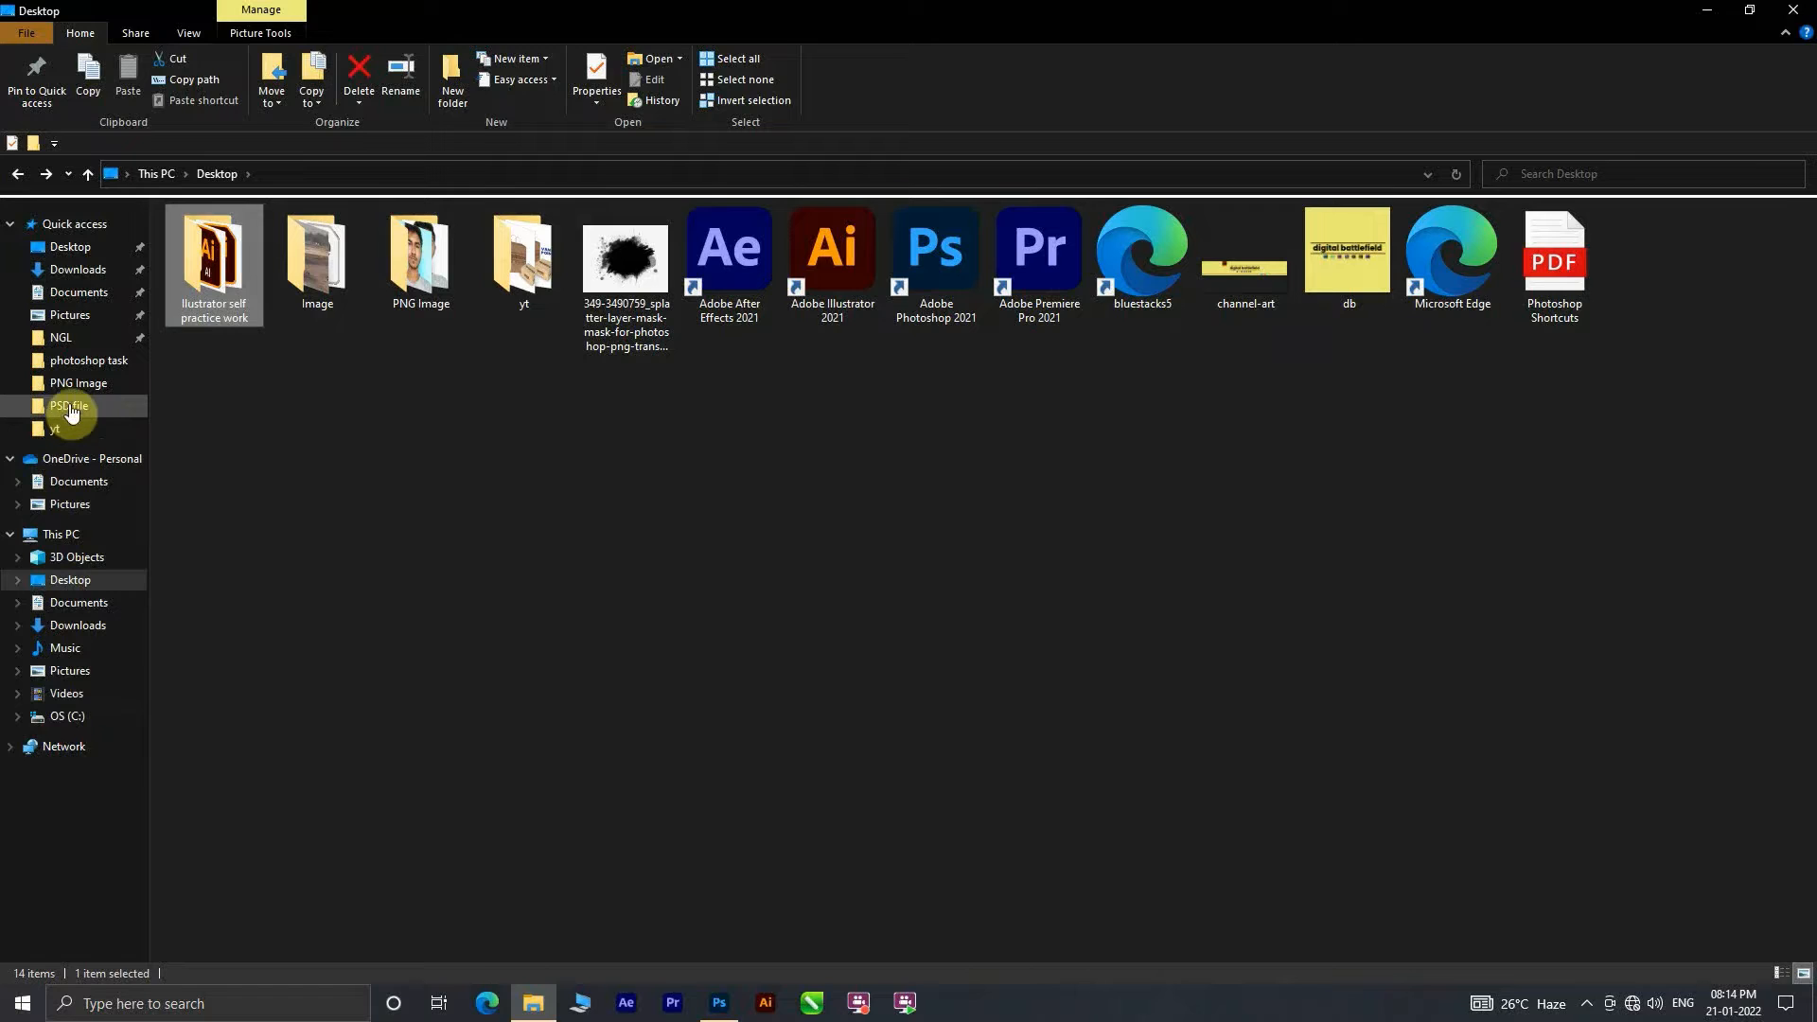
left_click(82, 359)
left_click(1120, 515)
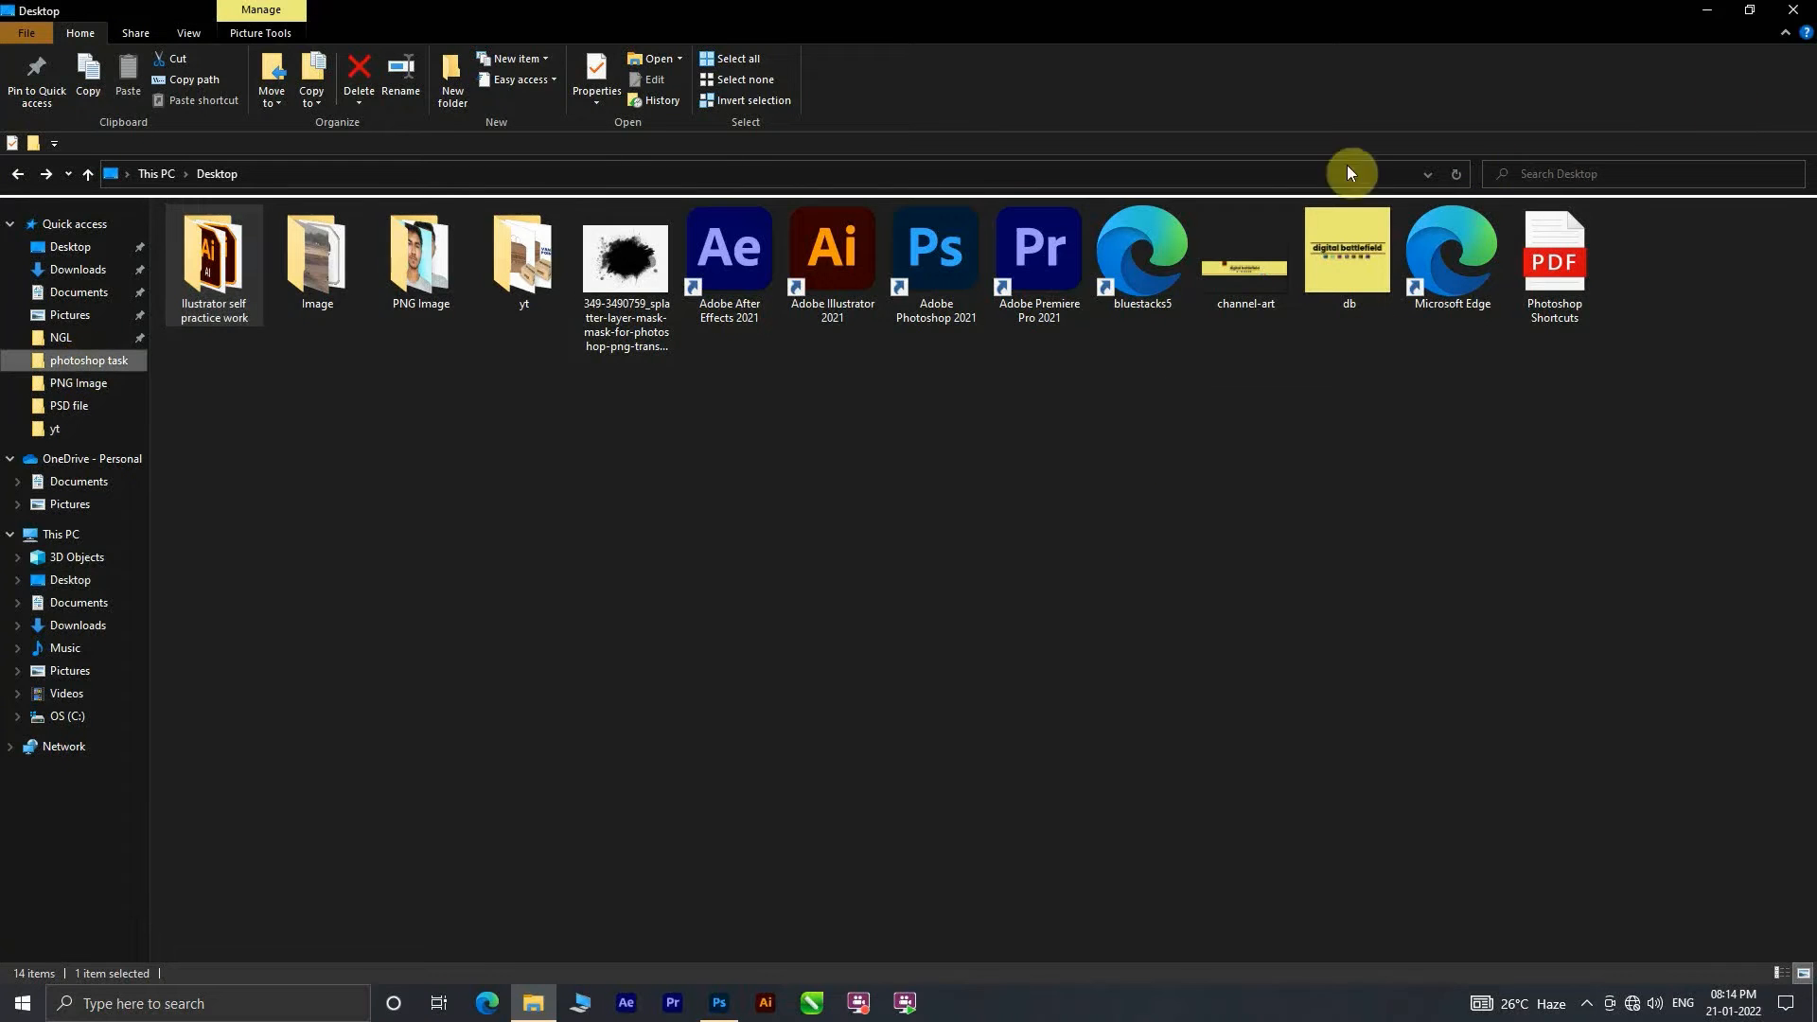
double_click(416, 270)
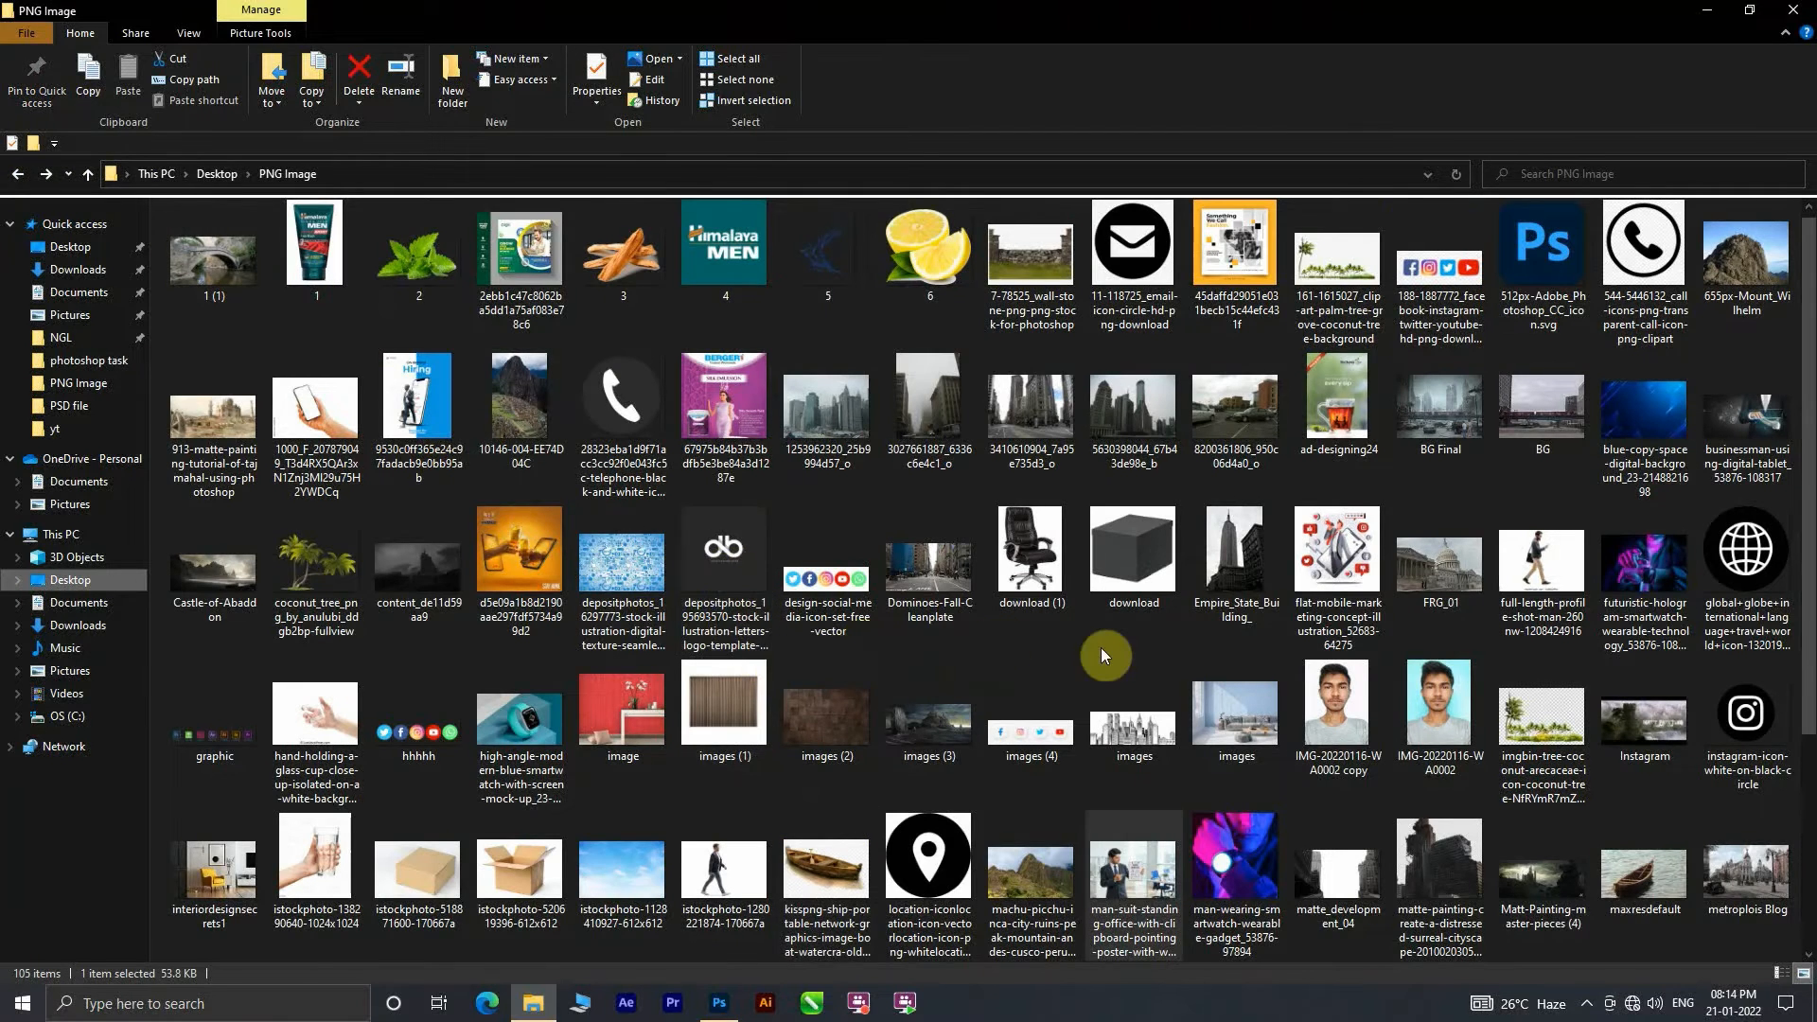
scroll(1103, 655, "down", 3)
scroll(1115, 616, "up", 3)
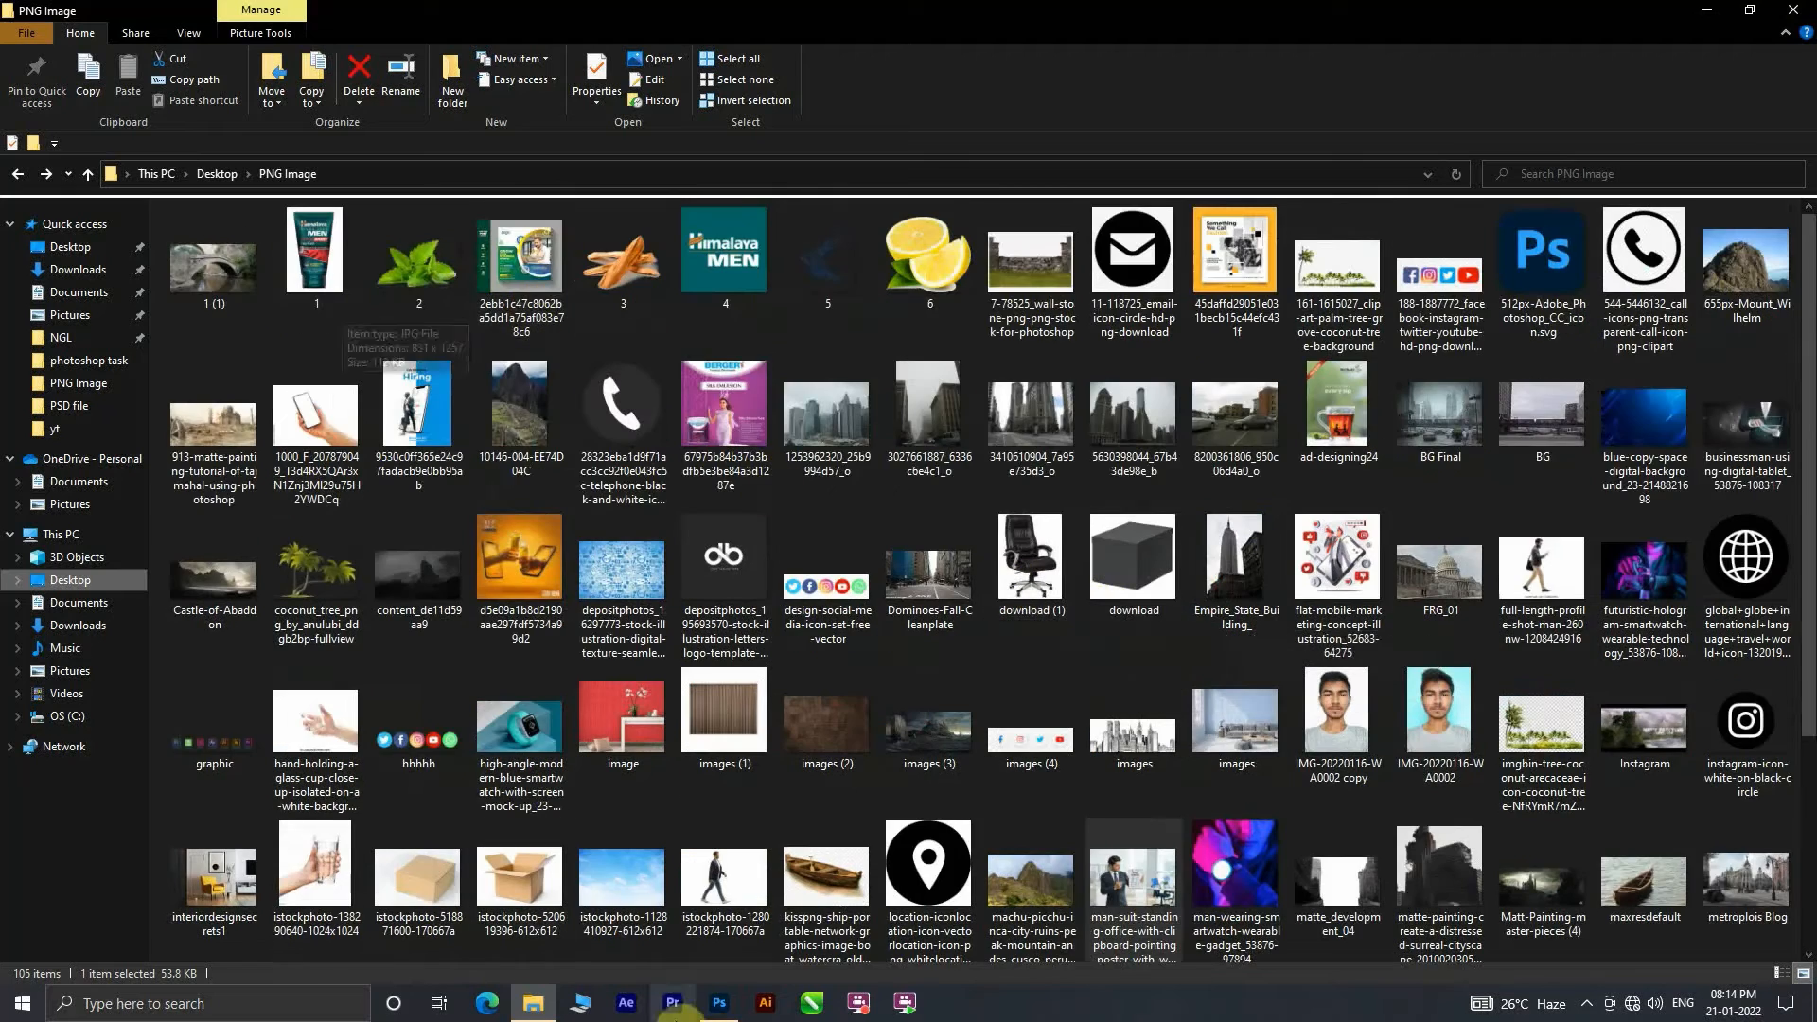
Step: Copy the small Digital BattleField logo layer from marketing post.psd into the blue post, above the EXPLORE heading
left_click(719, 1003)
left_click(132, 64)
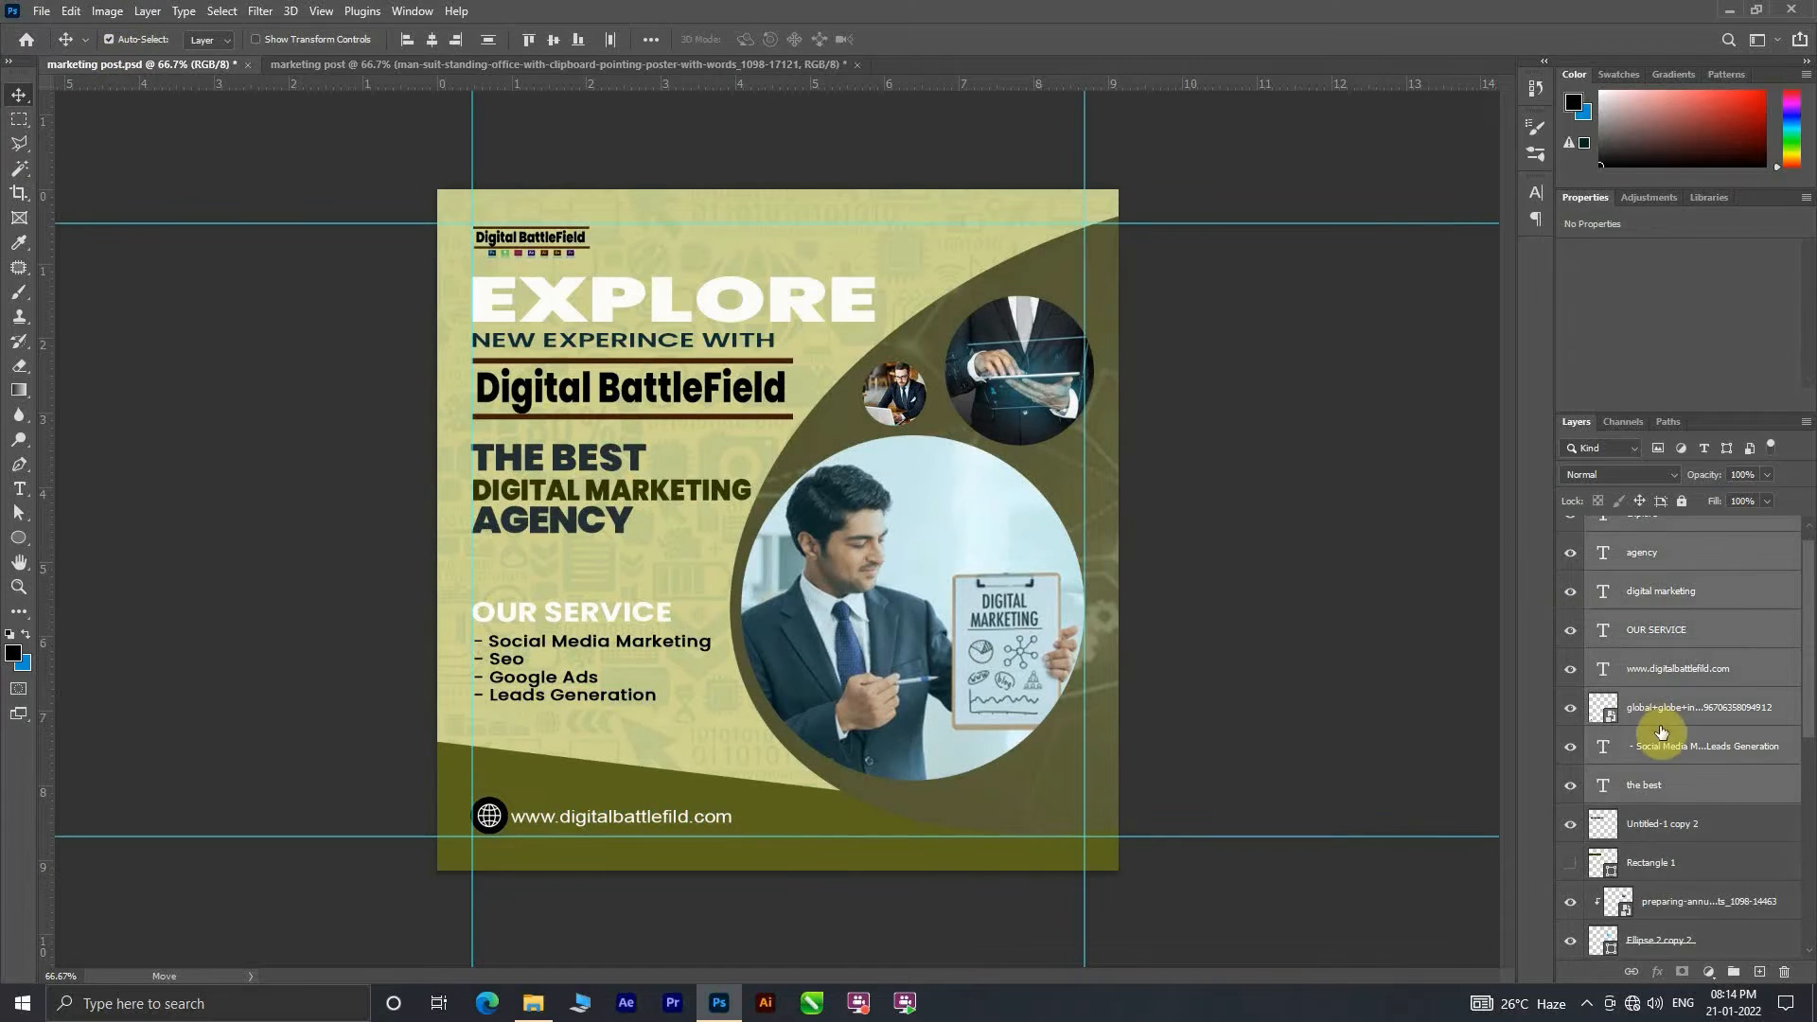
left_click(1623, 711)
left_click(557, 240)
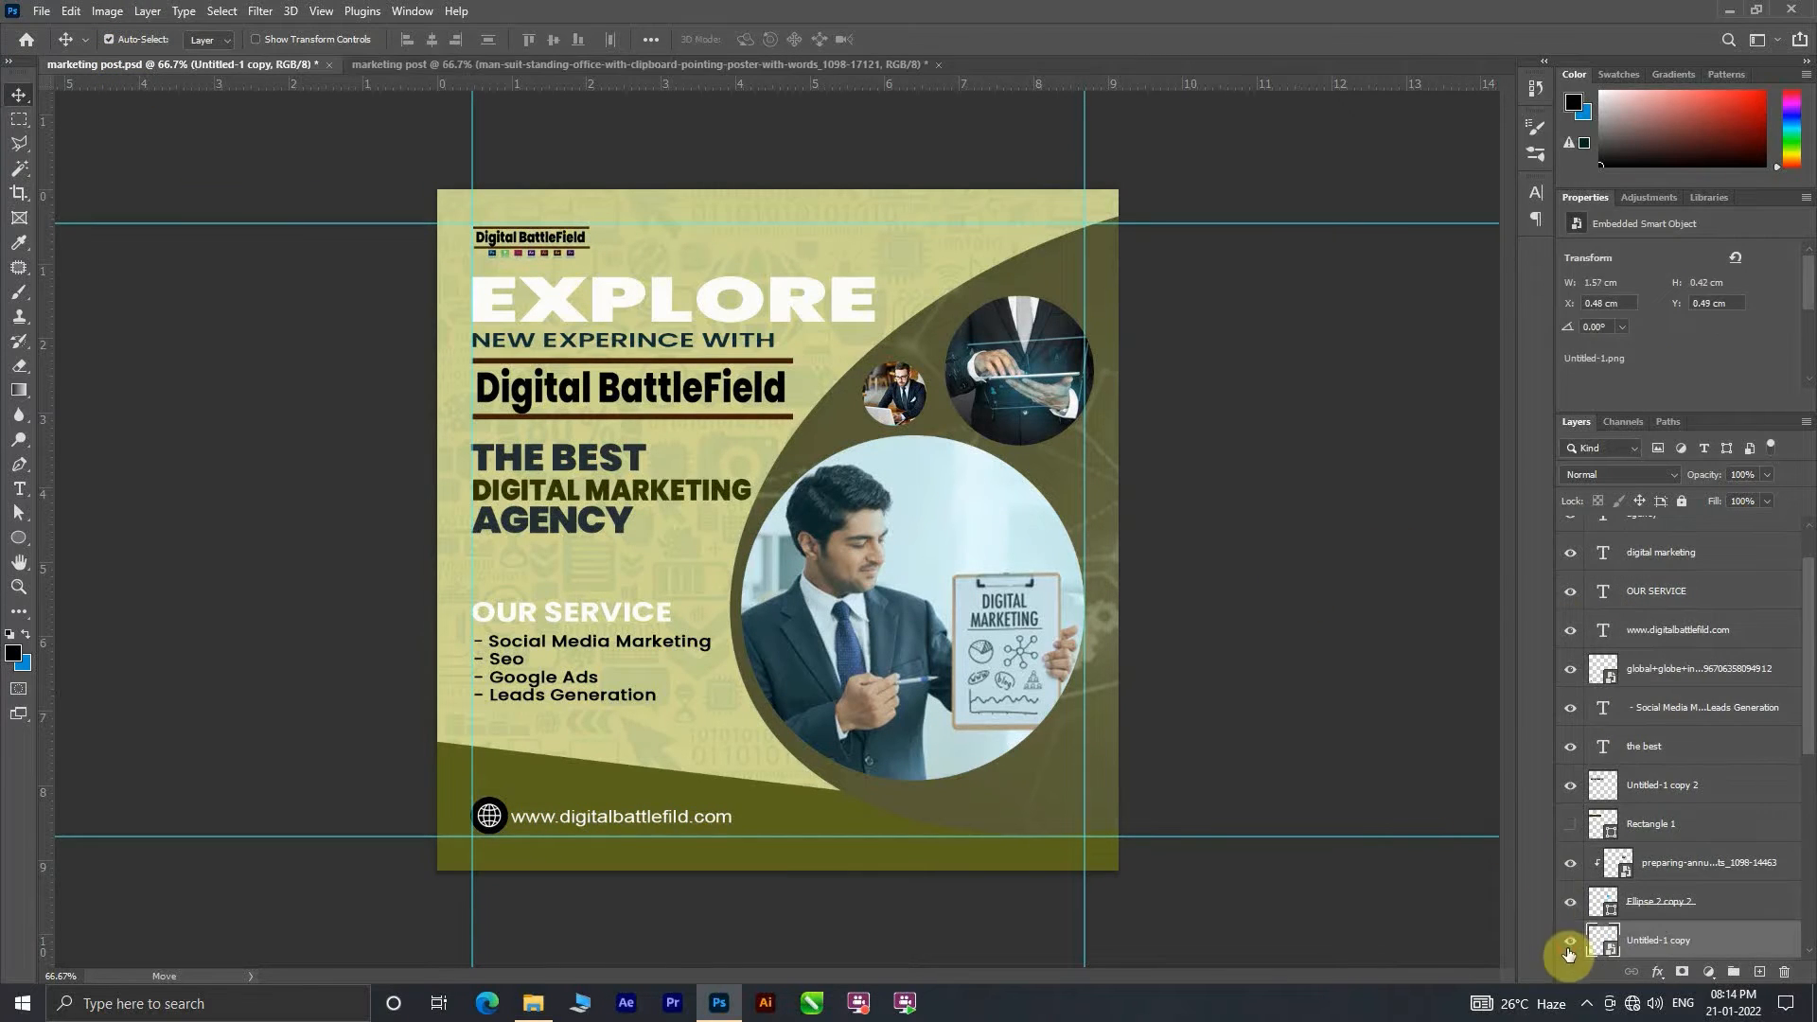
left_click_drag(1599, 946, 539, 256)
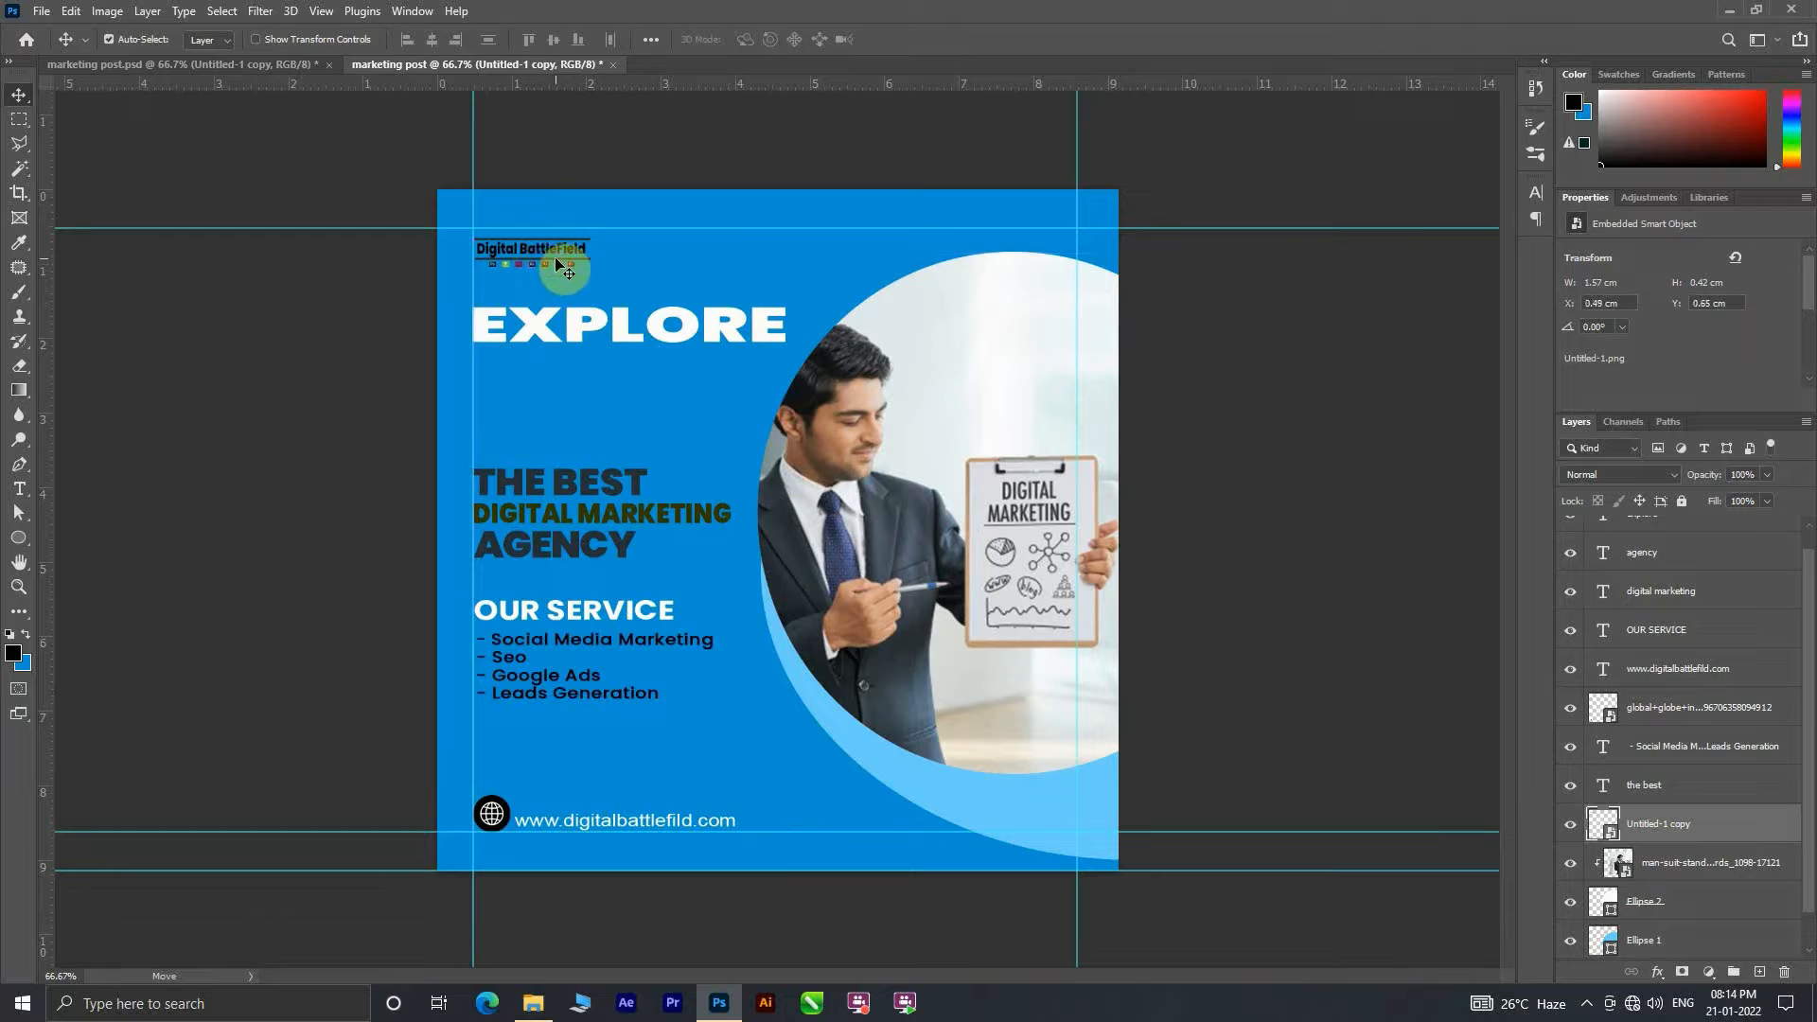
Step: Enlarge the Digital BattleField logo to about 1.8 cm wide and align it just inside the top and left margin guides
left_click(544, 247)
key("ctrl+t")
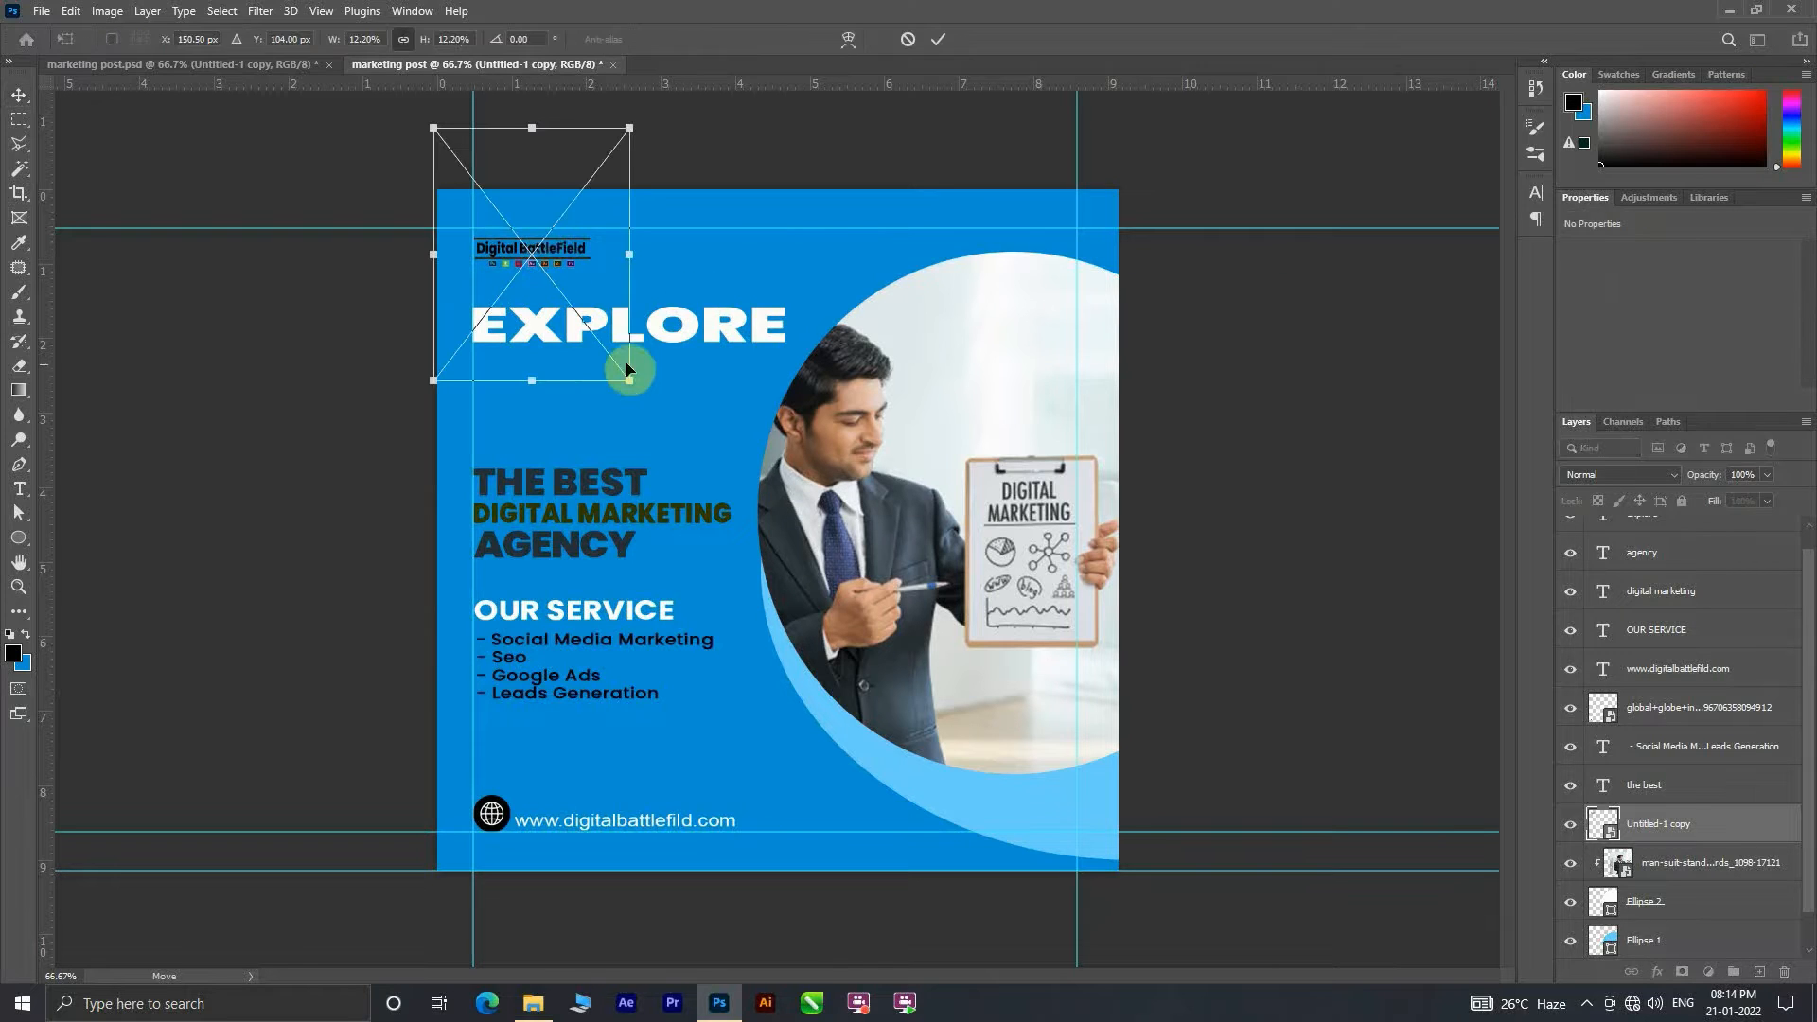
left_click_drag(628, 379, 658, 416)
left_click_drag(583, 348, 574, 324)
left_click(937, 38)
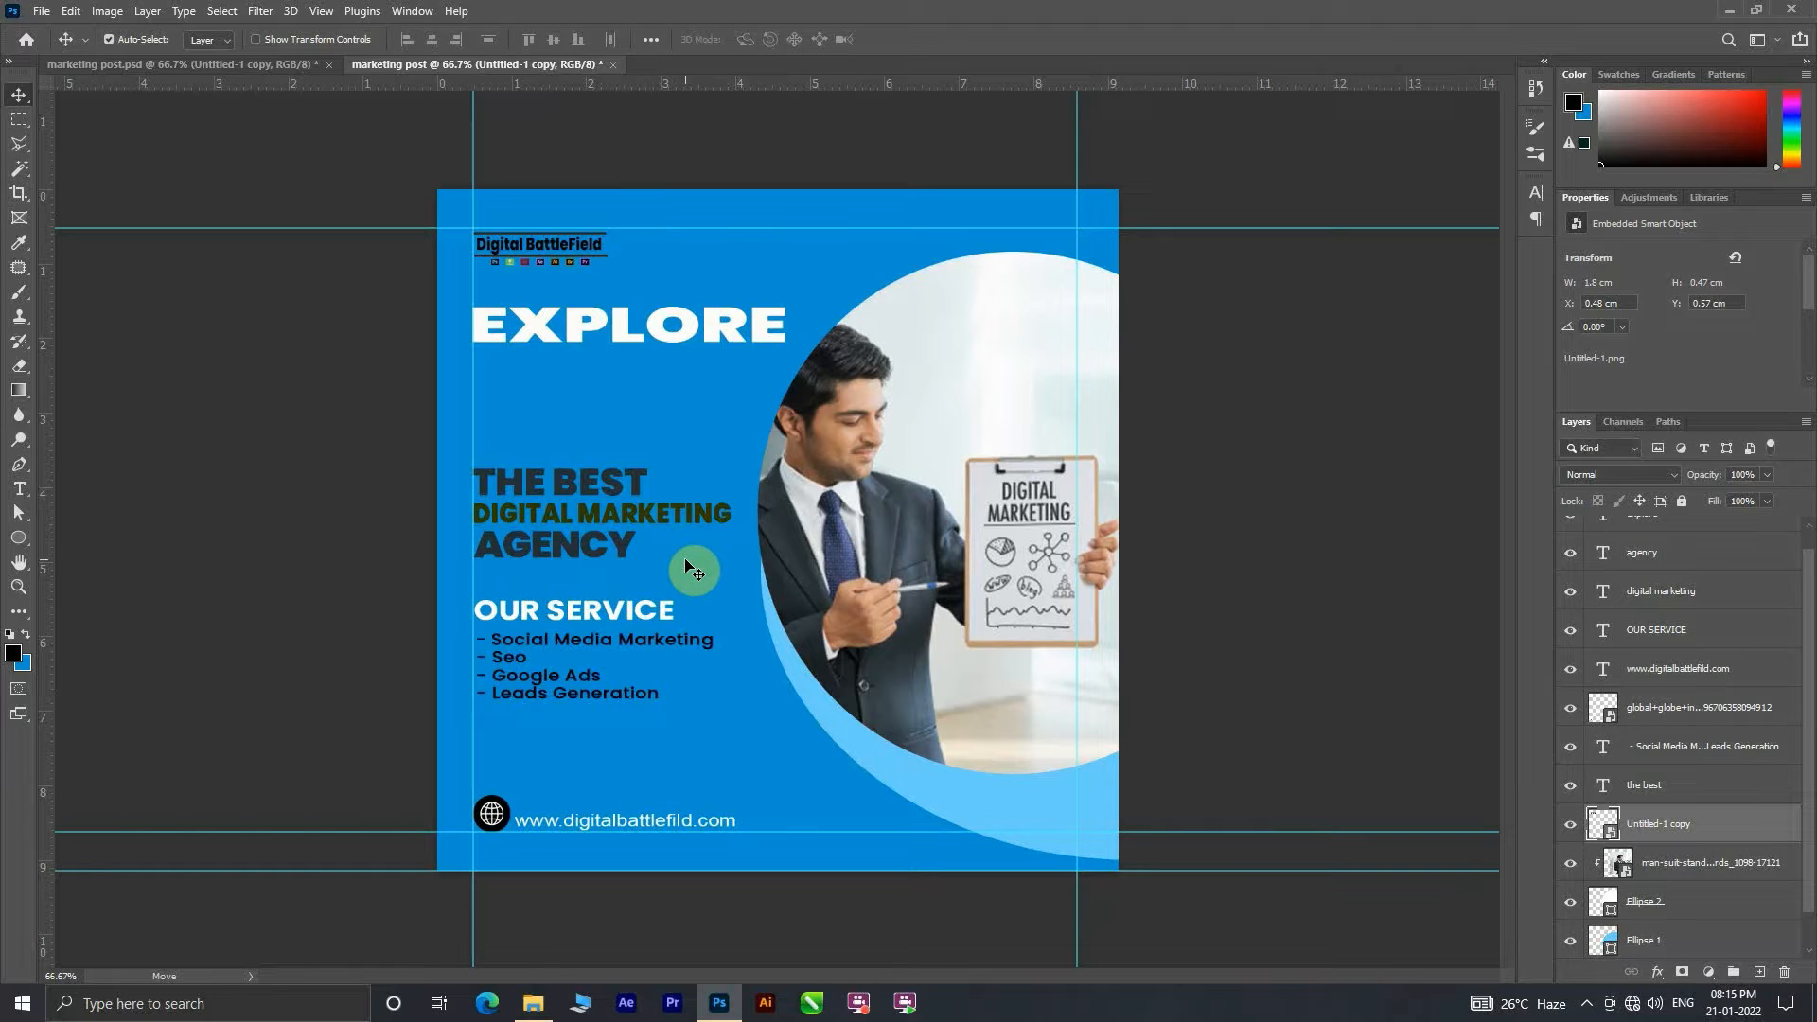
Step: Add the text line "New Experince With" in white 24 pt Arial below the EXPLORE heading
left_click_drag(19, 490, 151, 491)
left_click(482, 375)
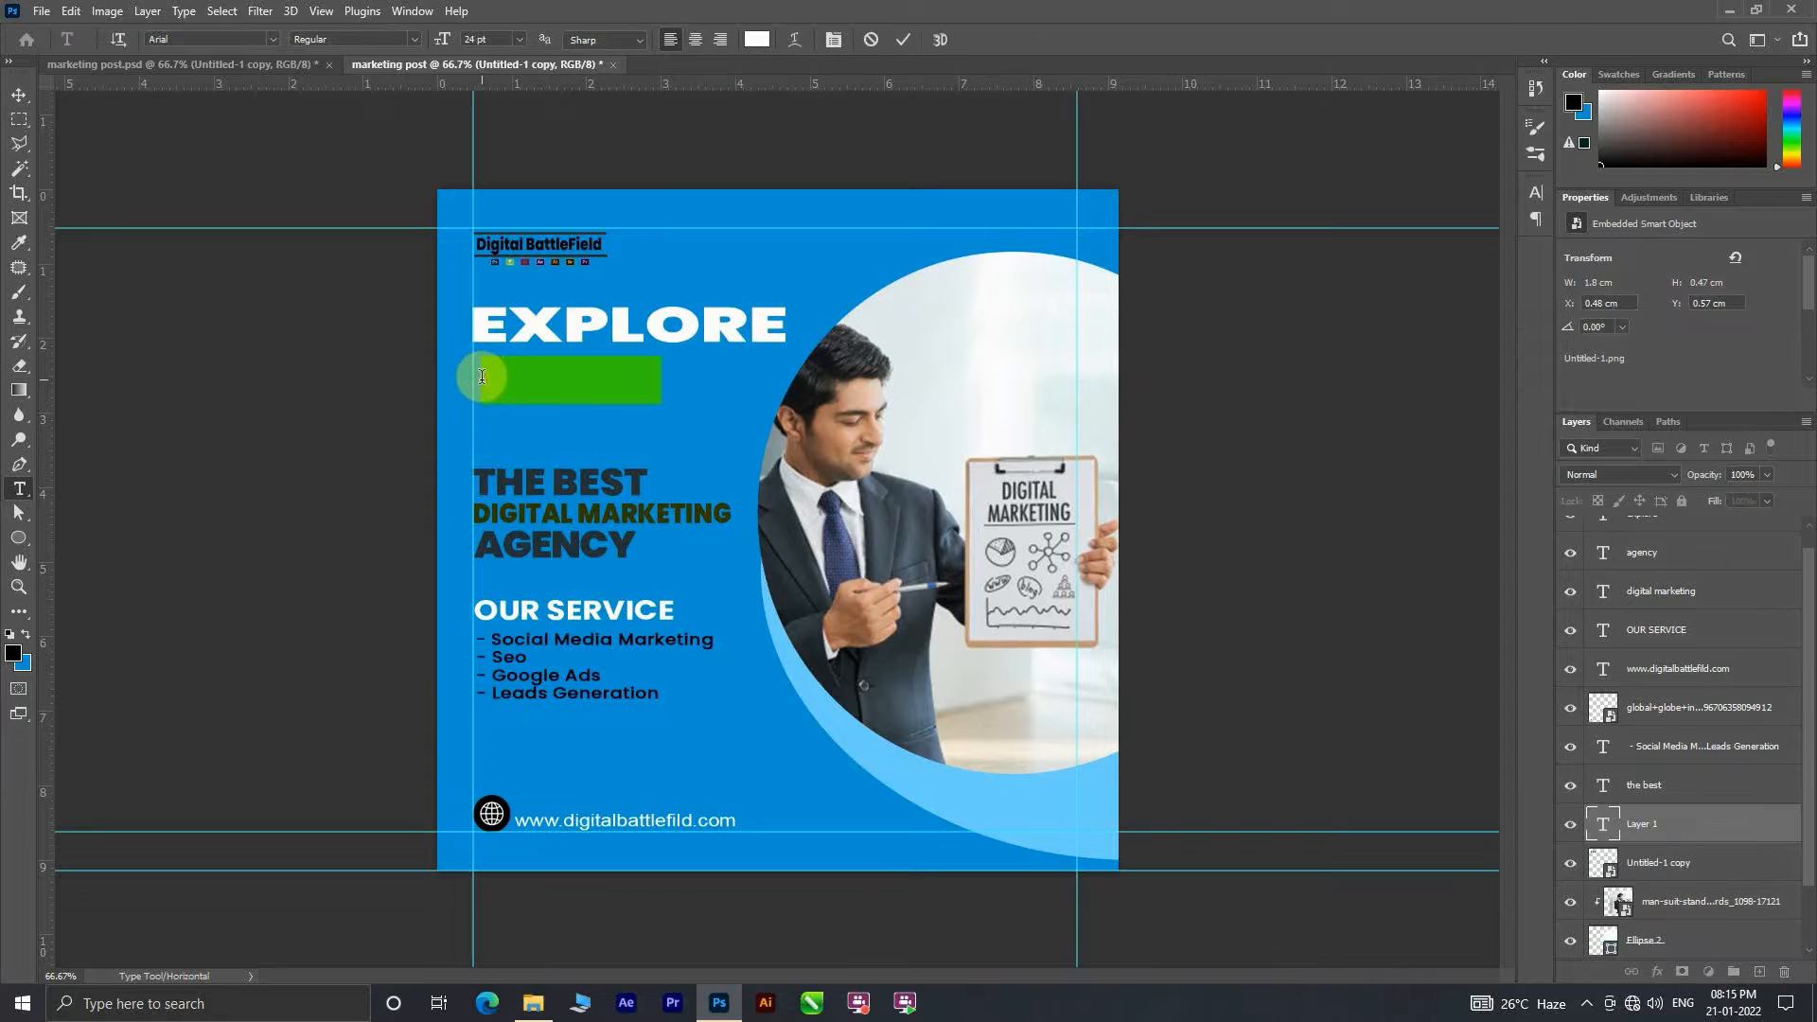
type("new")
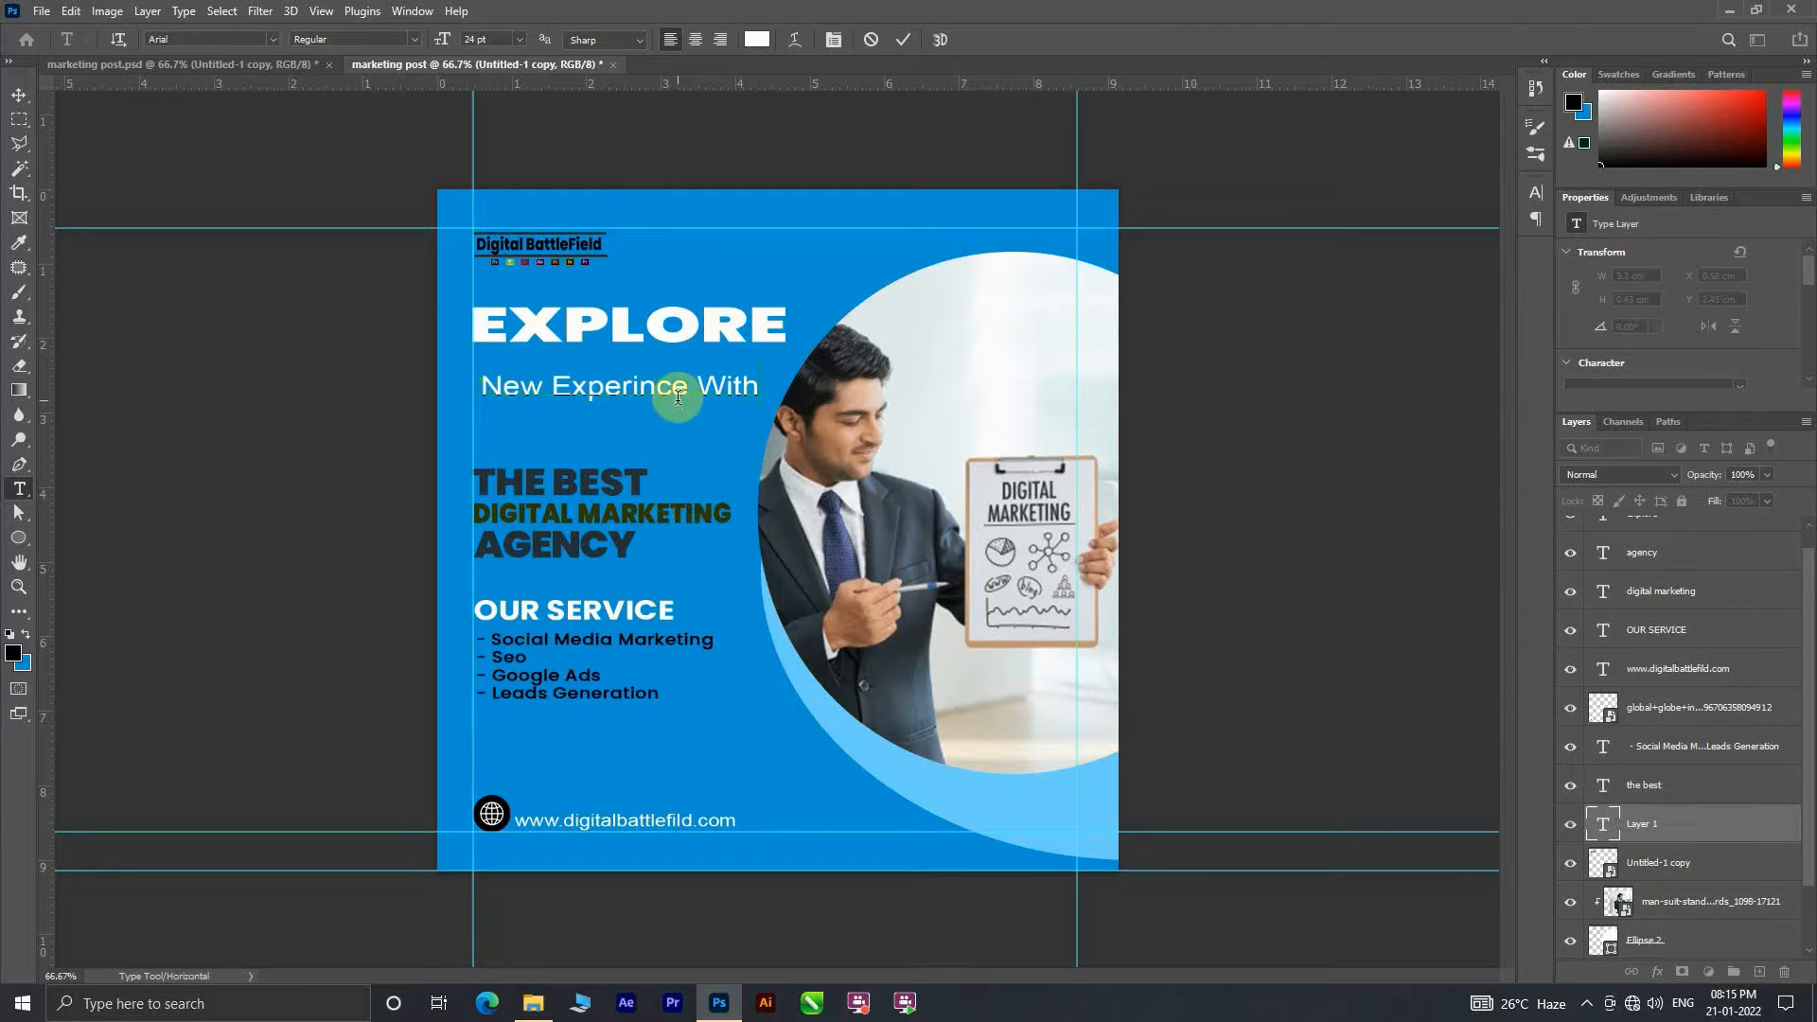
Step: Finish the "New Experince With" line and set it in all caps
left_click(902, 42)
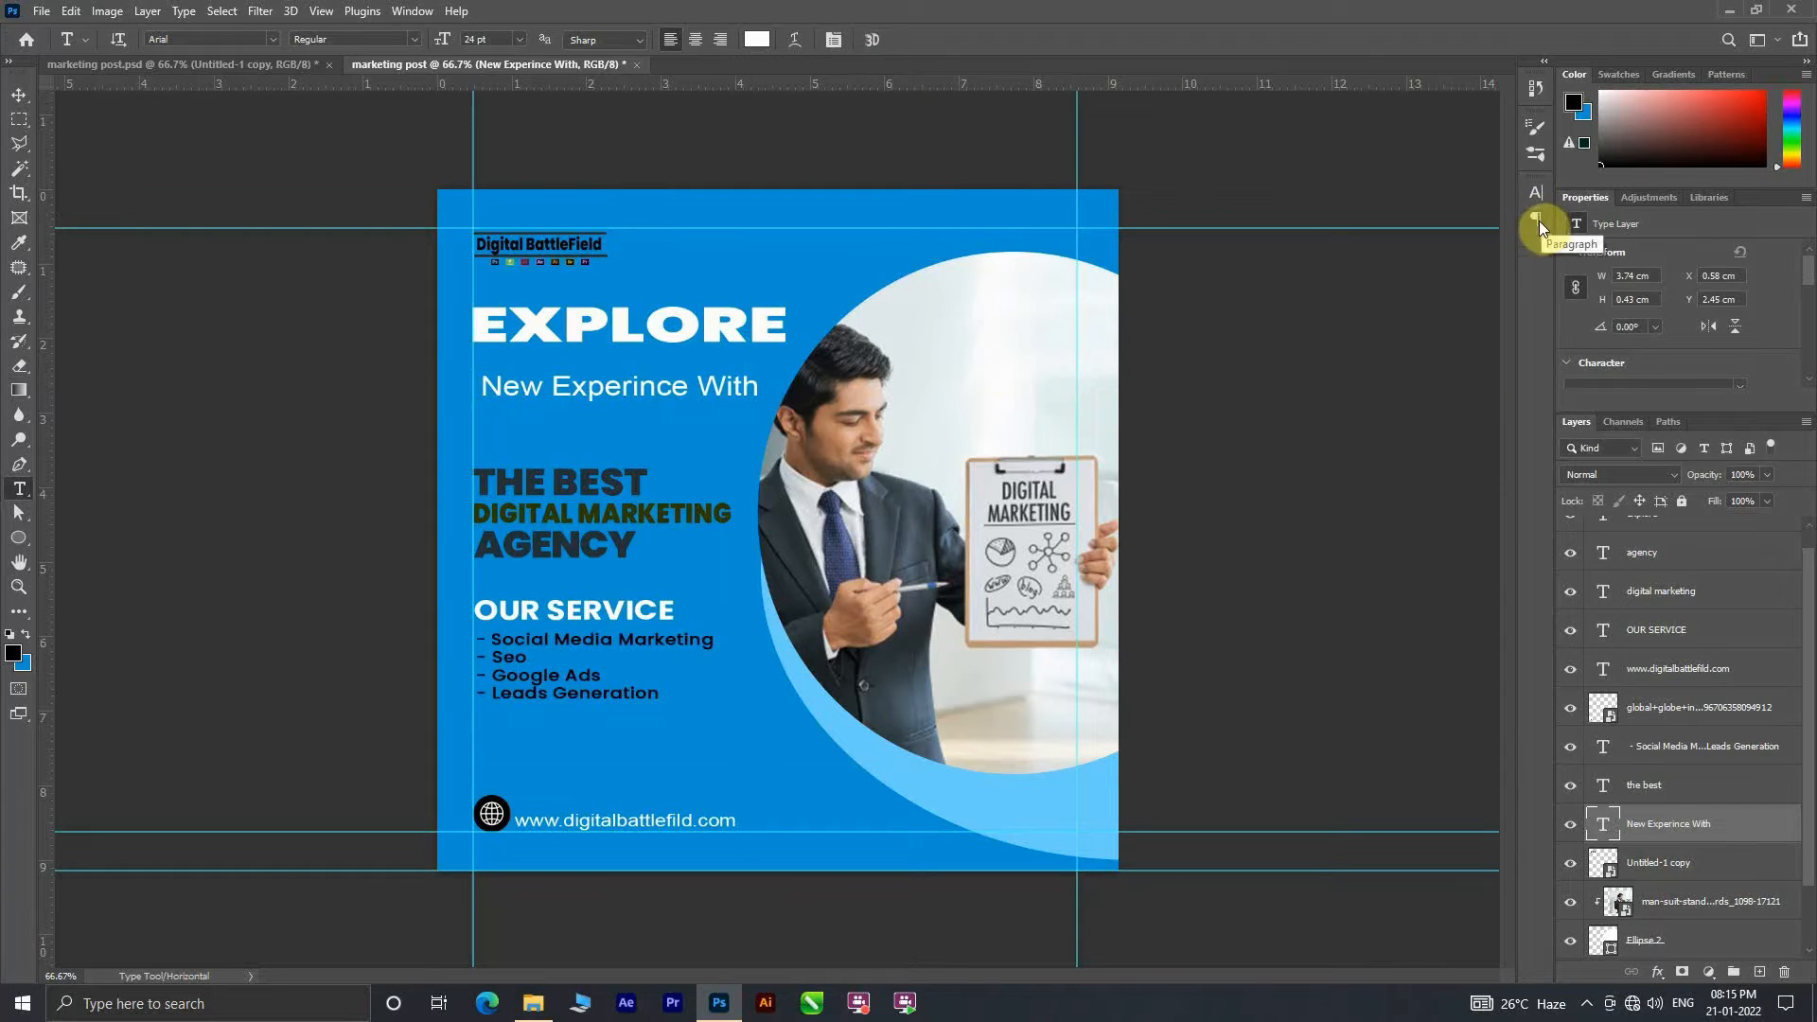
left_click(1536, 192)
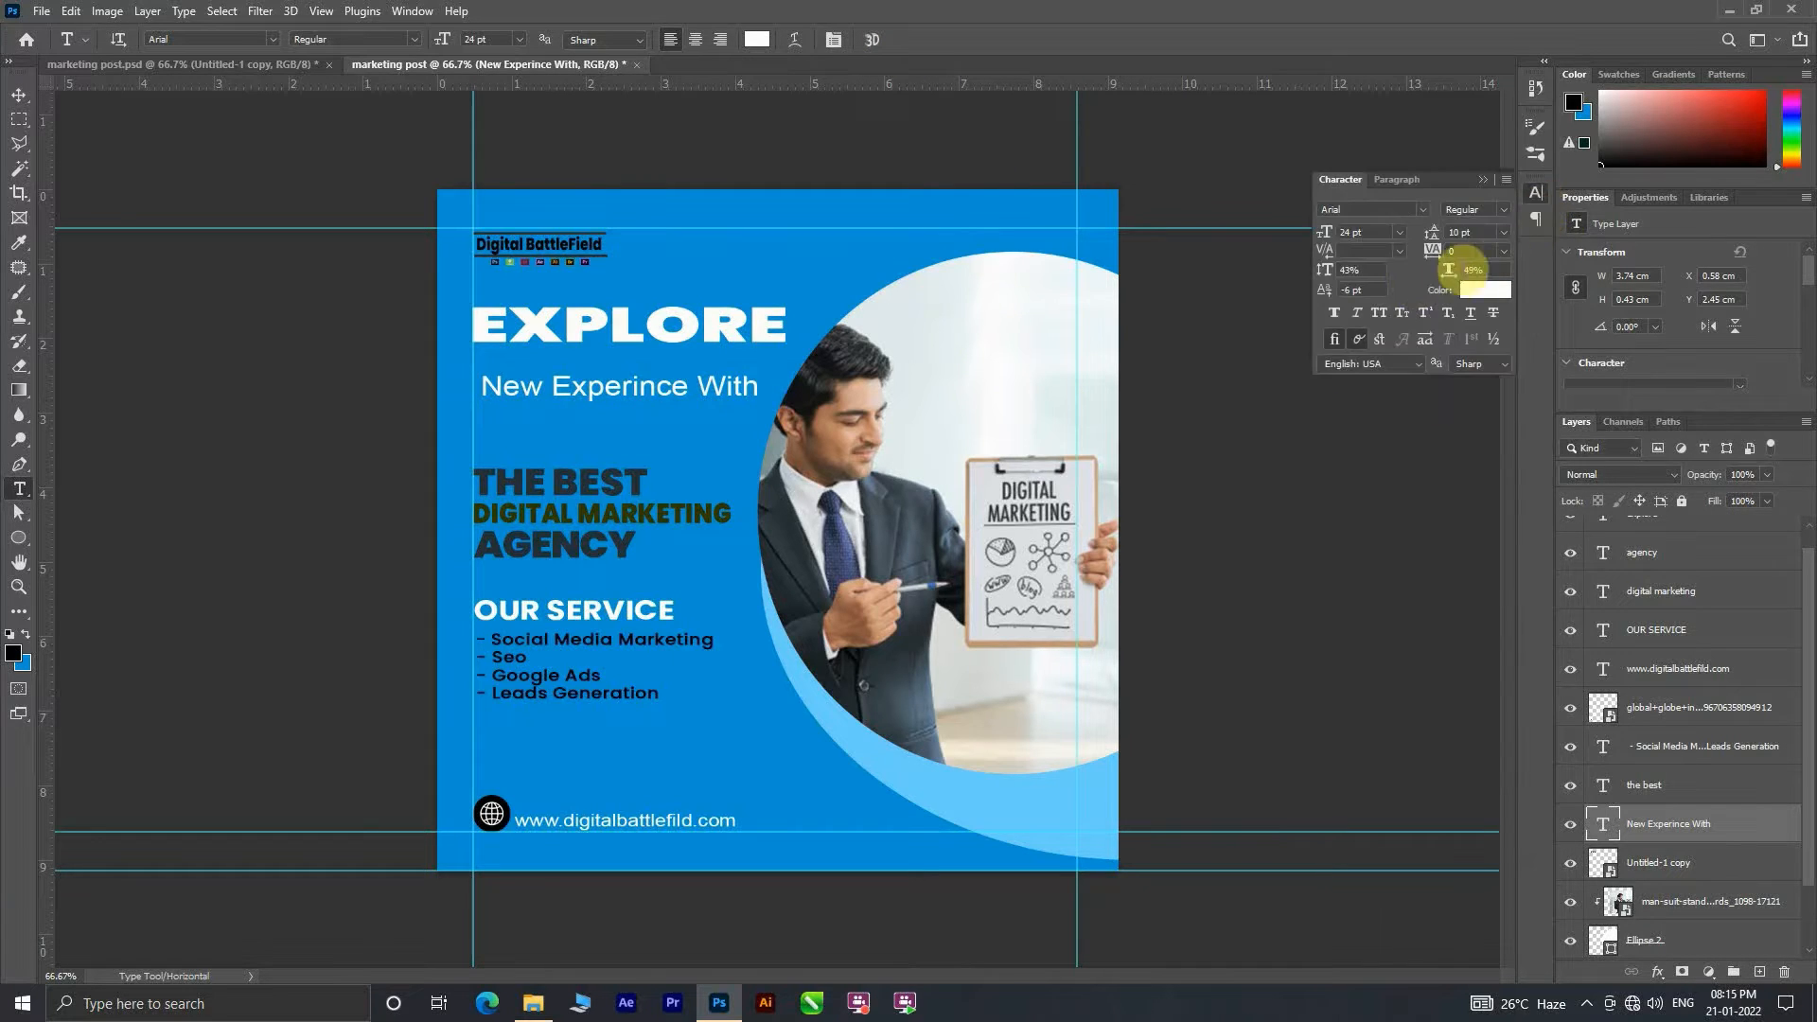
left_click(1387, 316)
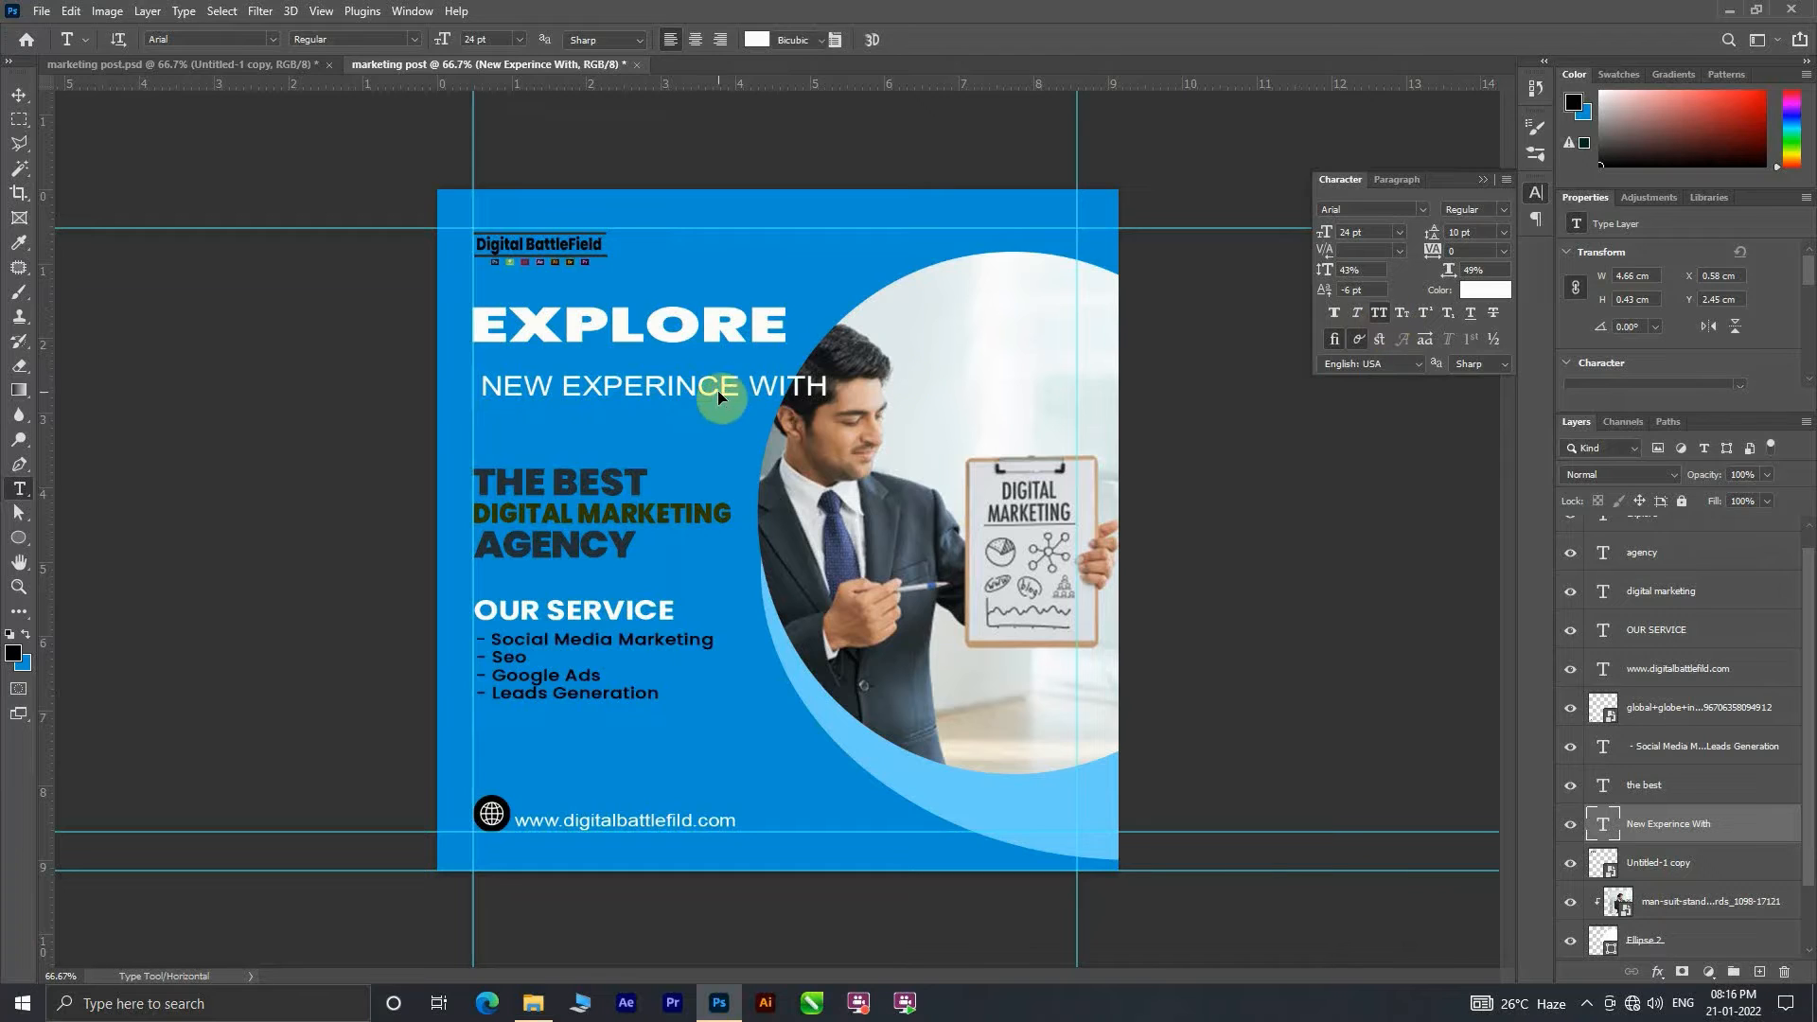
Step: Scale the NEW EXPERINCE WITH line to about 4.2 cm wide and fit it directly beneath the EXPLORE heading
key("ctrl+t")
left_click_drag(829, 399, 788, 377)
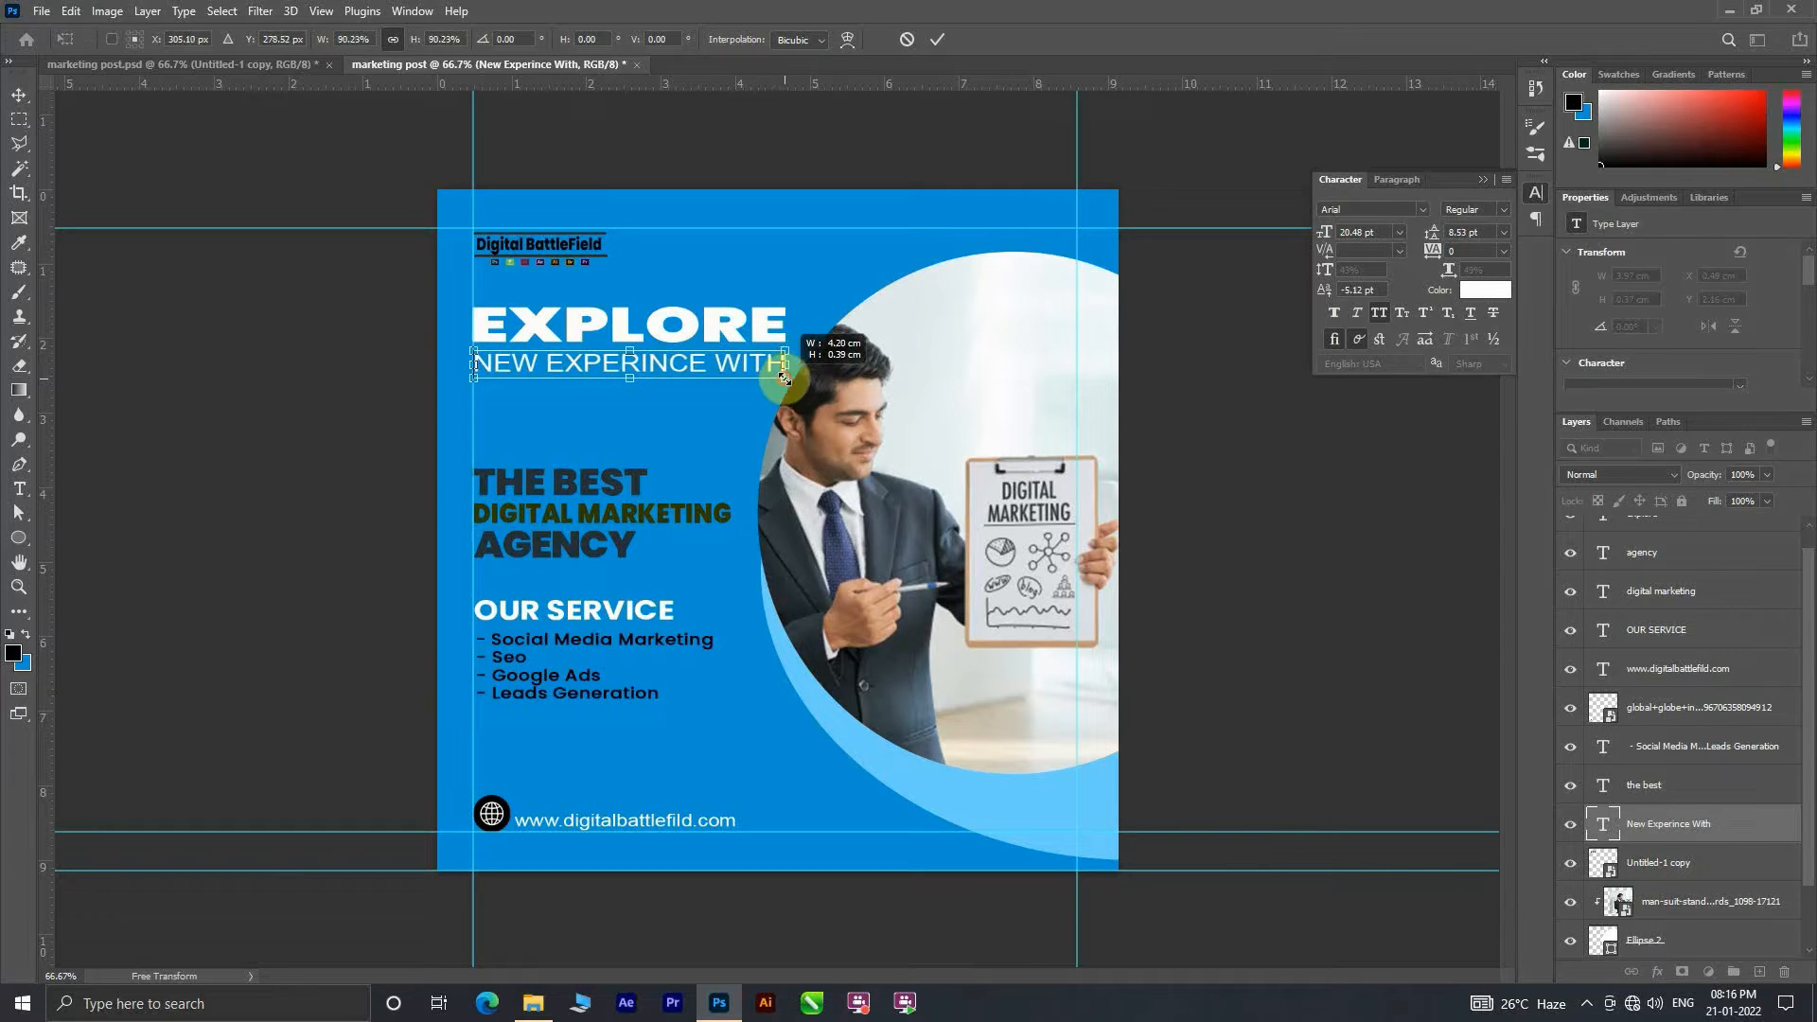
left_click(937, 38)
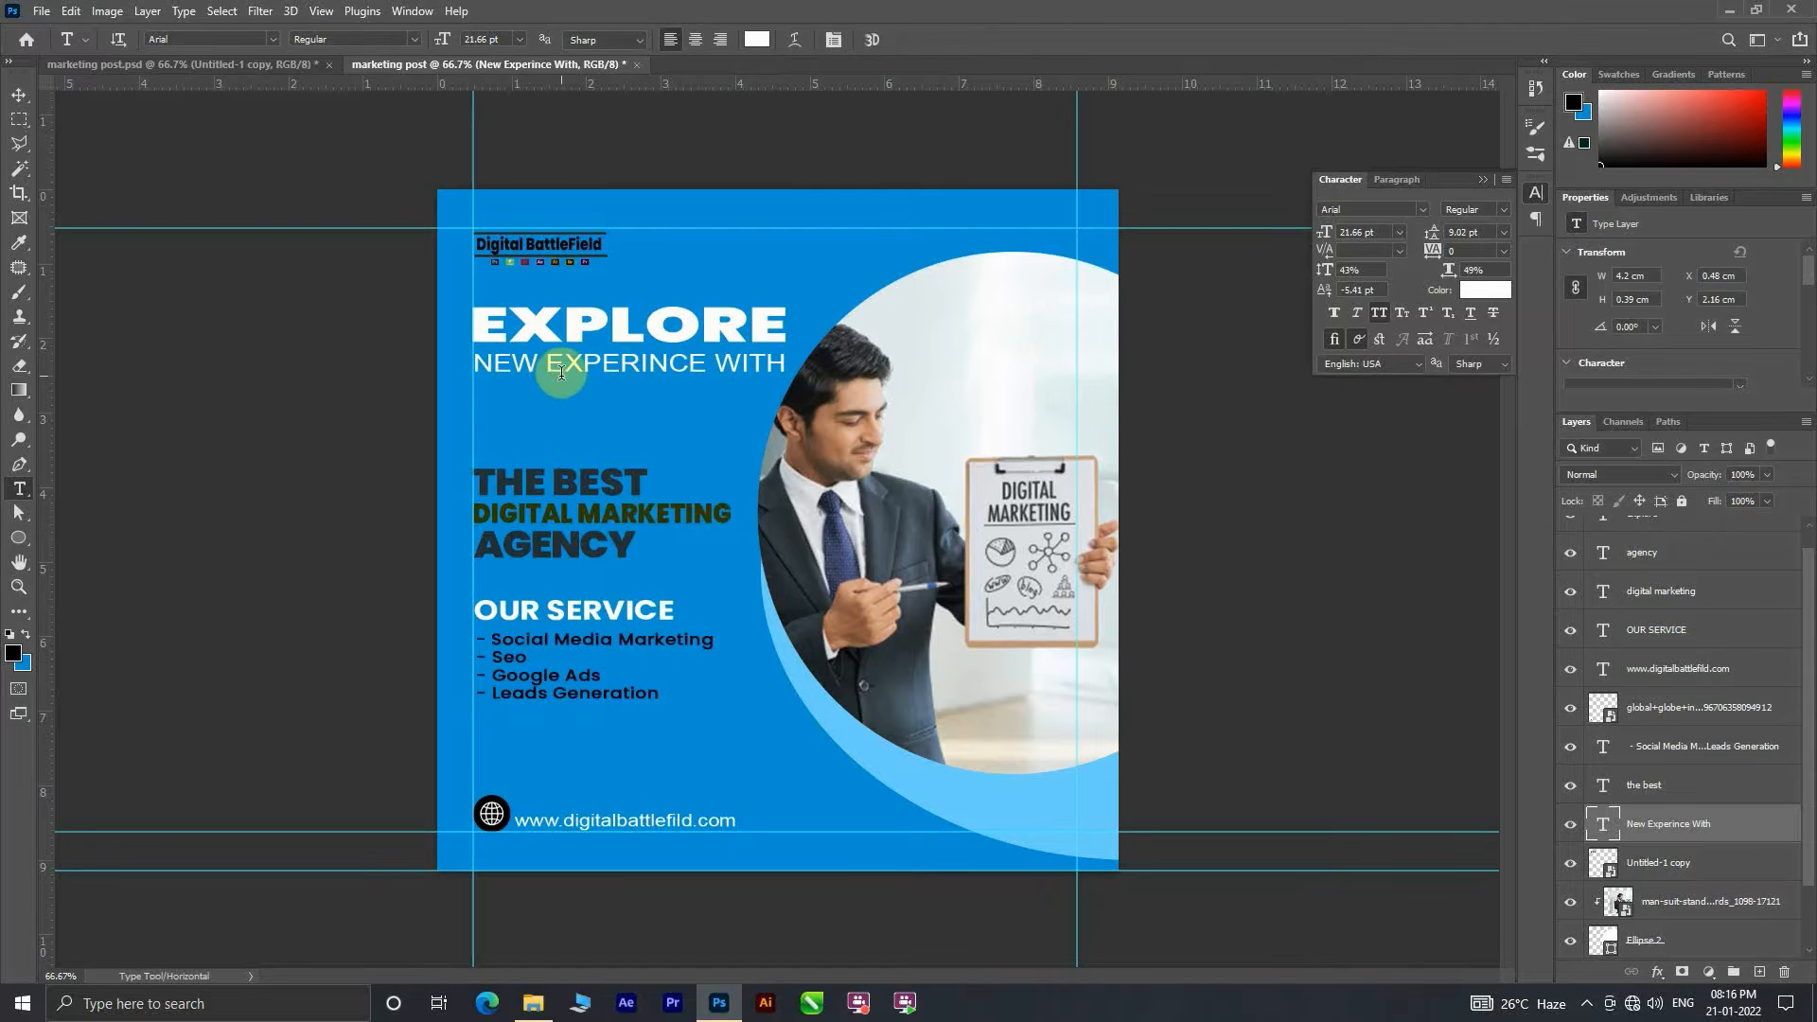
key("v")
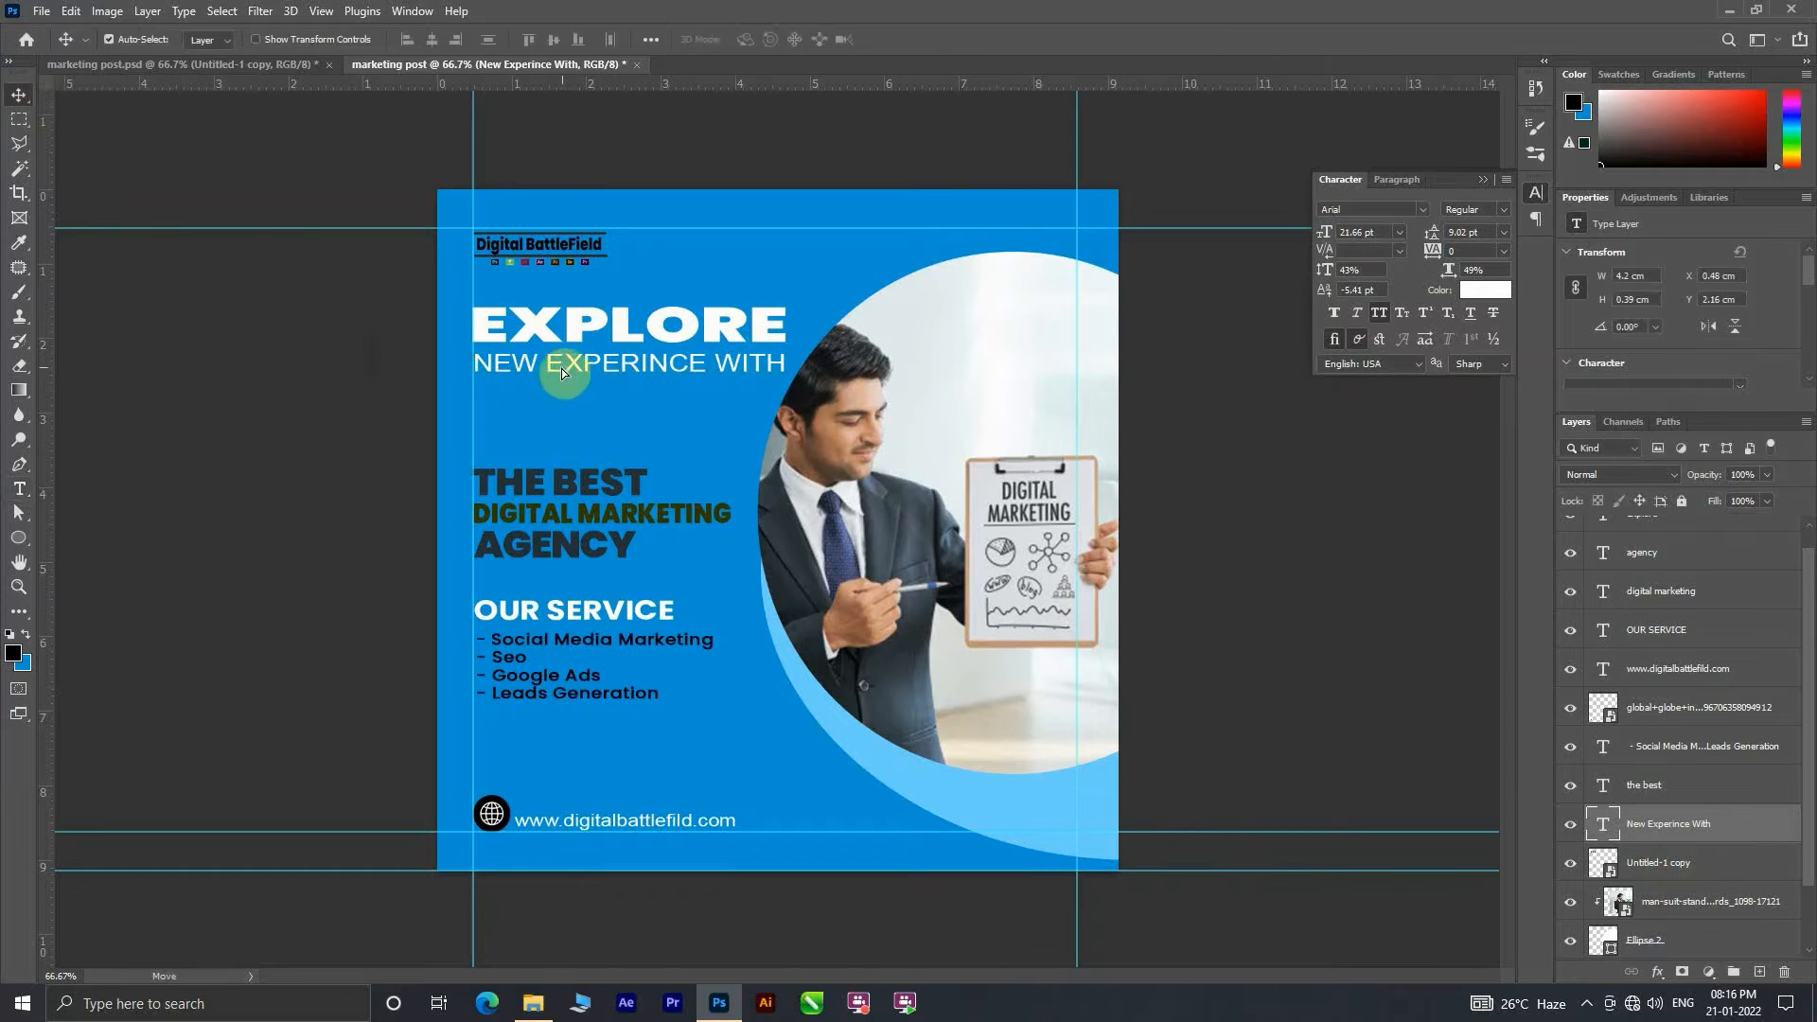
left_click(854, 274)
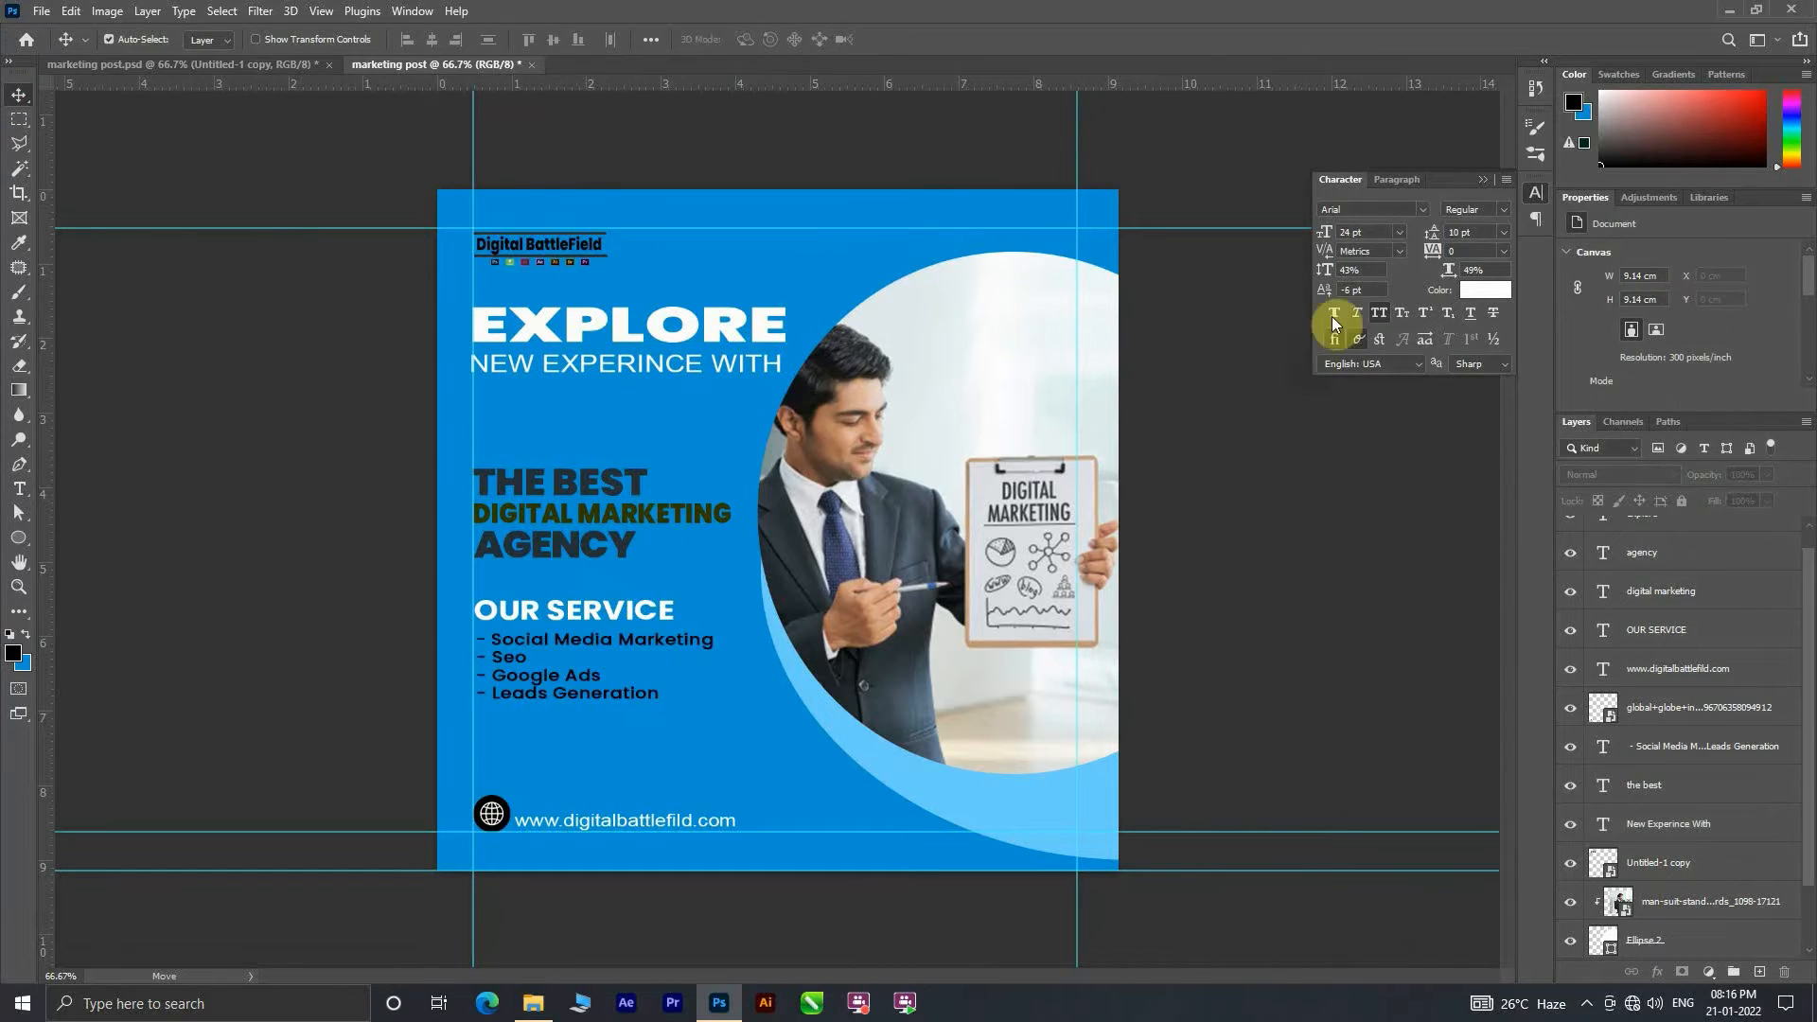
left_click(1481, 299)
left_click(710, 332)
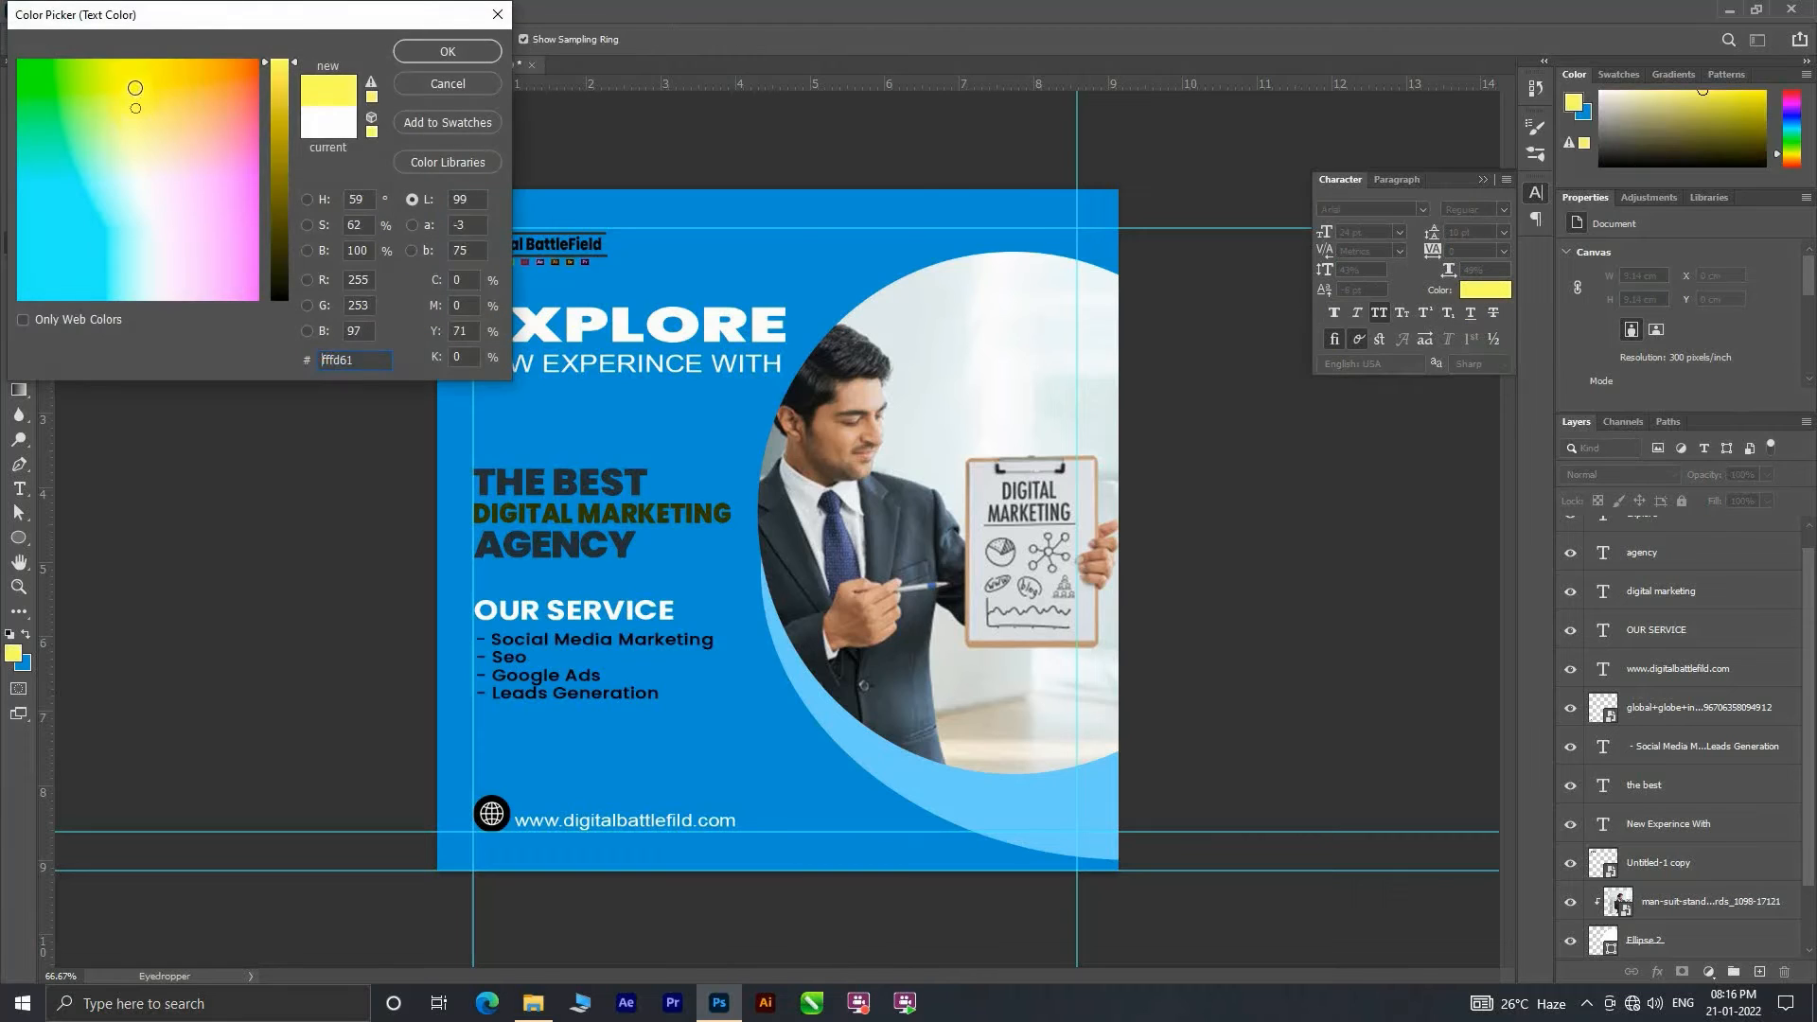
left_click(417, 53)
left_click(687, 377)
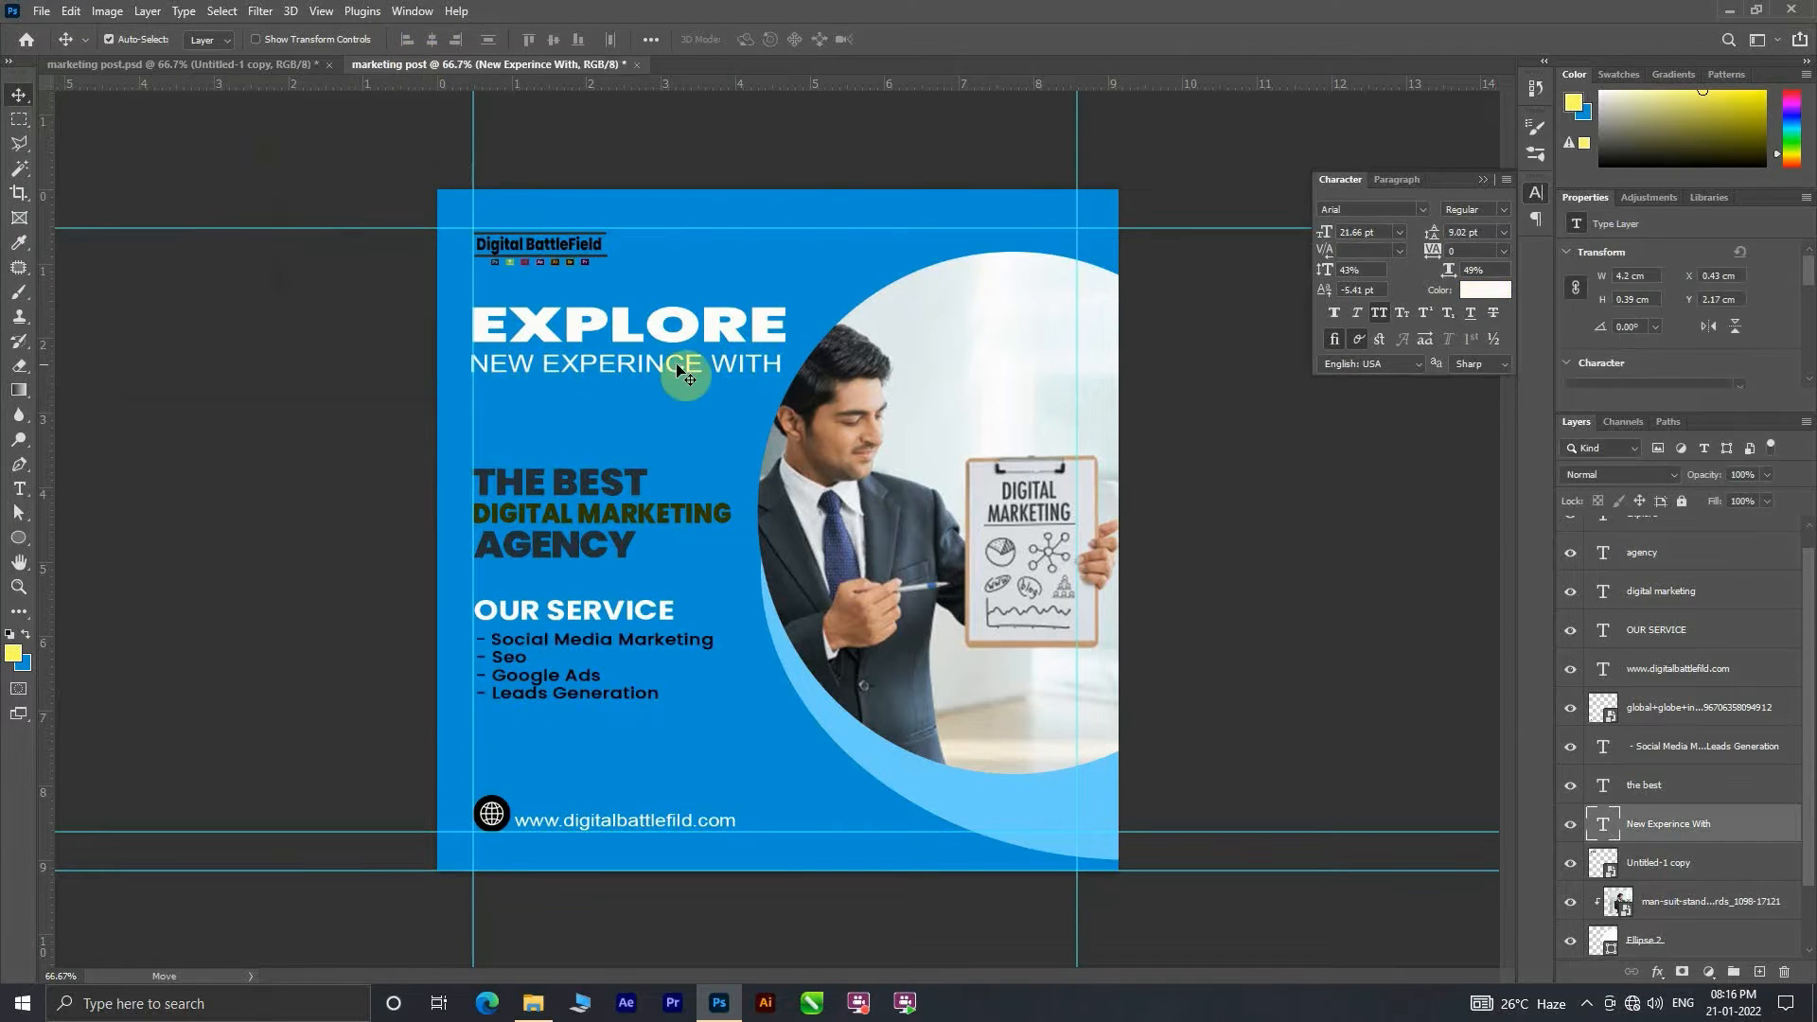
left_click(1485, 289)
left_click(123, 75)
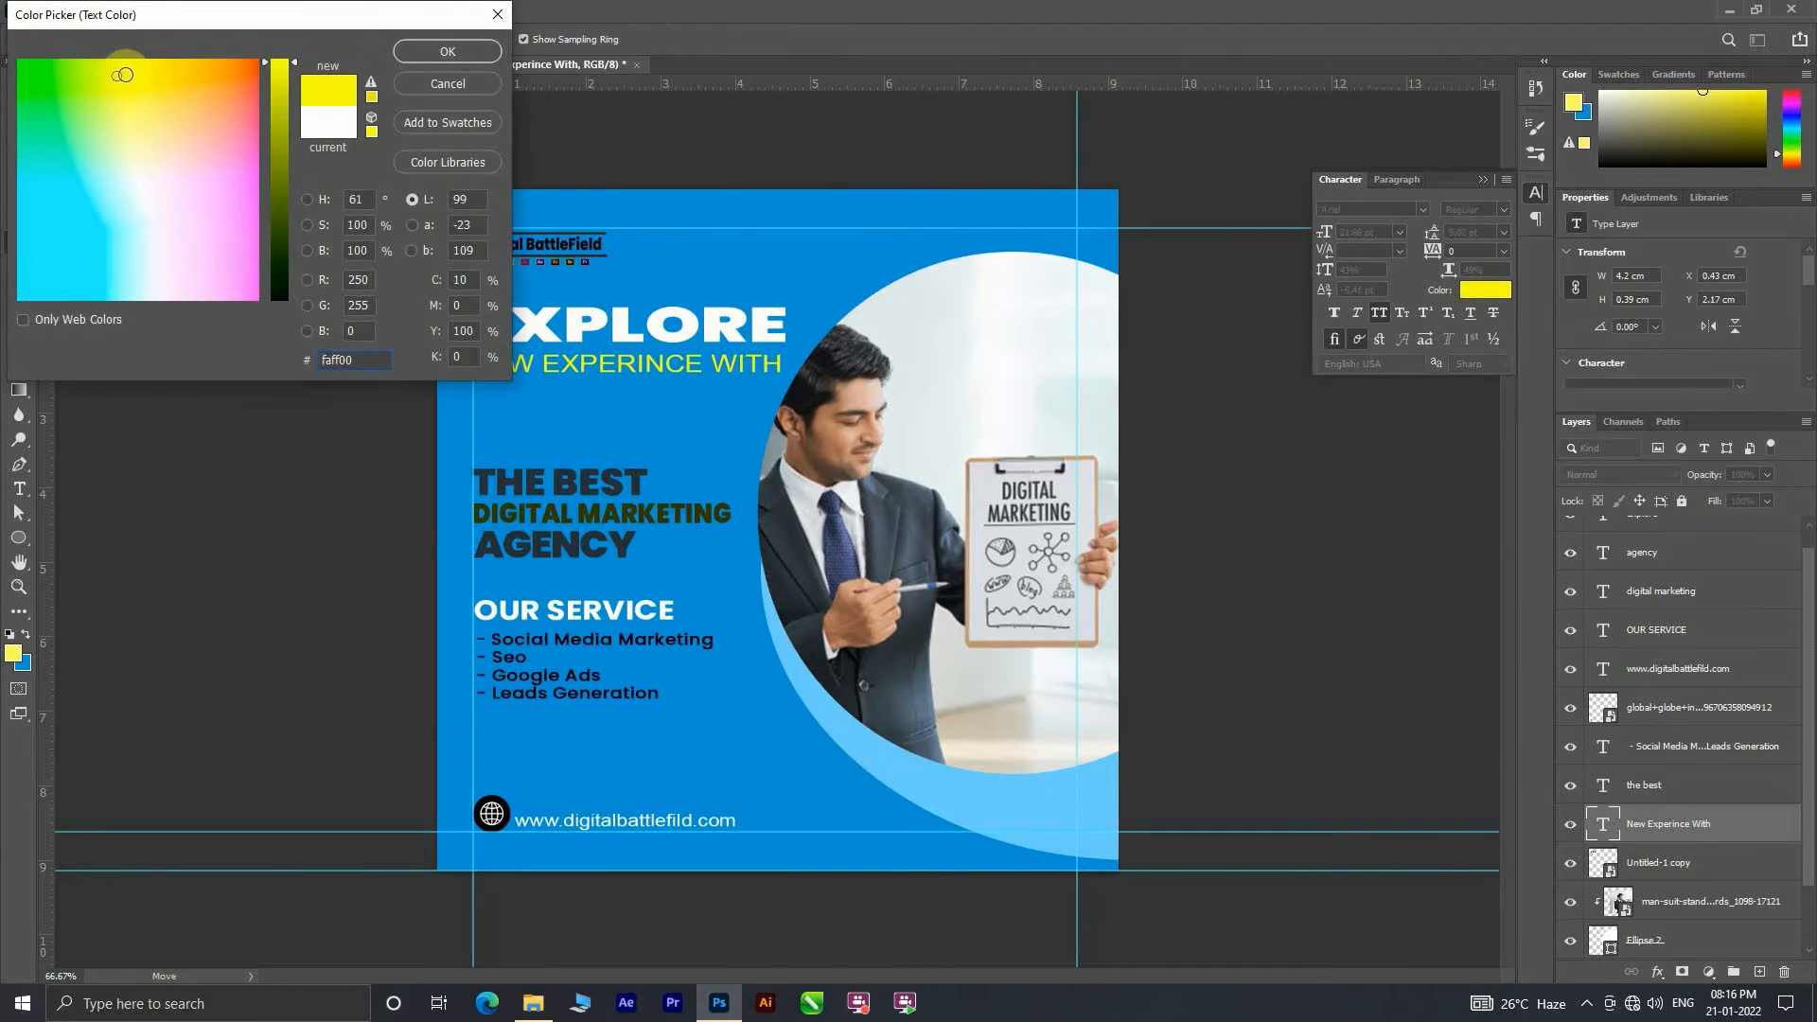
mouse_move(124, 75)
left_mouse_down()
mouse_move(219, 76)
mouse_move(137, 79)
left_mouse_up()
left_click_drag(296, 139, 284, 55)
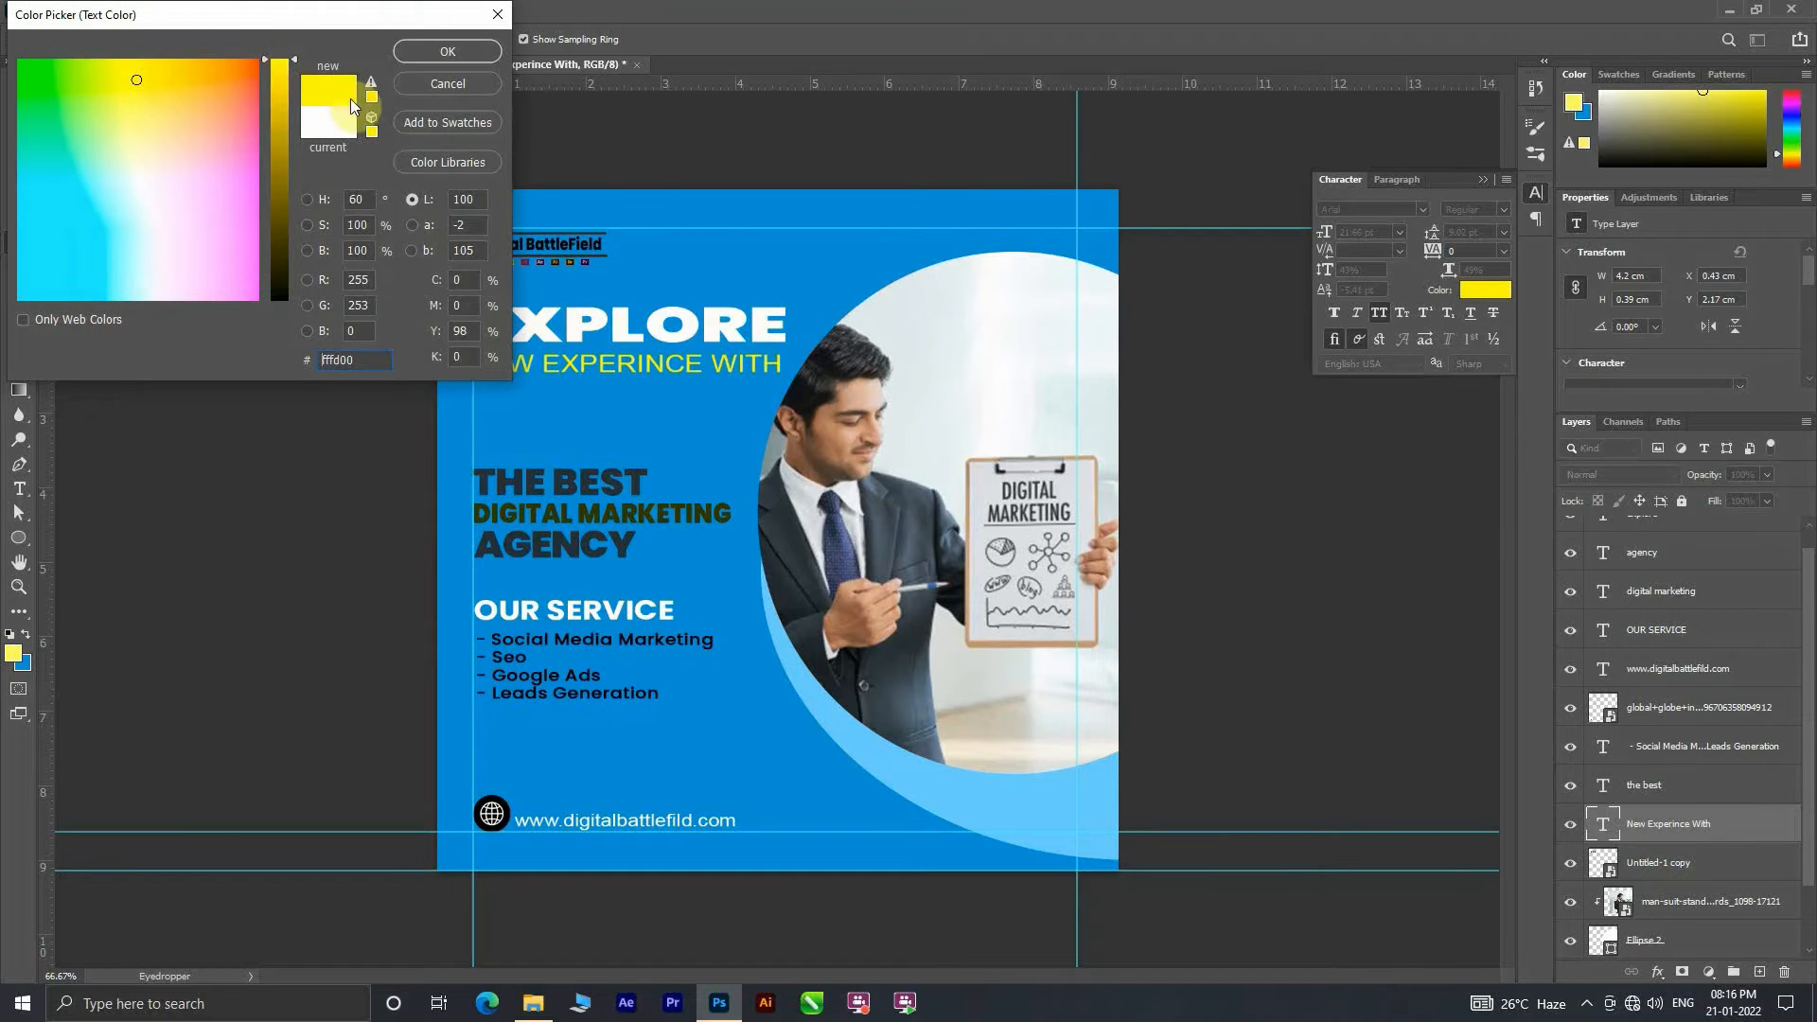
left_click(450, 55)
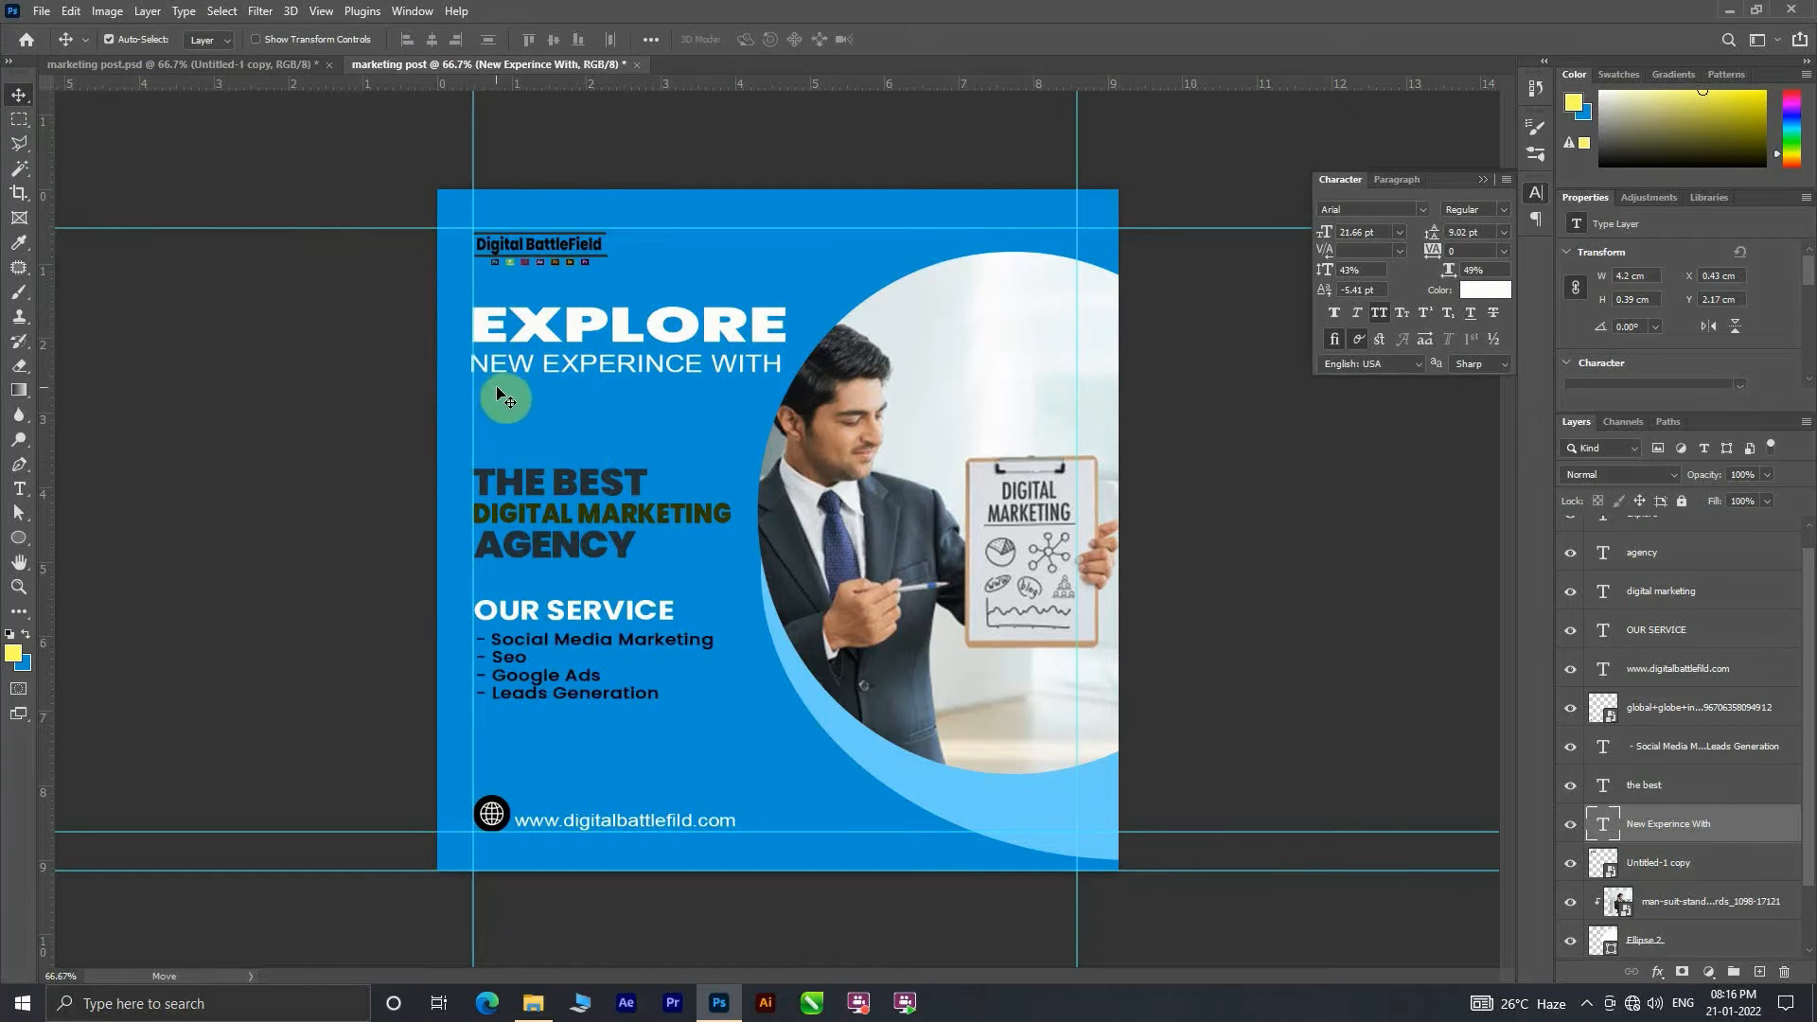
Step: Nudge the NEW EXPERINCE WITH line up against EXPLORE and align its start with the left margin guide
left_click_drag(526, 366, 527, 362)
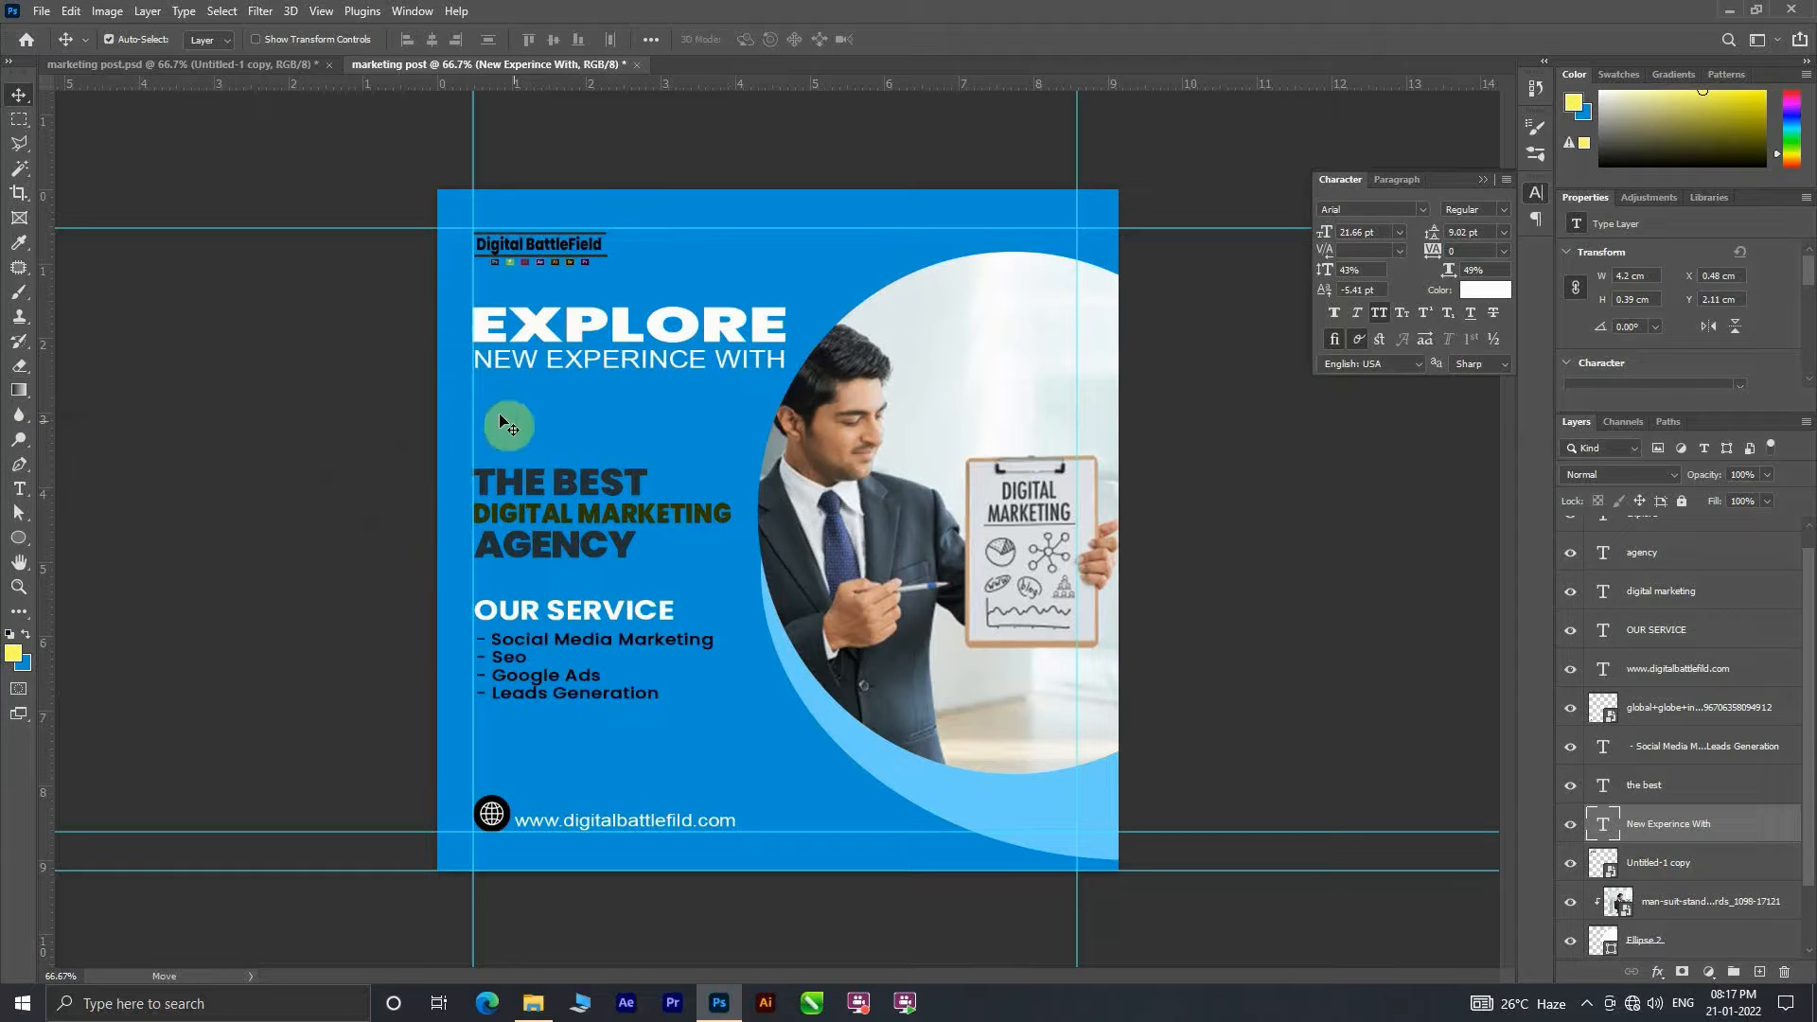
Step: Recolor the THE BEST line to yellow ece800
left_click(573, 489)
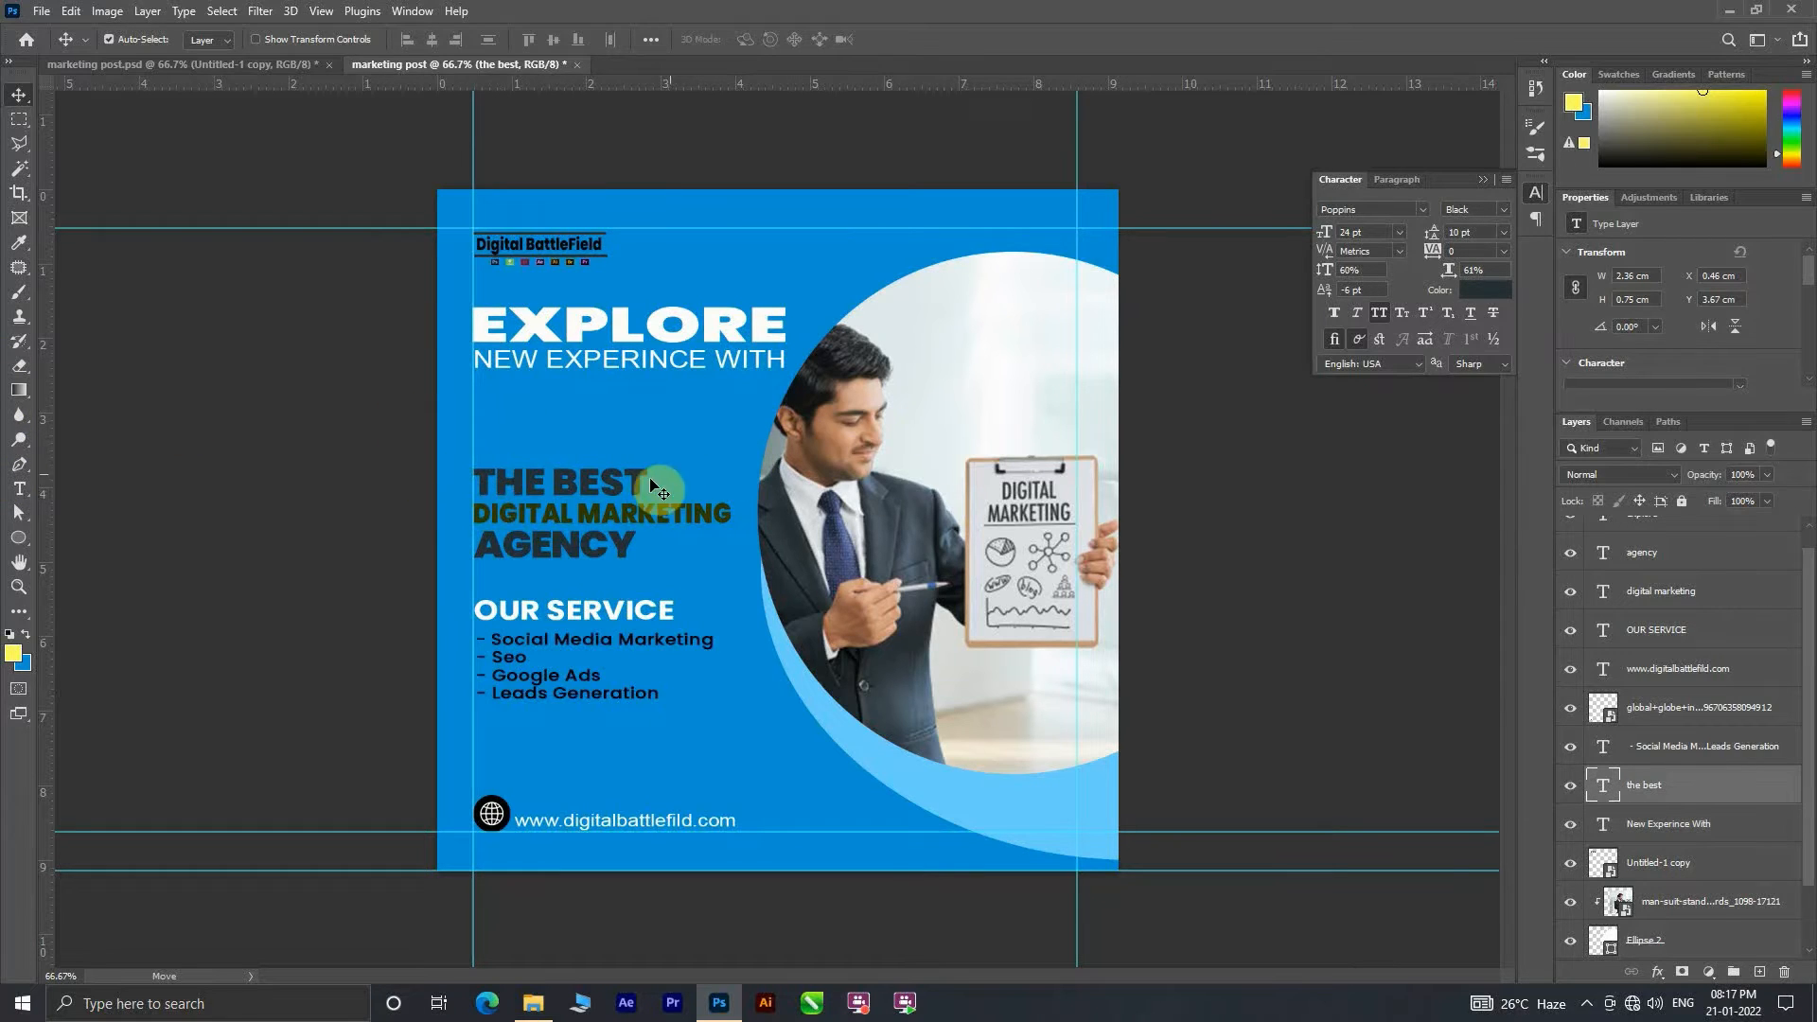
left_click(1484, 290)
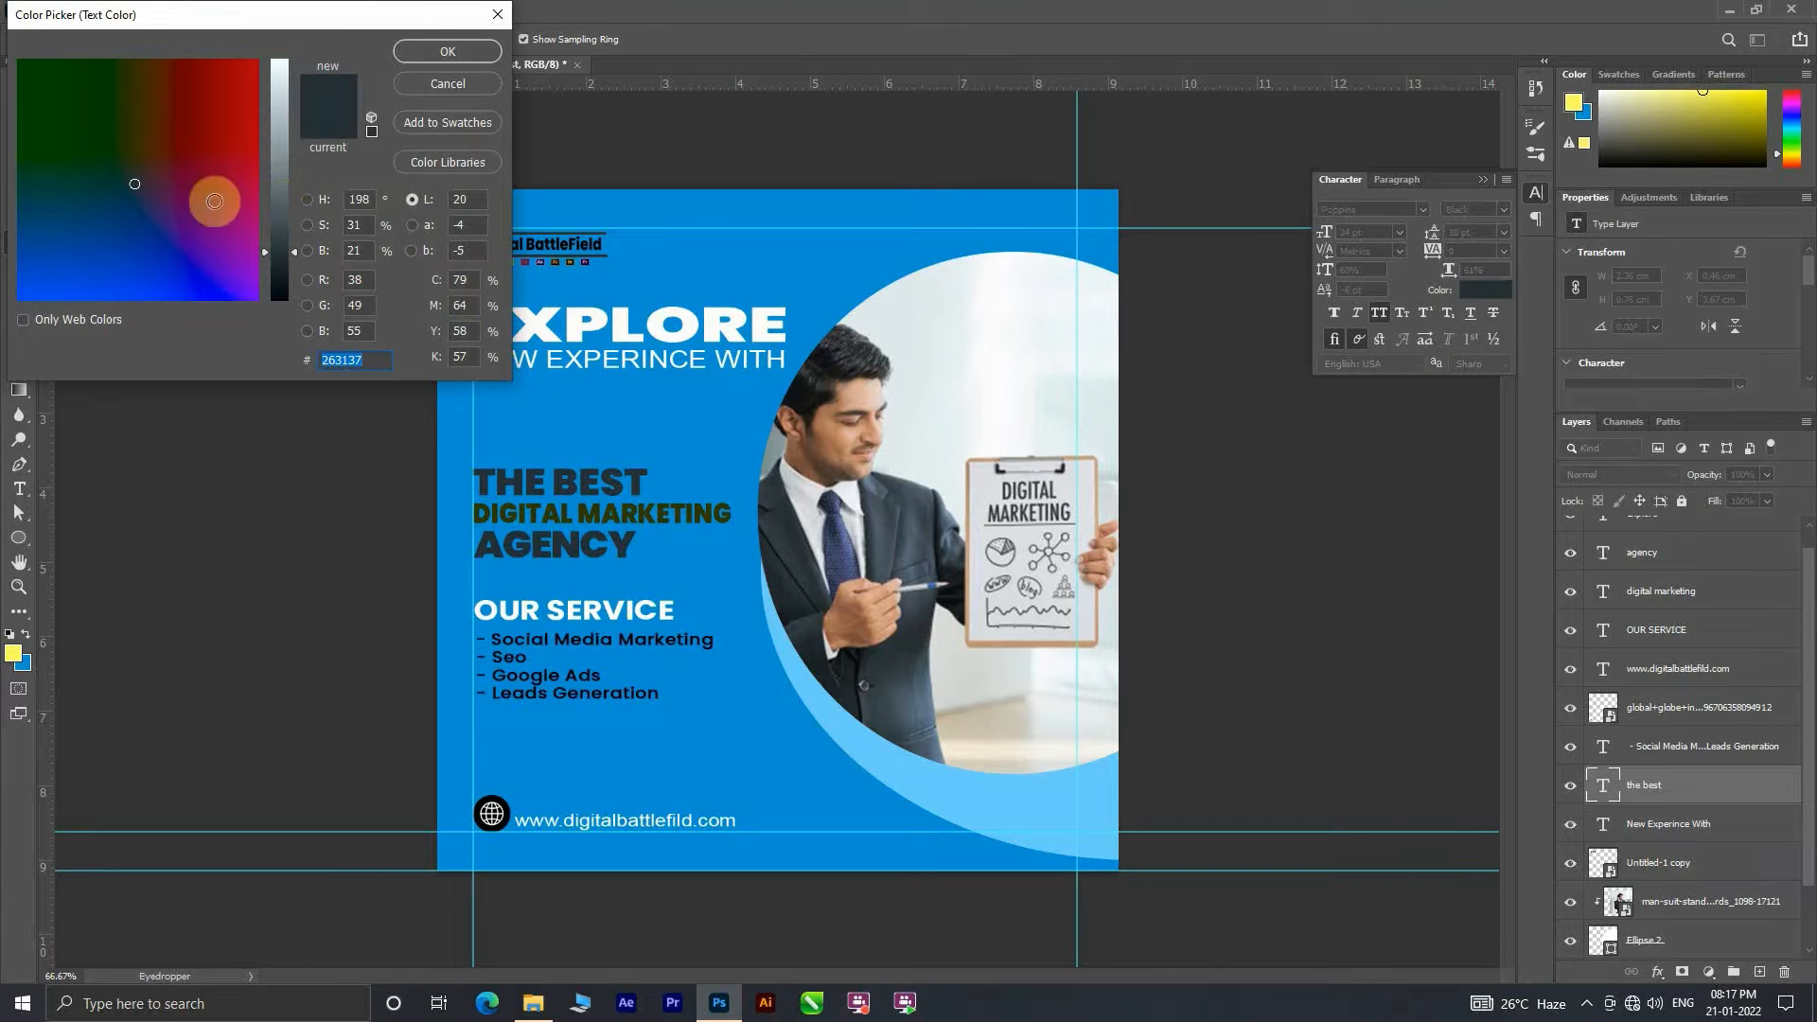
left_click_drag(40, 170, 4, 142)
left_click(279, 105)
left_click(107, 115)
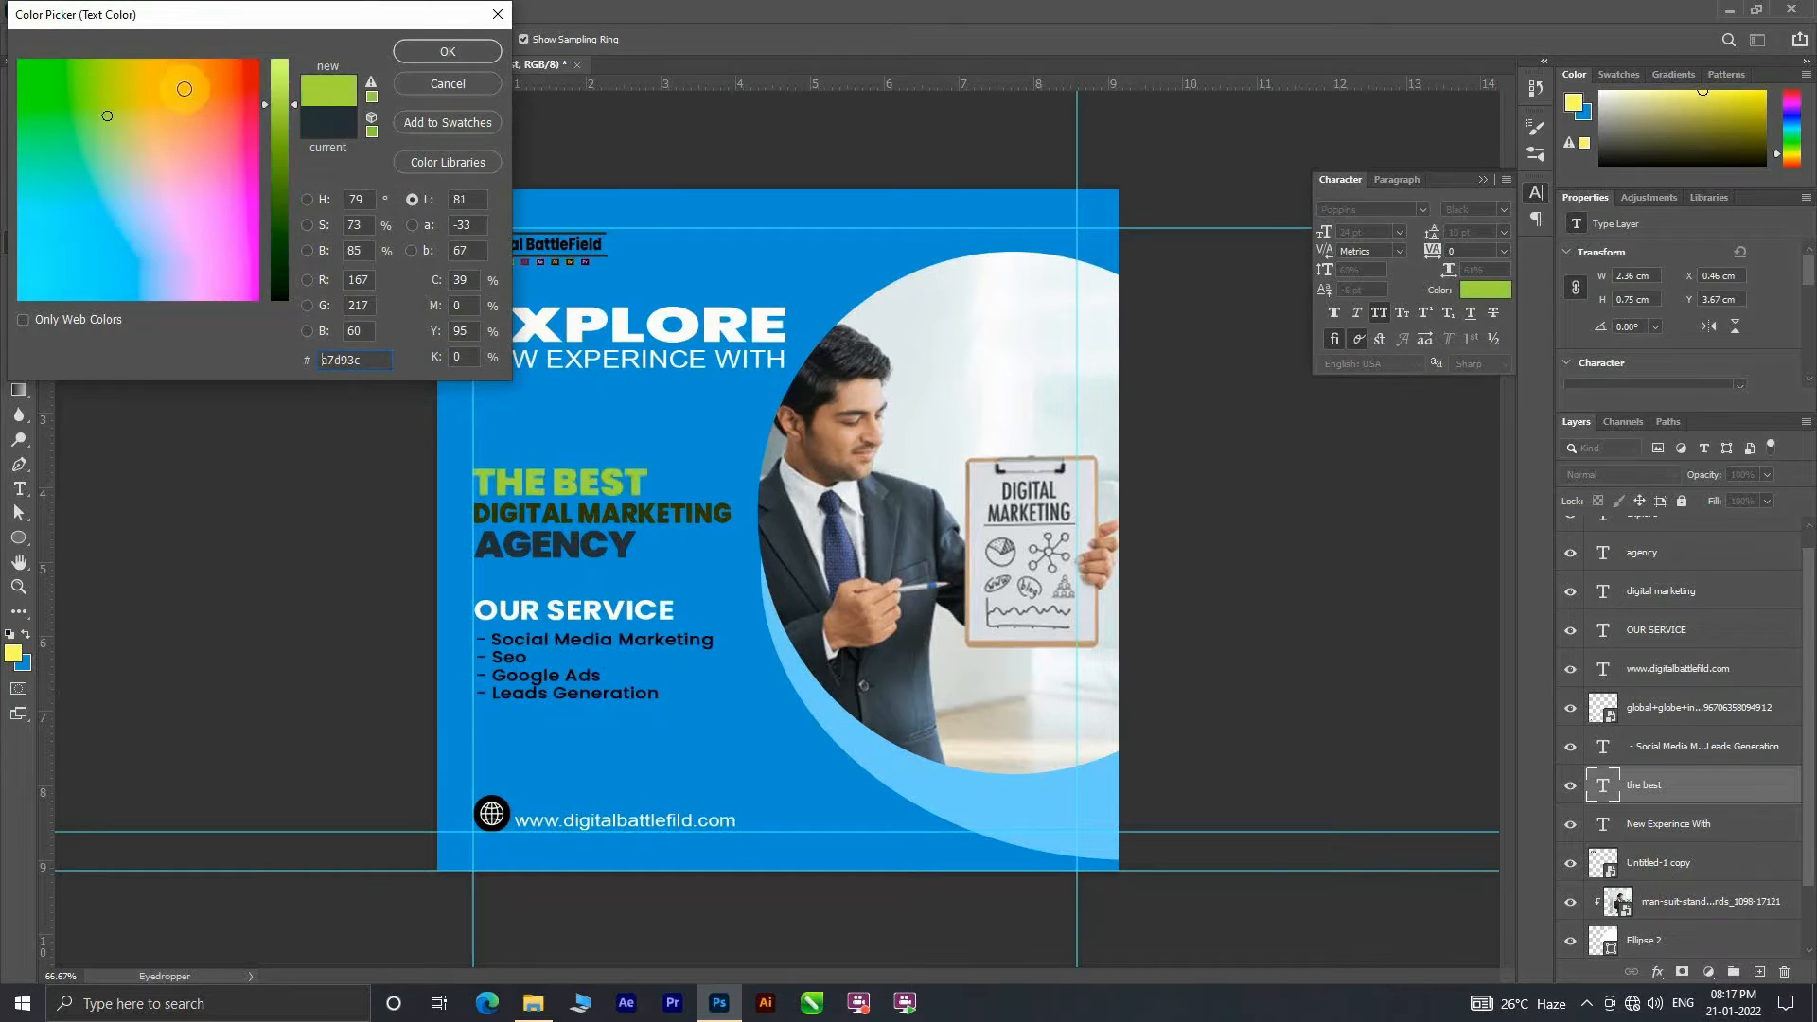
left_click_drag(280, 105, 312, 81)
left_click(125, 78)
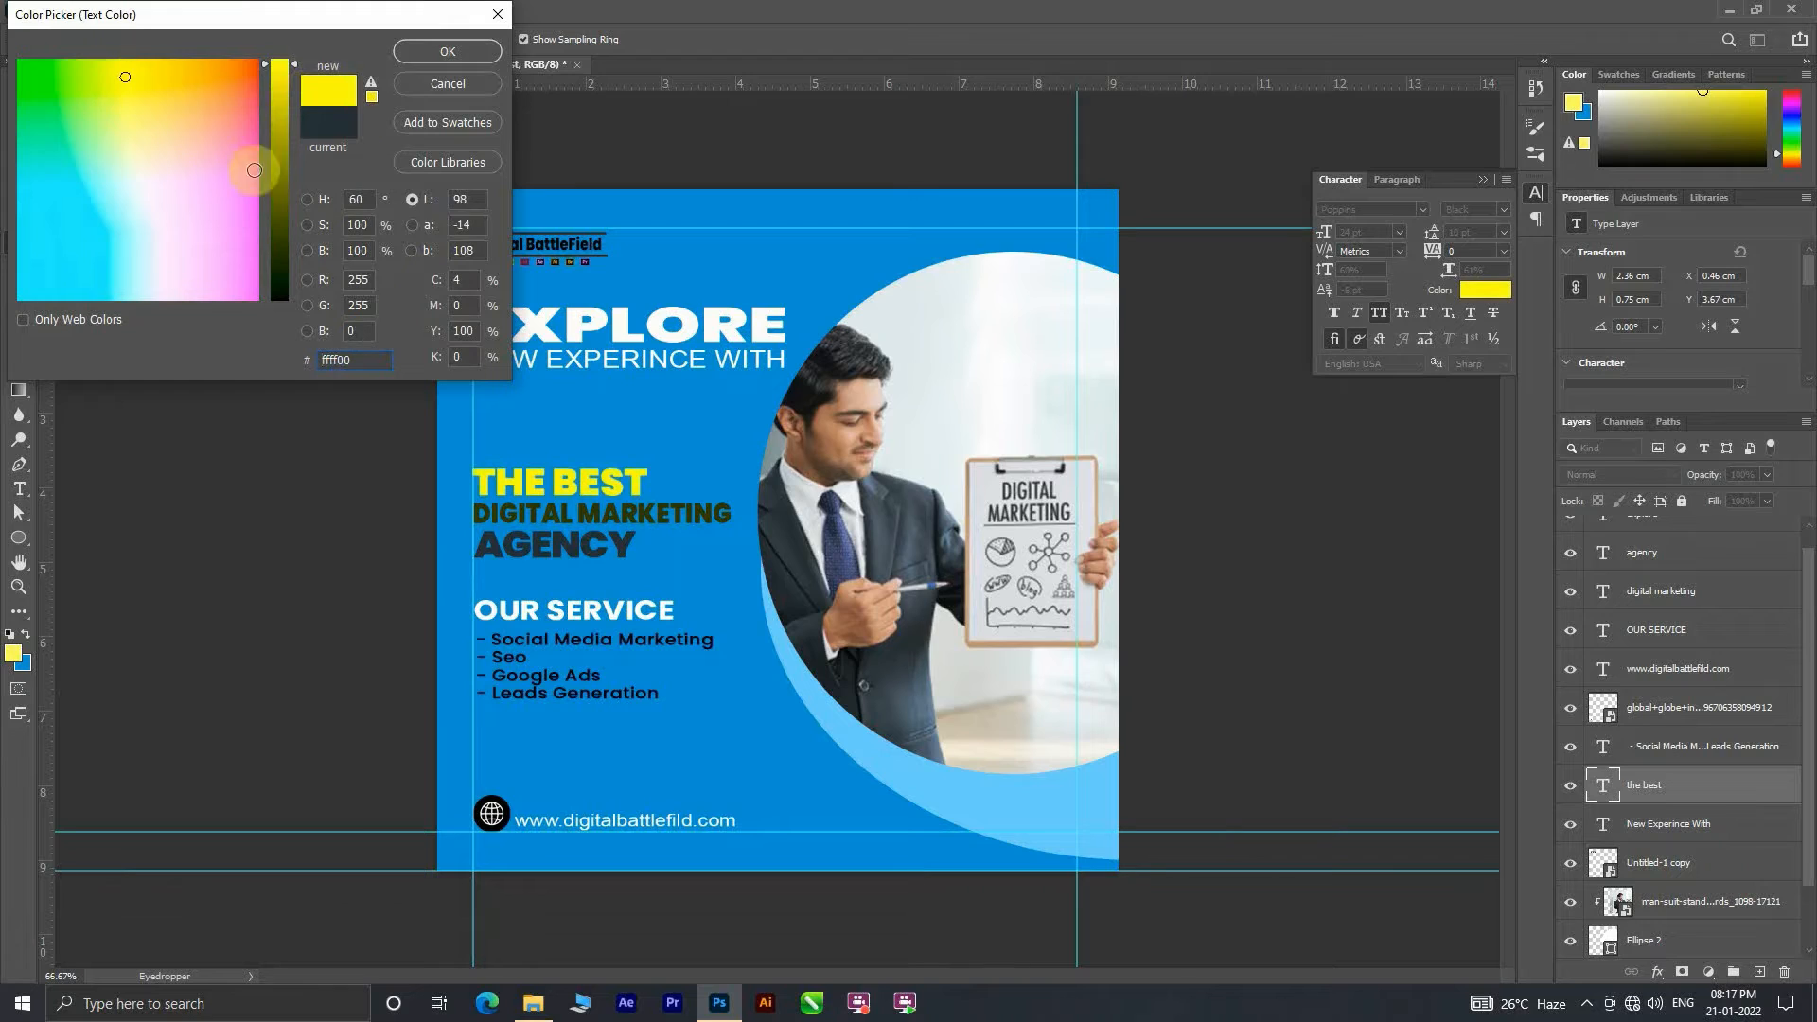
left_click(278, 91)
left_click(447, 55)
Step: Recolor the AGENCY line to ece800 by sampling the yellow of the THE BEST line
left_click(598, 547)
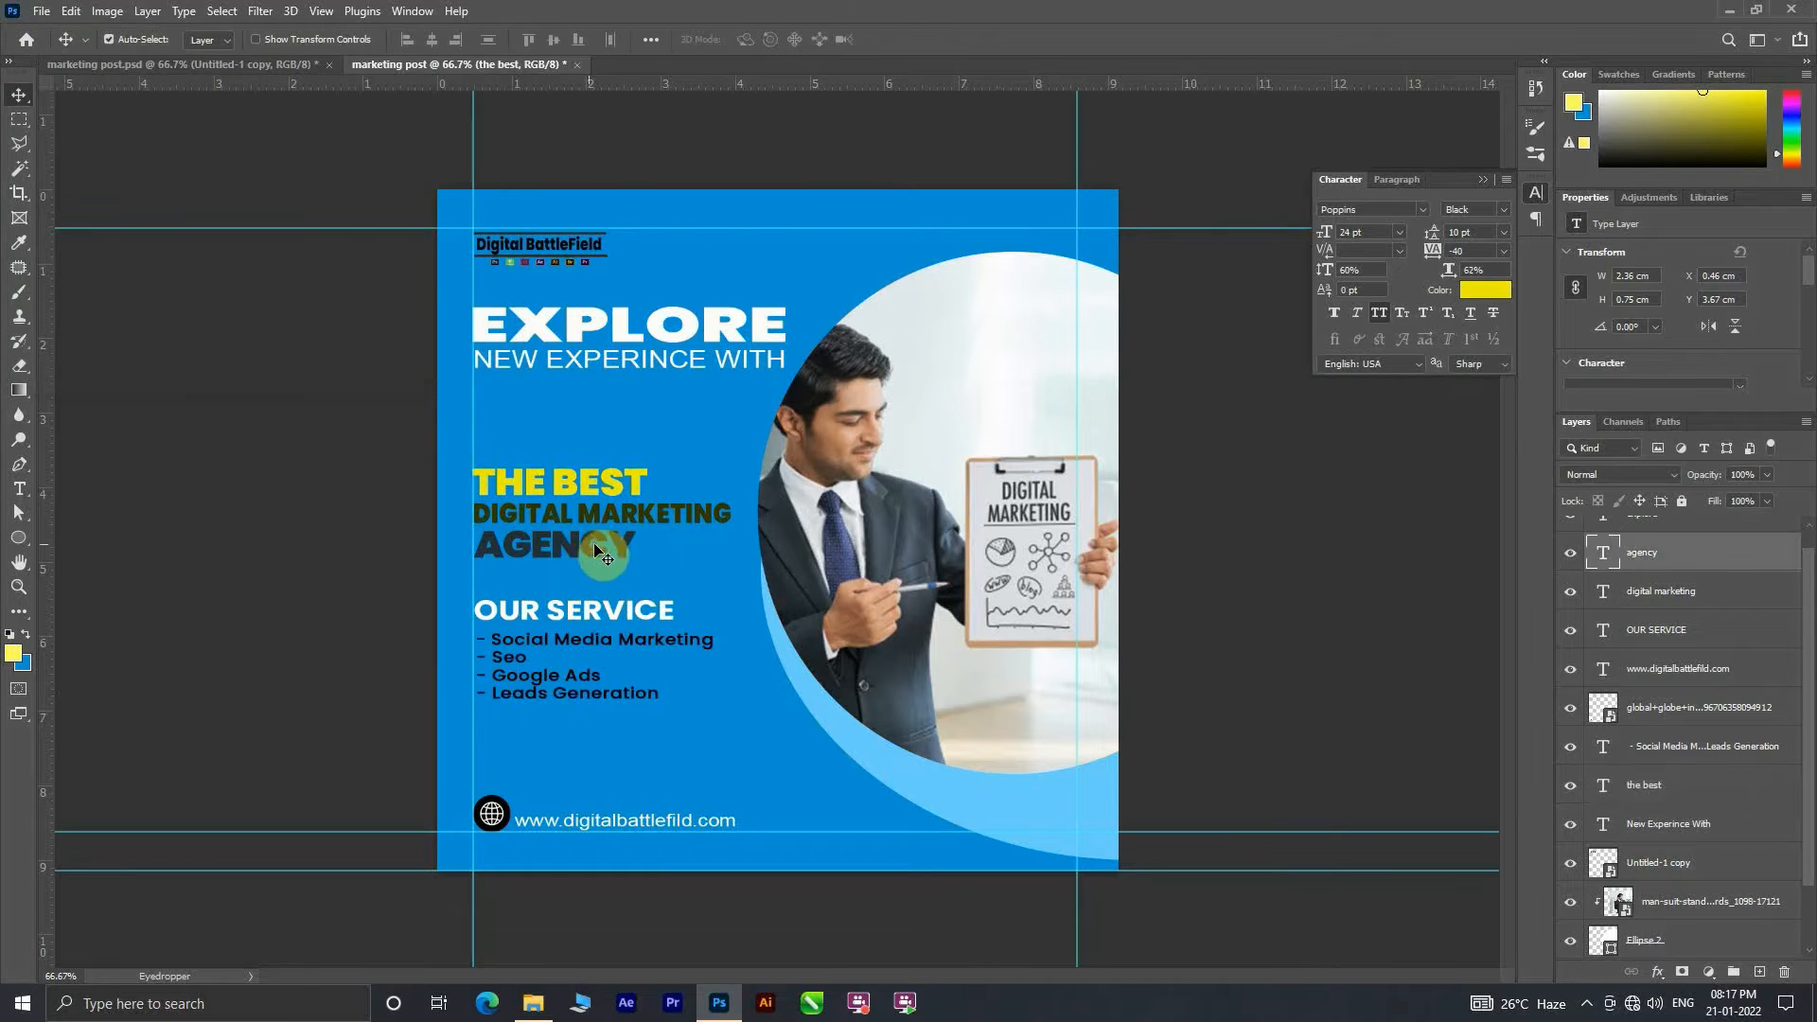
left_click(1485, 289)
left_click(557, 481)
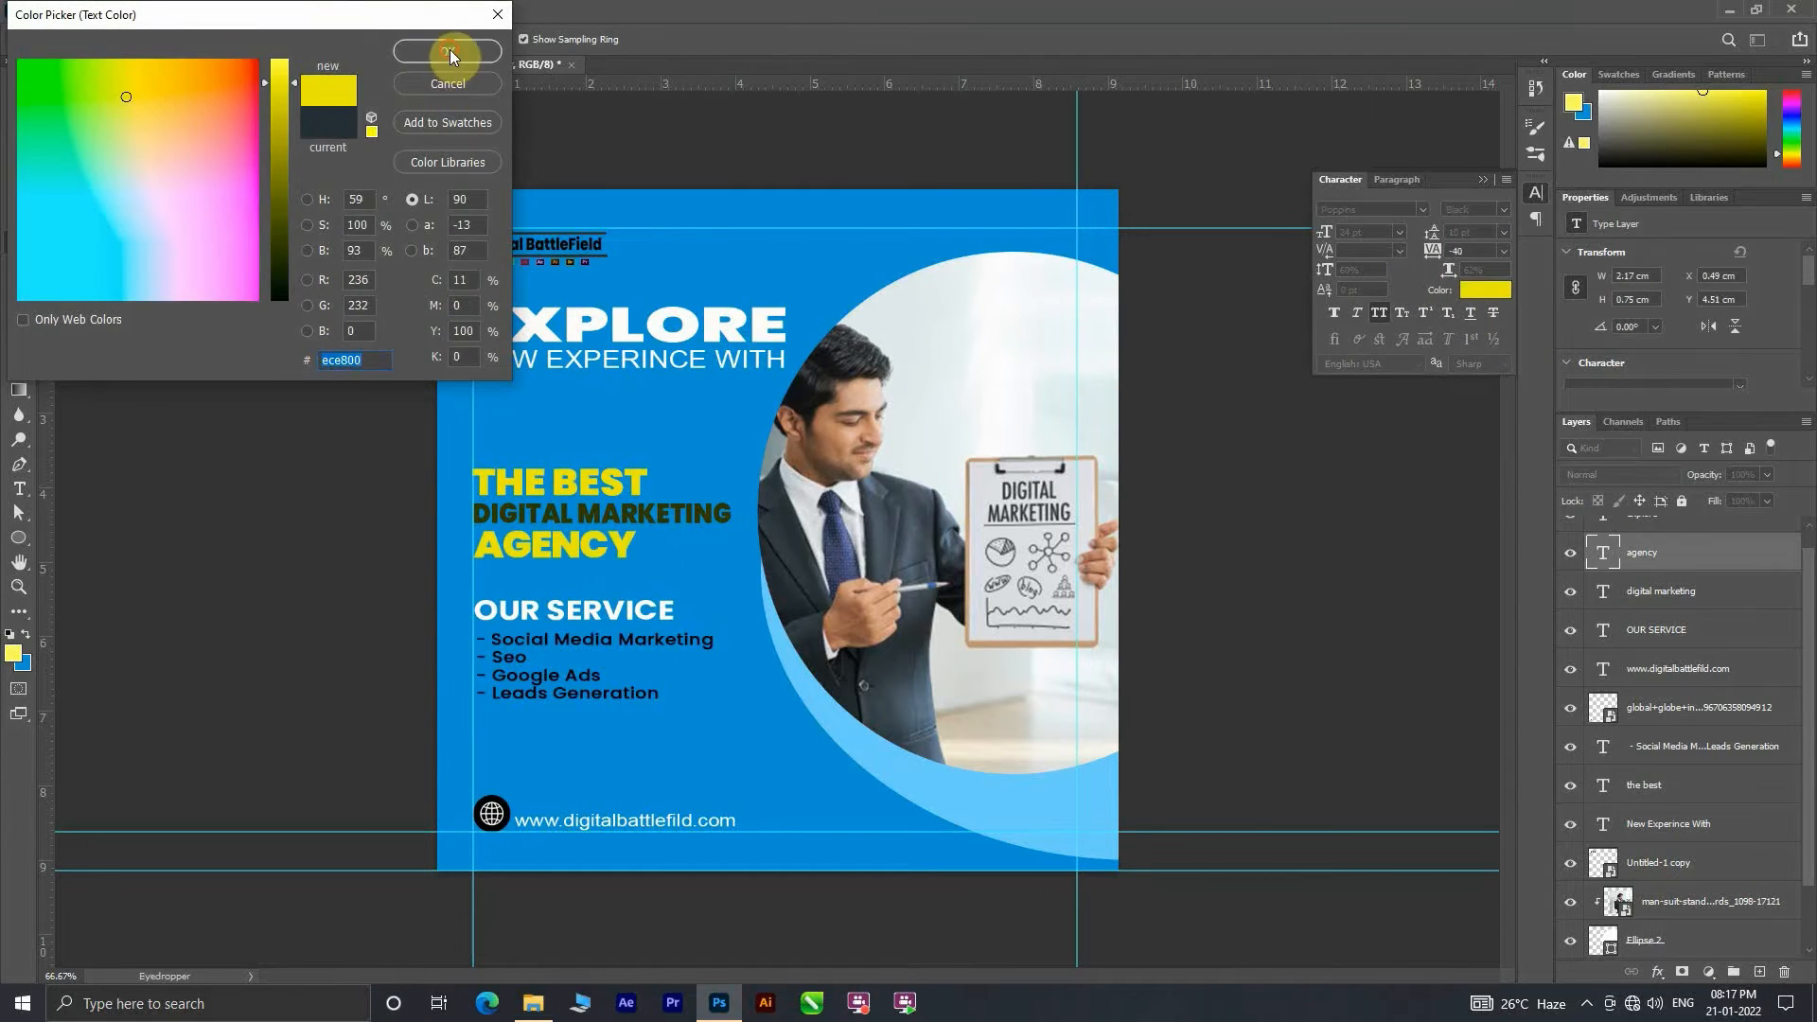
left_click(447, 52)
Step: Recolor the DIGITAL MARKETING line to a brighter yellow, ffff3b, starting from the color sampled on THE BEST
left_click(712, 517)
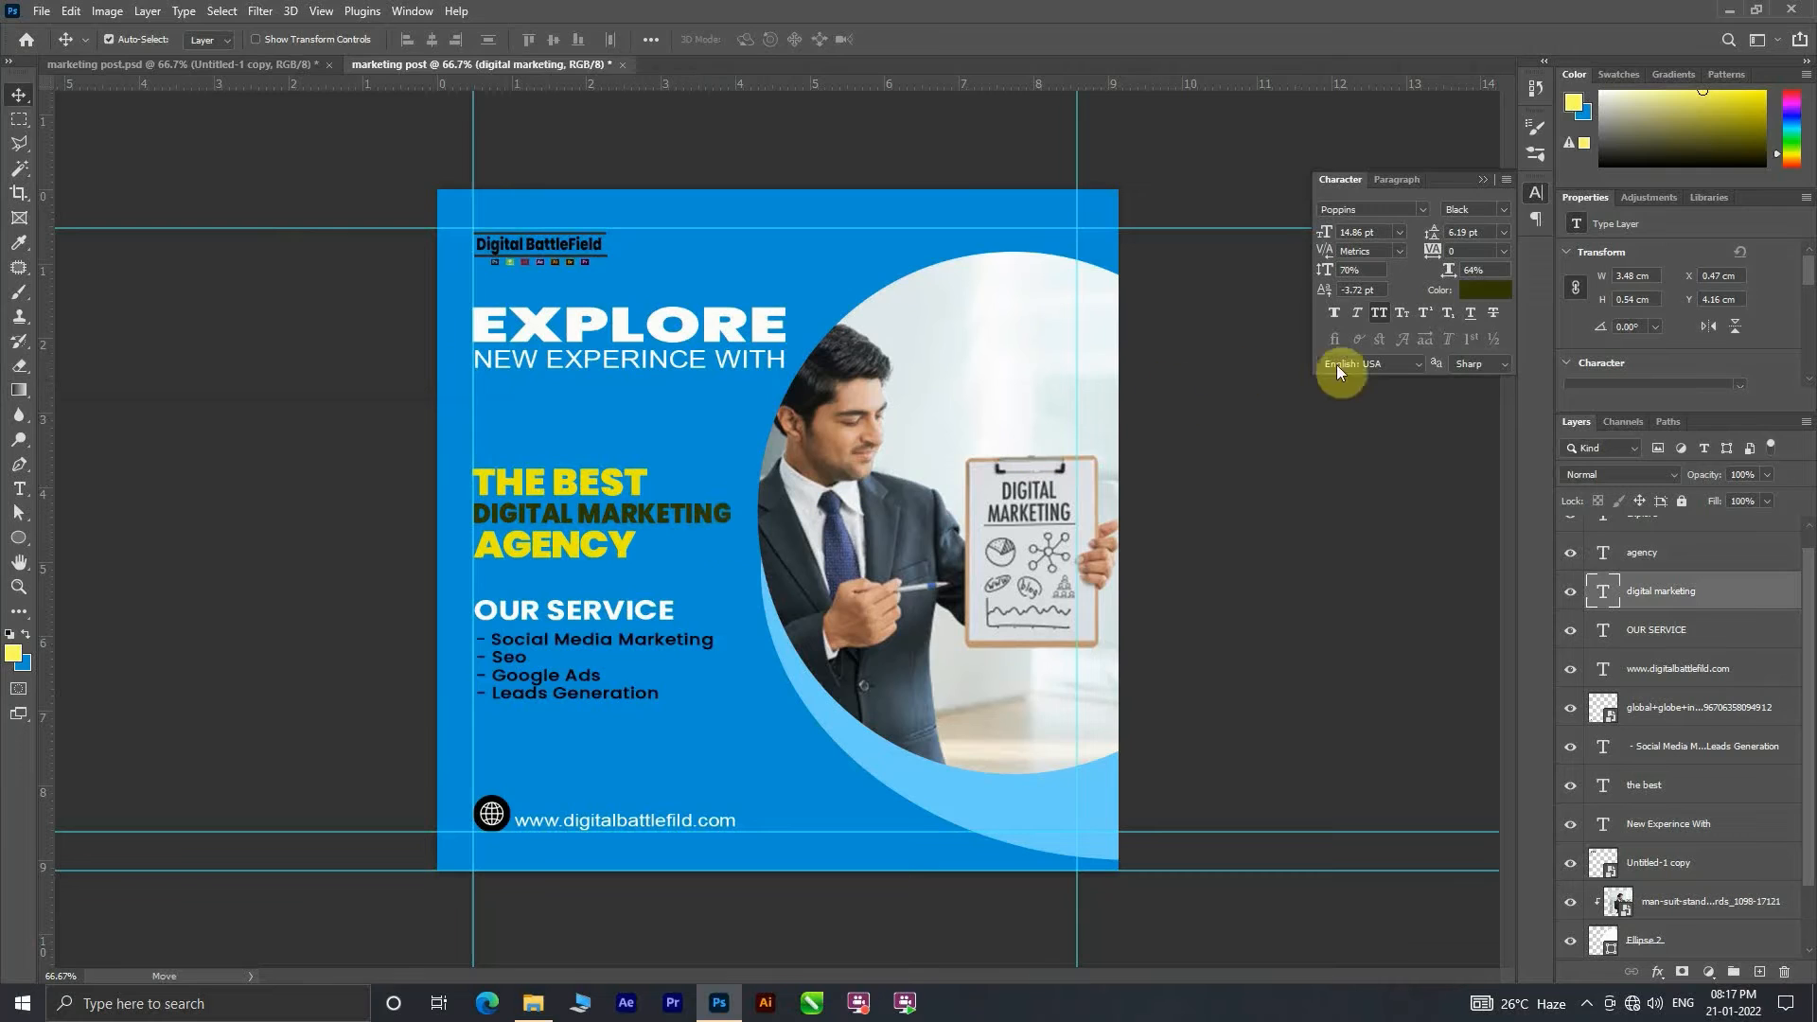
left_click(1486, 290)
left_click(480, 486)
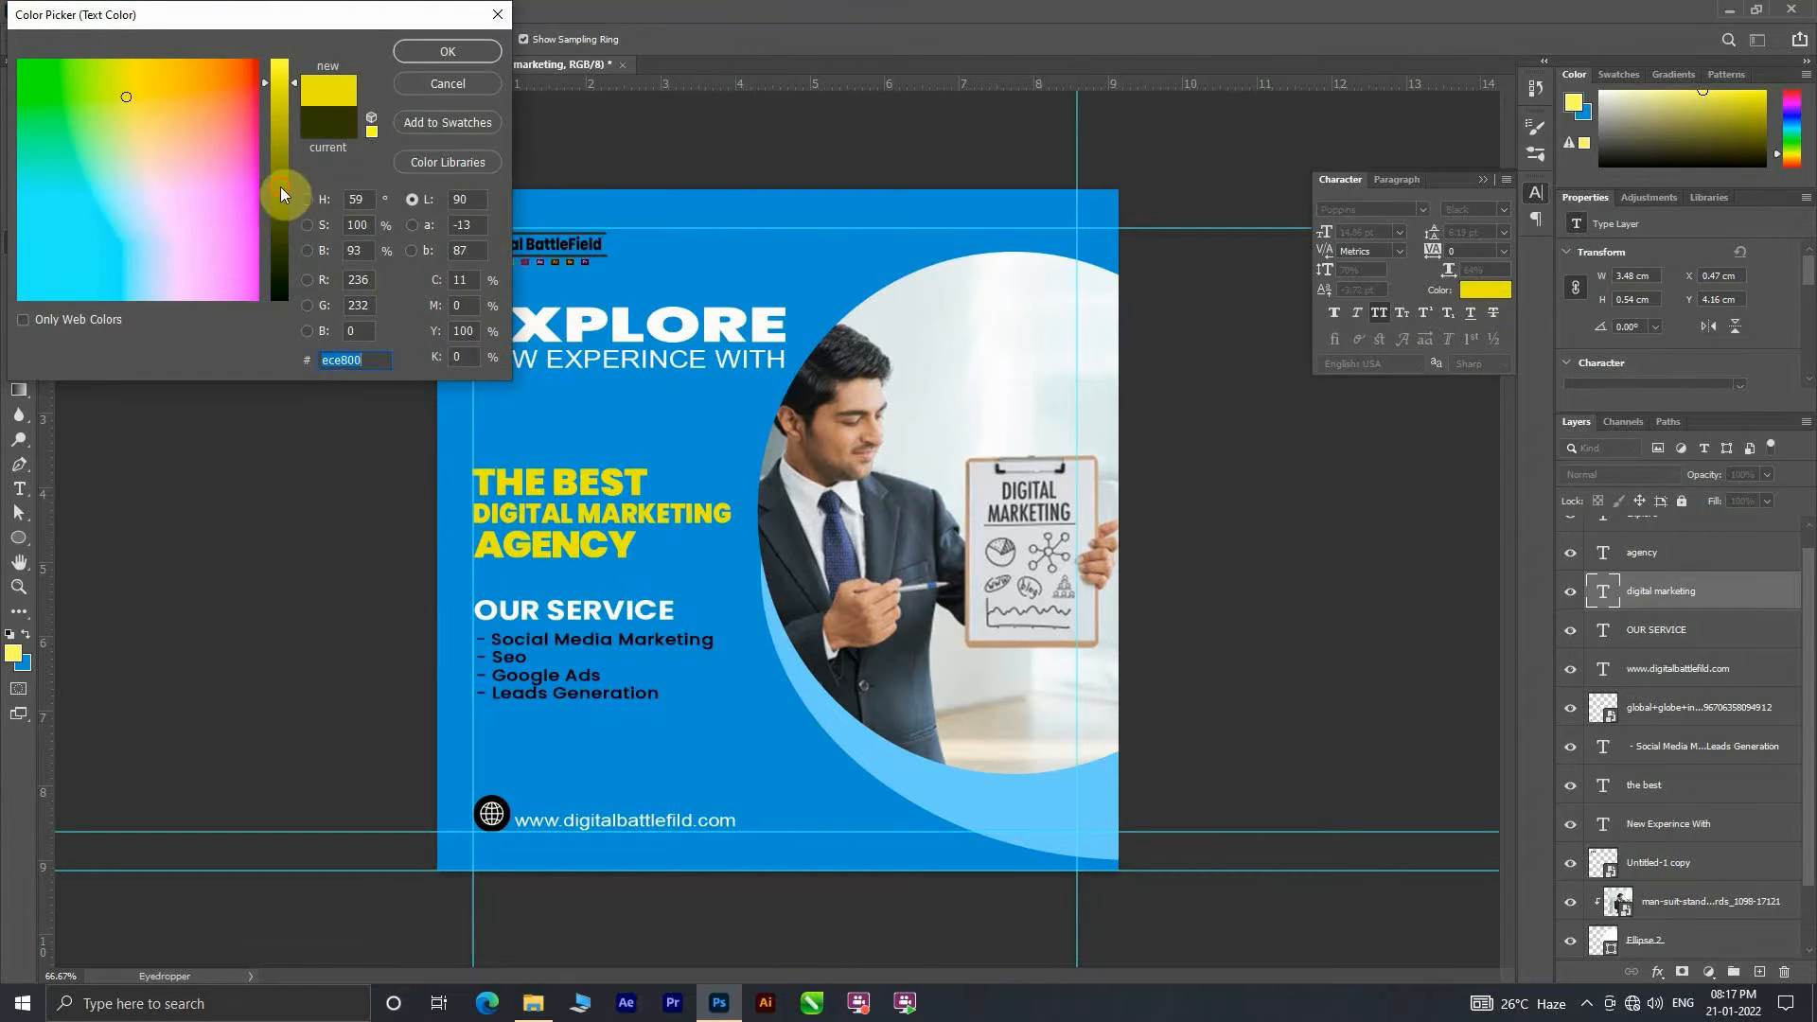
left_click_drag(280, 186, 291, 72)
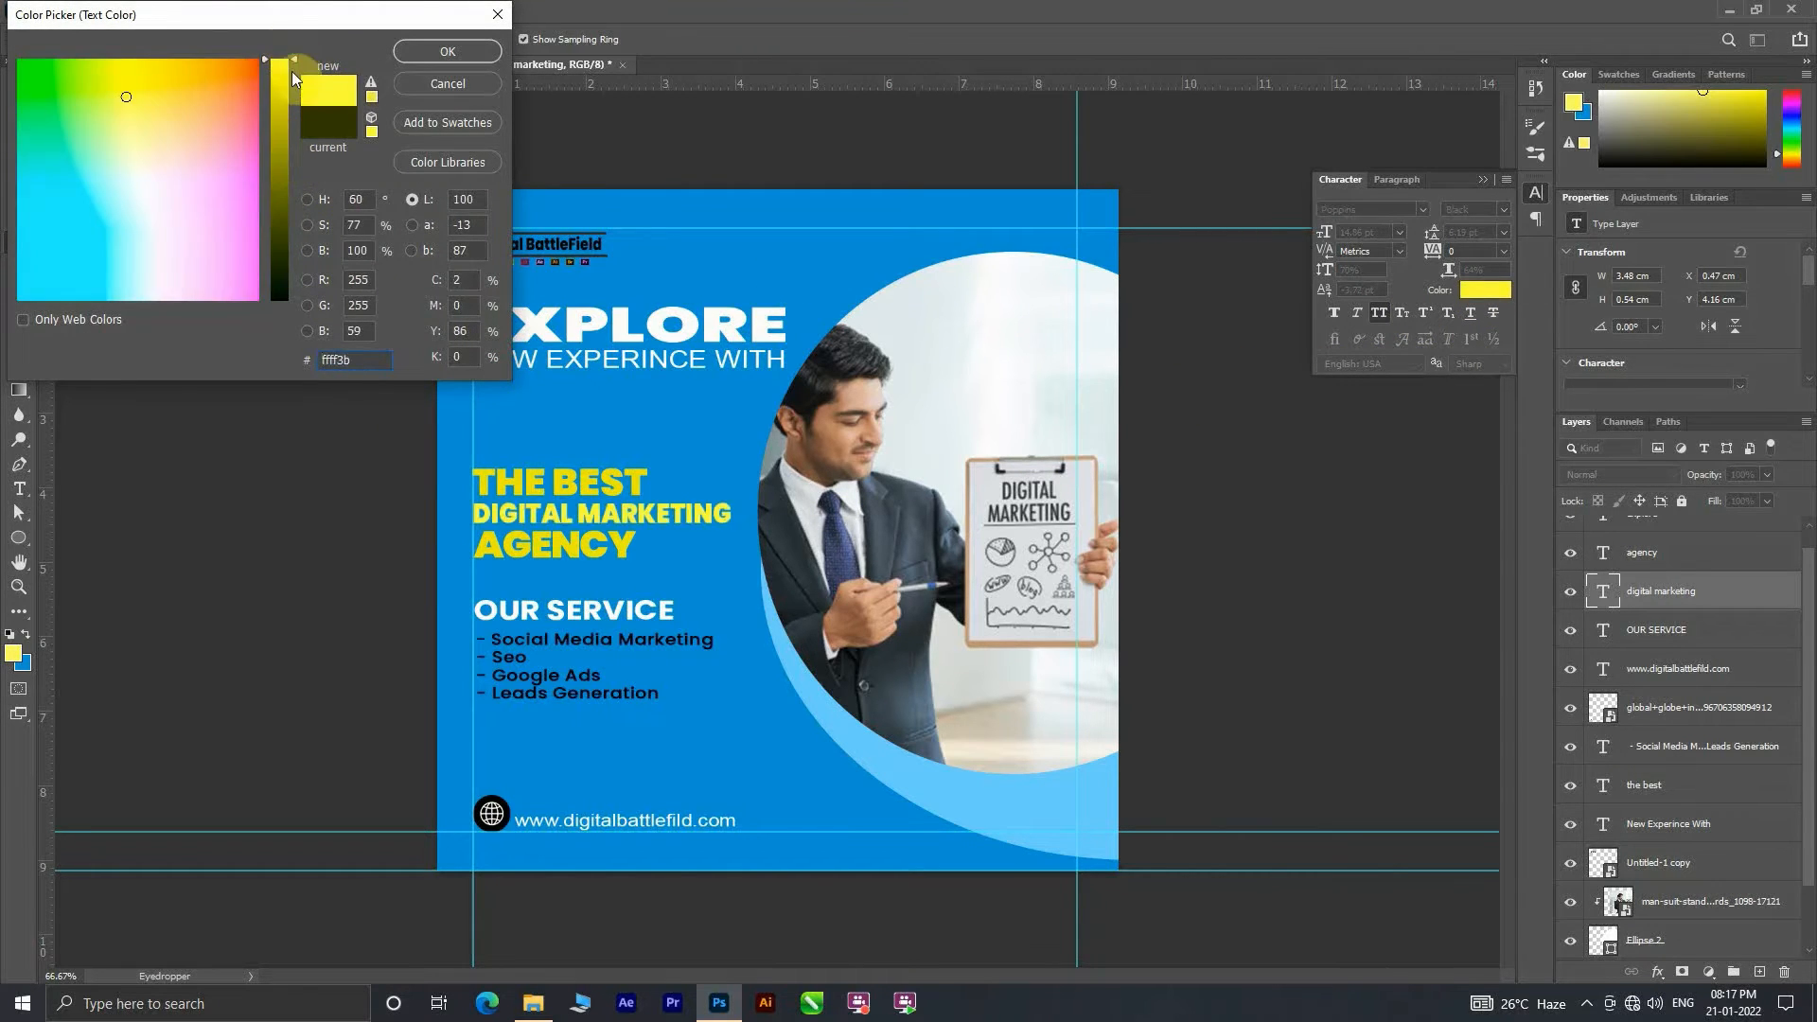
left_click(478, 51)
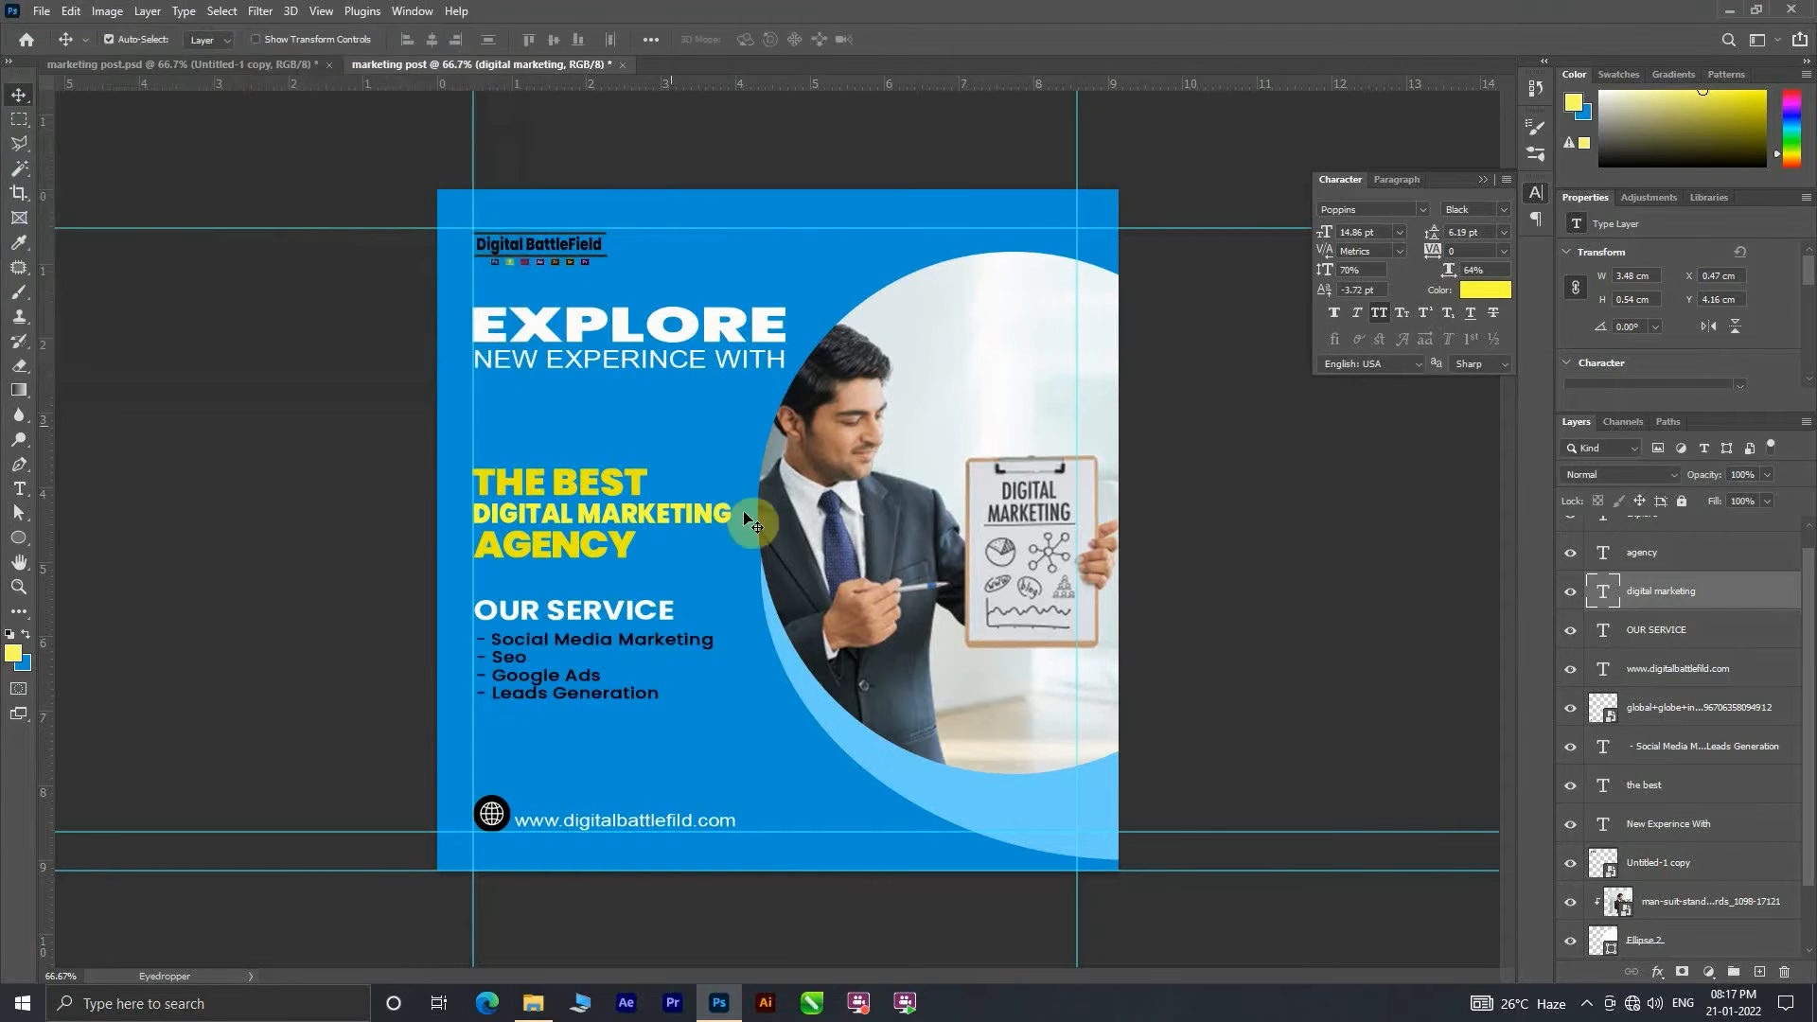
Step: Compare the three yellow text lines and try a 24 pt size on the DIGITAL MARKETING line
left_click(587, 548)
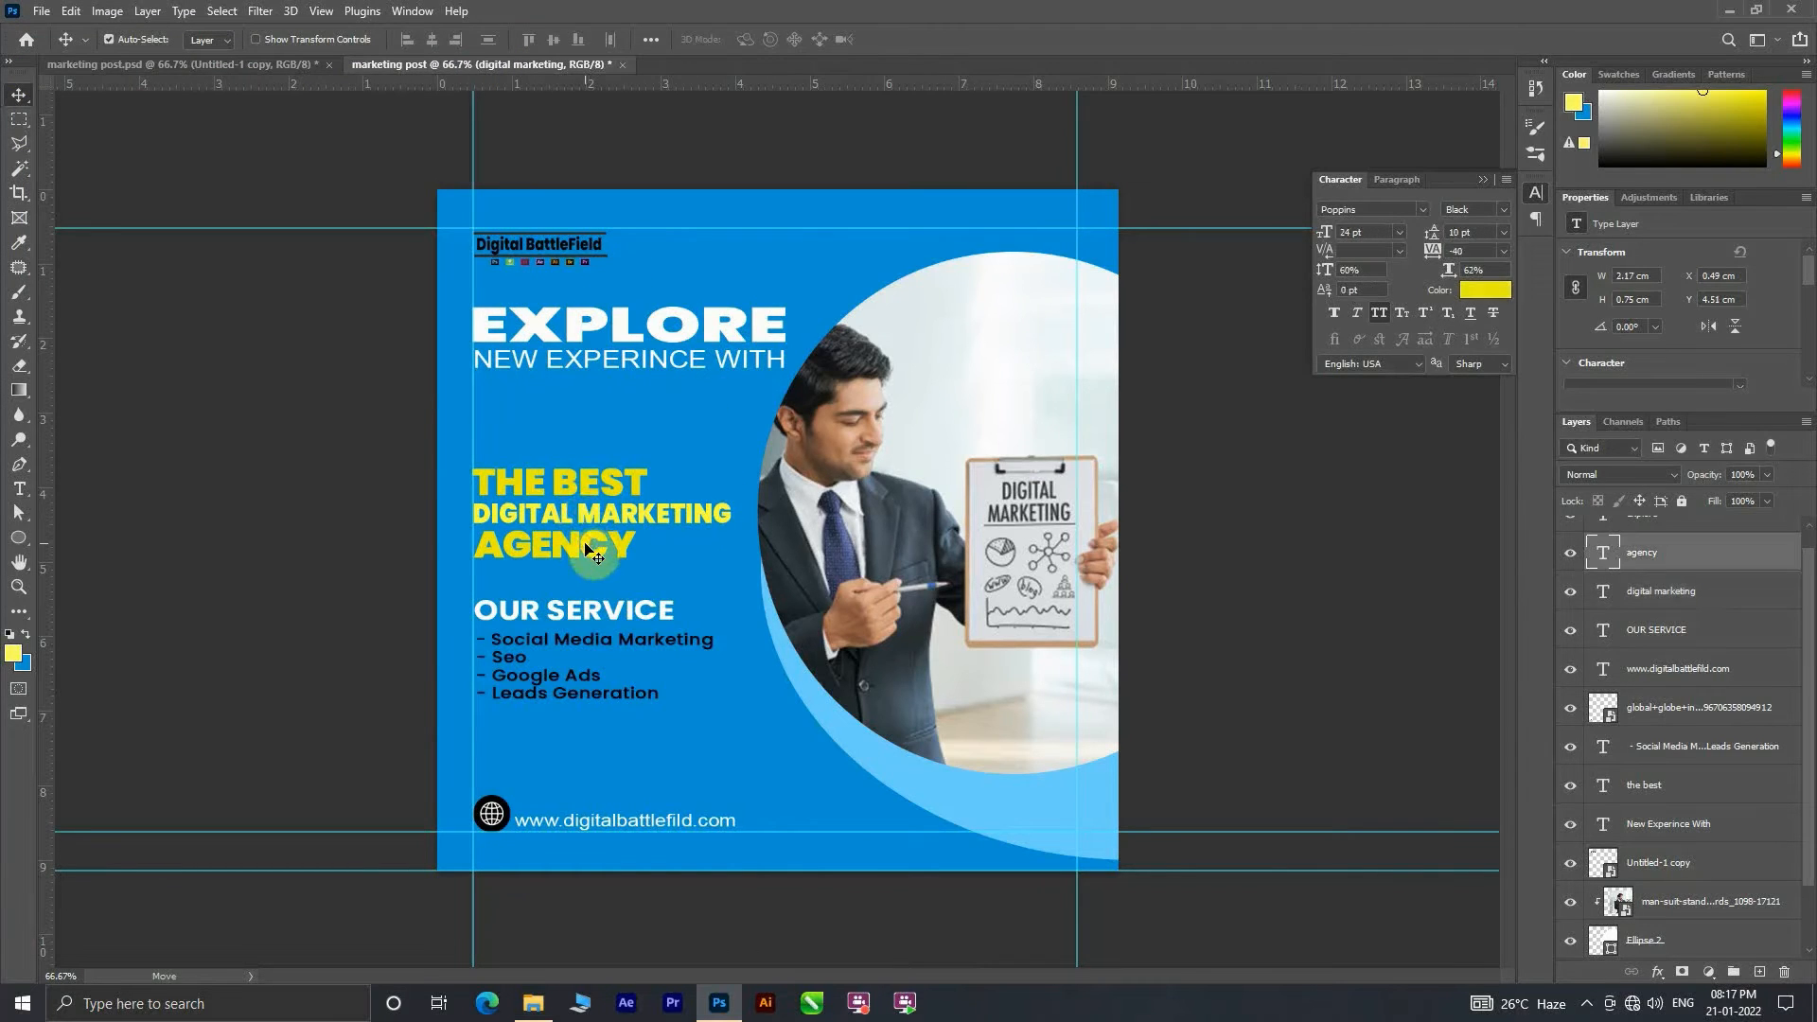
left_click(587, 520)
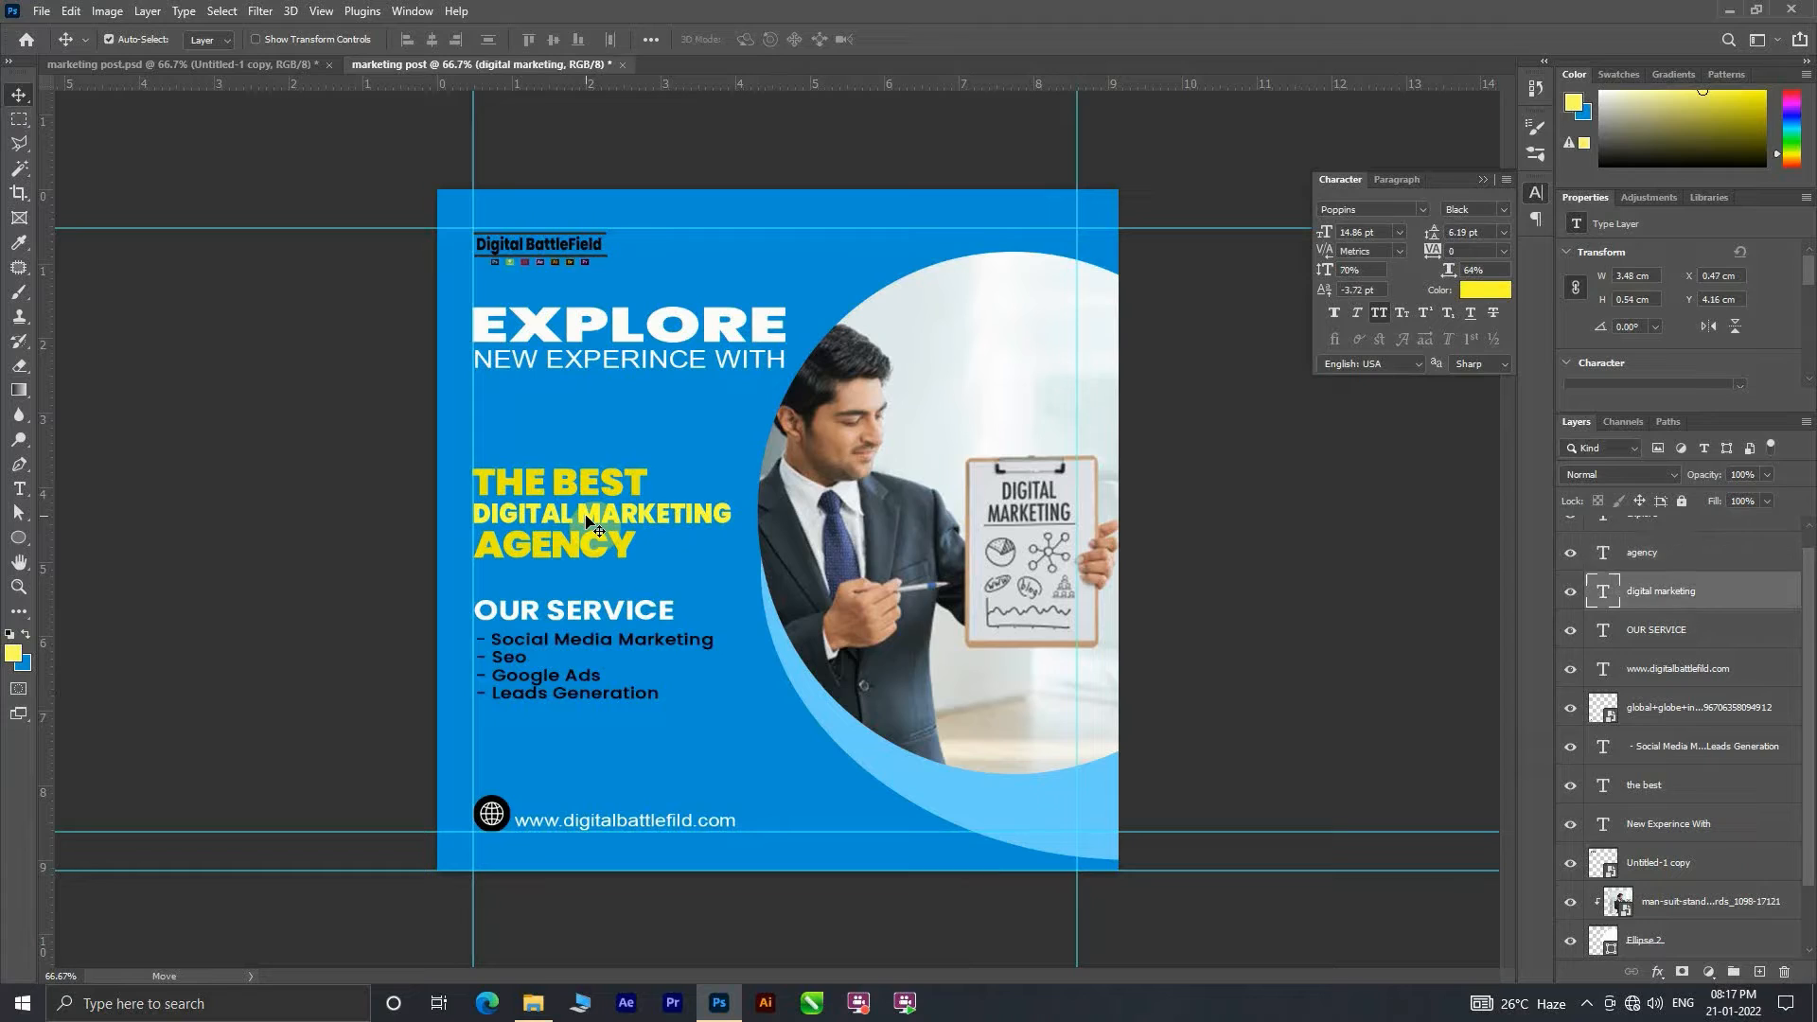
left_click(592, 490)
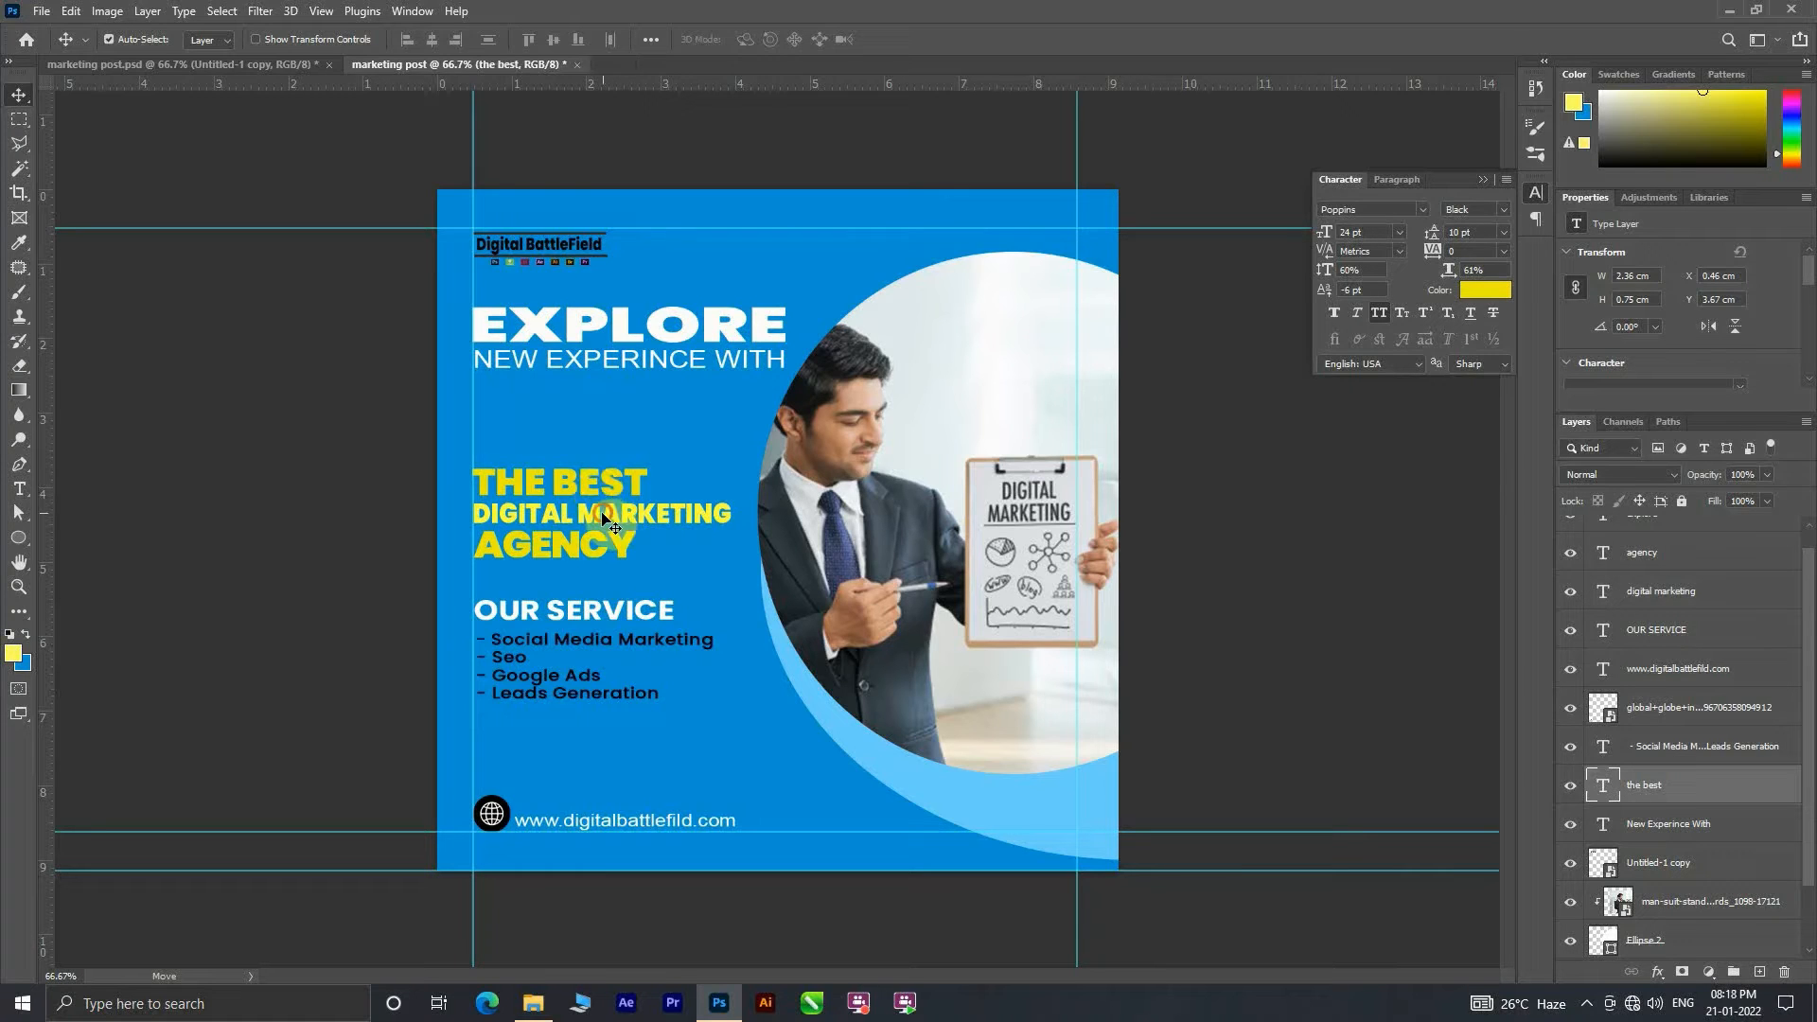
left_click(605, 520)
left_click(1400, 233)
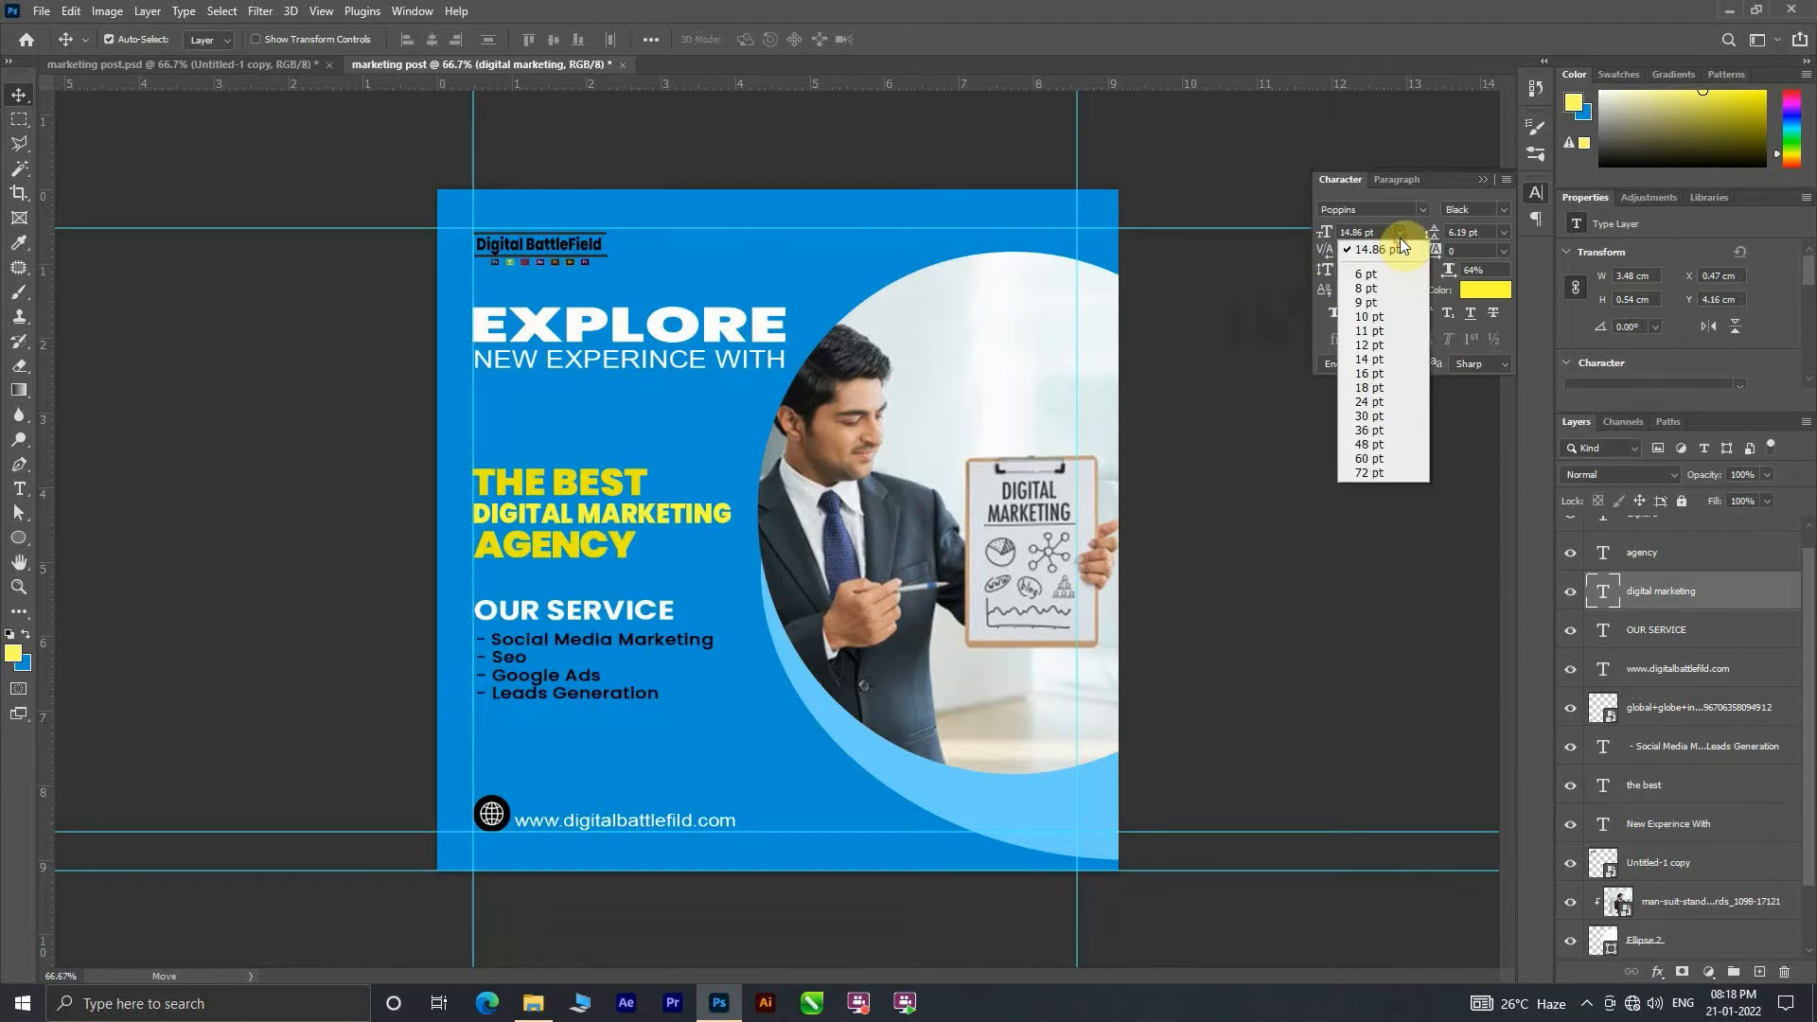
left_click(1384, 399)
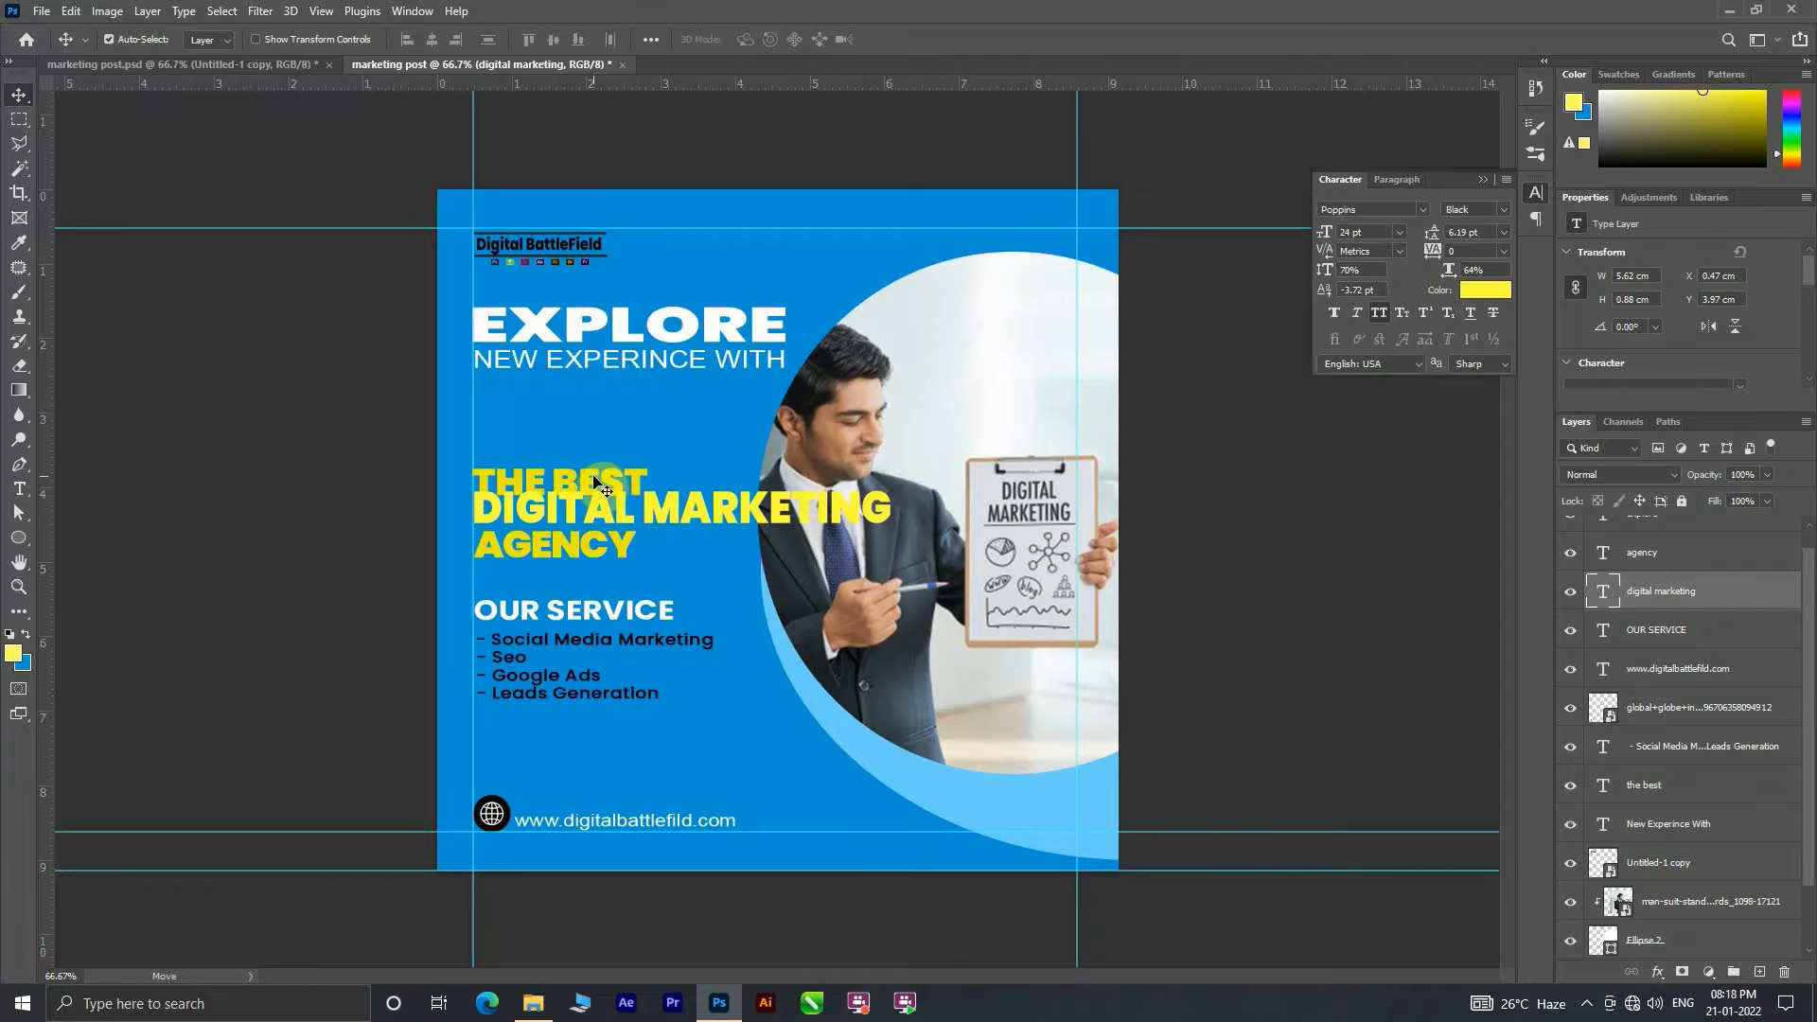
Step: Shift the THE BEST and DIGITAL MARKETING lines slightly upward and set DIGITAL MARKETING to 16 pt
mouse_move(593, 483)
left_mouse_down()
mouse_move(591, 394)
mouse_move(589, 467)
left_mouse_up()
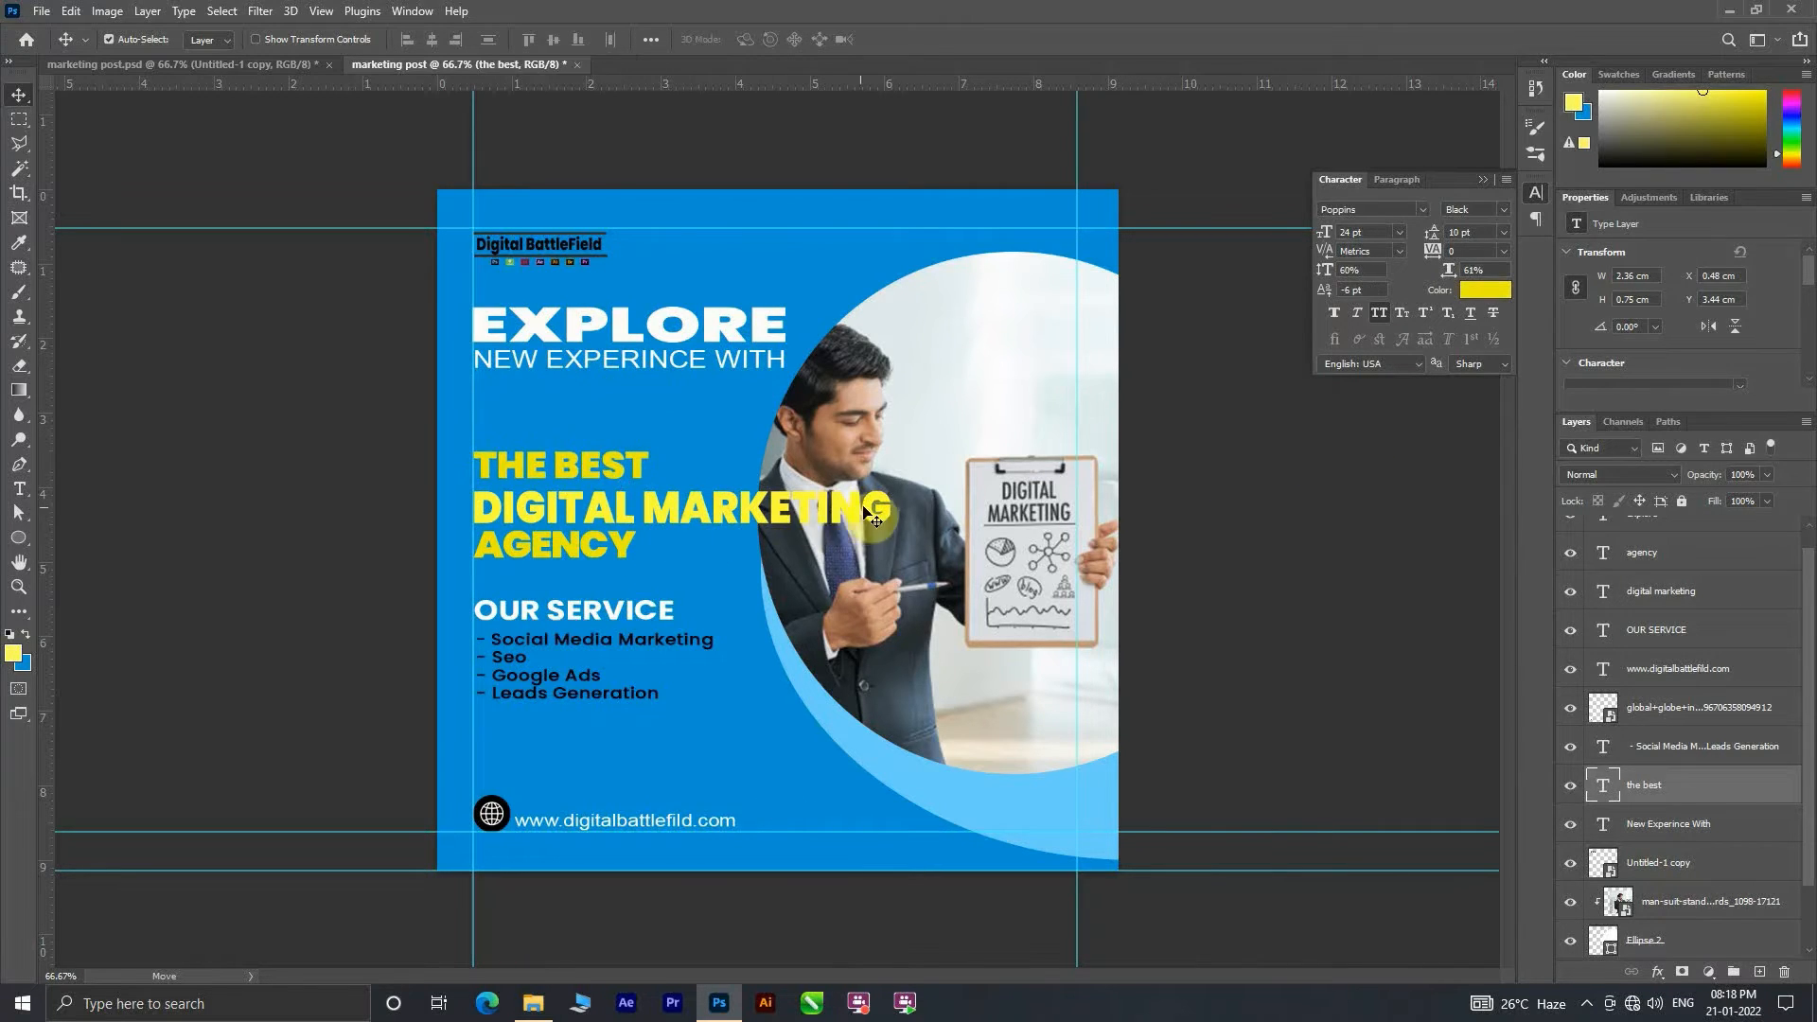
left_click_drag(738, 516, 741, 509)
left_click(1398, 232)
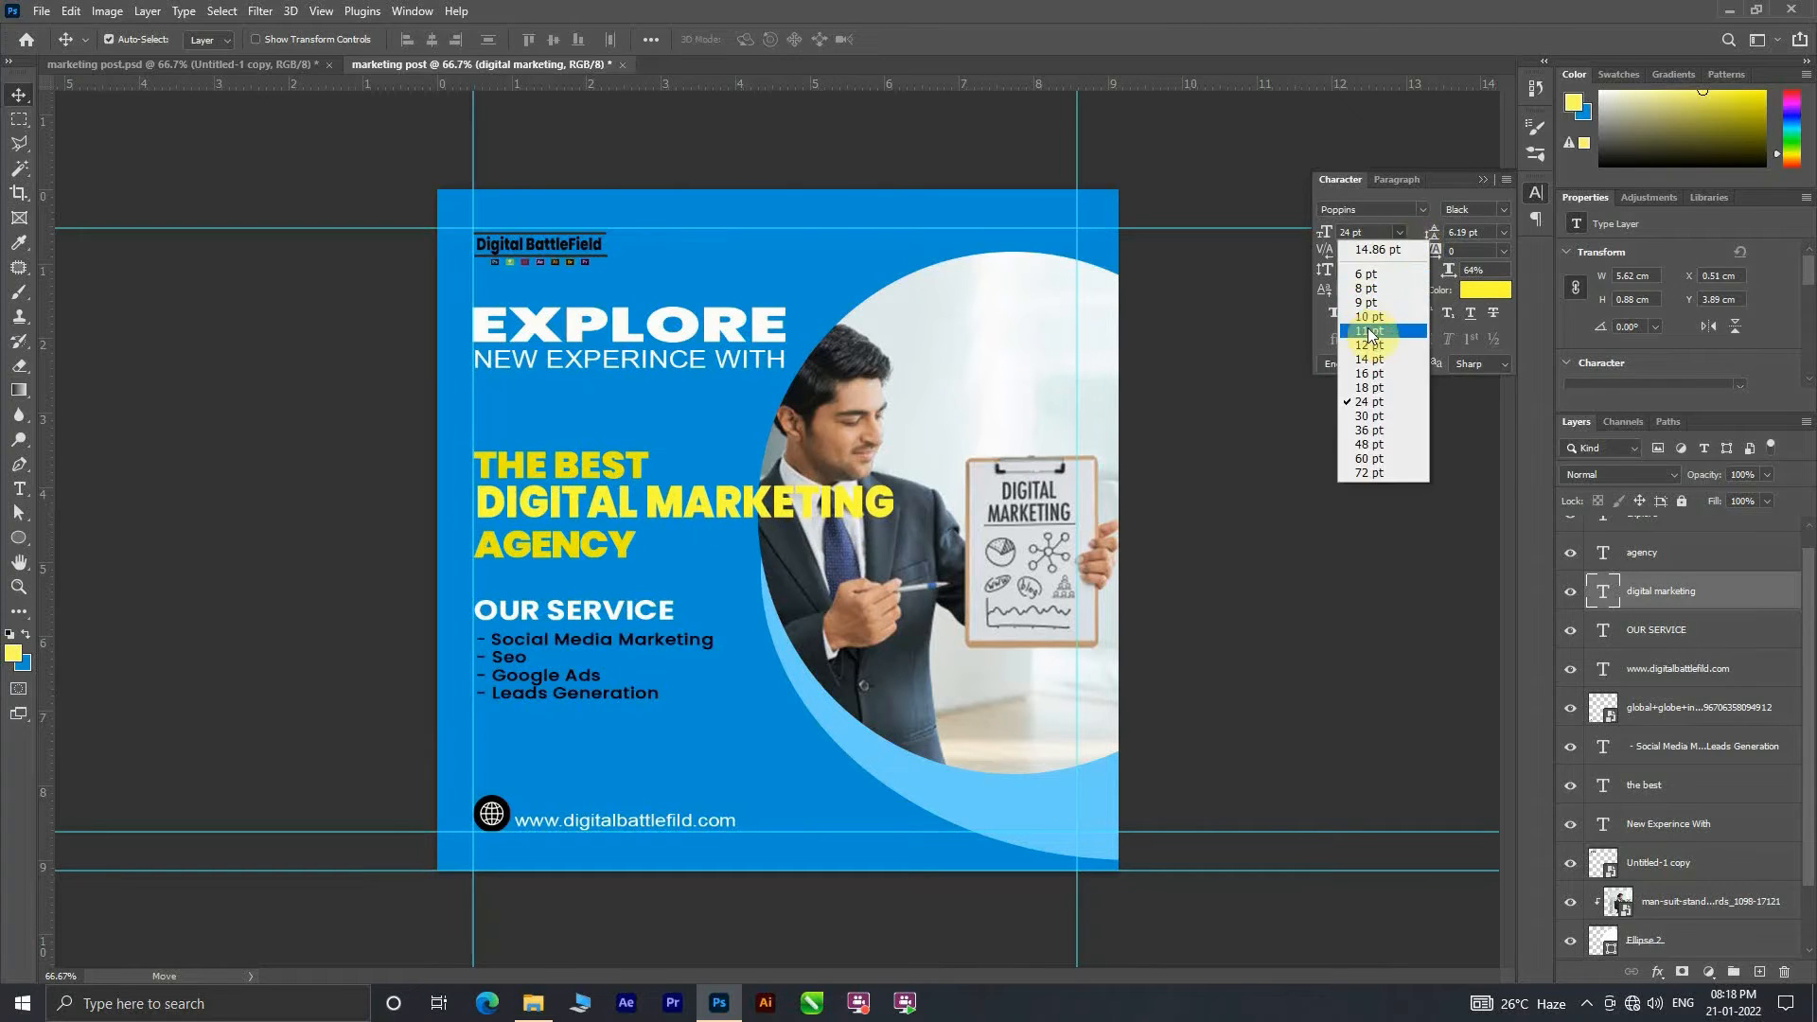
left_click(1369, 331)
left_click(1398, 233)
left_click(1372, 373)
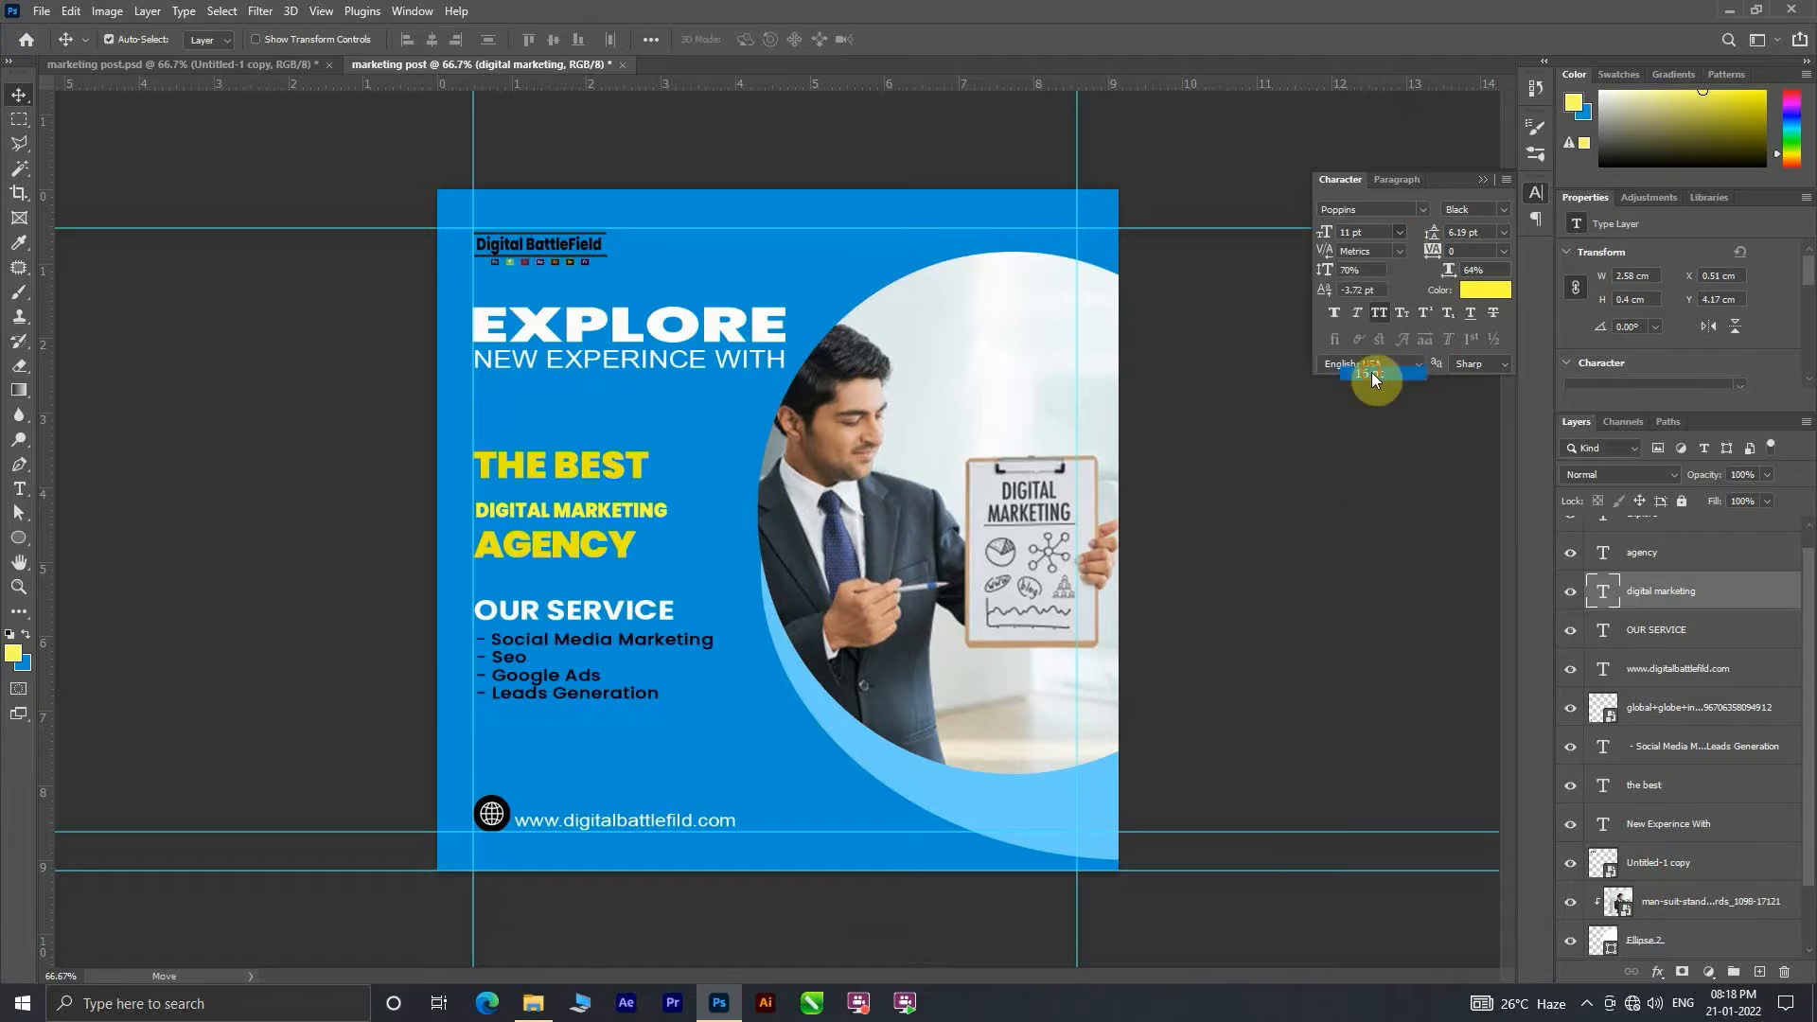
Step: Set the THE BEST line's font size to 12 pt
left_click(627, 471)
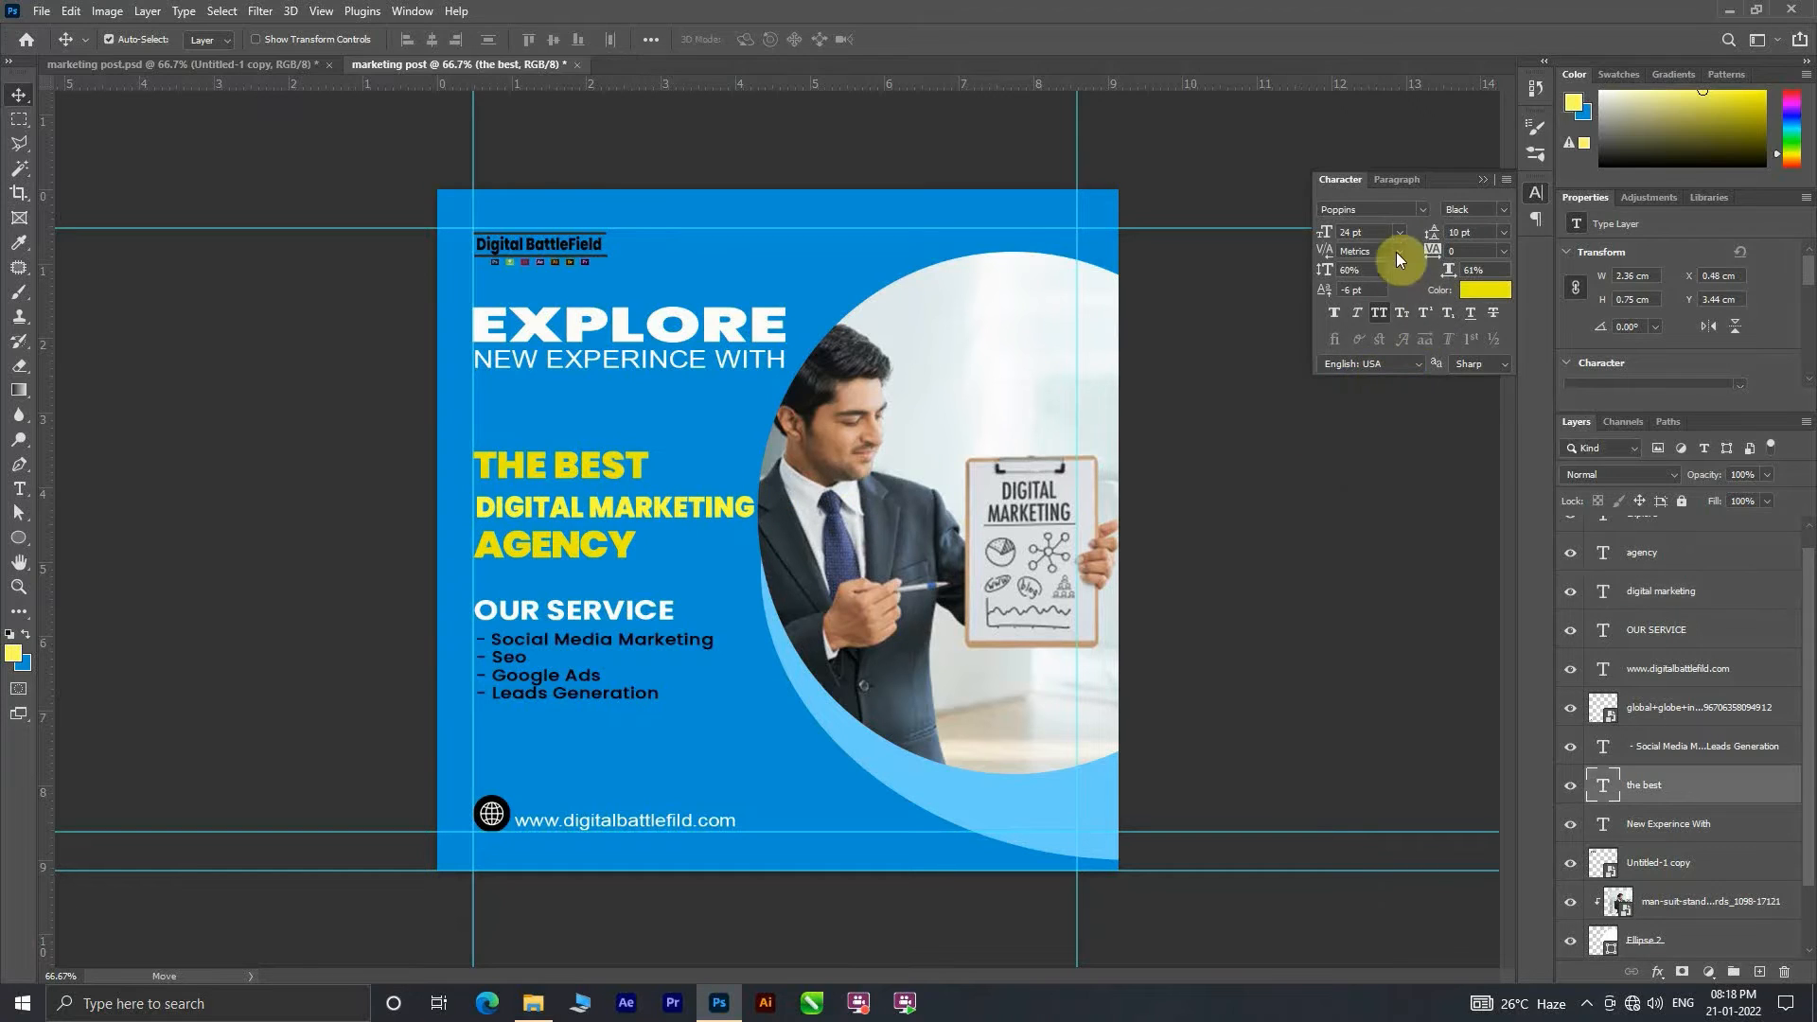
left_click(1398, 232)
left_click(1362, 358)
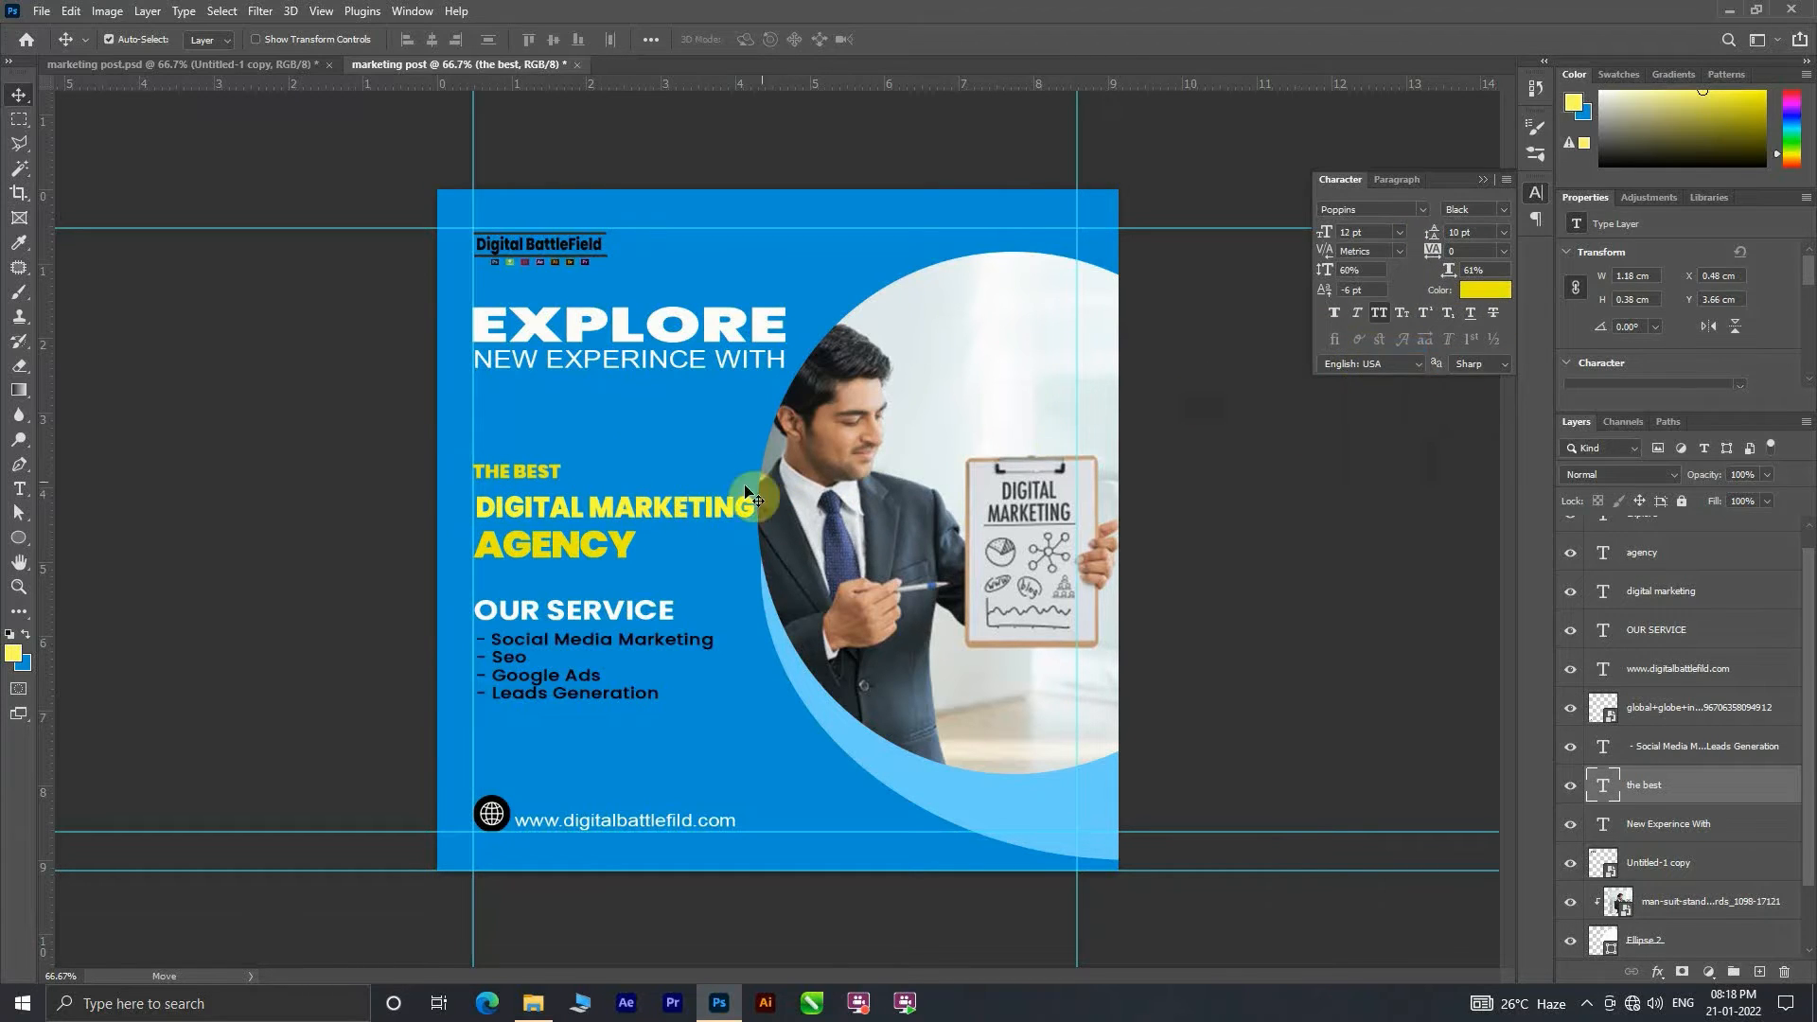
left_click(724, 508)
left_click(530, 470)
left_click(1399, 232)
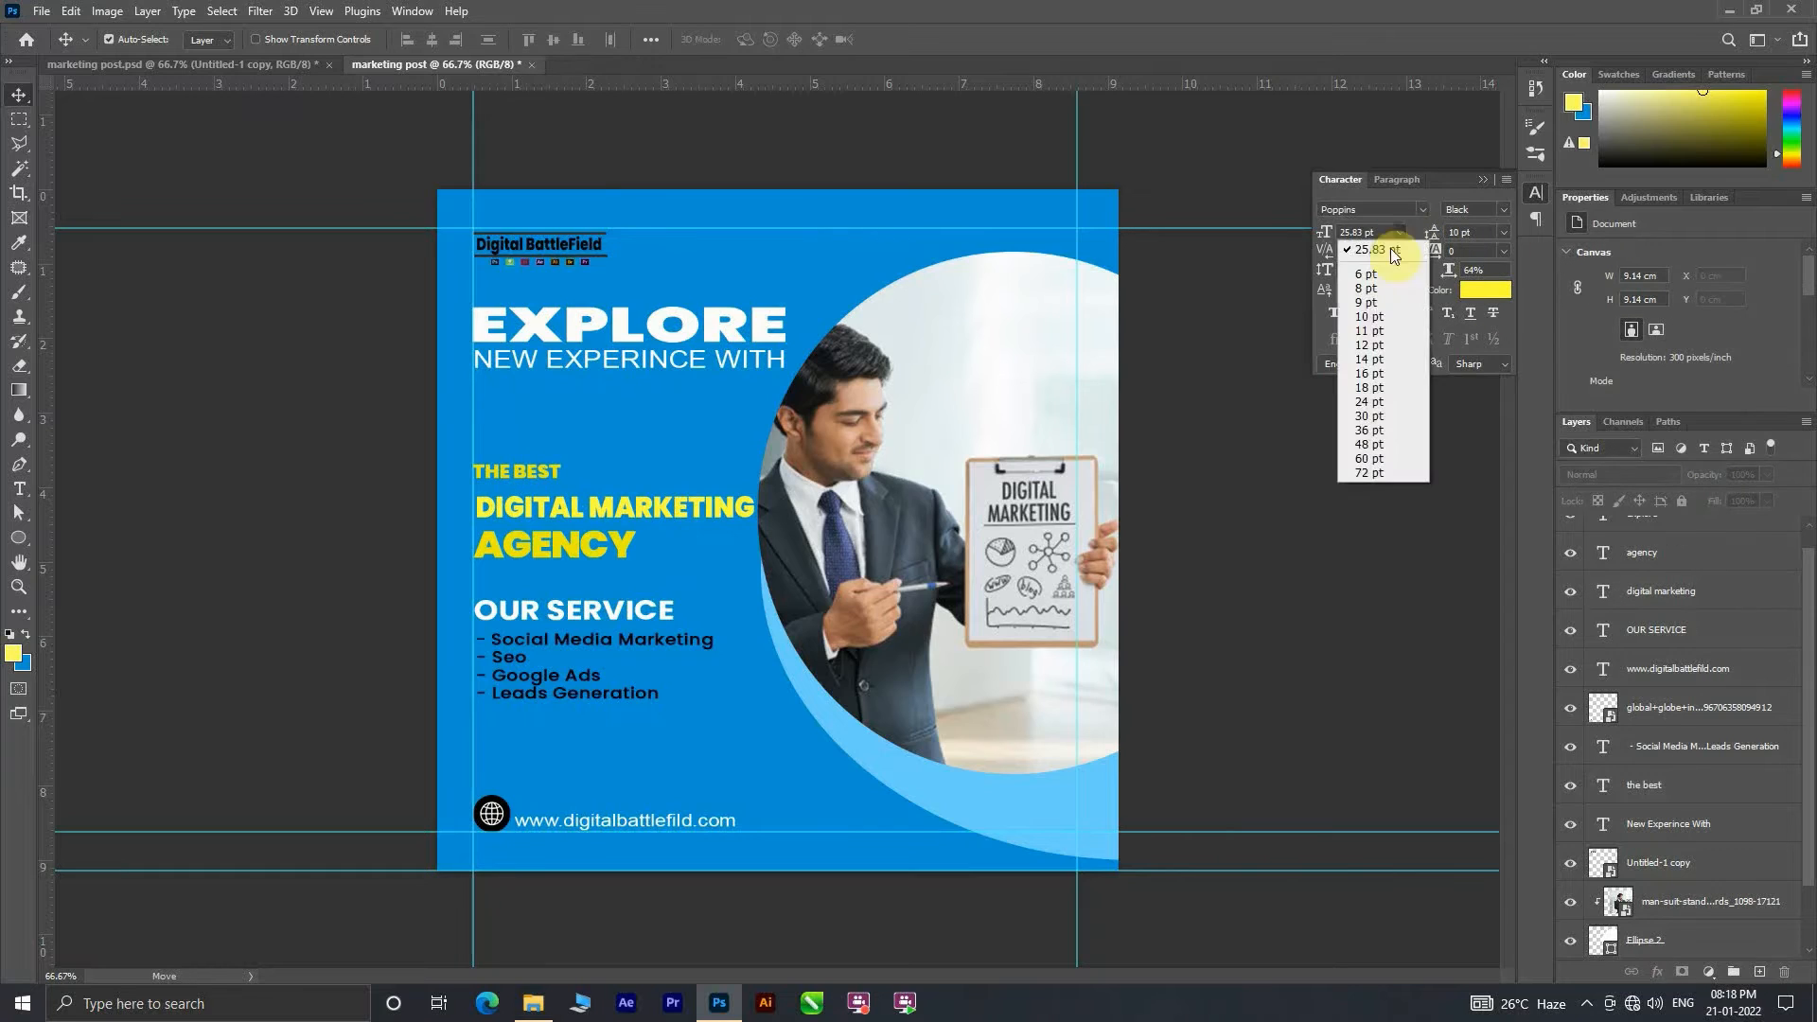
left_click(1410, 351)
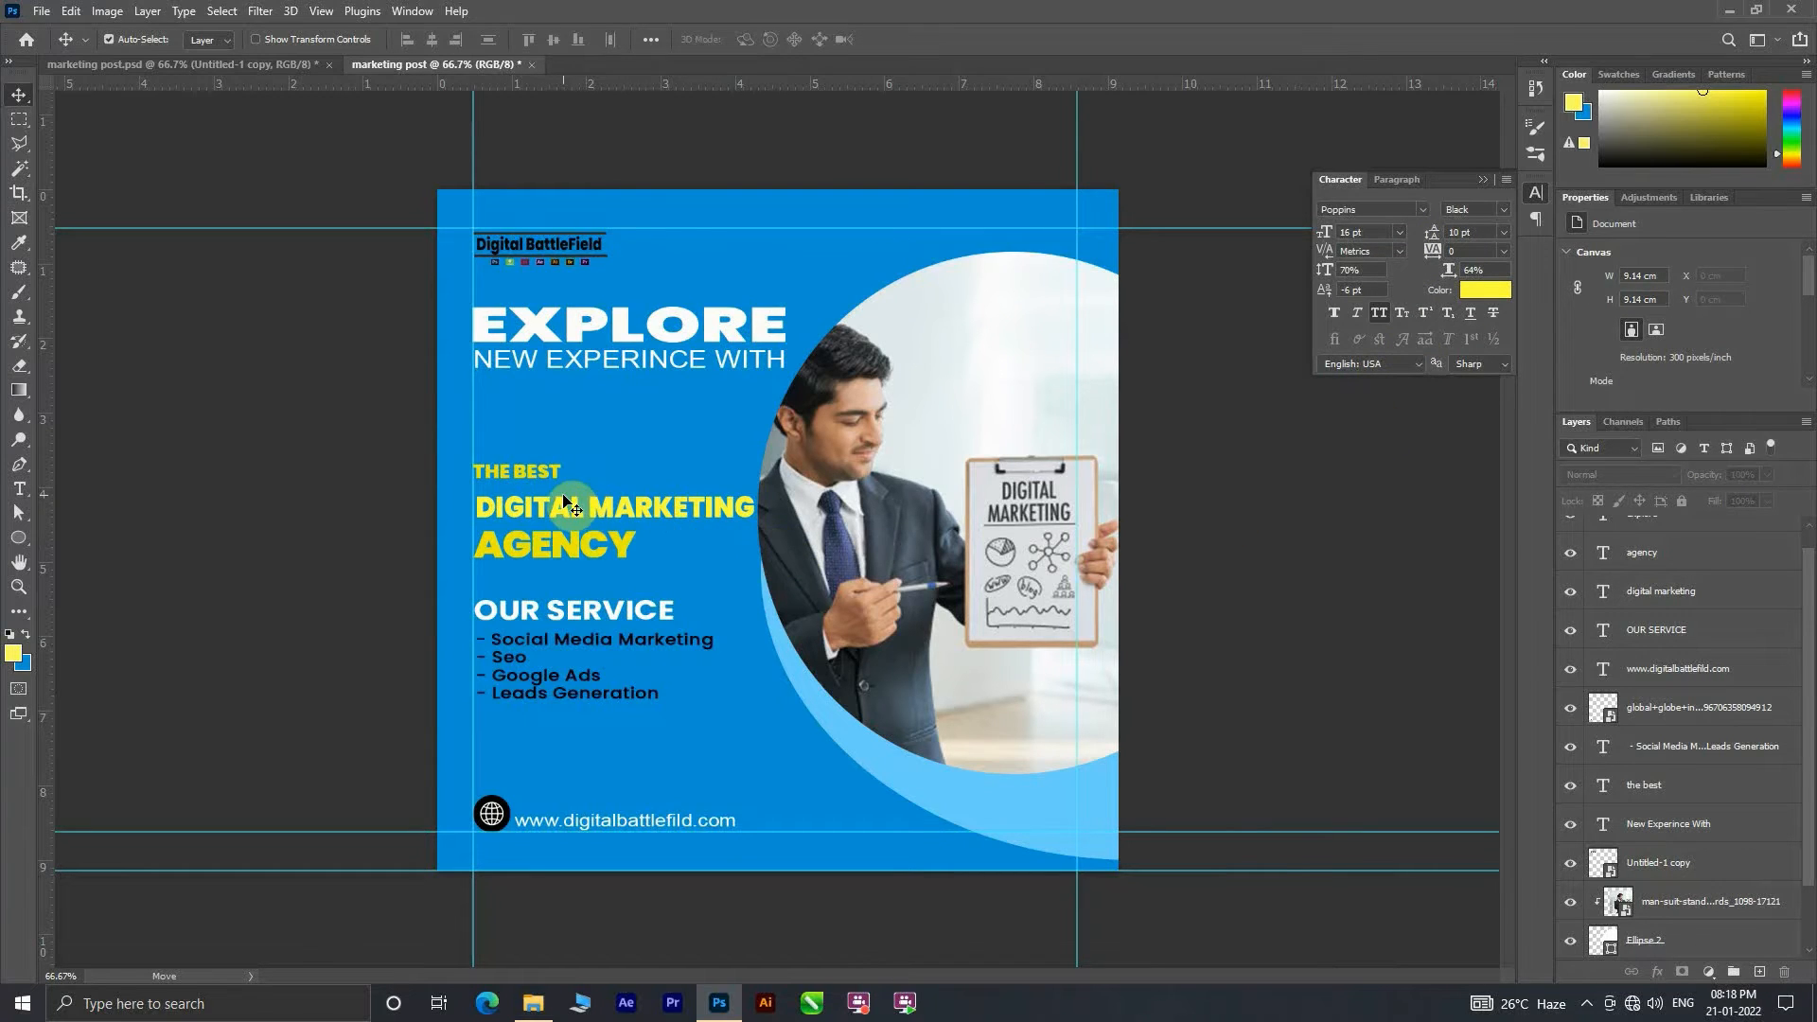
Step: Set the AGENCY line's font size to 16 pt
left_click(560, 557)
left_click(1399, 232)
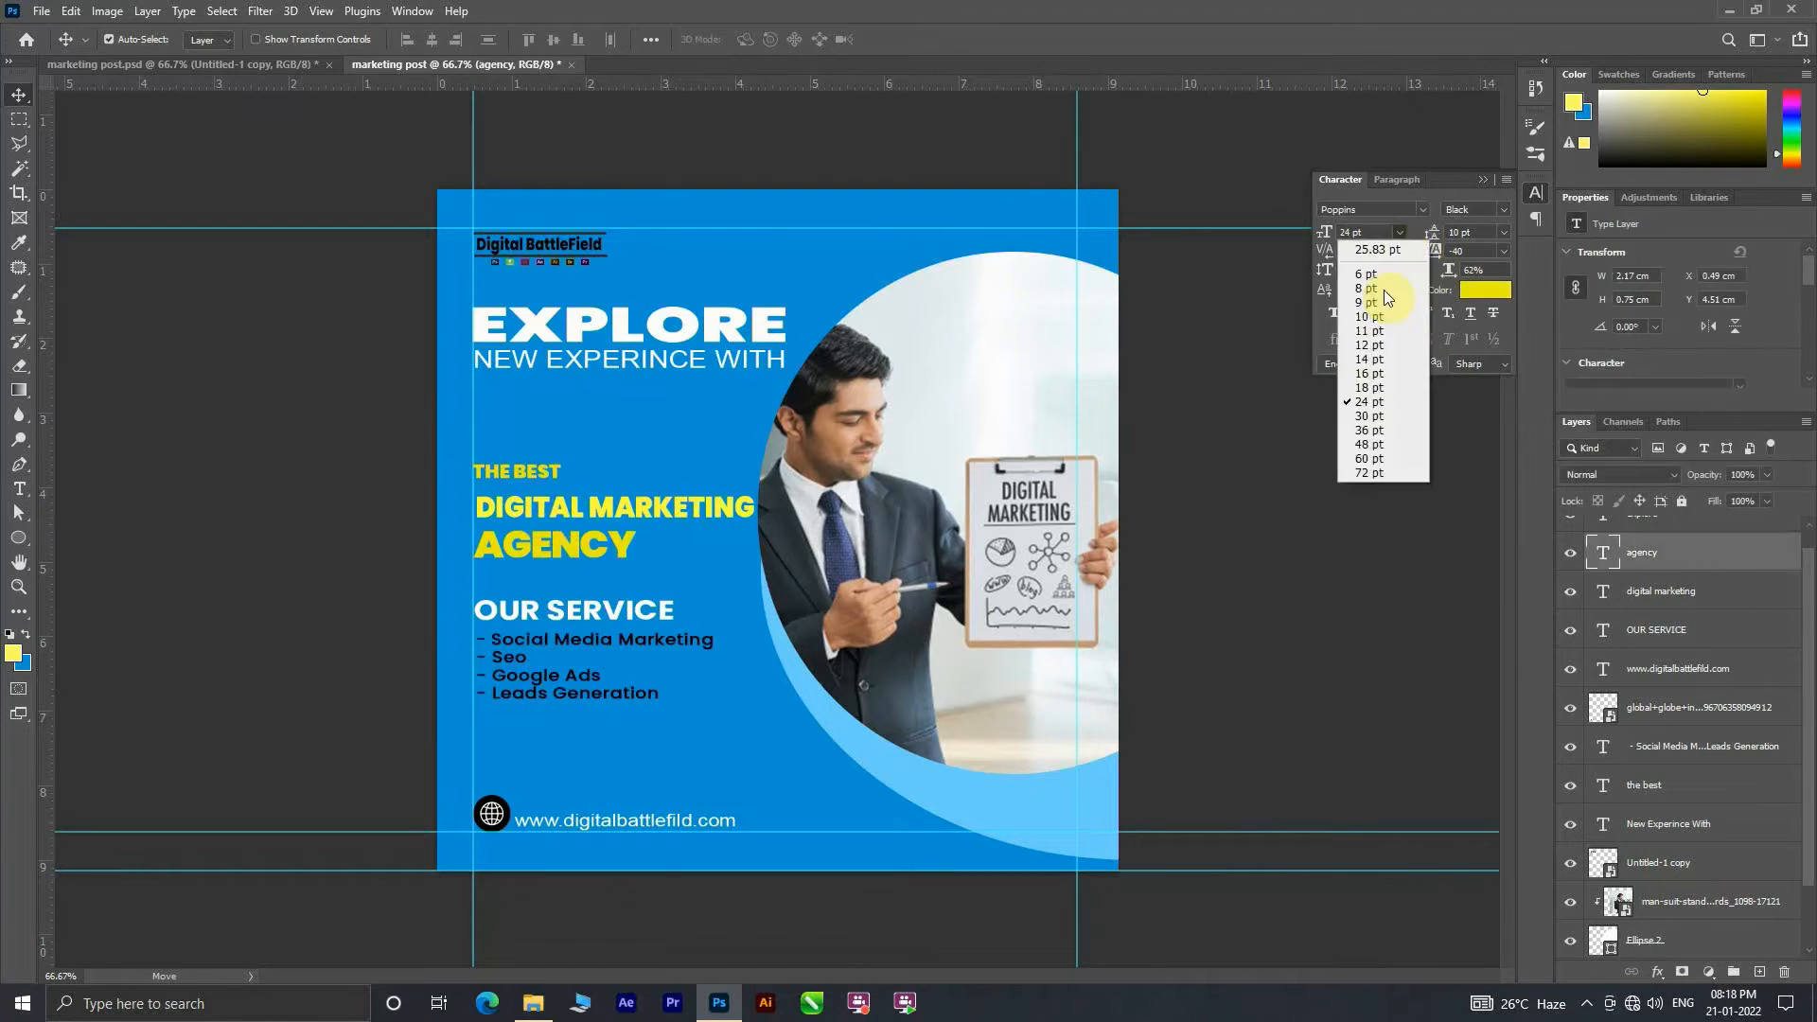
left_click(1362, 378)
Step: Scale THE BEST line up to about 149% and place it just above DIGITAL MARKETING
left_click_drag(522, 473, 566, 489)
key("ctrl+t")
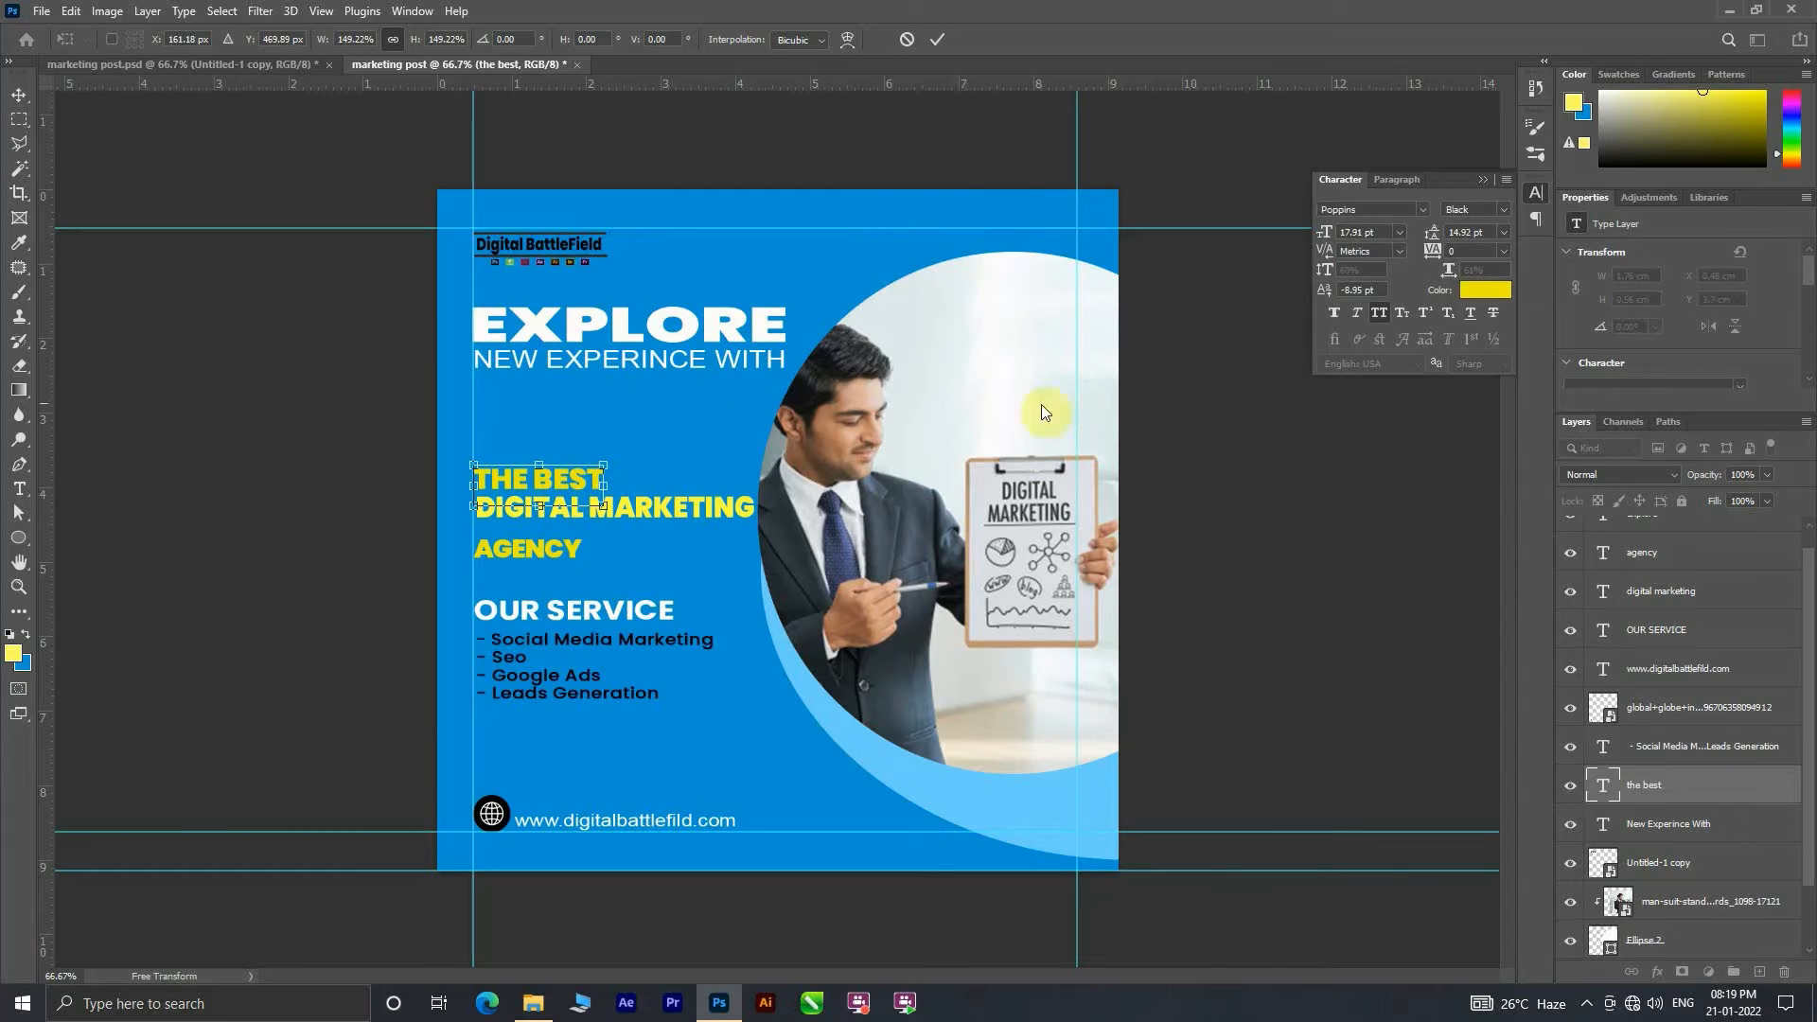
left_click(939, 39)
Step: Set the AGENCY line's font size to 18 pt and move it up close beneath DIGITAL MARKETING
left_click_drag(526, 555, 528, 546)
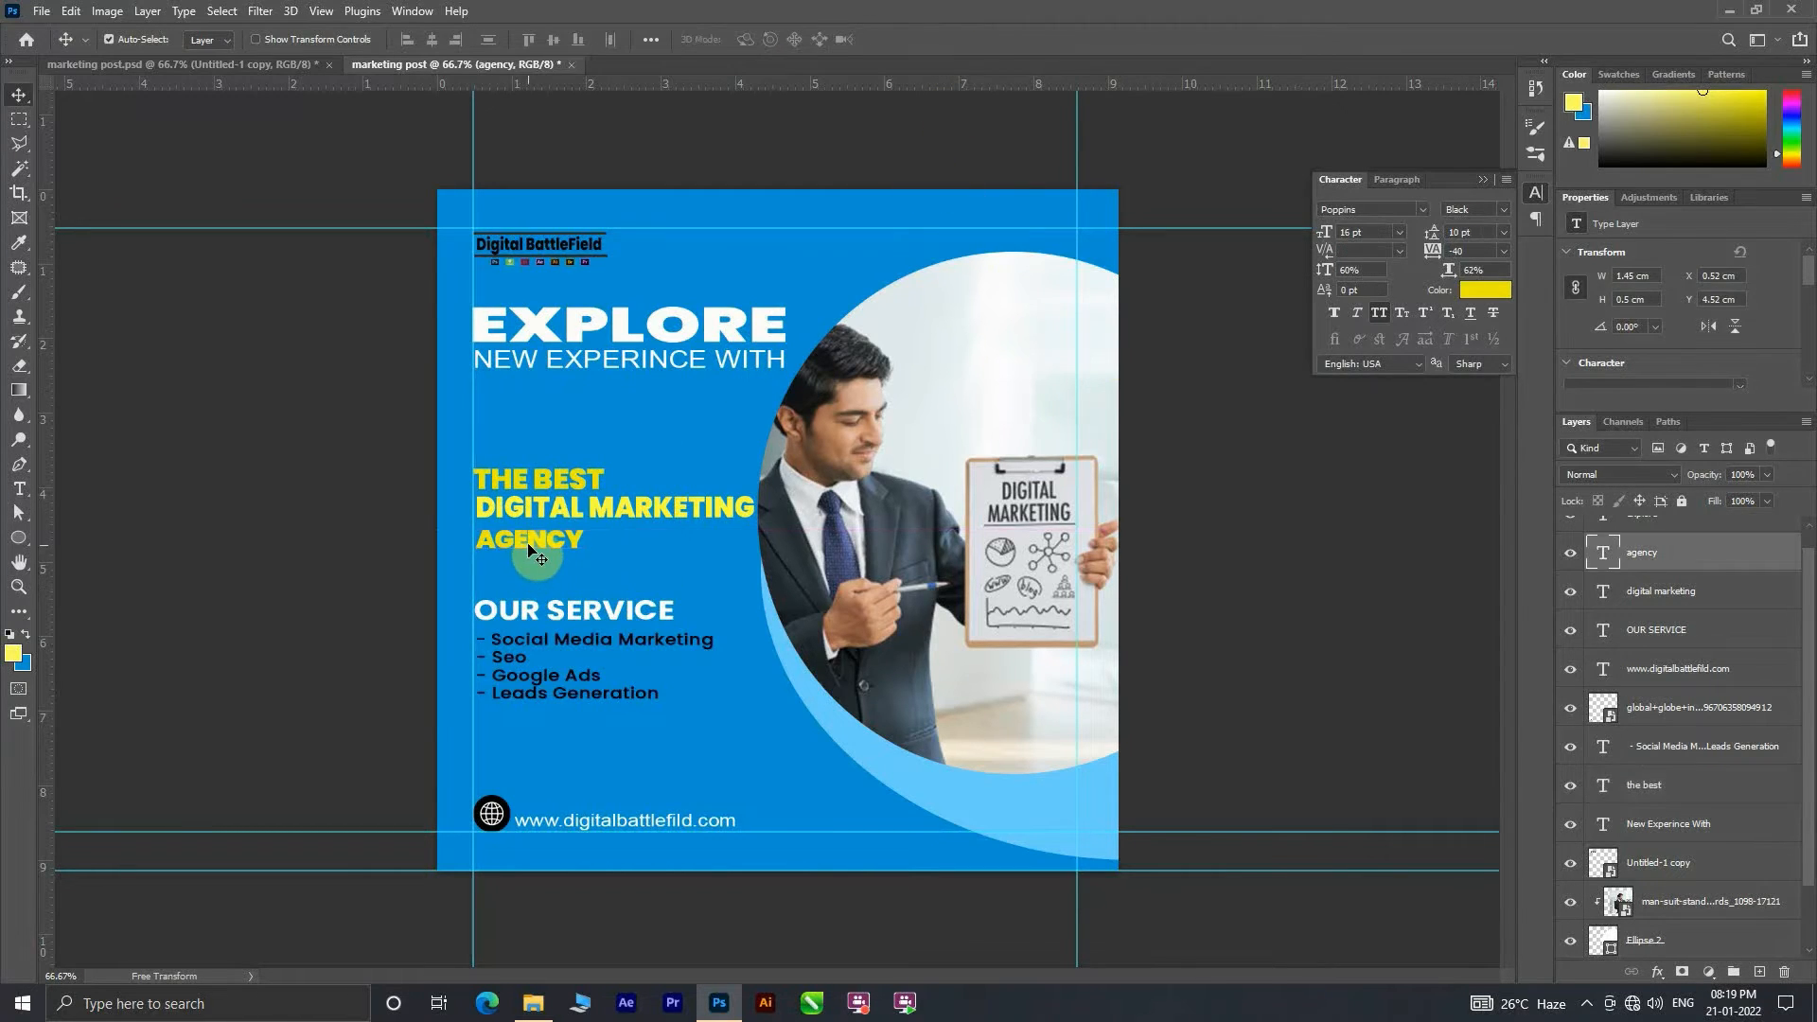
left_click(1399, 232)
left_click(1362, 388)
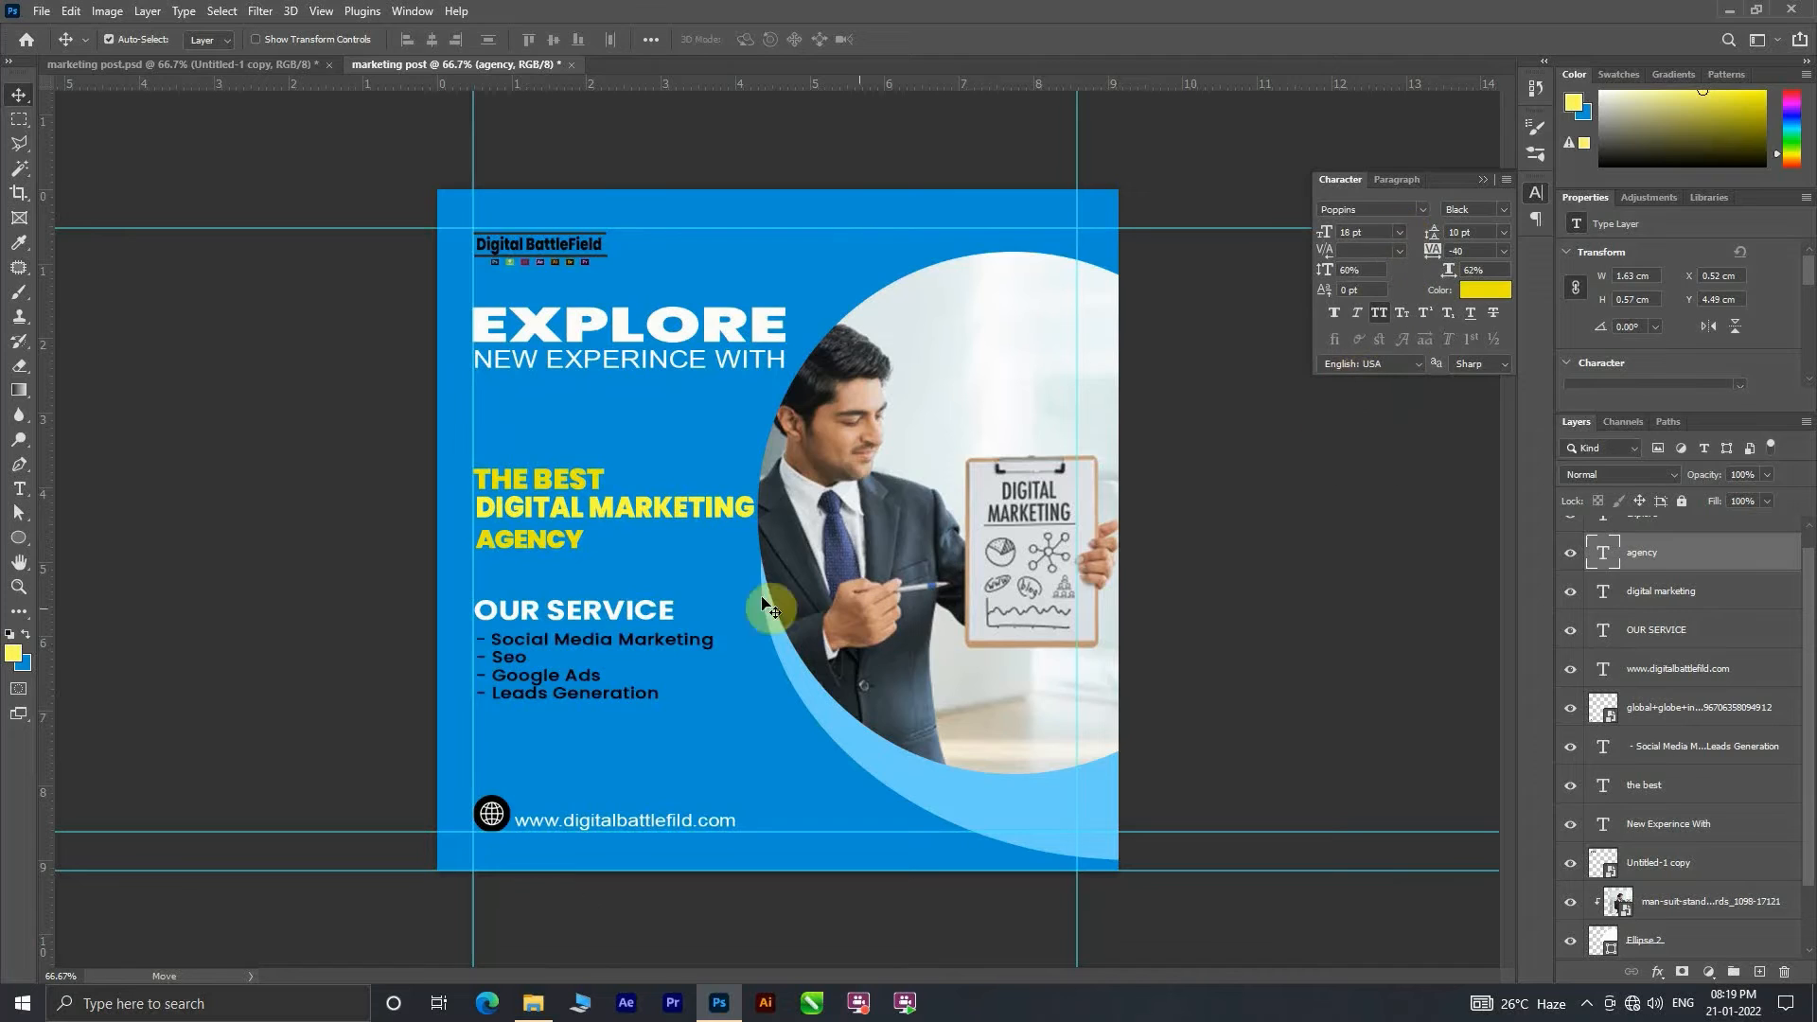
left_click_drag(557, 541, 558, 536)
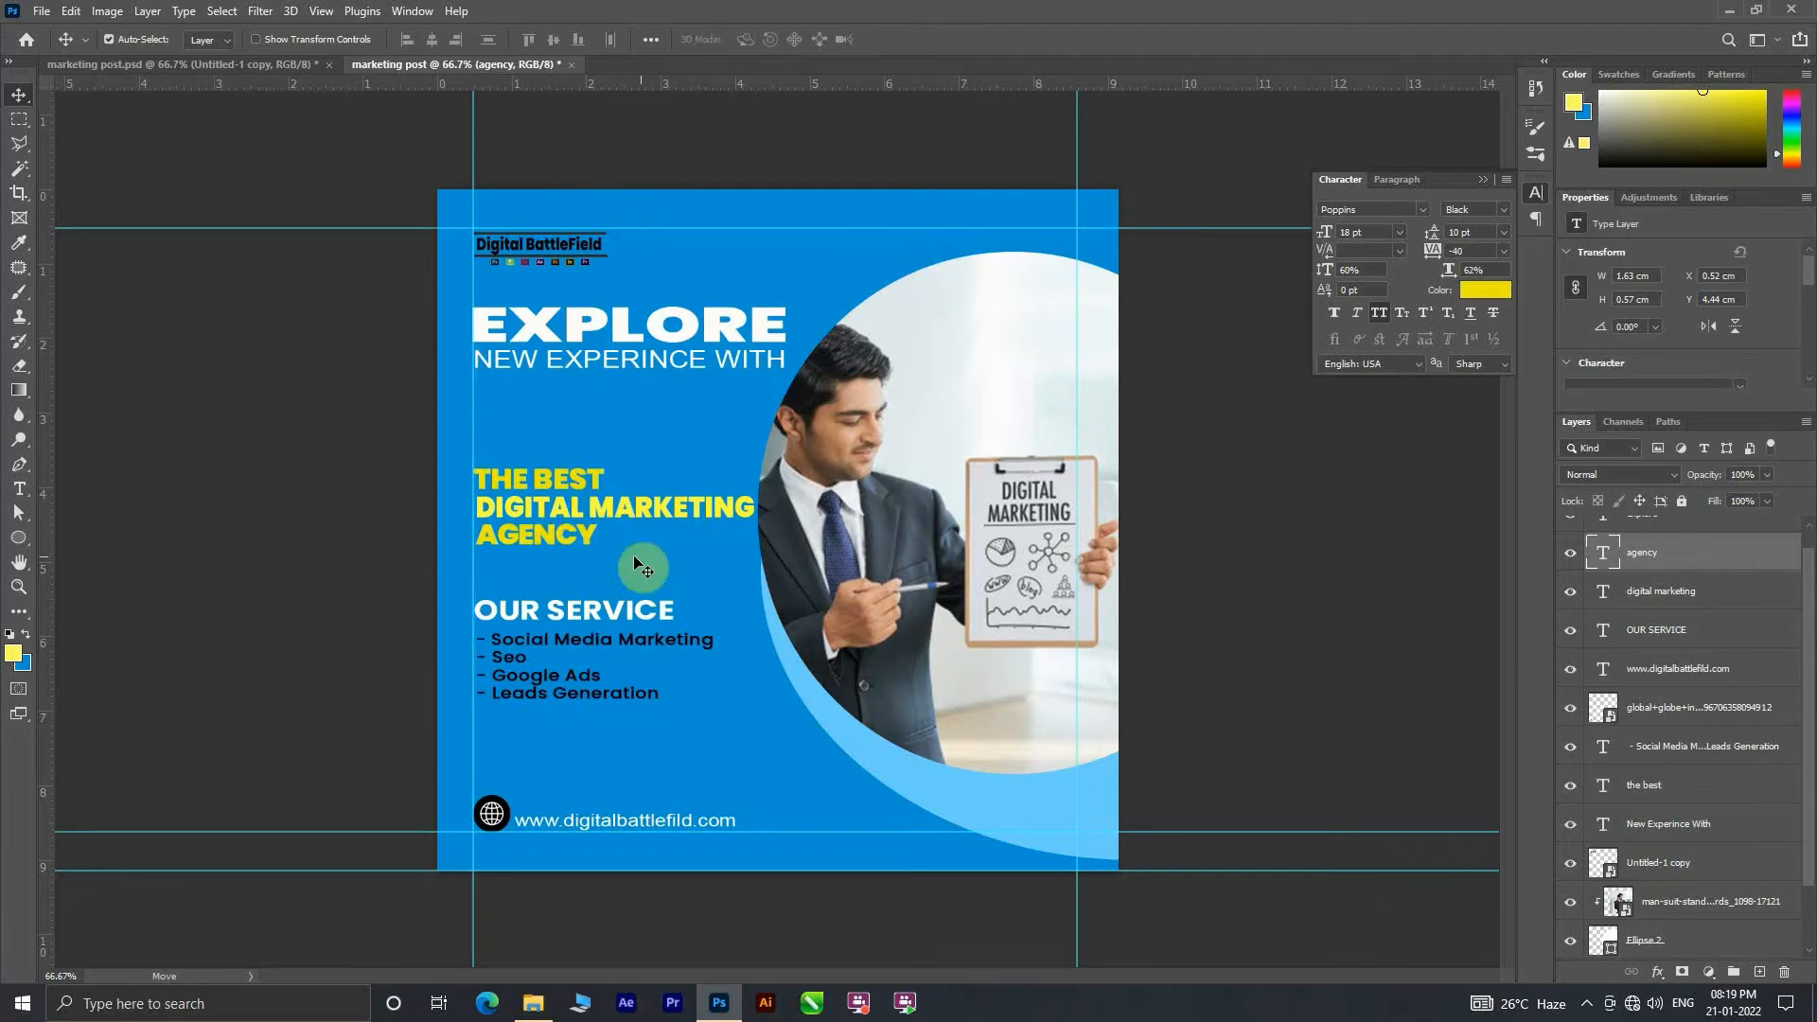
Step: Set THE BEST line's font size to 18 pt
left_click(588, 485)
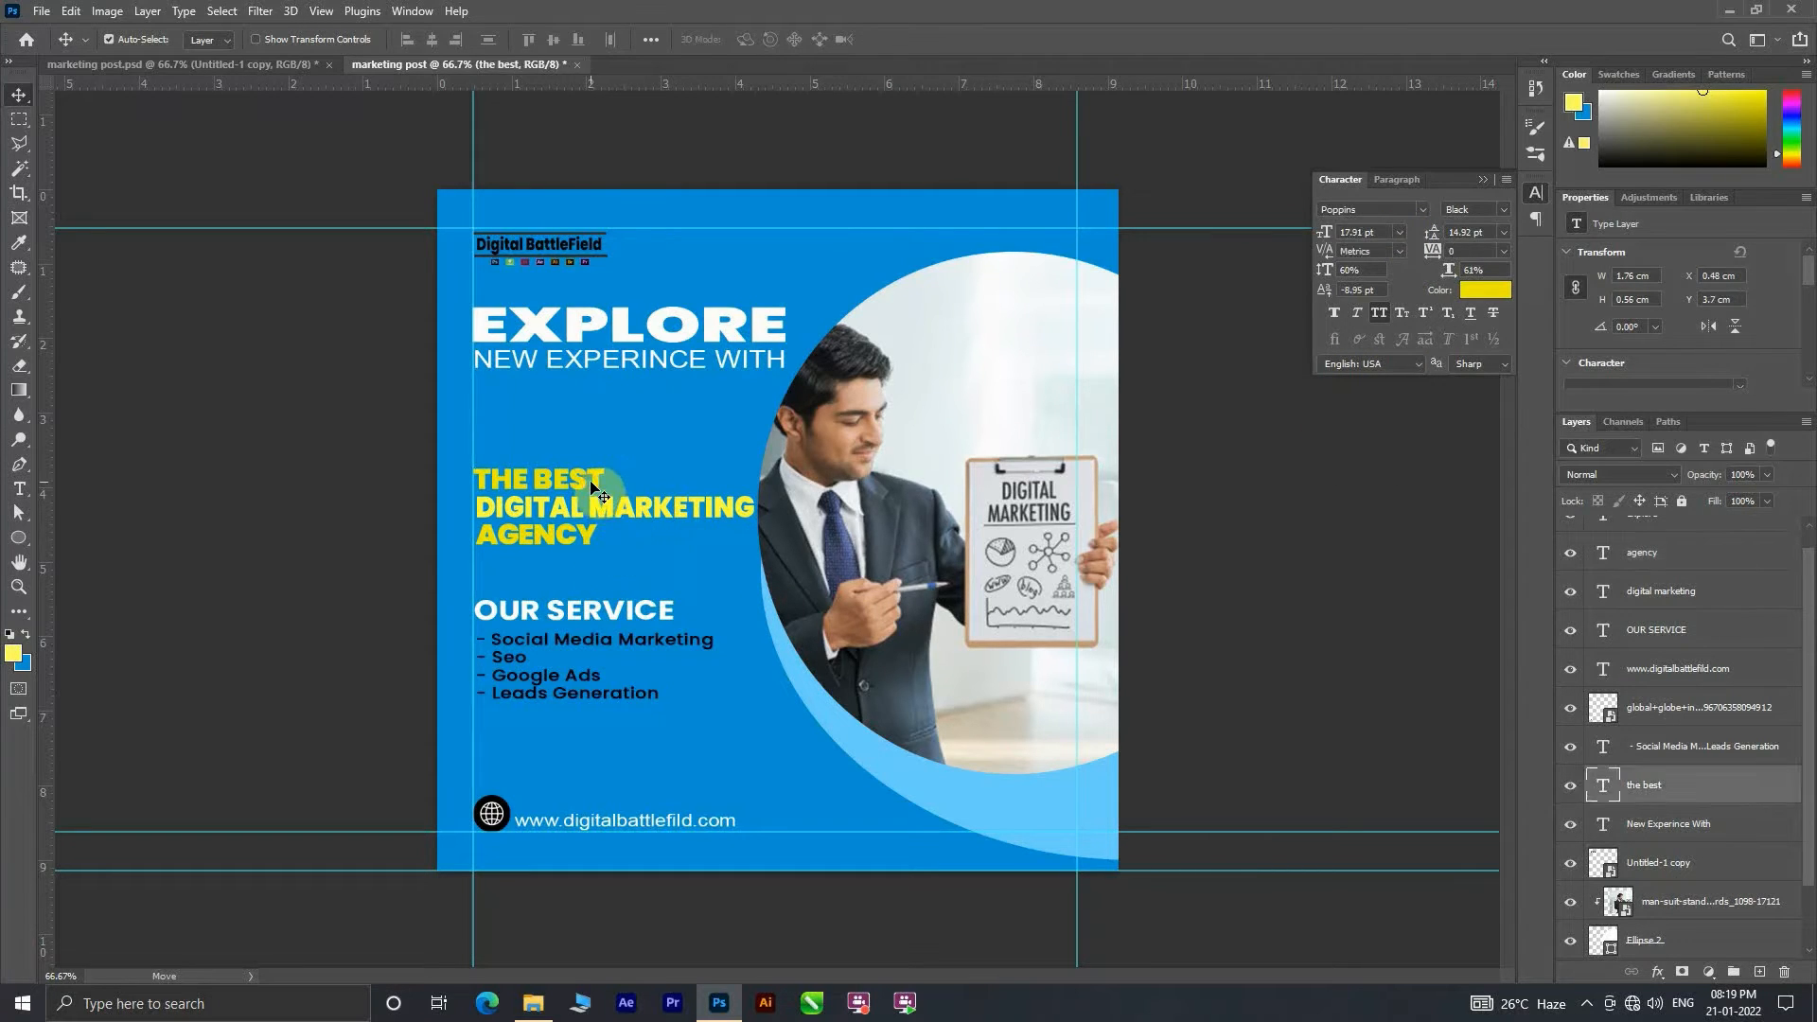
left_click(1400, 233)
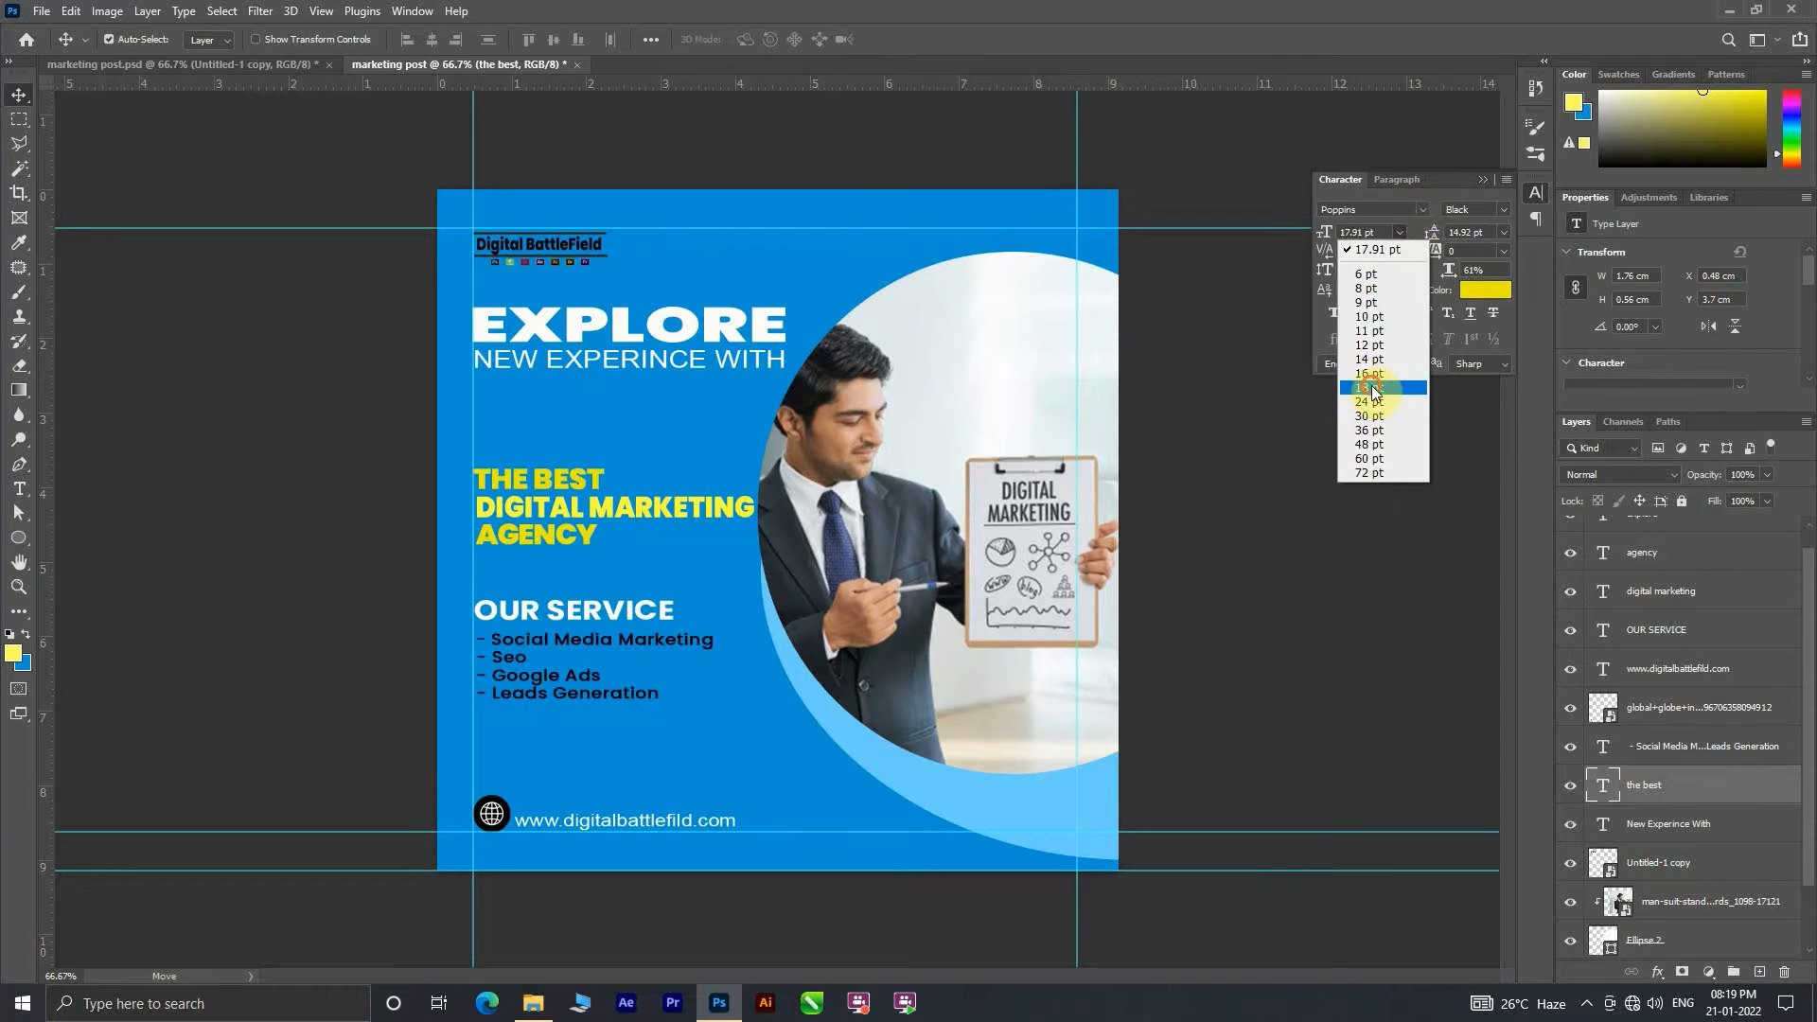
left_click(1373, 389)
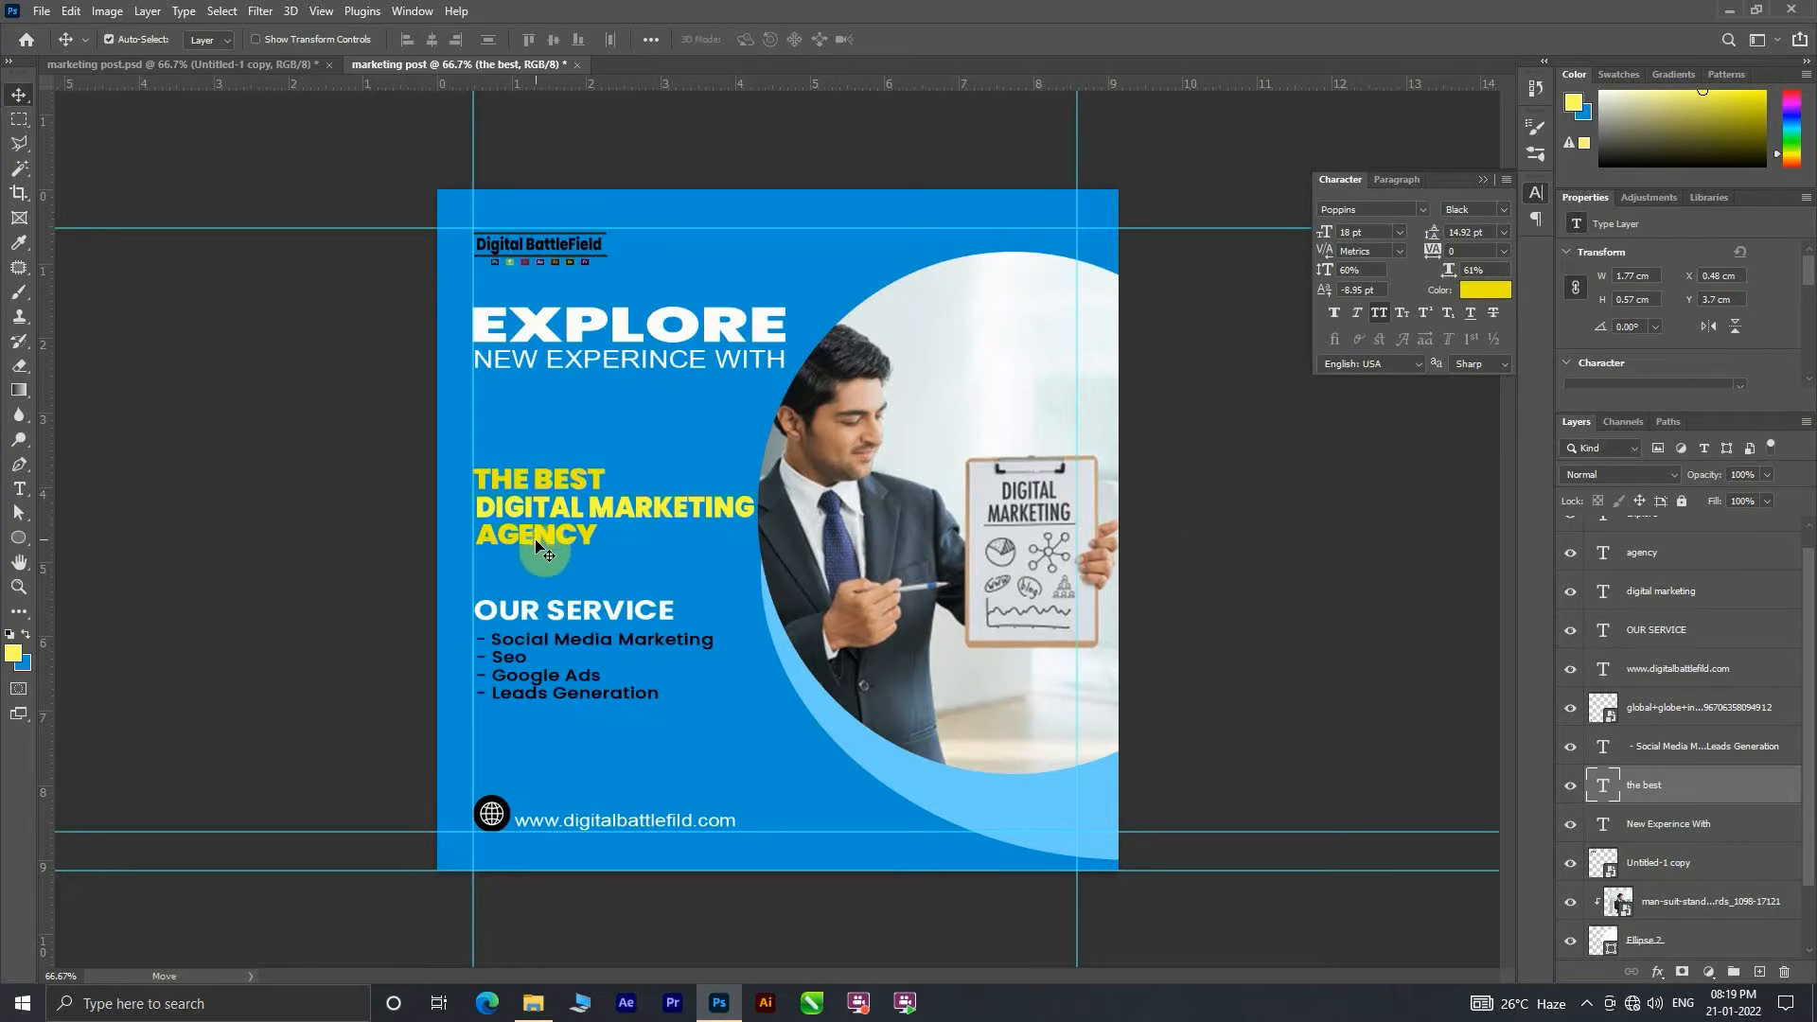
Step: Align the yellow text lines with the left margin guide and shift NEW EXPERINCE WITH slightly down
left_click_drag(546, 492, 551, 541)
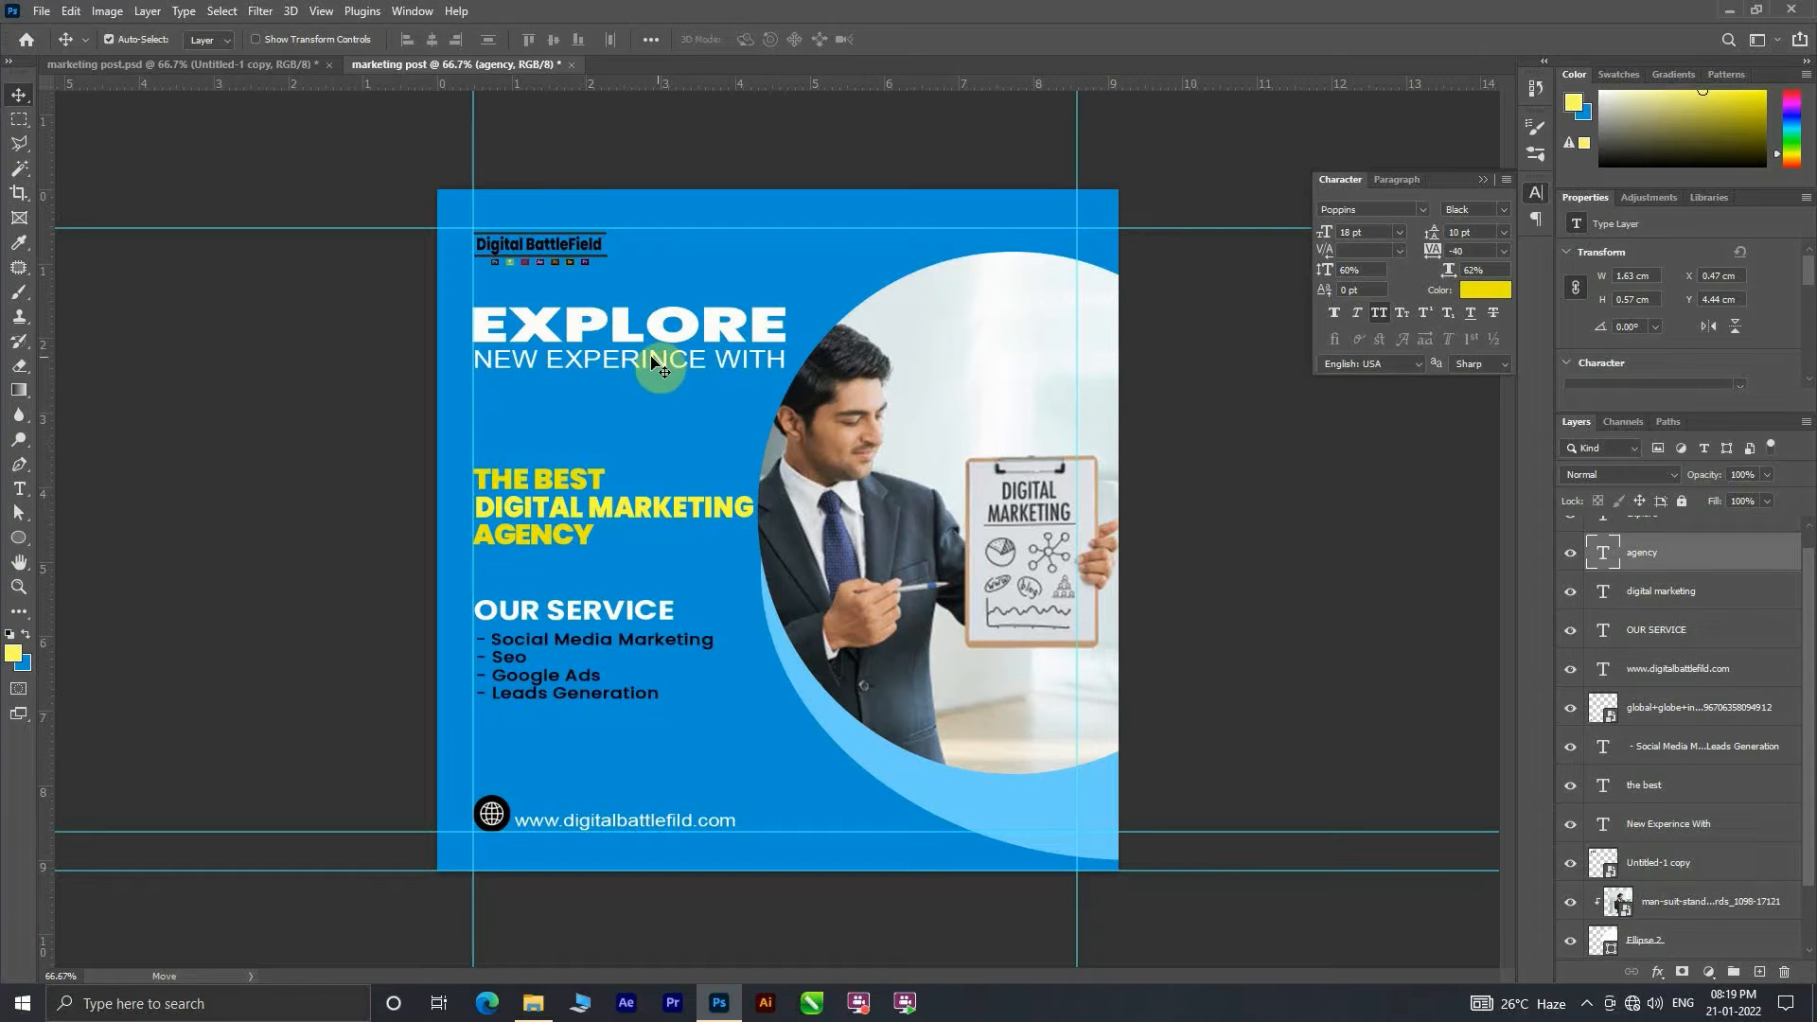
left_click_drag(619, 369, 616, 373)
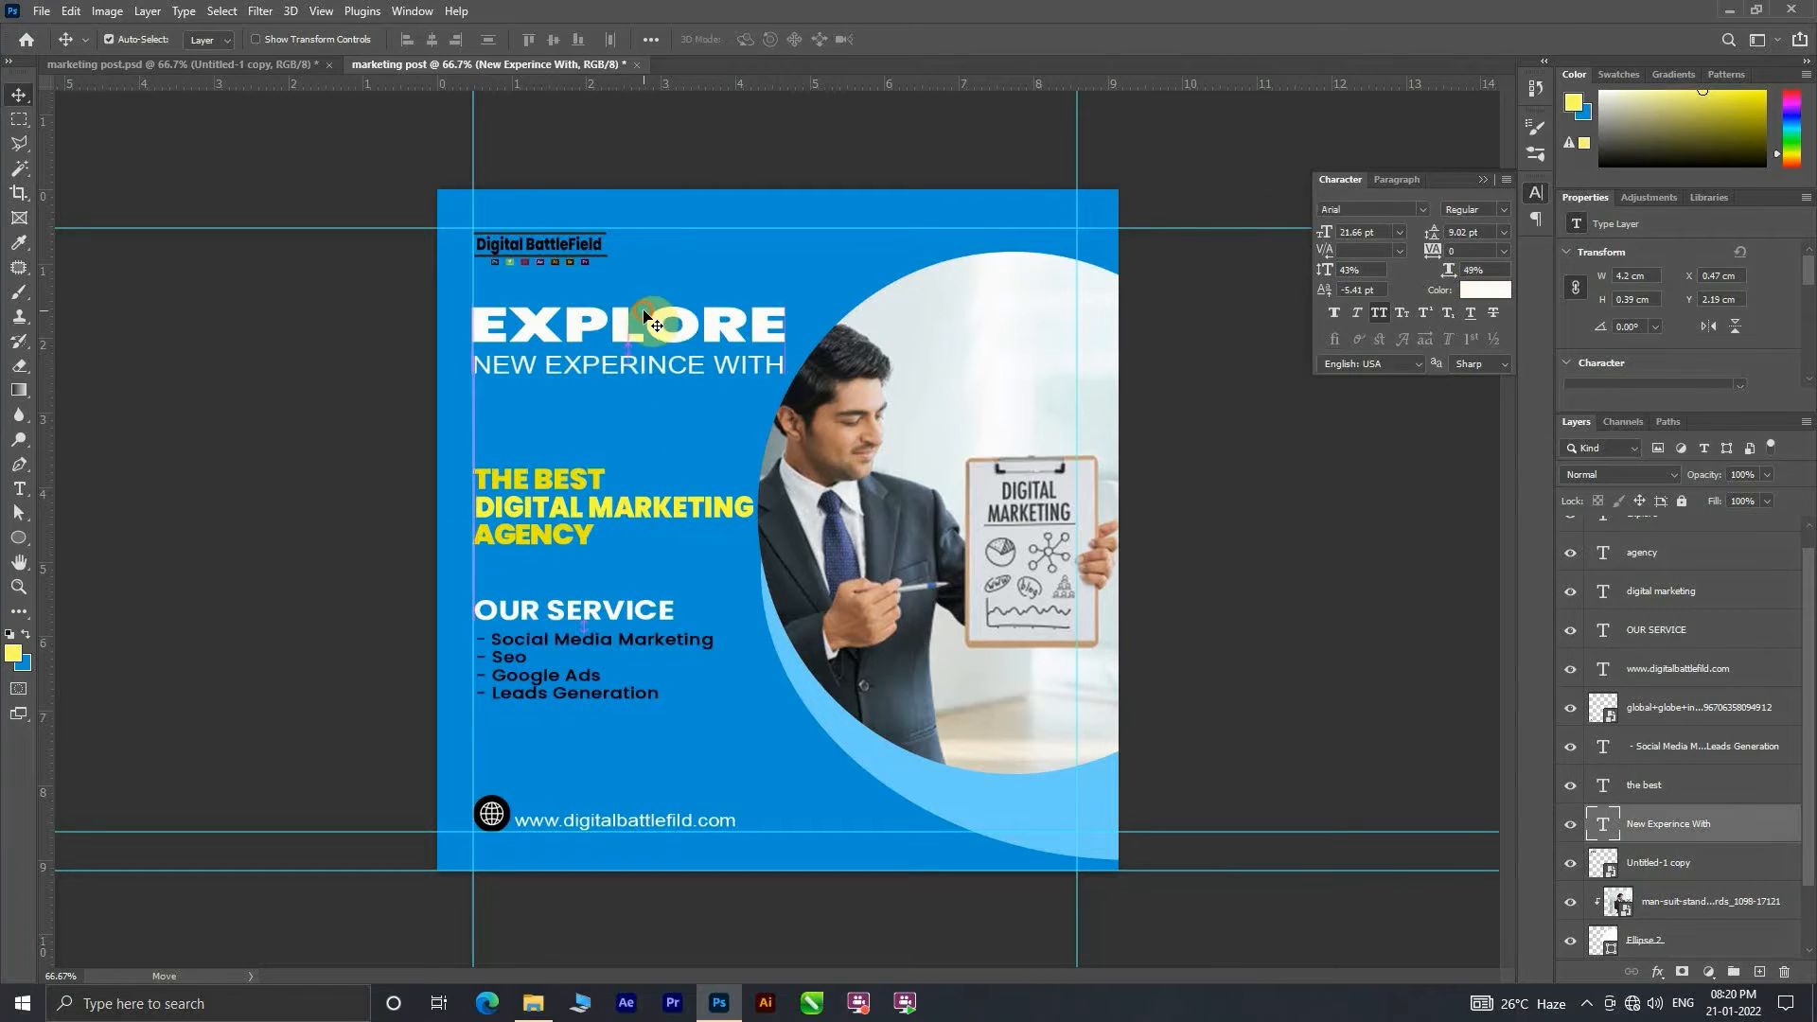
Step: Recolor the EXPLORE heading to a light, muted yellow
left_click(653, 329)
left_click(1485, 289)
left_click(1703, 120)
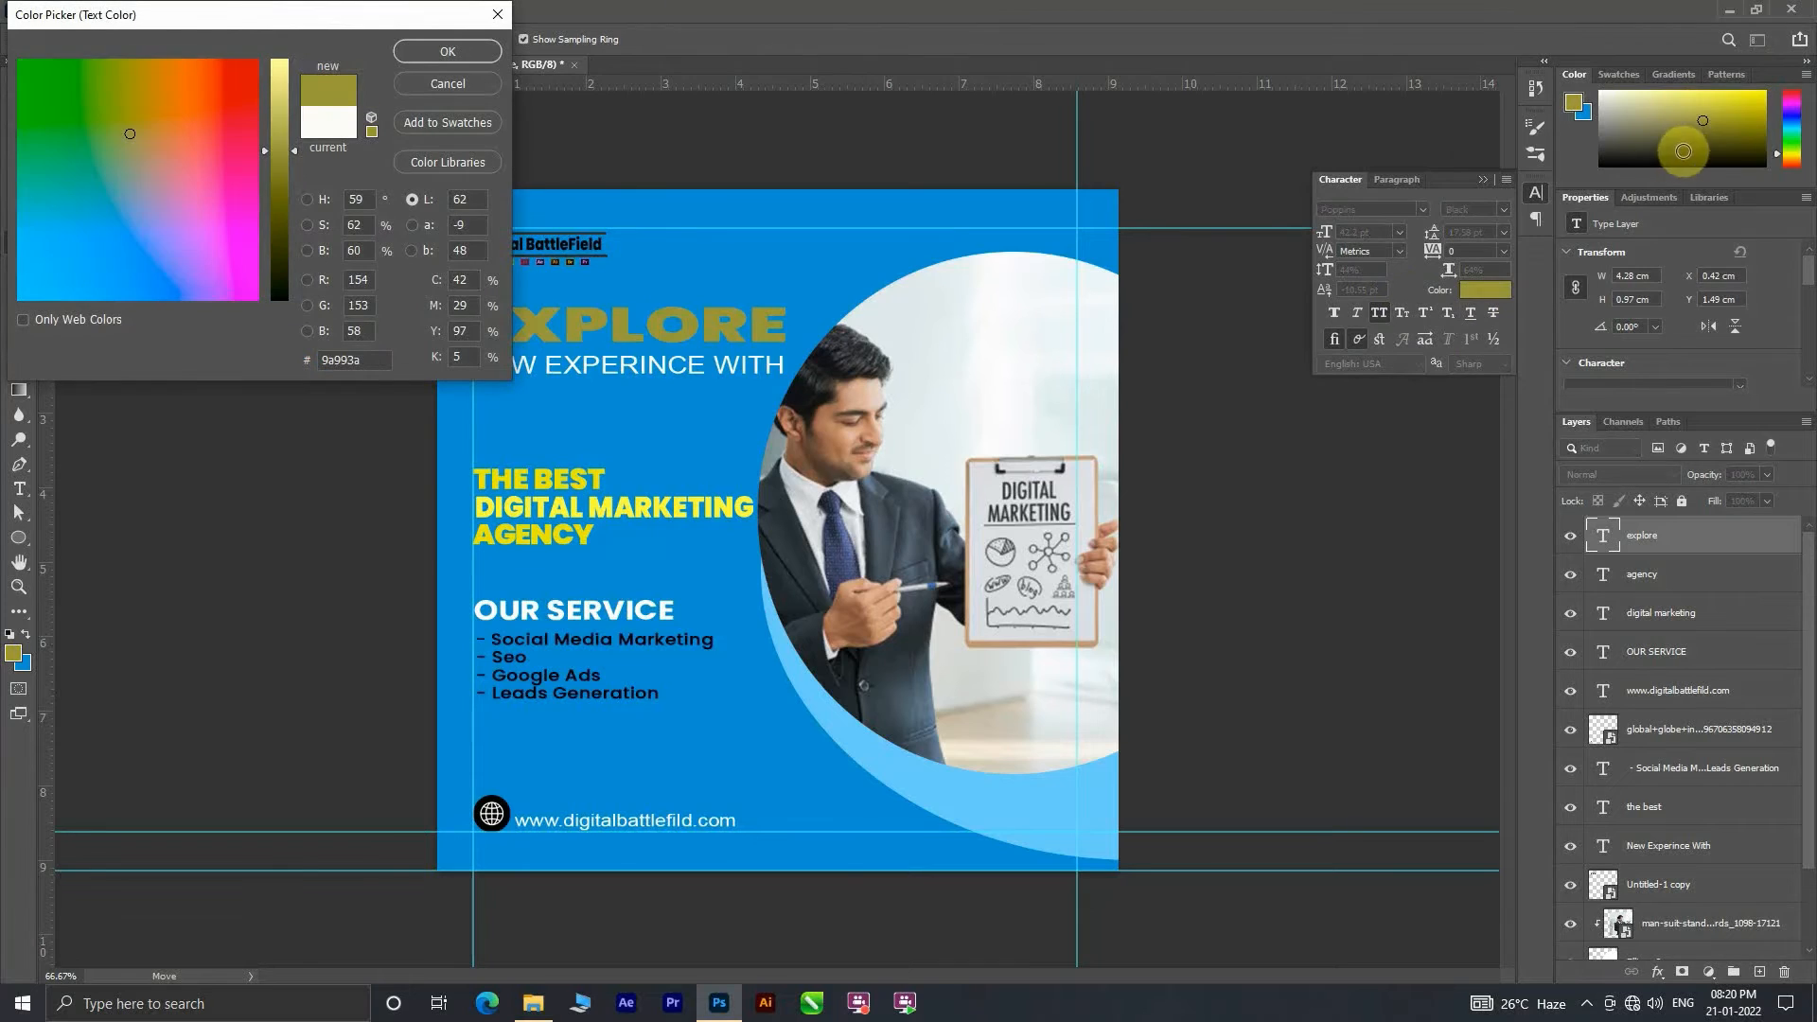
left_click_drag(288, 167, 274, 72)
left_click(447, 51)
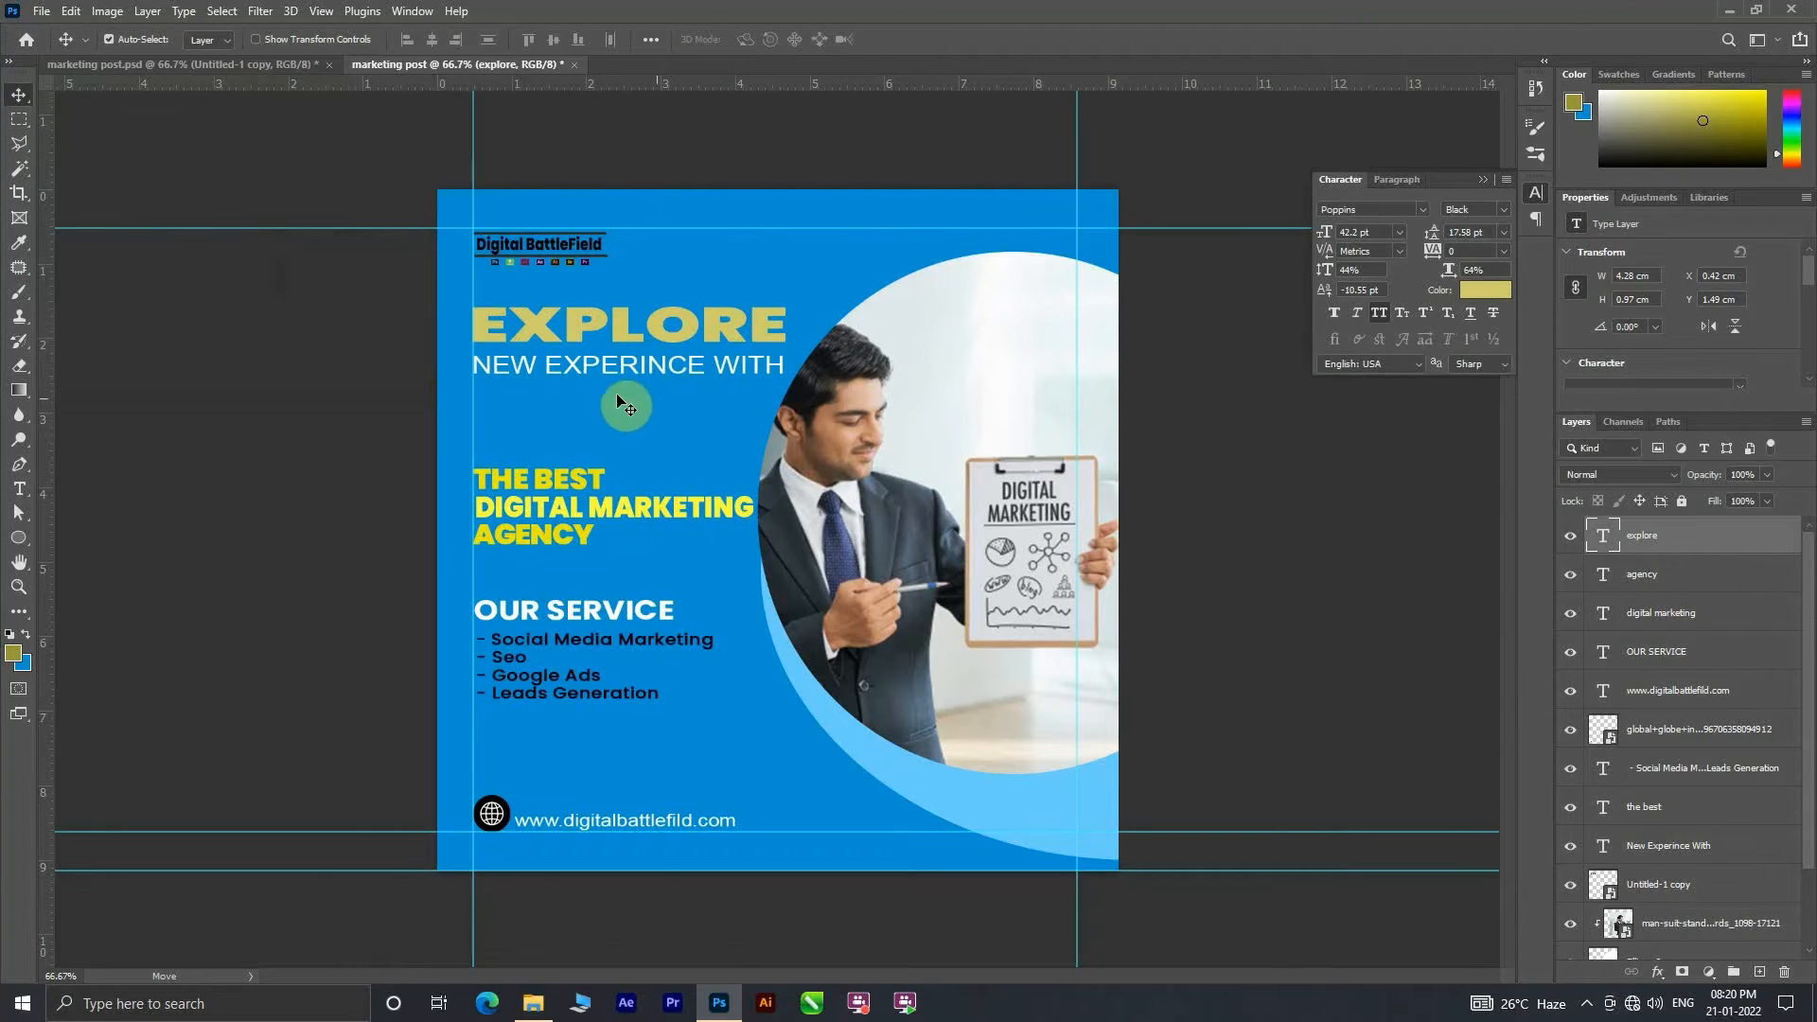
Step: Copy the large Digital BattleField logo from marketing post.psd, scale it to about 3.84 cm wide and place it below NEW EXPERINCE WITH
left_click(241, 65)
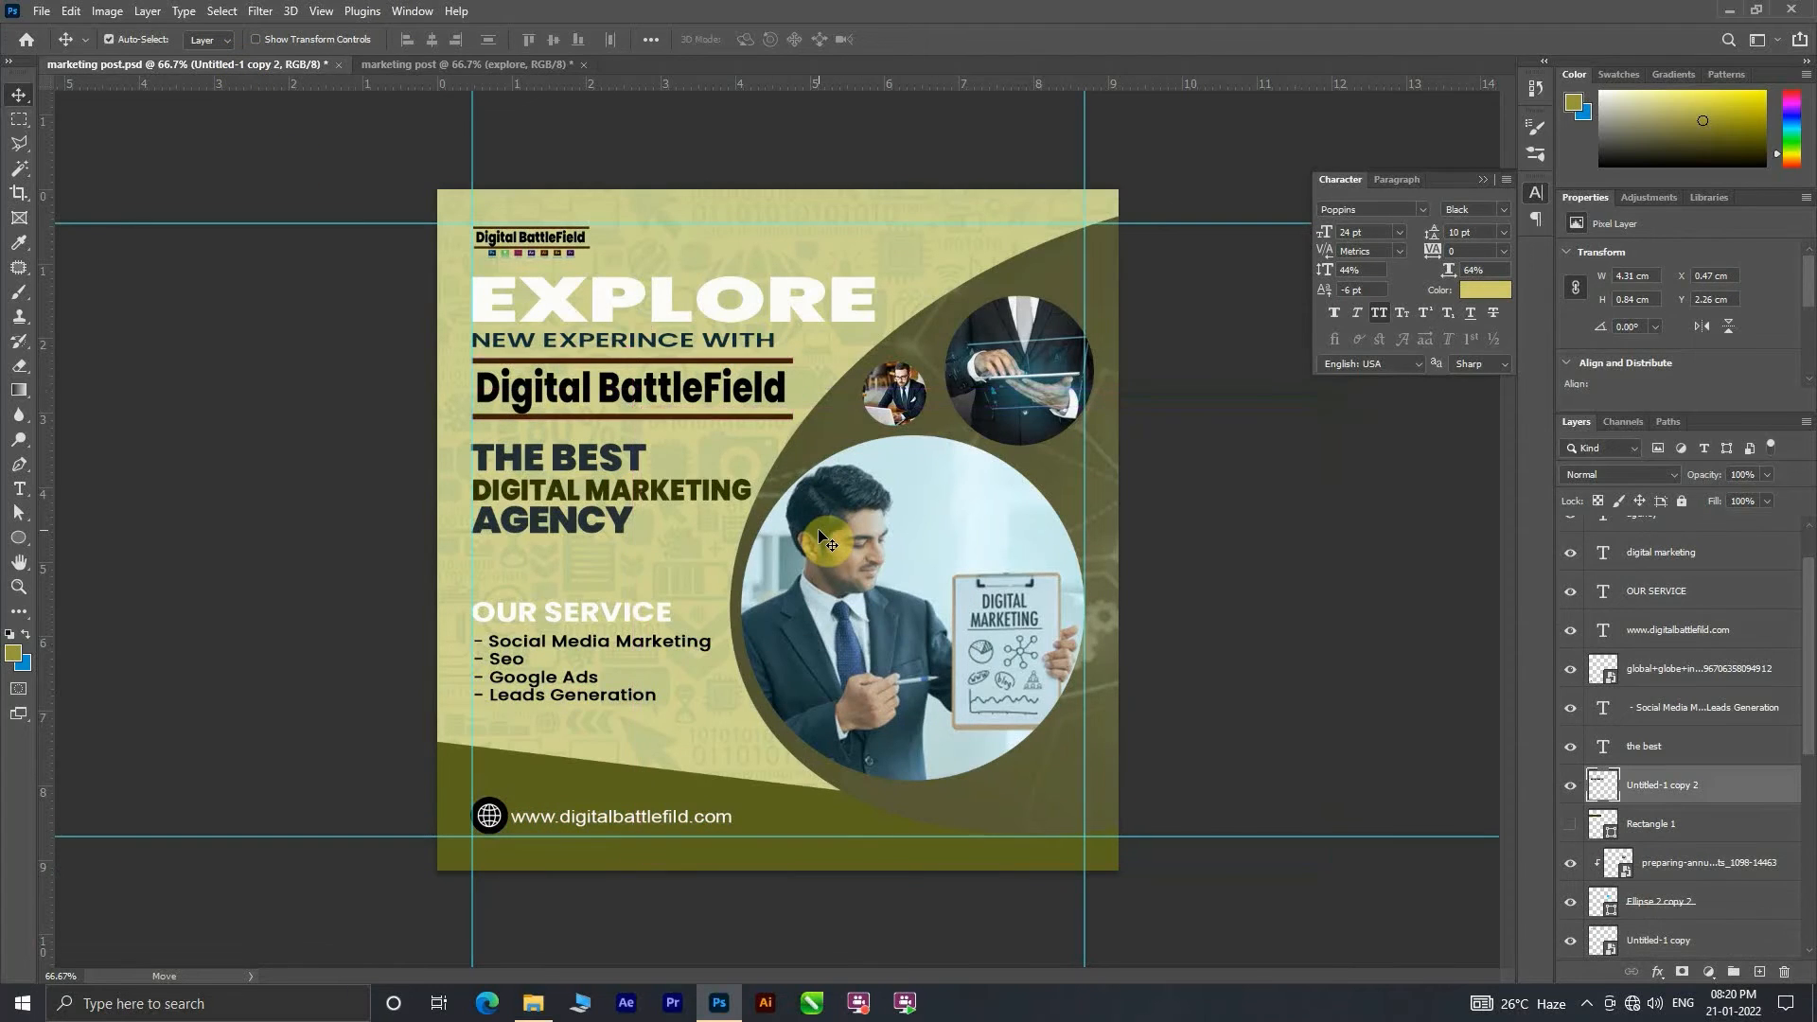
left_click_drag(610, 147, 626, 424)
key("ctrl+t")
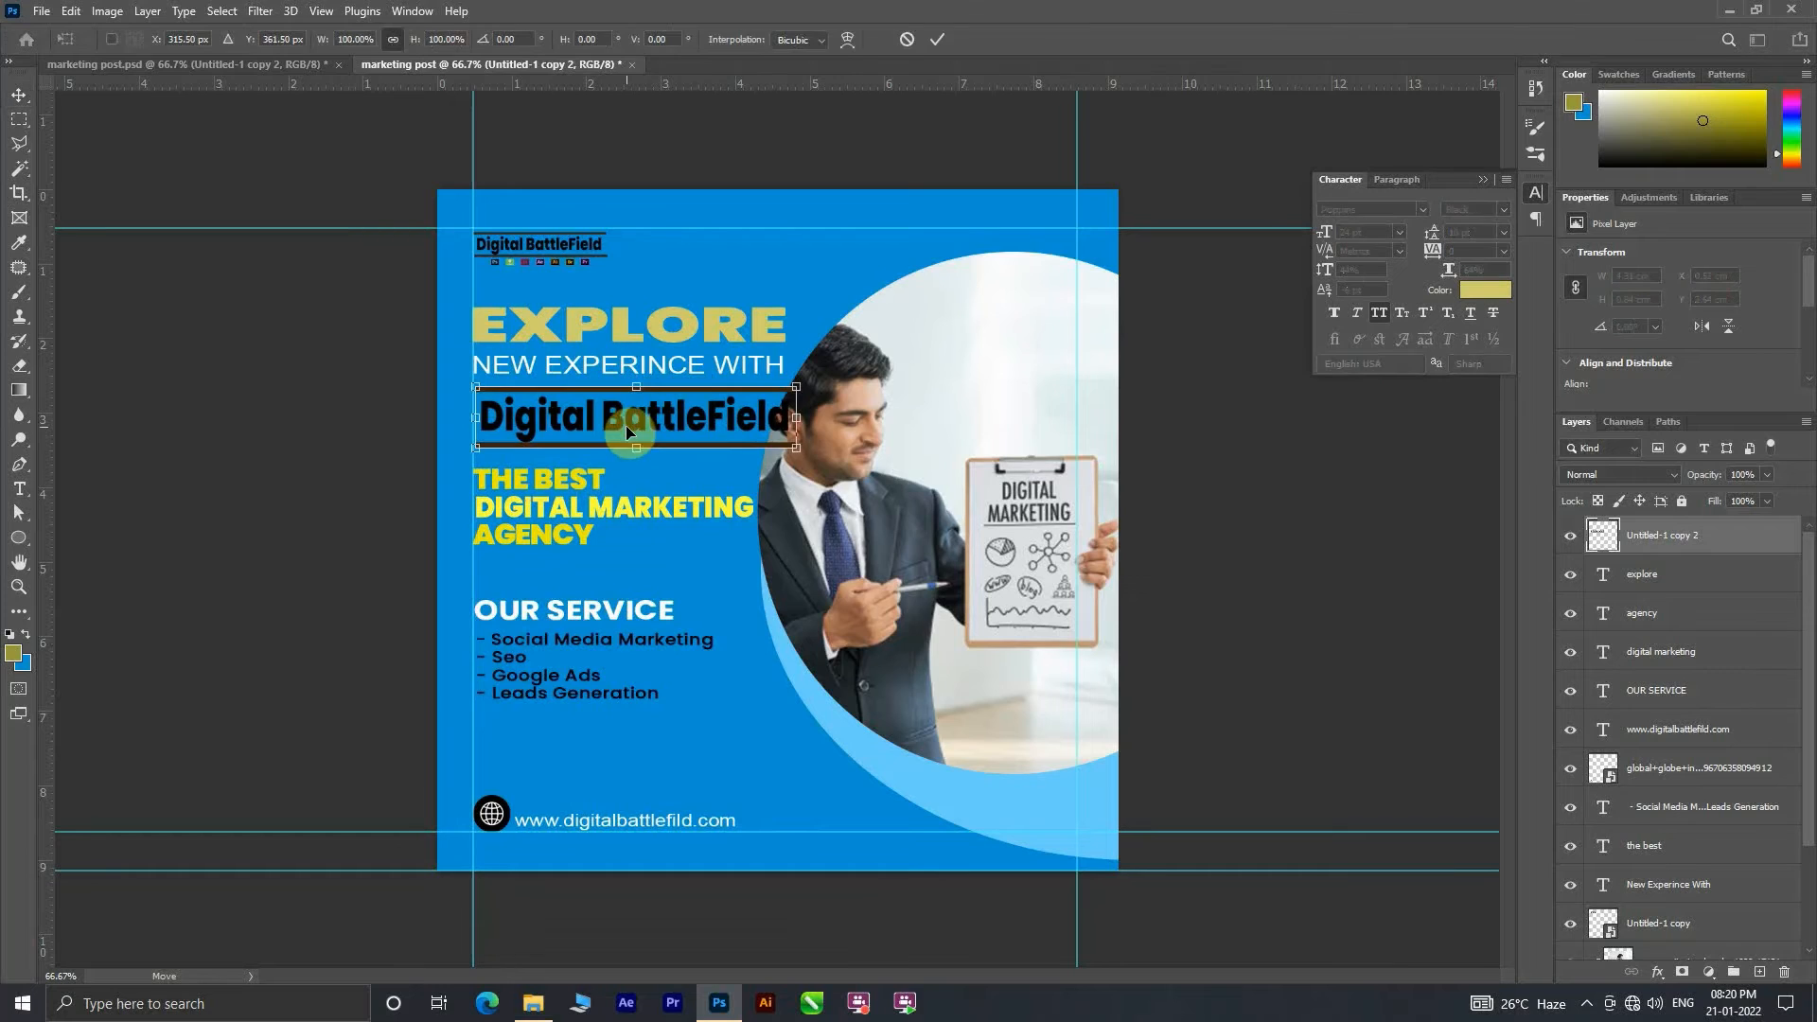
mouse_move(798, 450)
left_mouse_down()
mouse_move(736, 436)
mouse_move(763, 443)
left_mouse_up()
left_click_drag(653, 433, 611, 426)
left_click(938, 45)
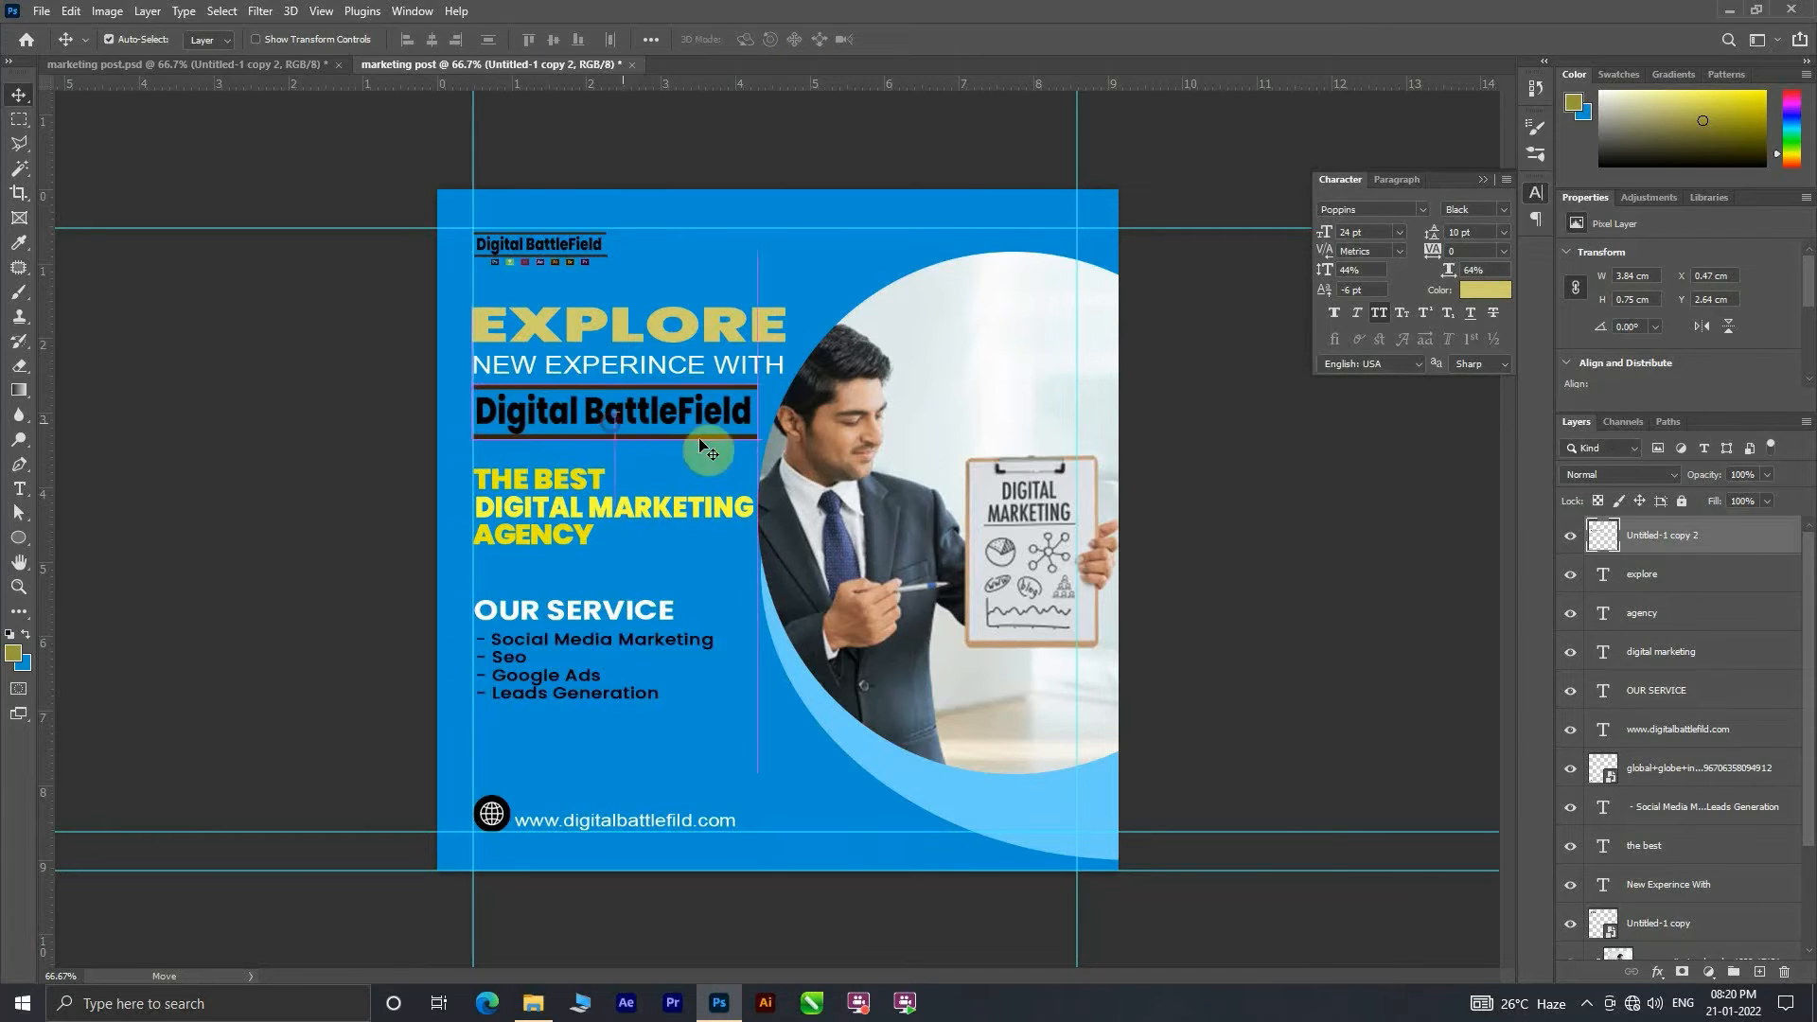
Step: Try the large logo closer to NEW EXPERINCE WITH, with the three yellow text lines moved up beneath it
left_click(625, 439, "shift")
left_click_drag(614, 426, 644, 433)
key("ctrl+z")
left_click(630, 425)
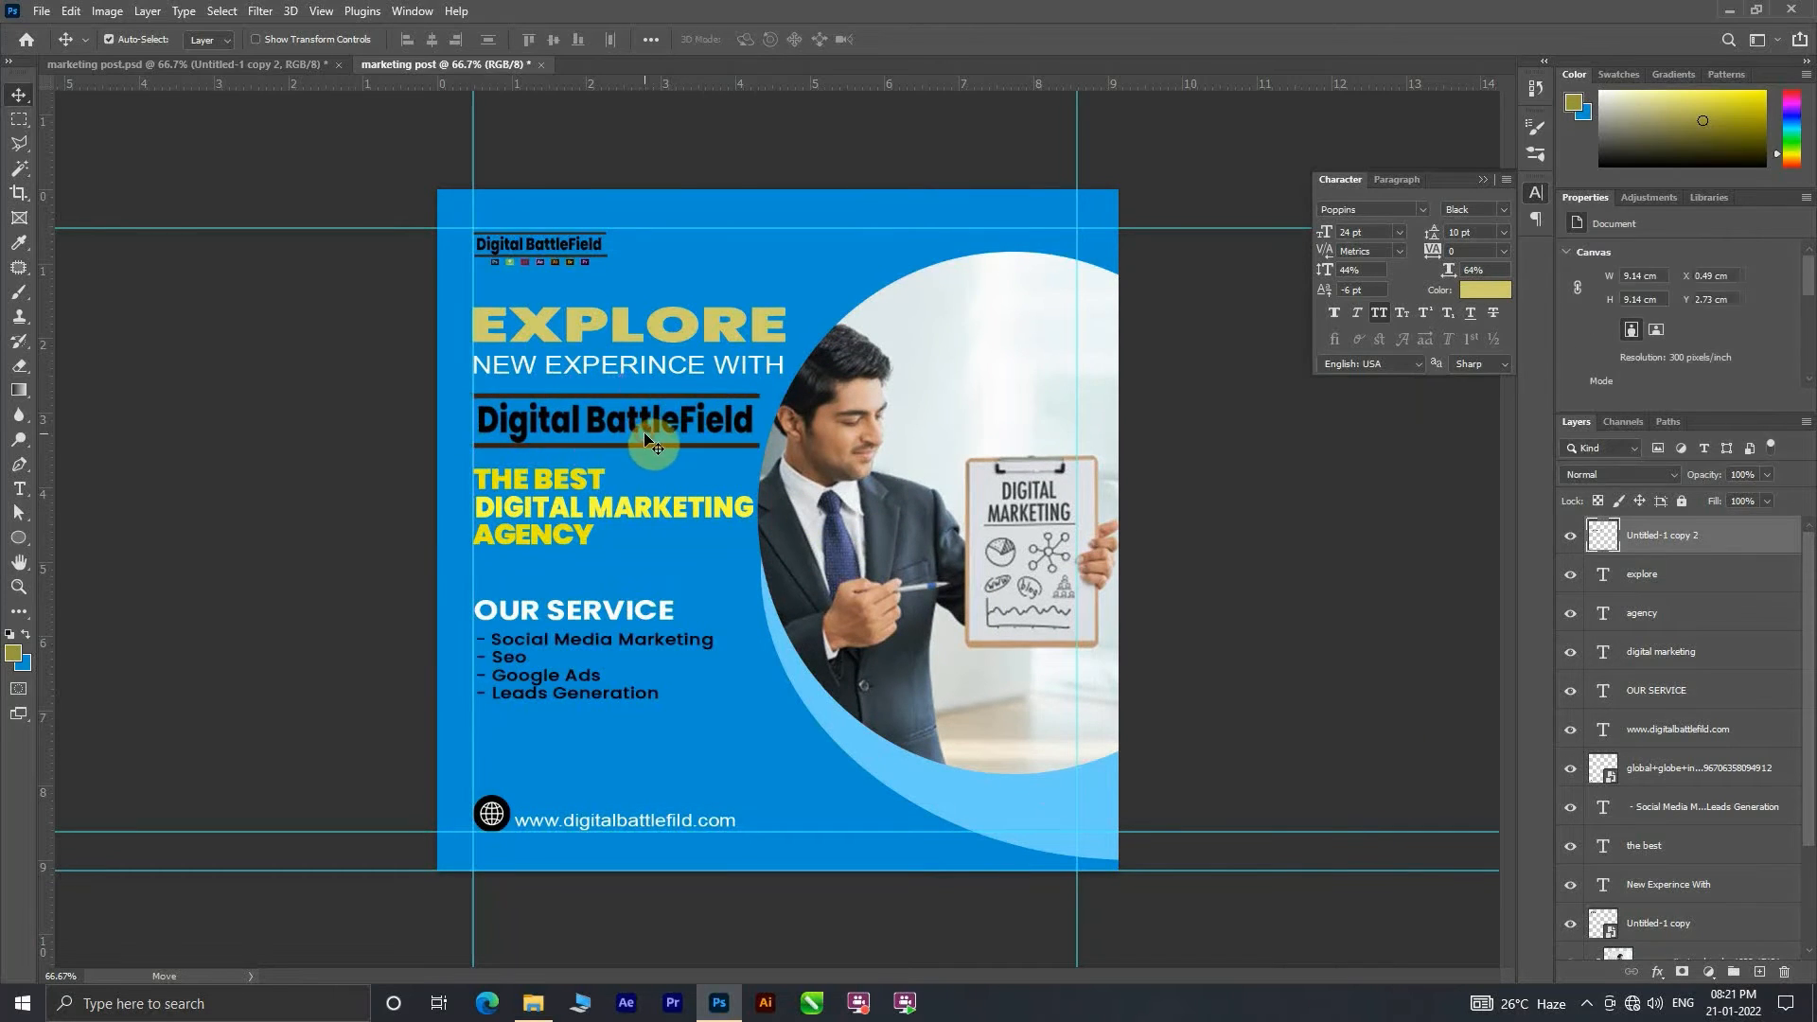
left_click(646, 440)
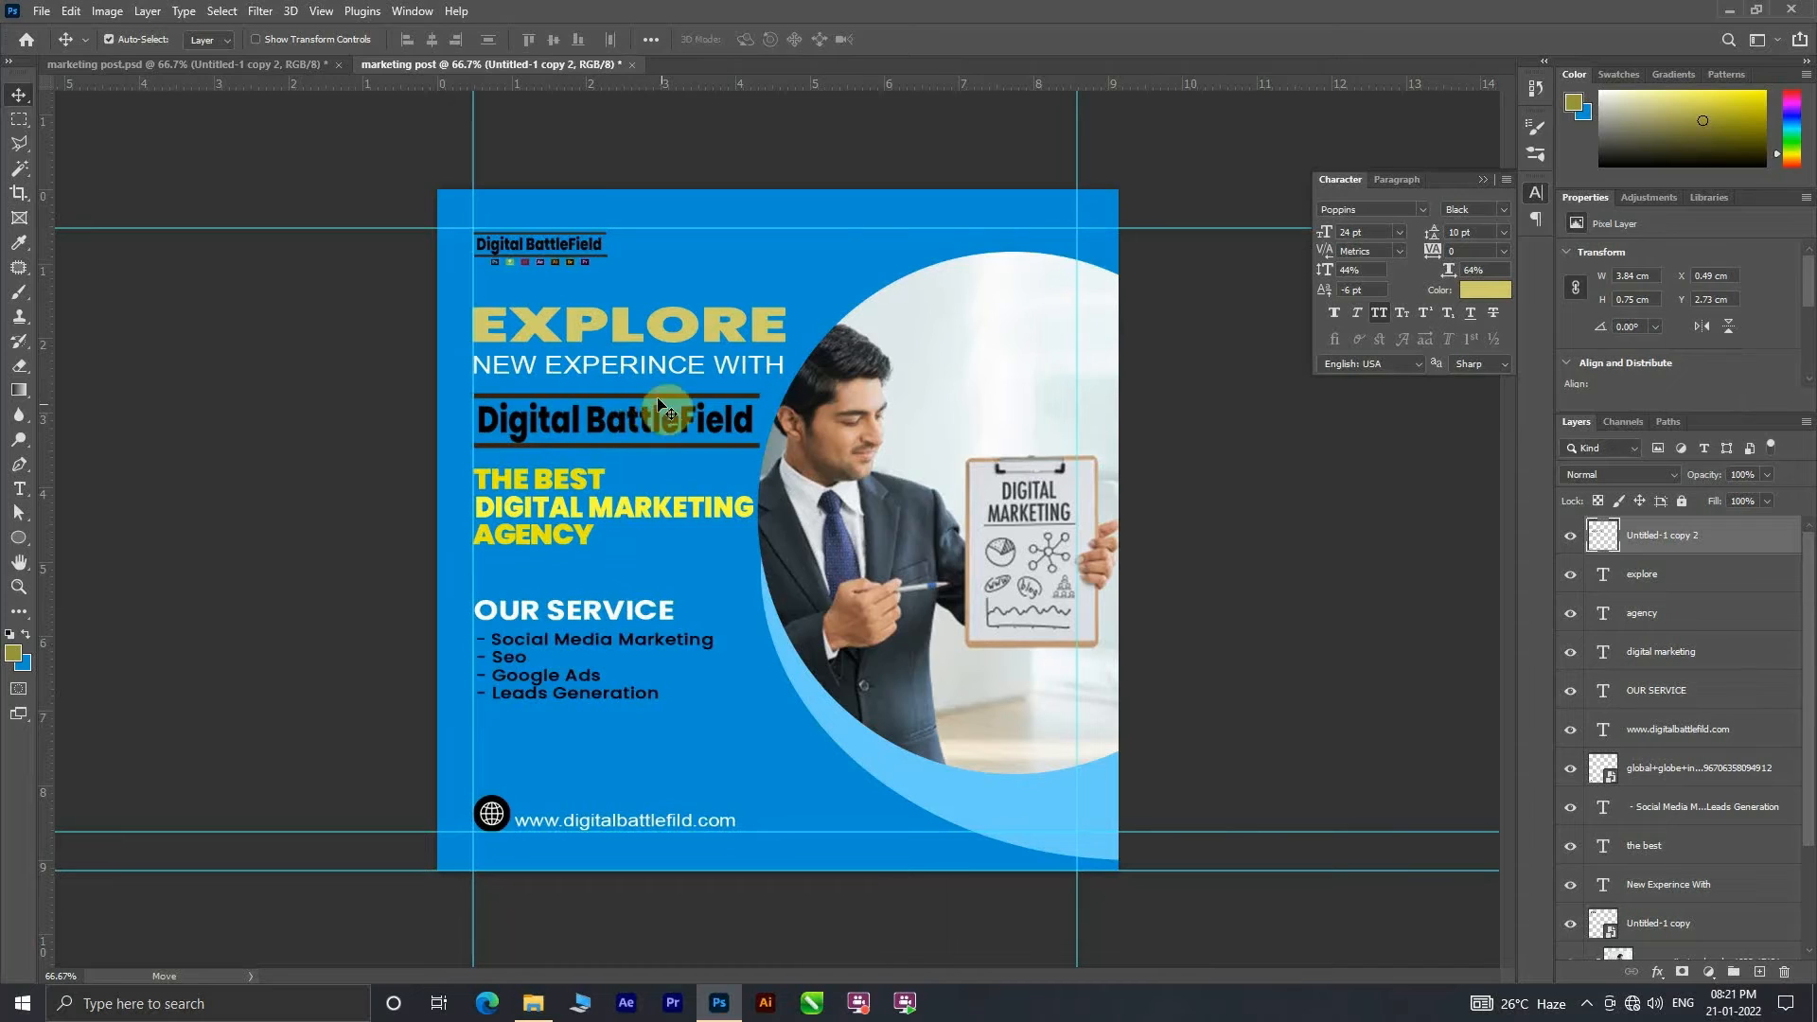
left_click_drag(588, 409, 587, 397)
left_click_drag(575, 476, 572, 516)
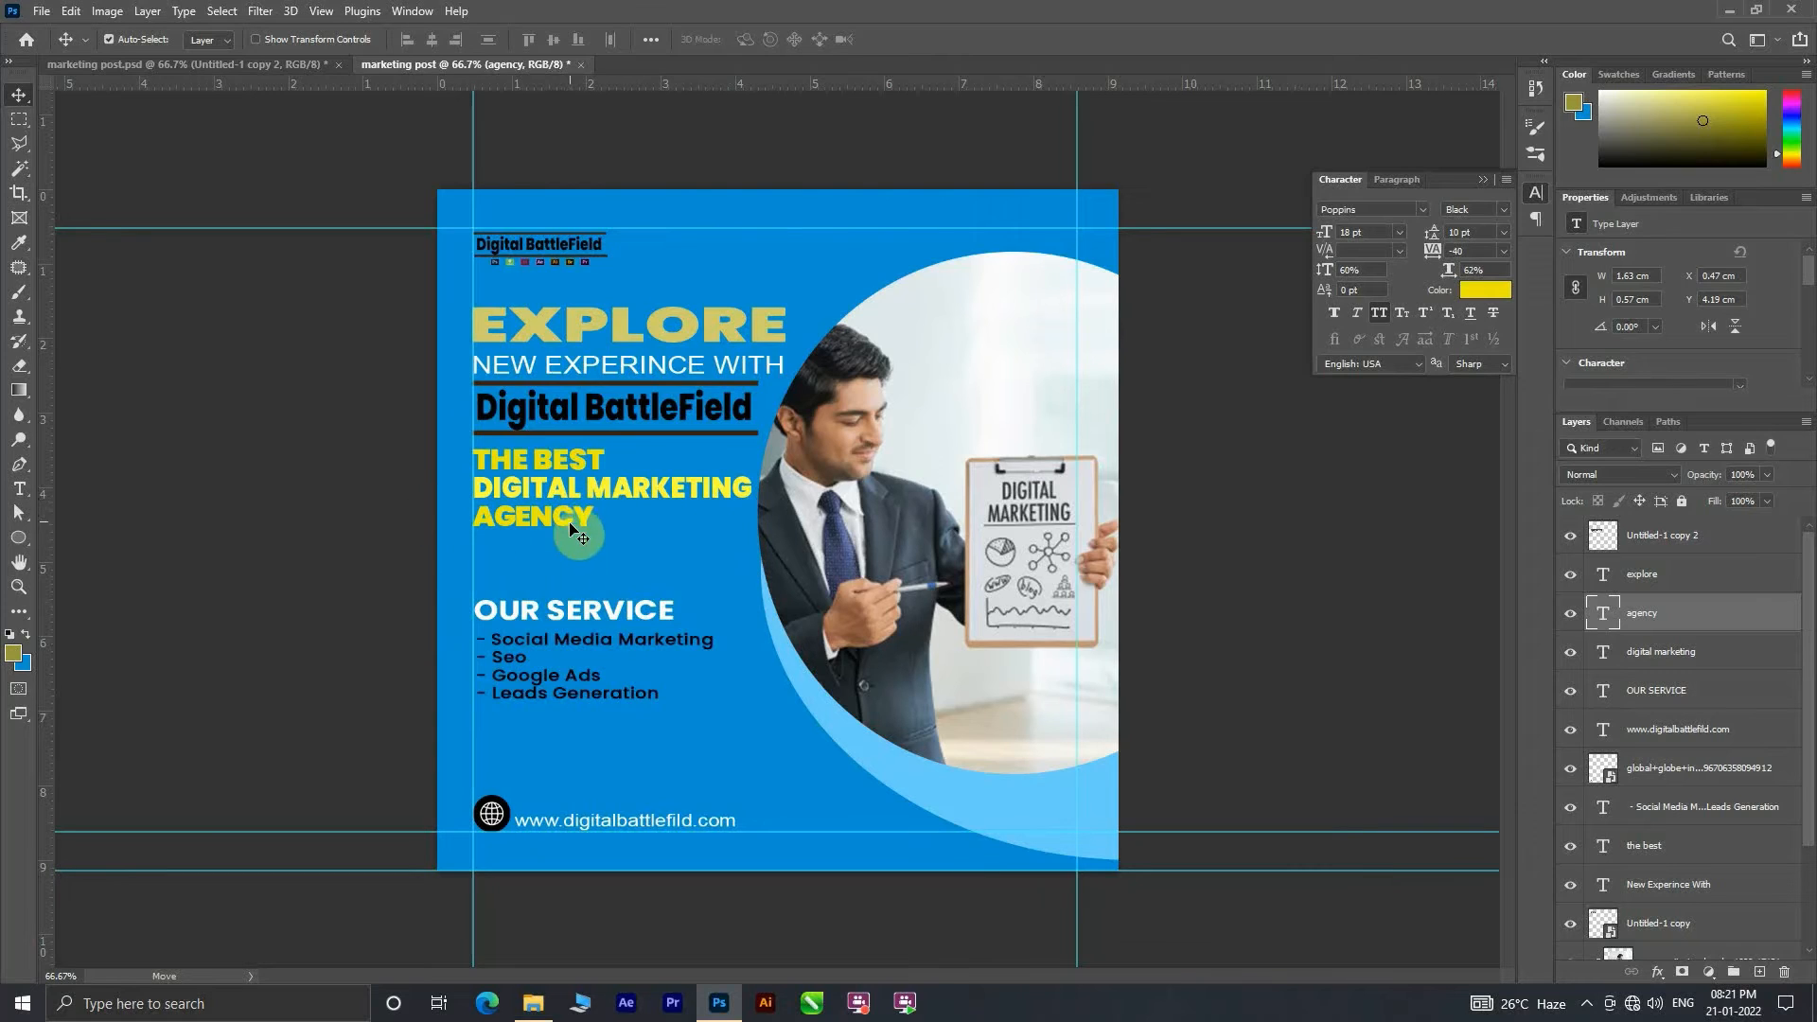
Step: Append a row of underscores after the word AGENCY
left_click(366, 503)
left_click(18, 488)
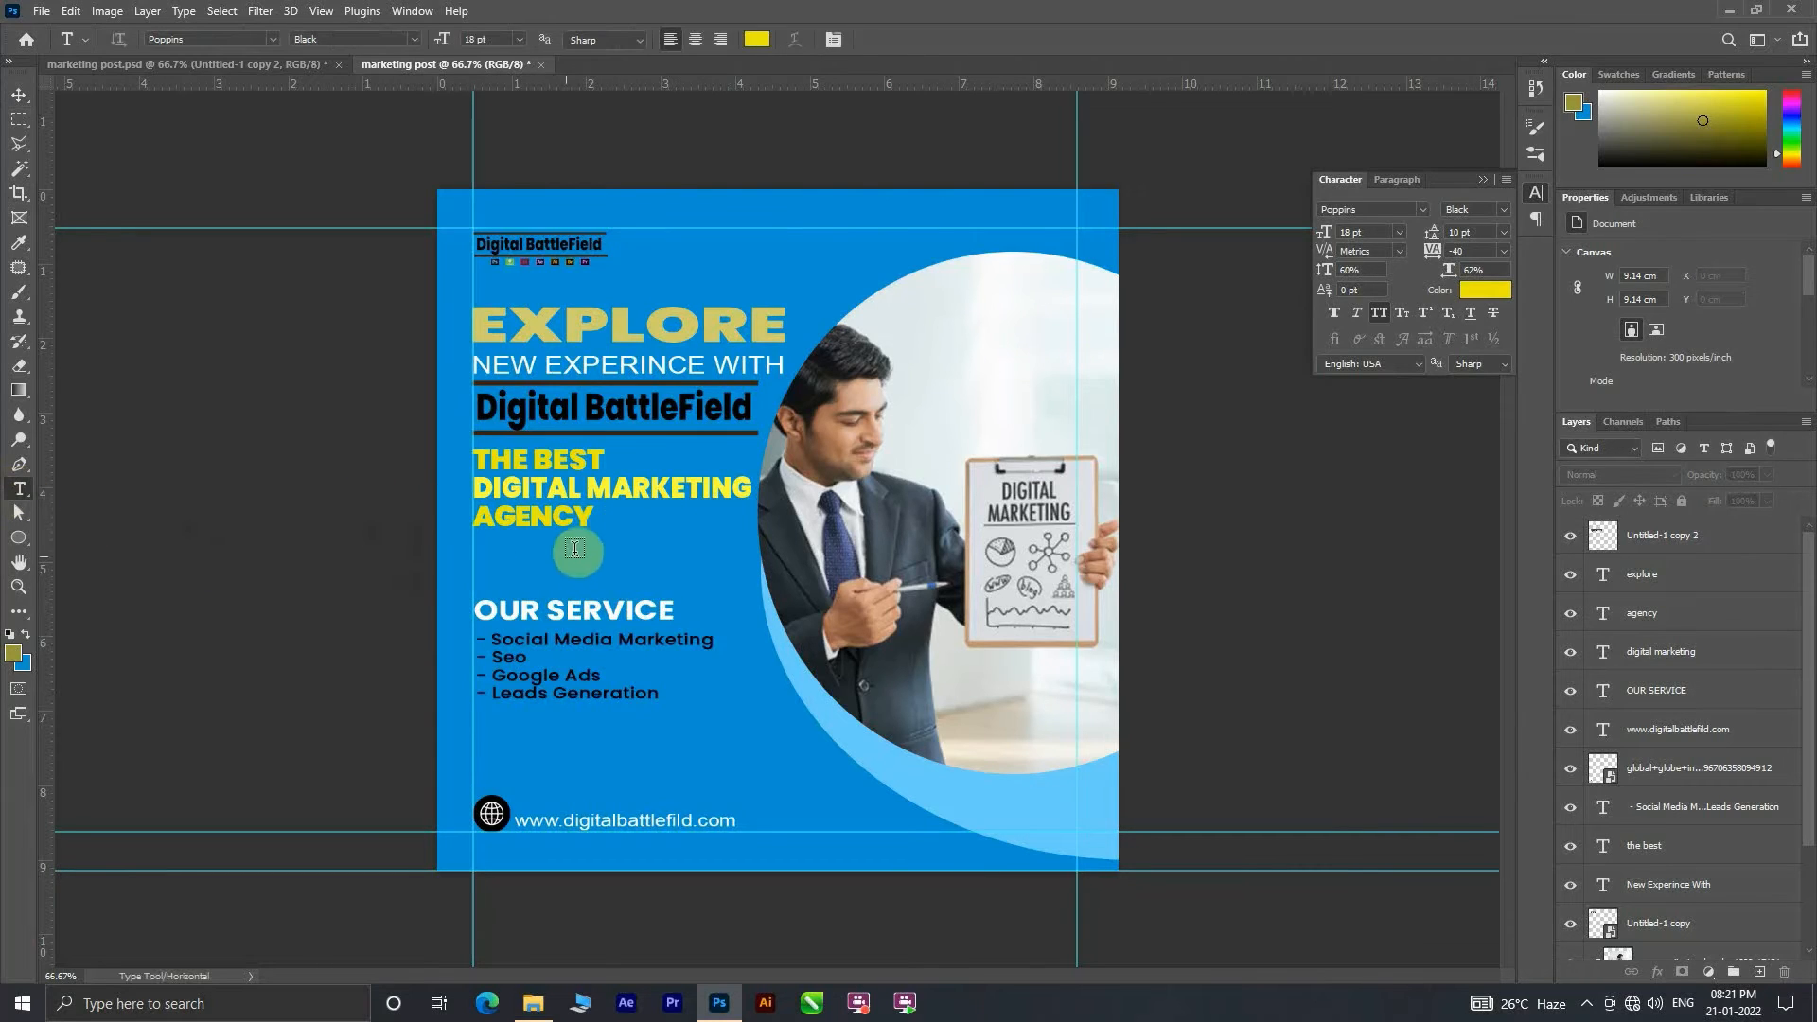
left_click(603, 520)
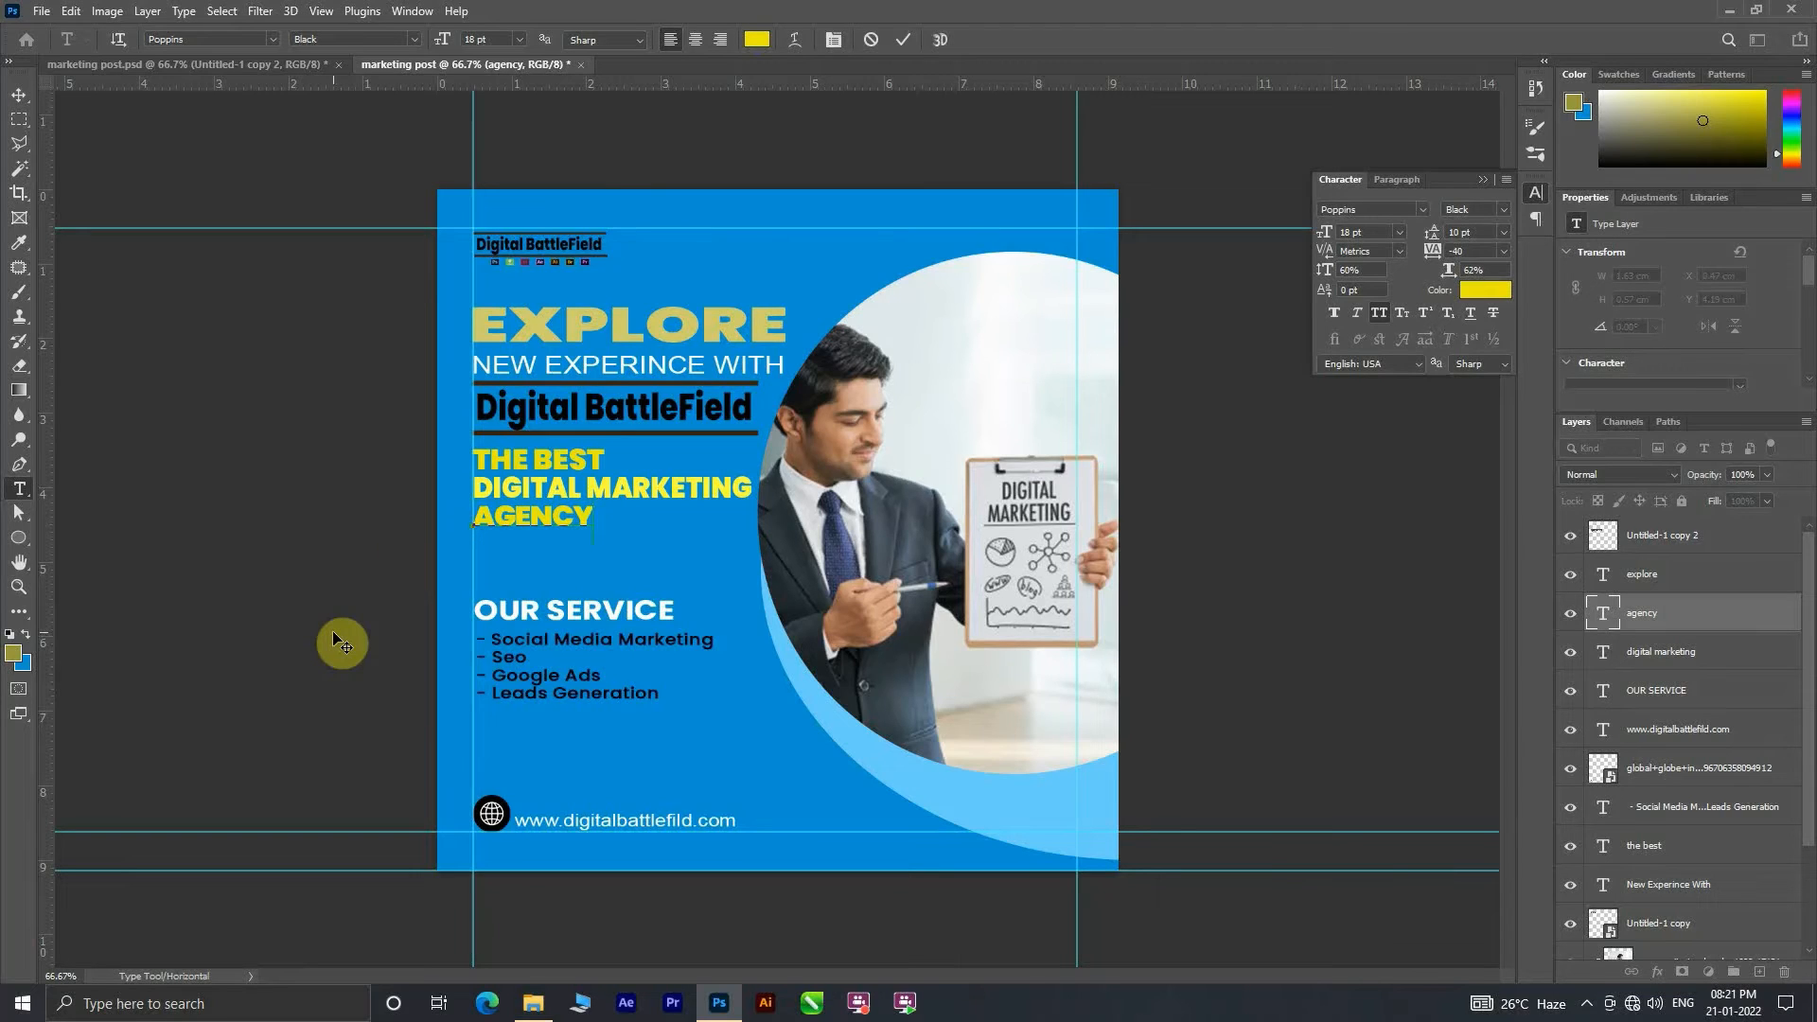
type("________")
left_click(999, 547)
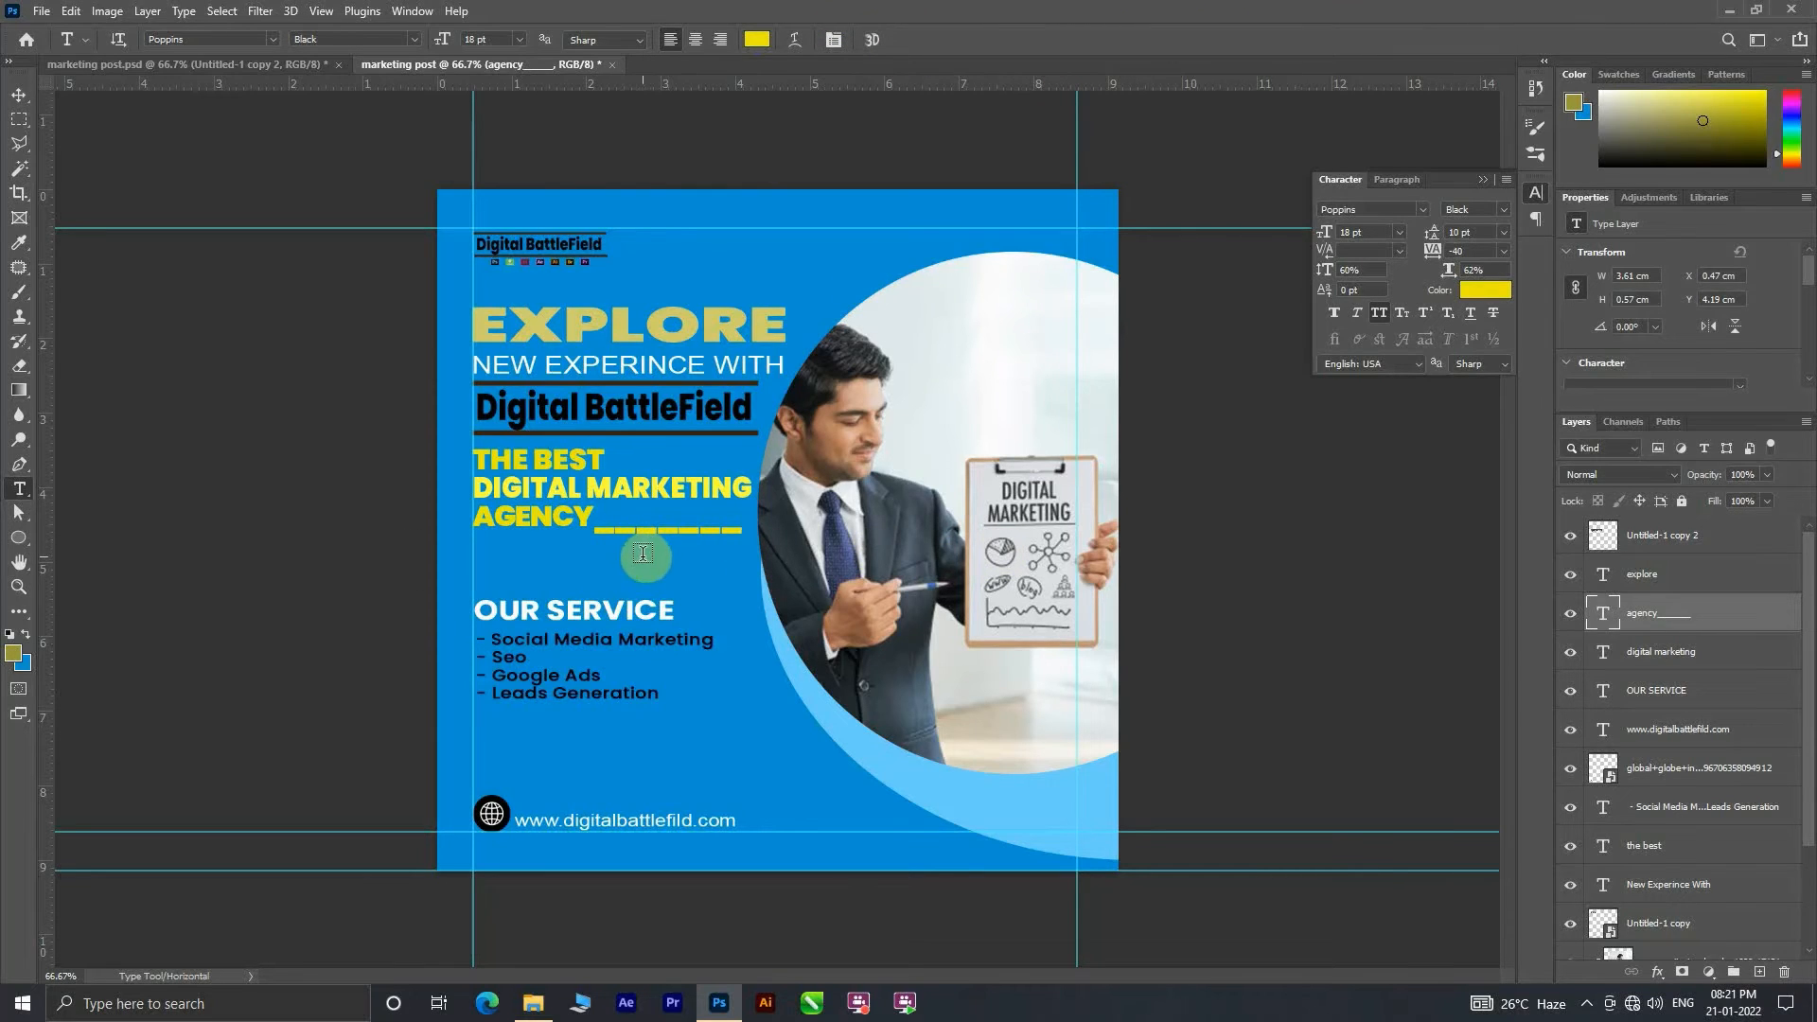
Step: Delete the AGENCY, DIGITAL MARKETING and OUR SERVICE text layers
key("Delete")
key("Delete")
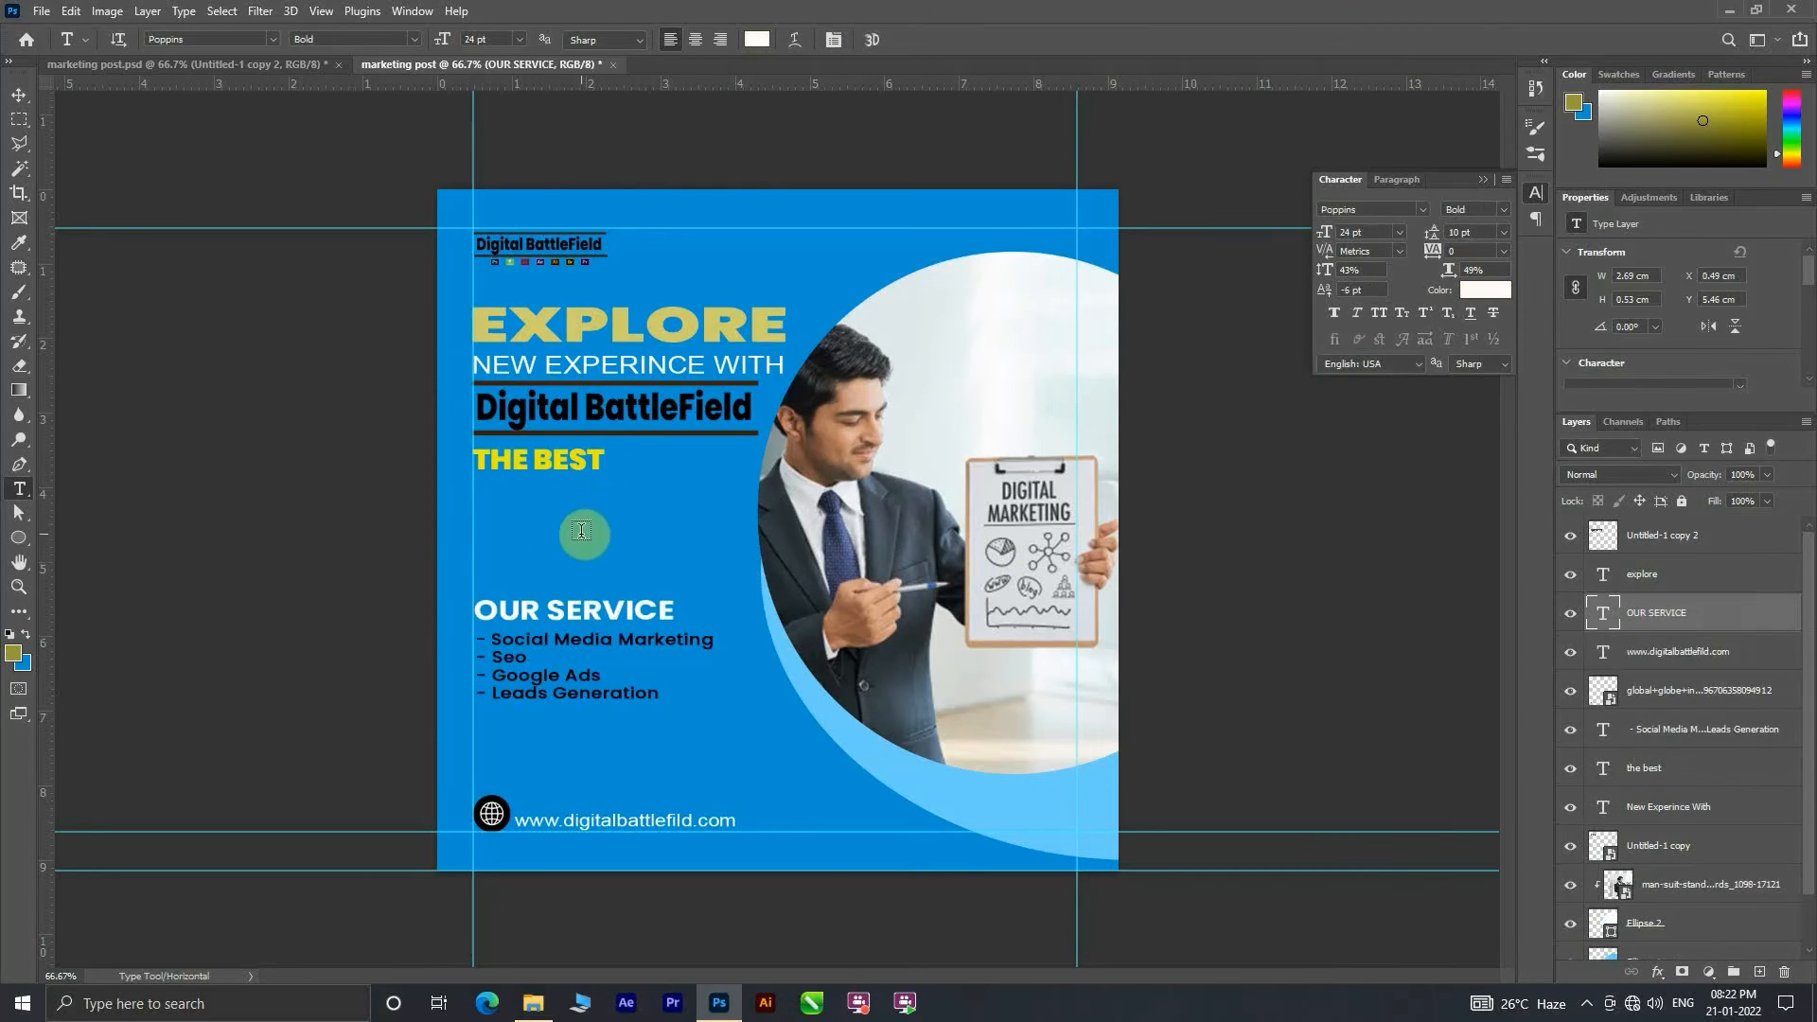
key("ctrl+z")
key("ctrl+shift+z")
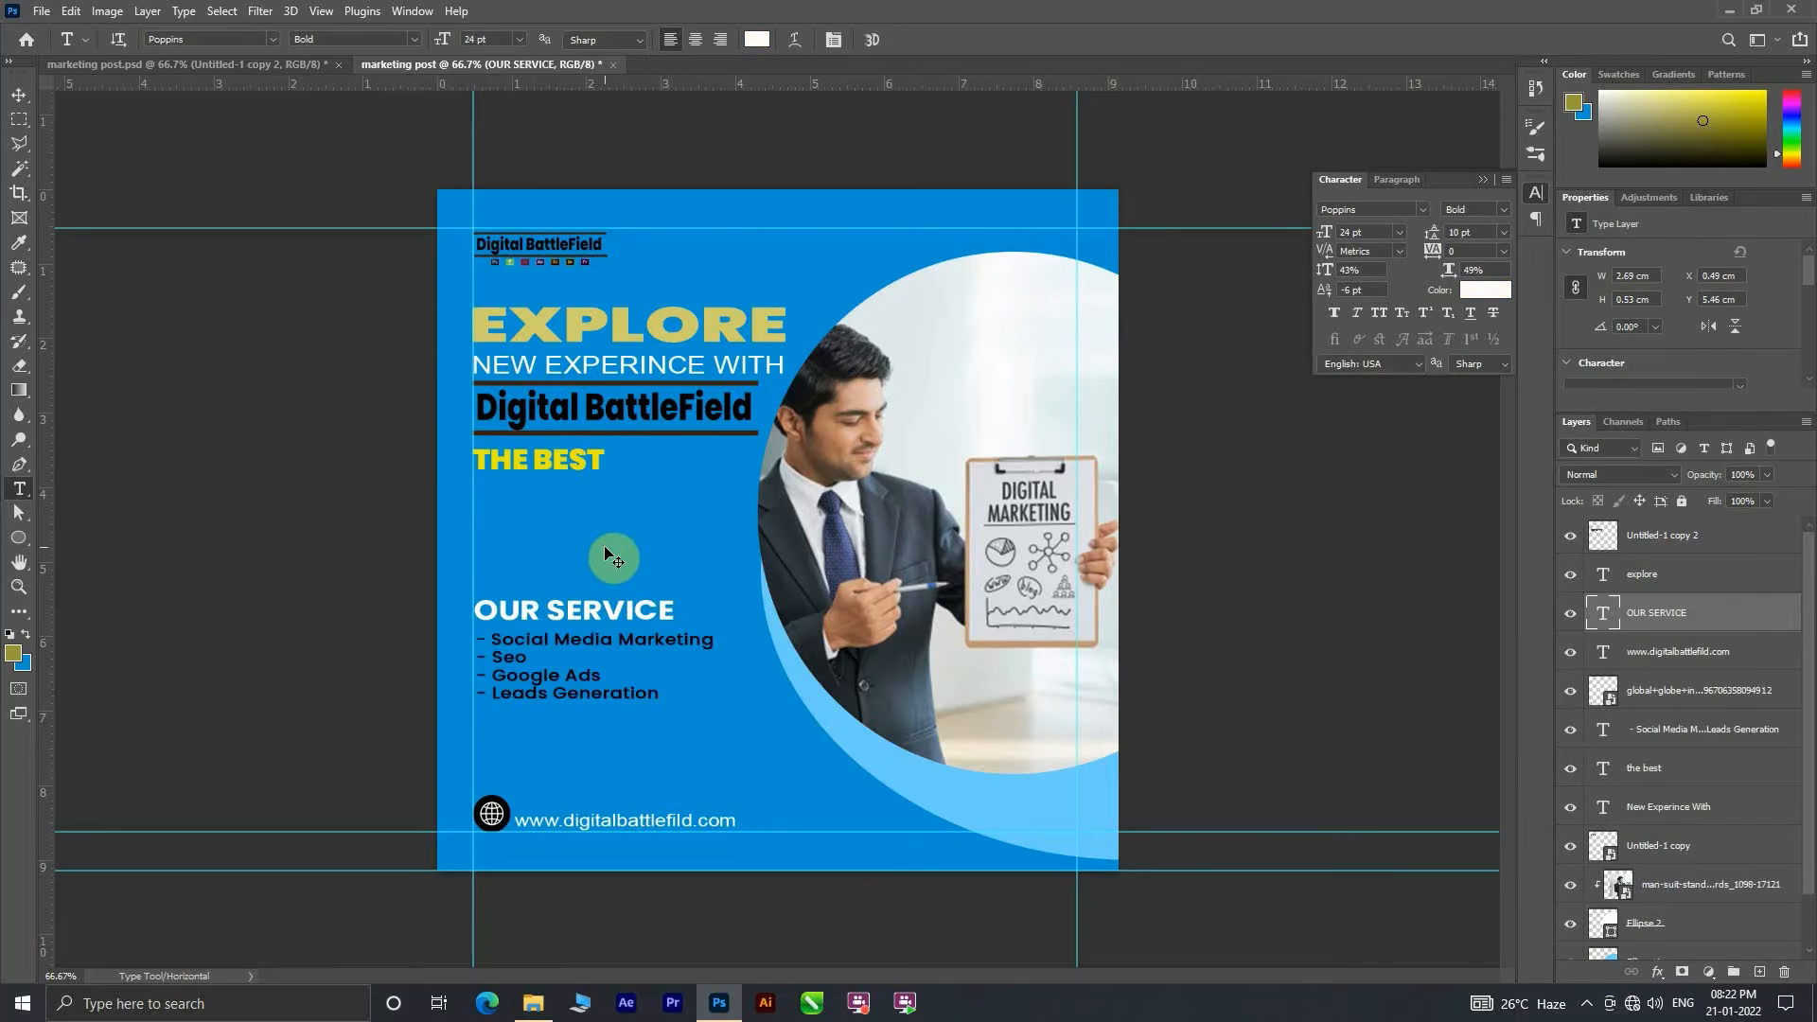
key("Delete")
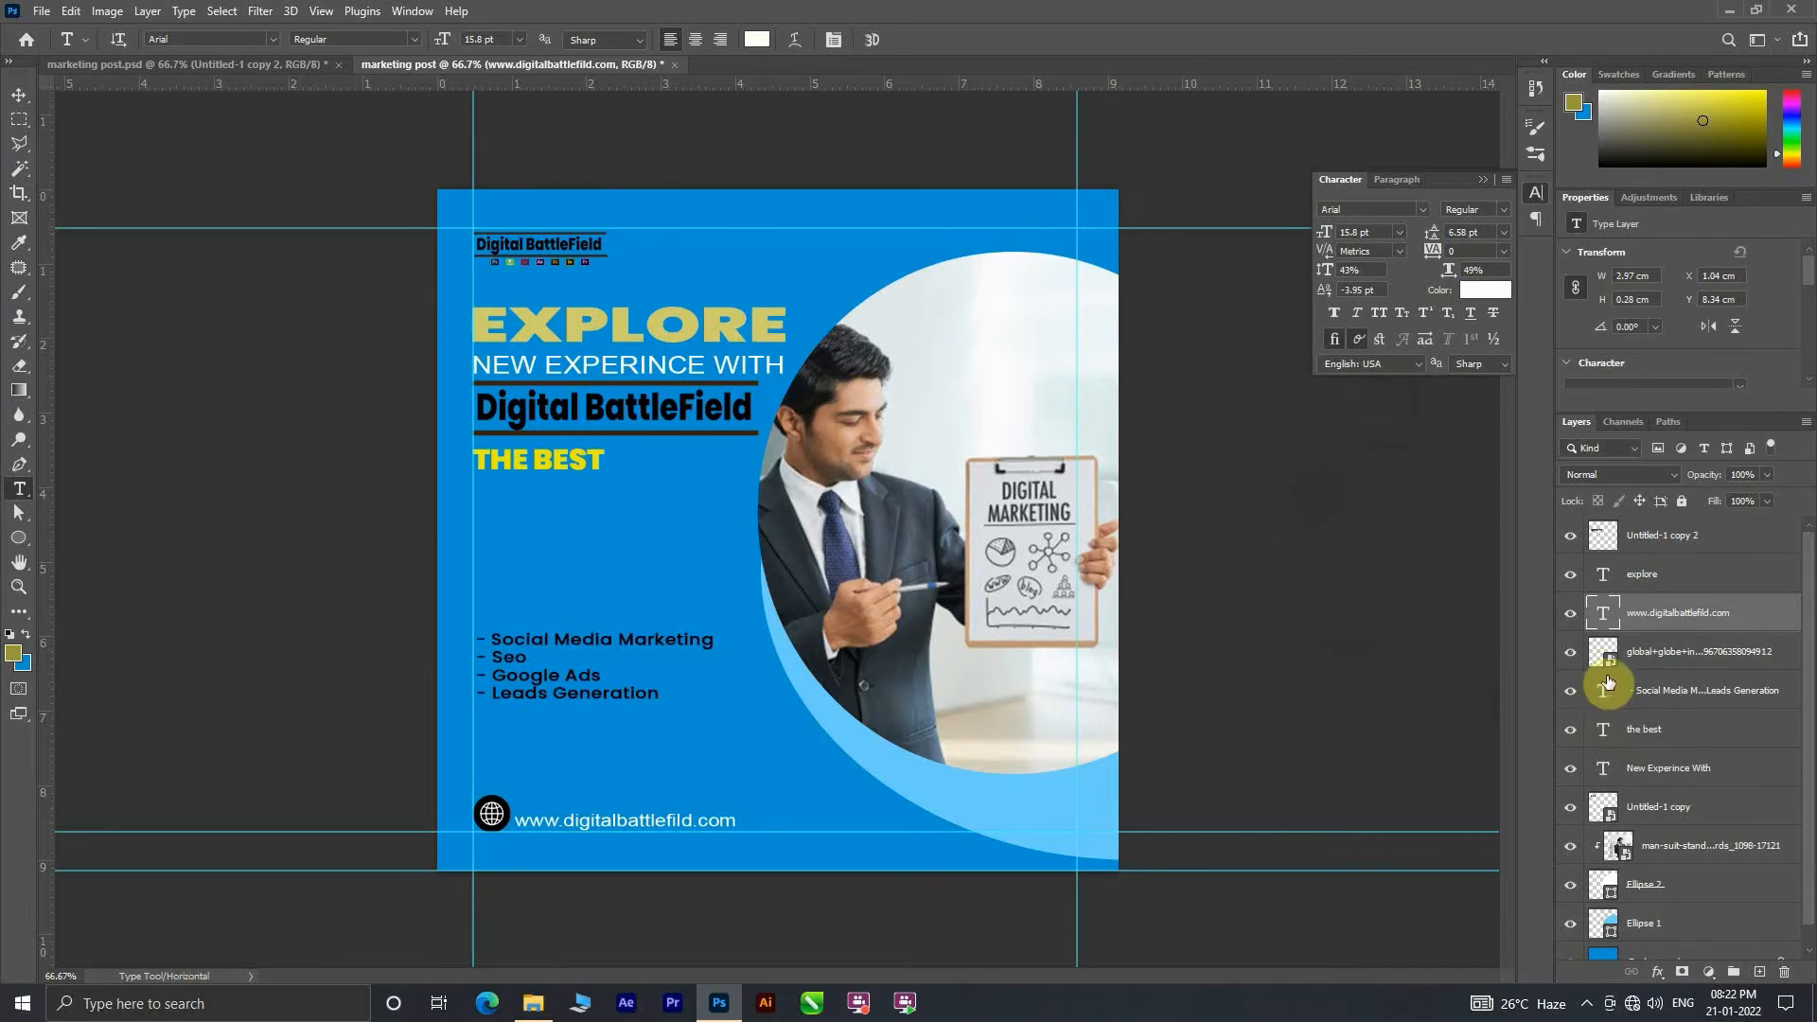
Step: Undo the text layer deletions, underscores and line moves, returning to the state with the large logo scaled and placed
scroll(1602, 750, "down", 1)
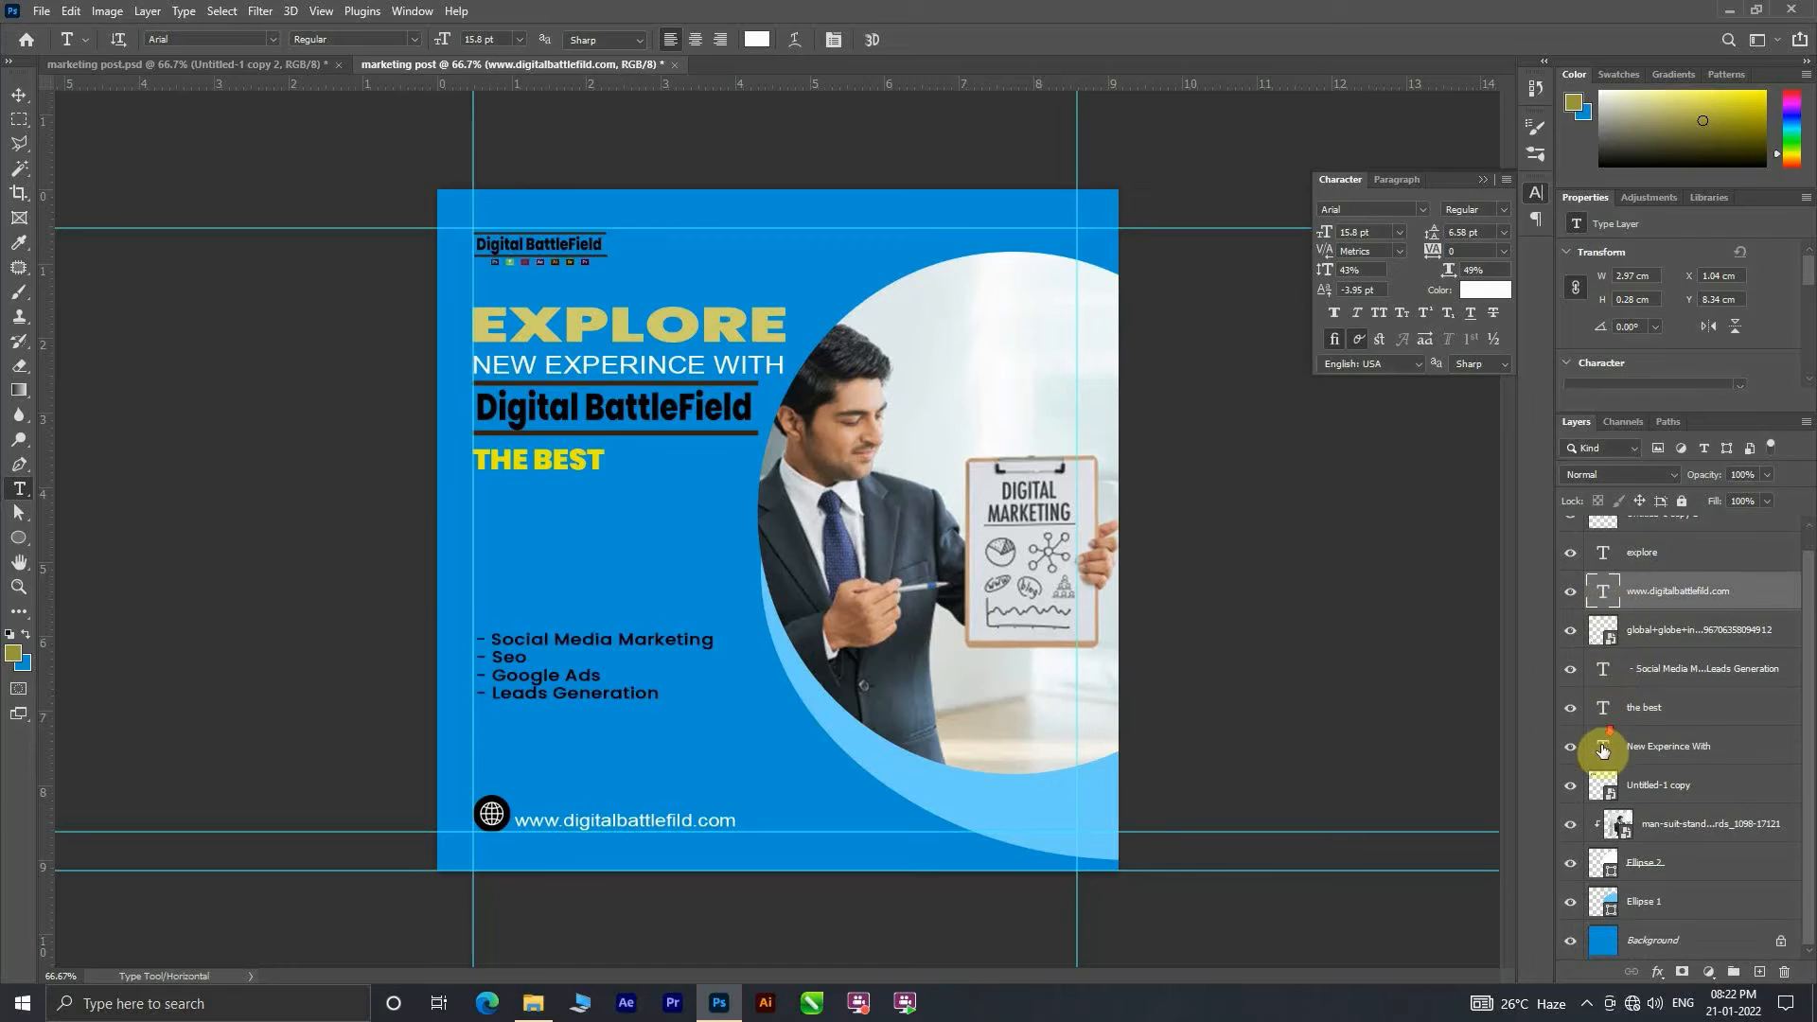
key("ctrl+z")
key("ctrl+z")
key("ctrl+z")
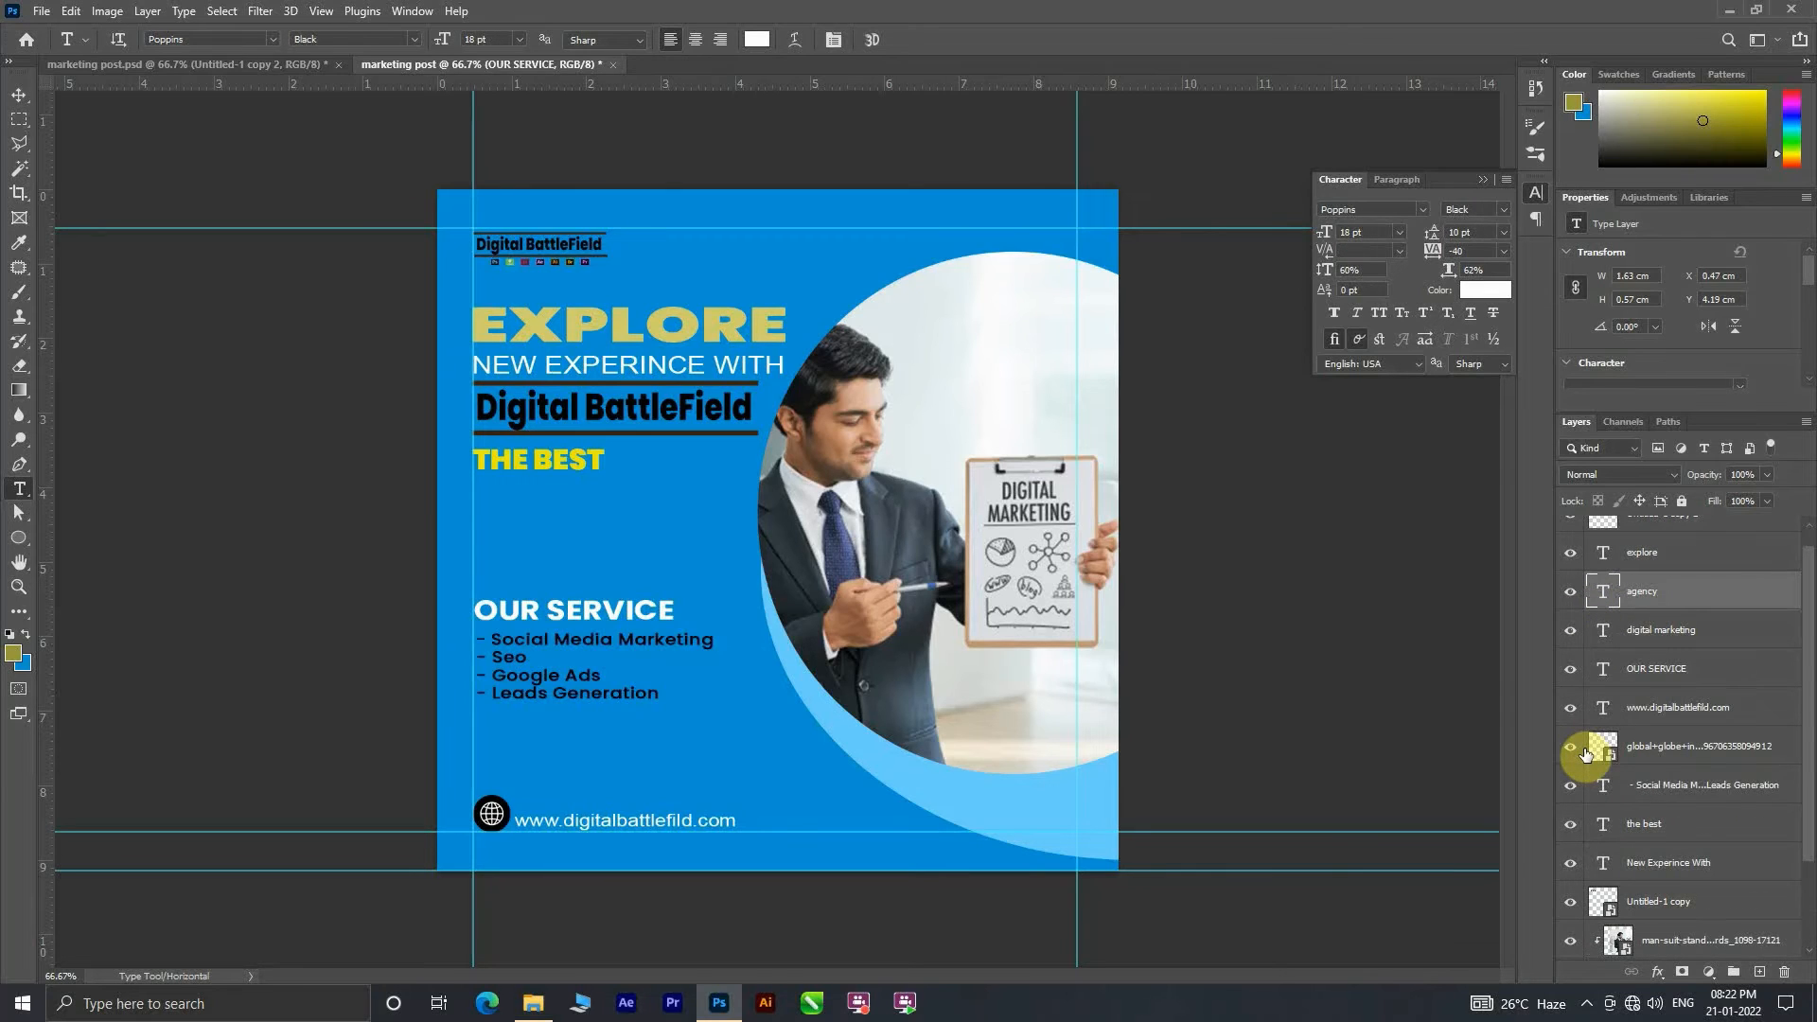
key("ctrl+z")
key("ctrl+z")
key("ctrl+z")
key("ctrl+z")
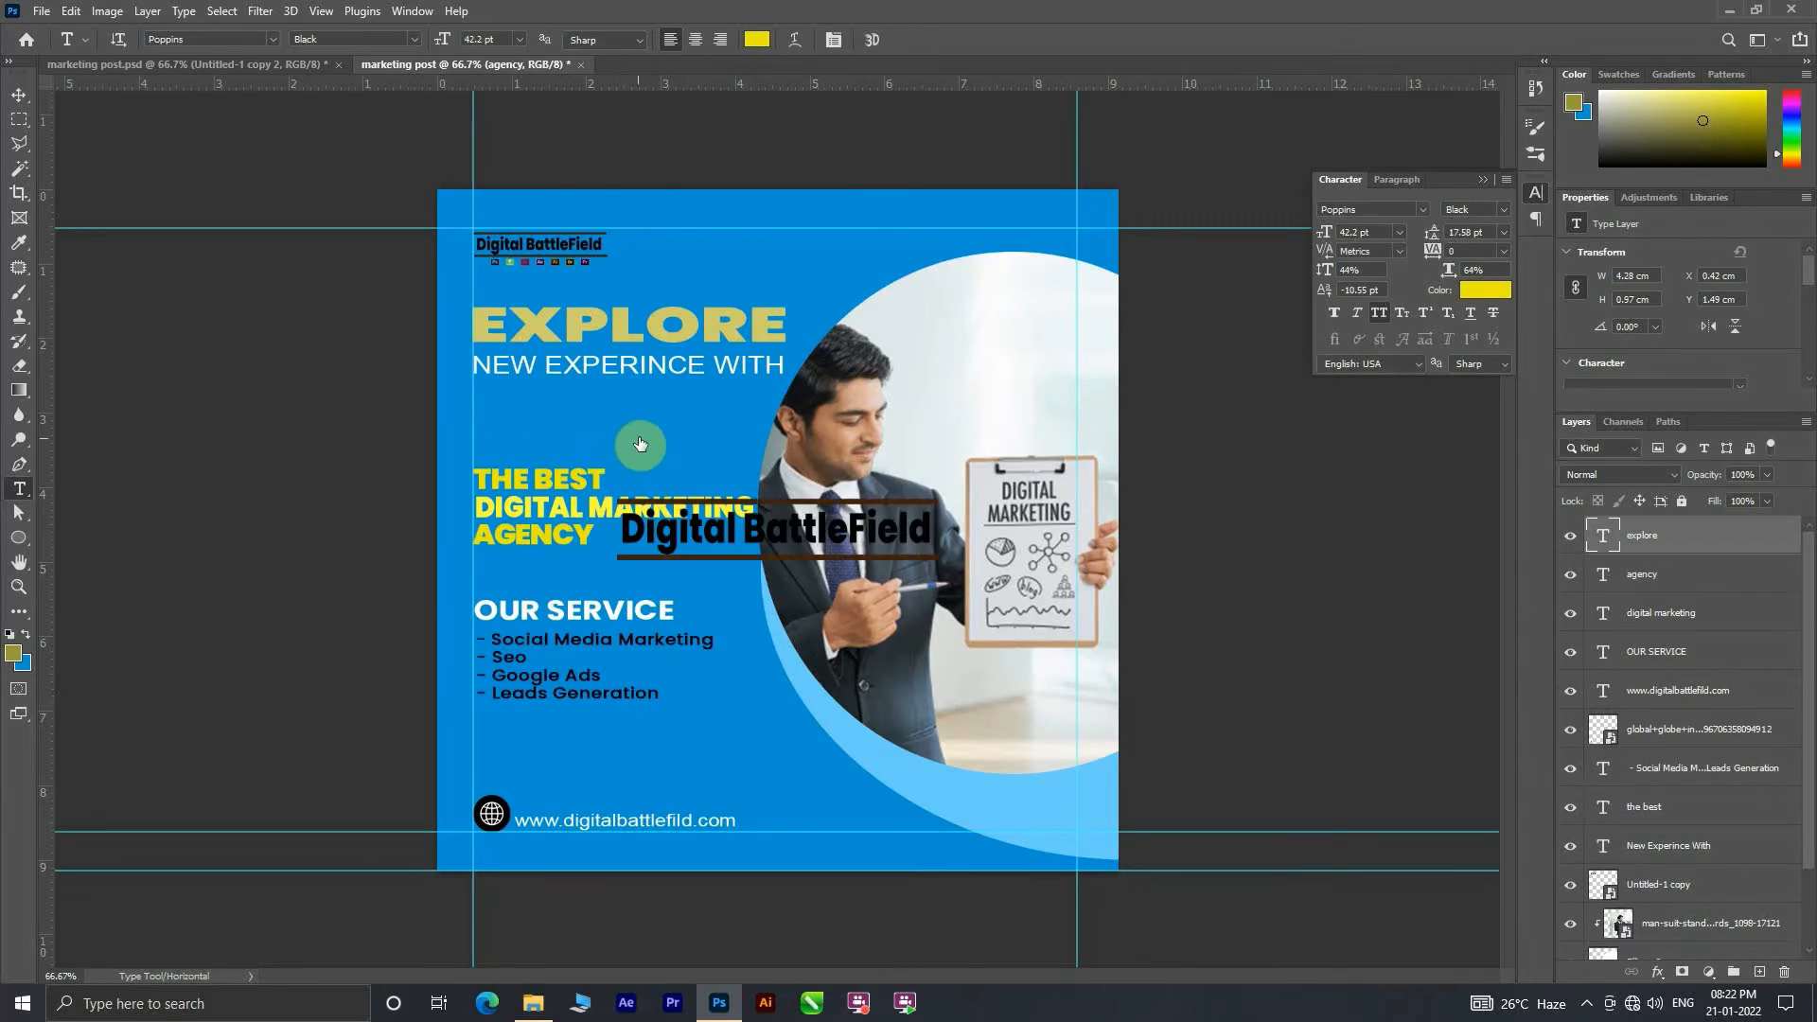
key("ctrl+shift+z")
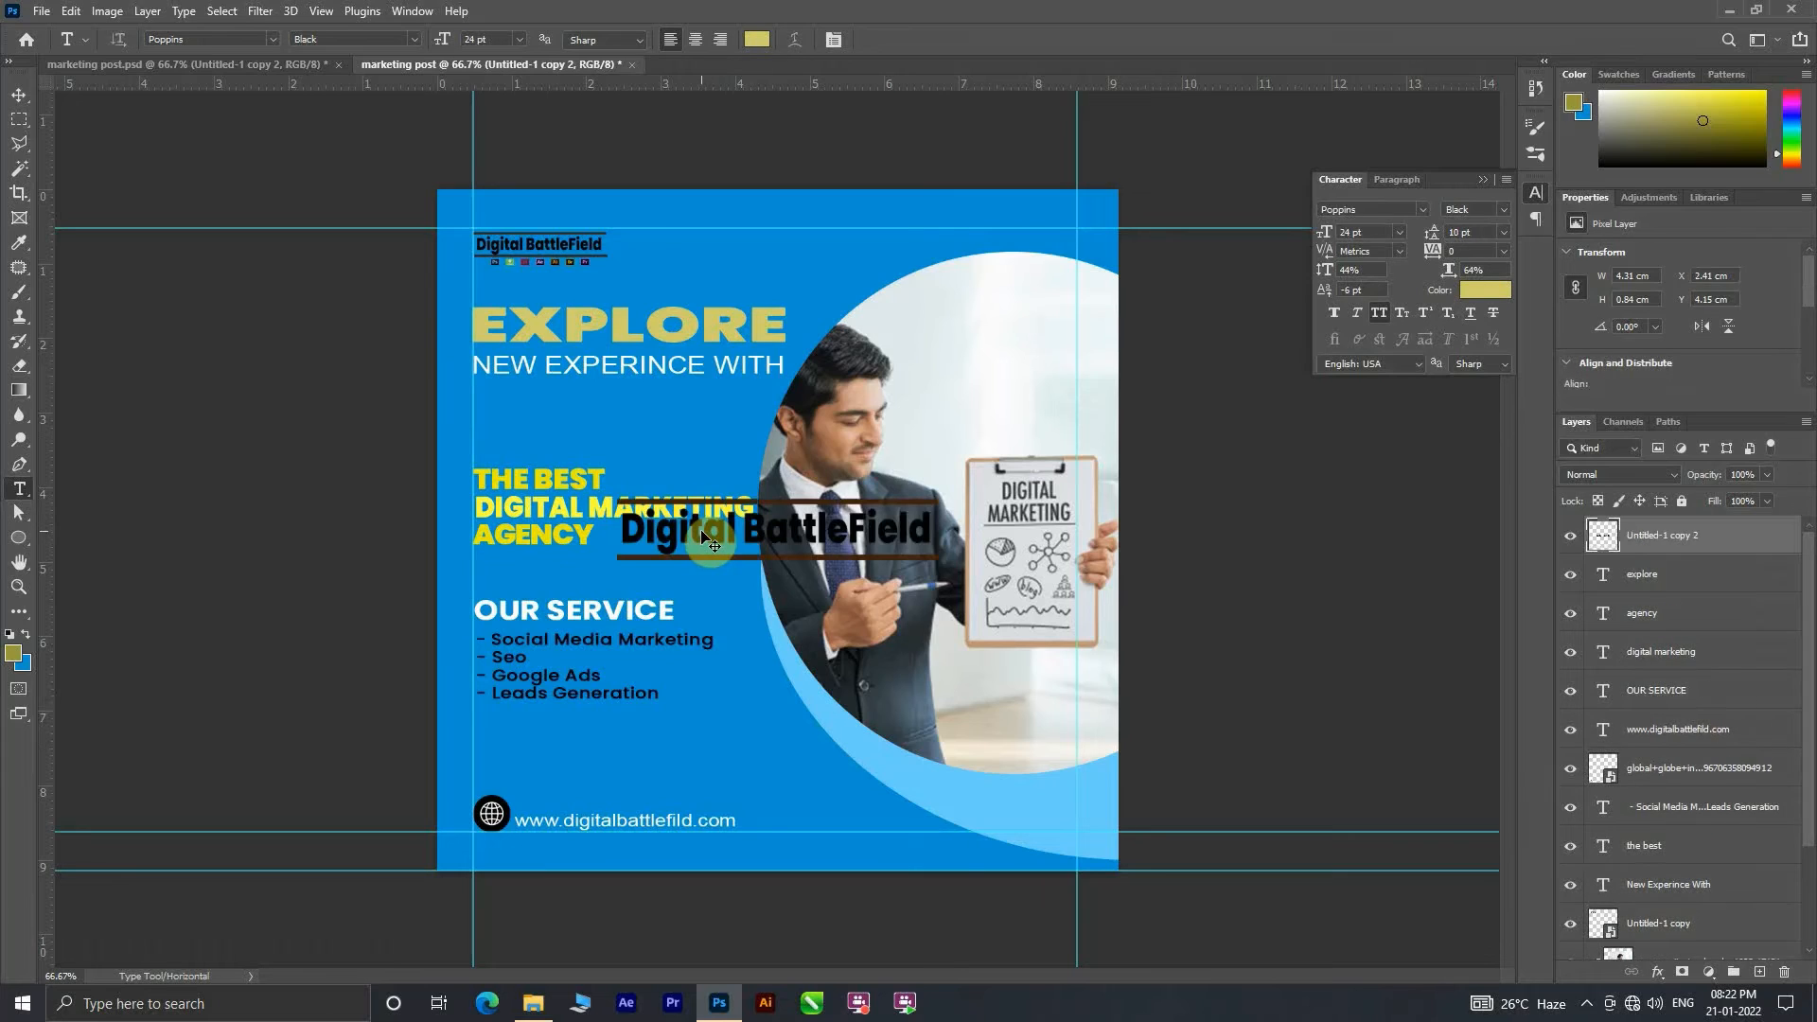
key("ctrl+shift+z")
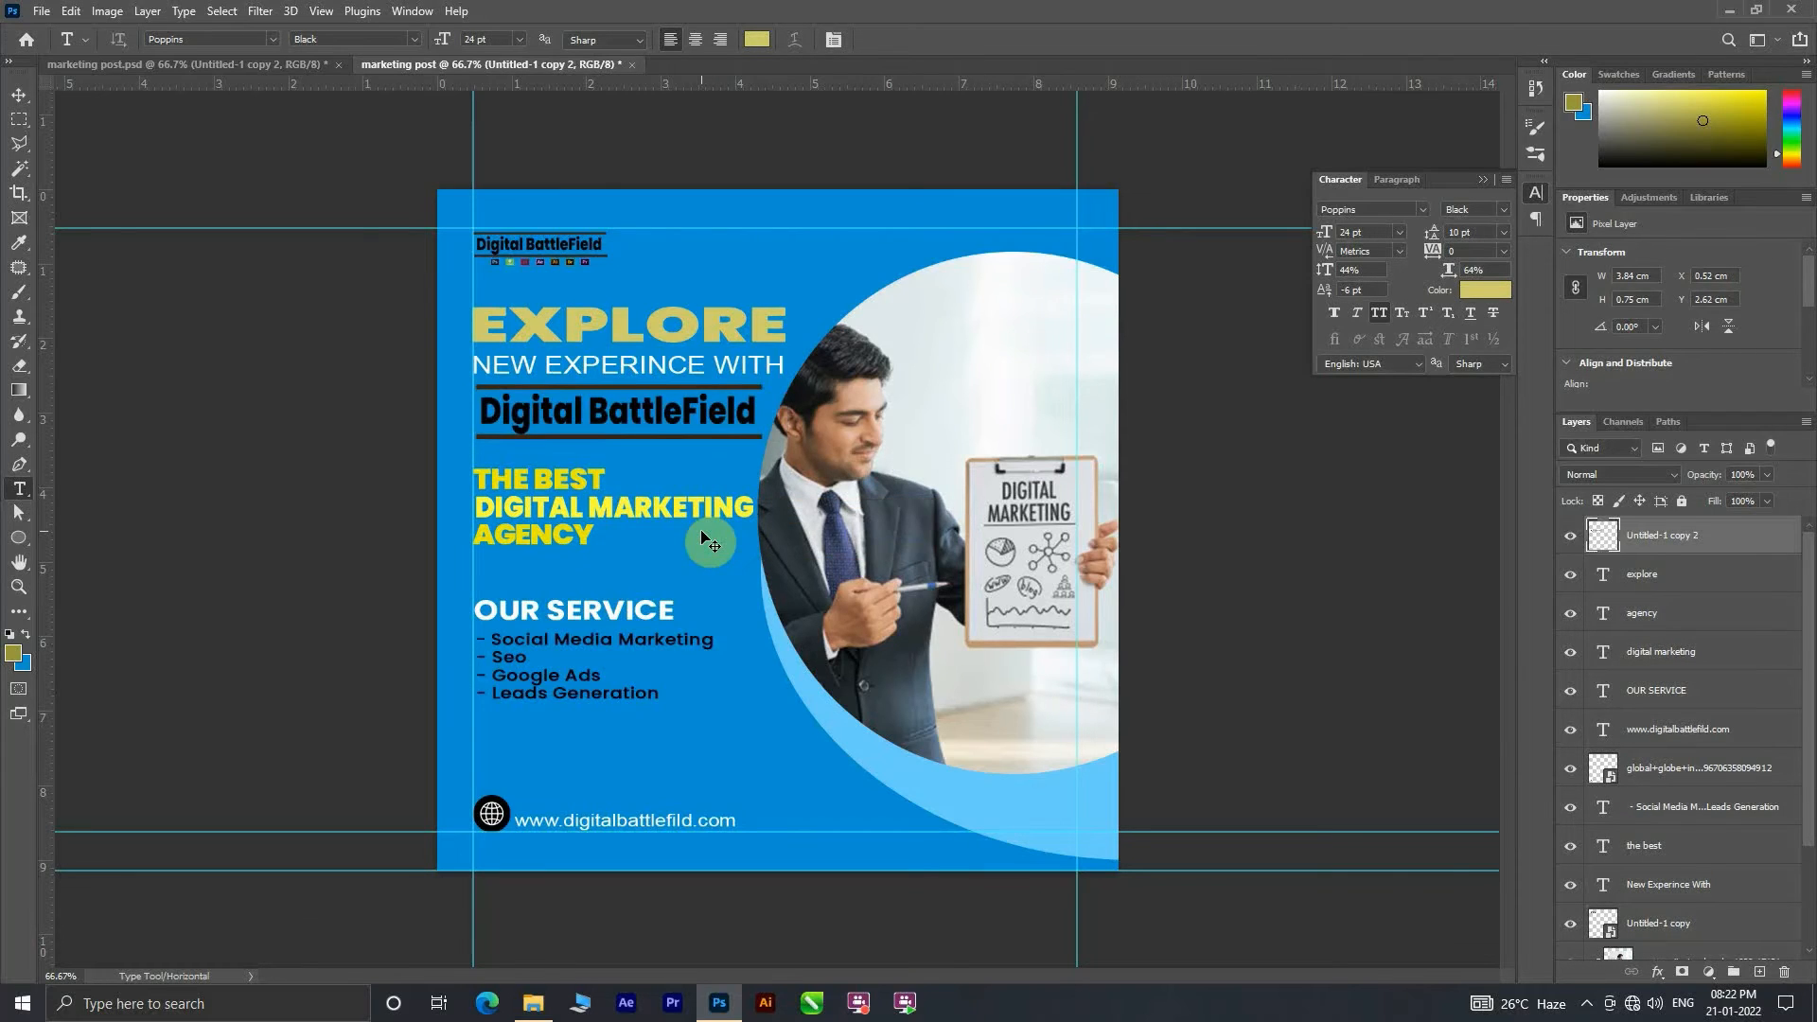
key("ctrl+shift+z")
Step: Move the THE BEST, DIGITAL MARKETING and AGENCY lines up under the large logo with even spacing
left_click(19, 95)
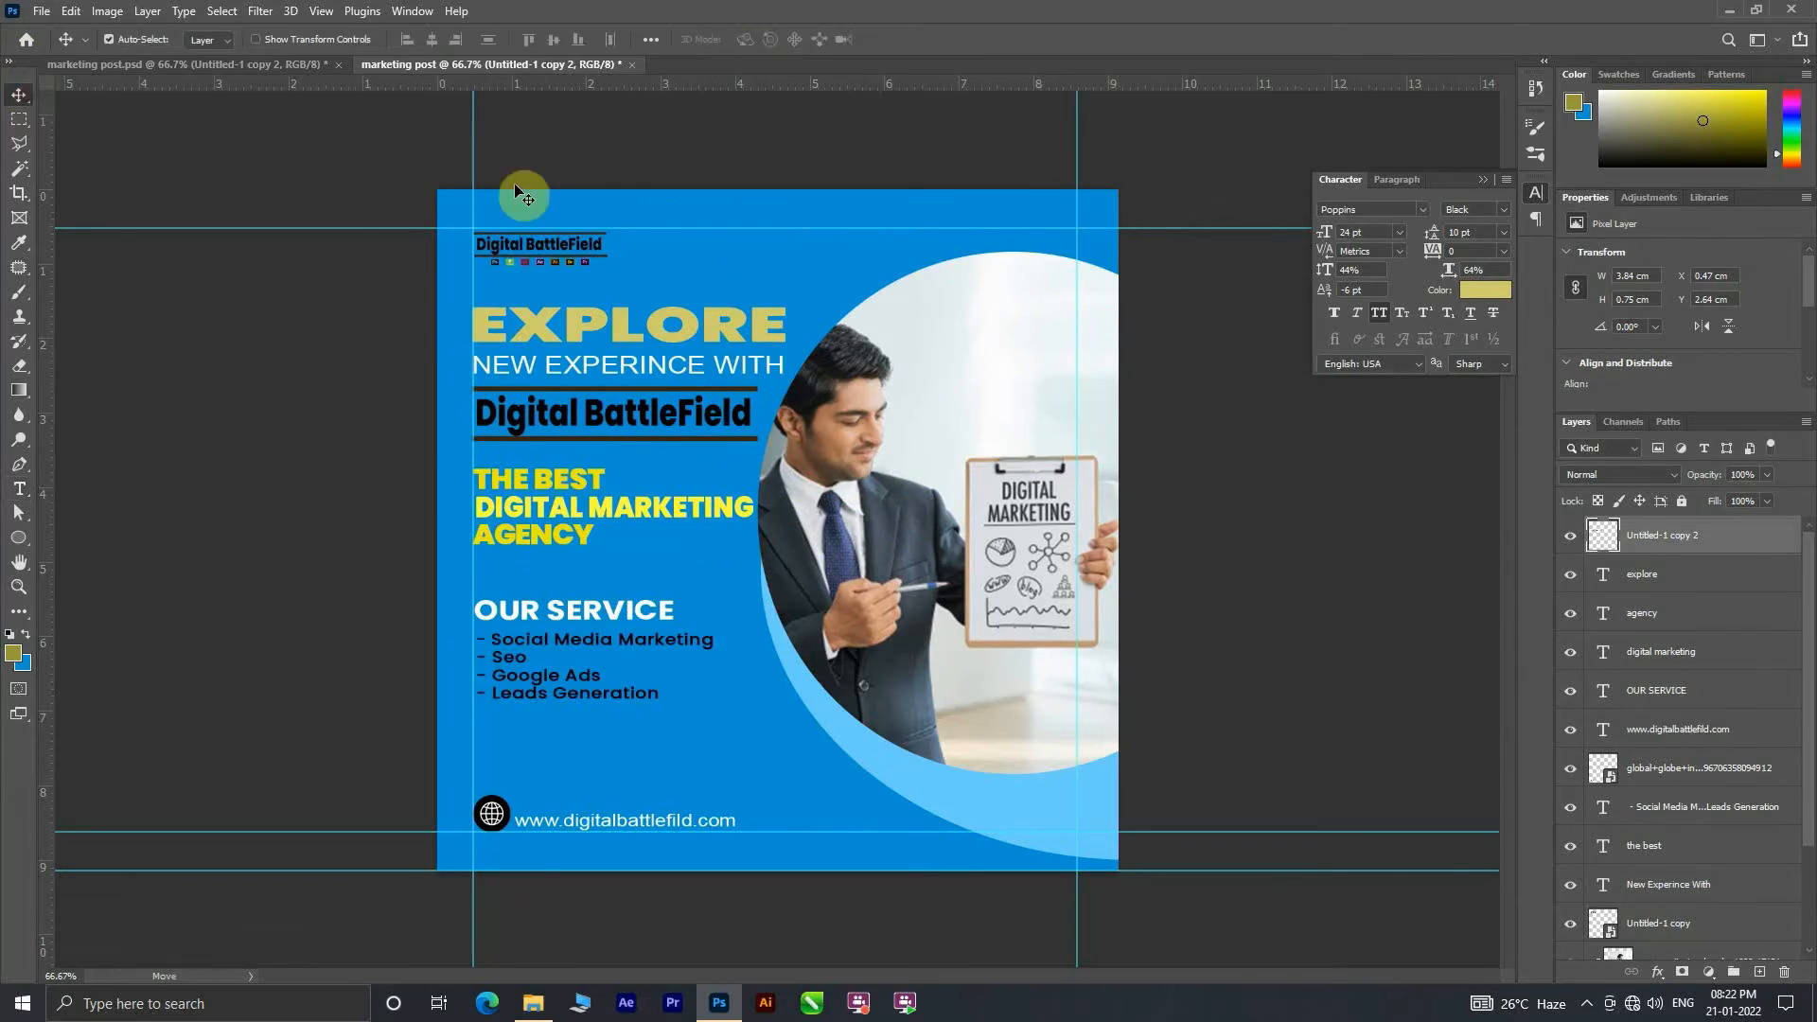
left_click_drag(556, 487, 560, 540)
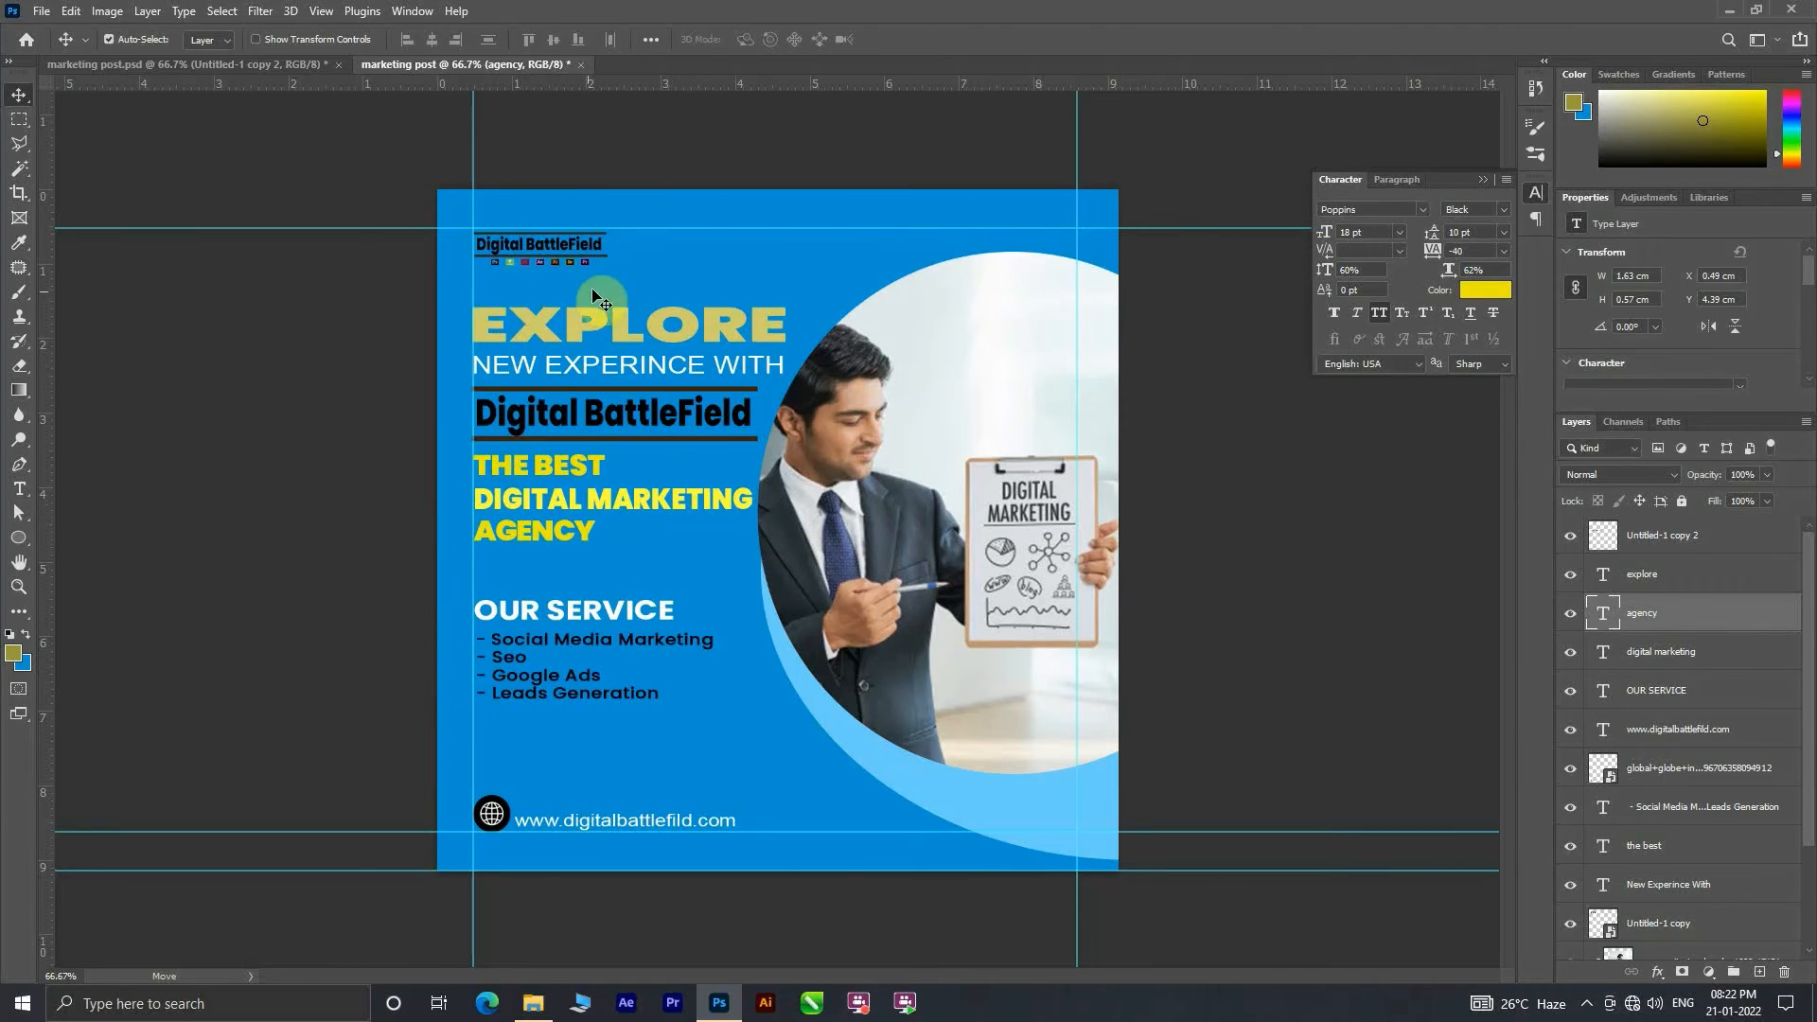
Step: Recolor the EXPLORE heading to a bright, saturated yellow, lightened from ead500
left_click(554, 330)
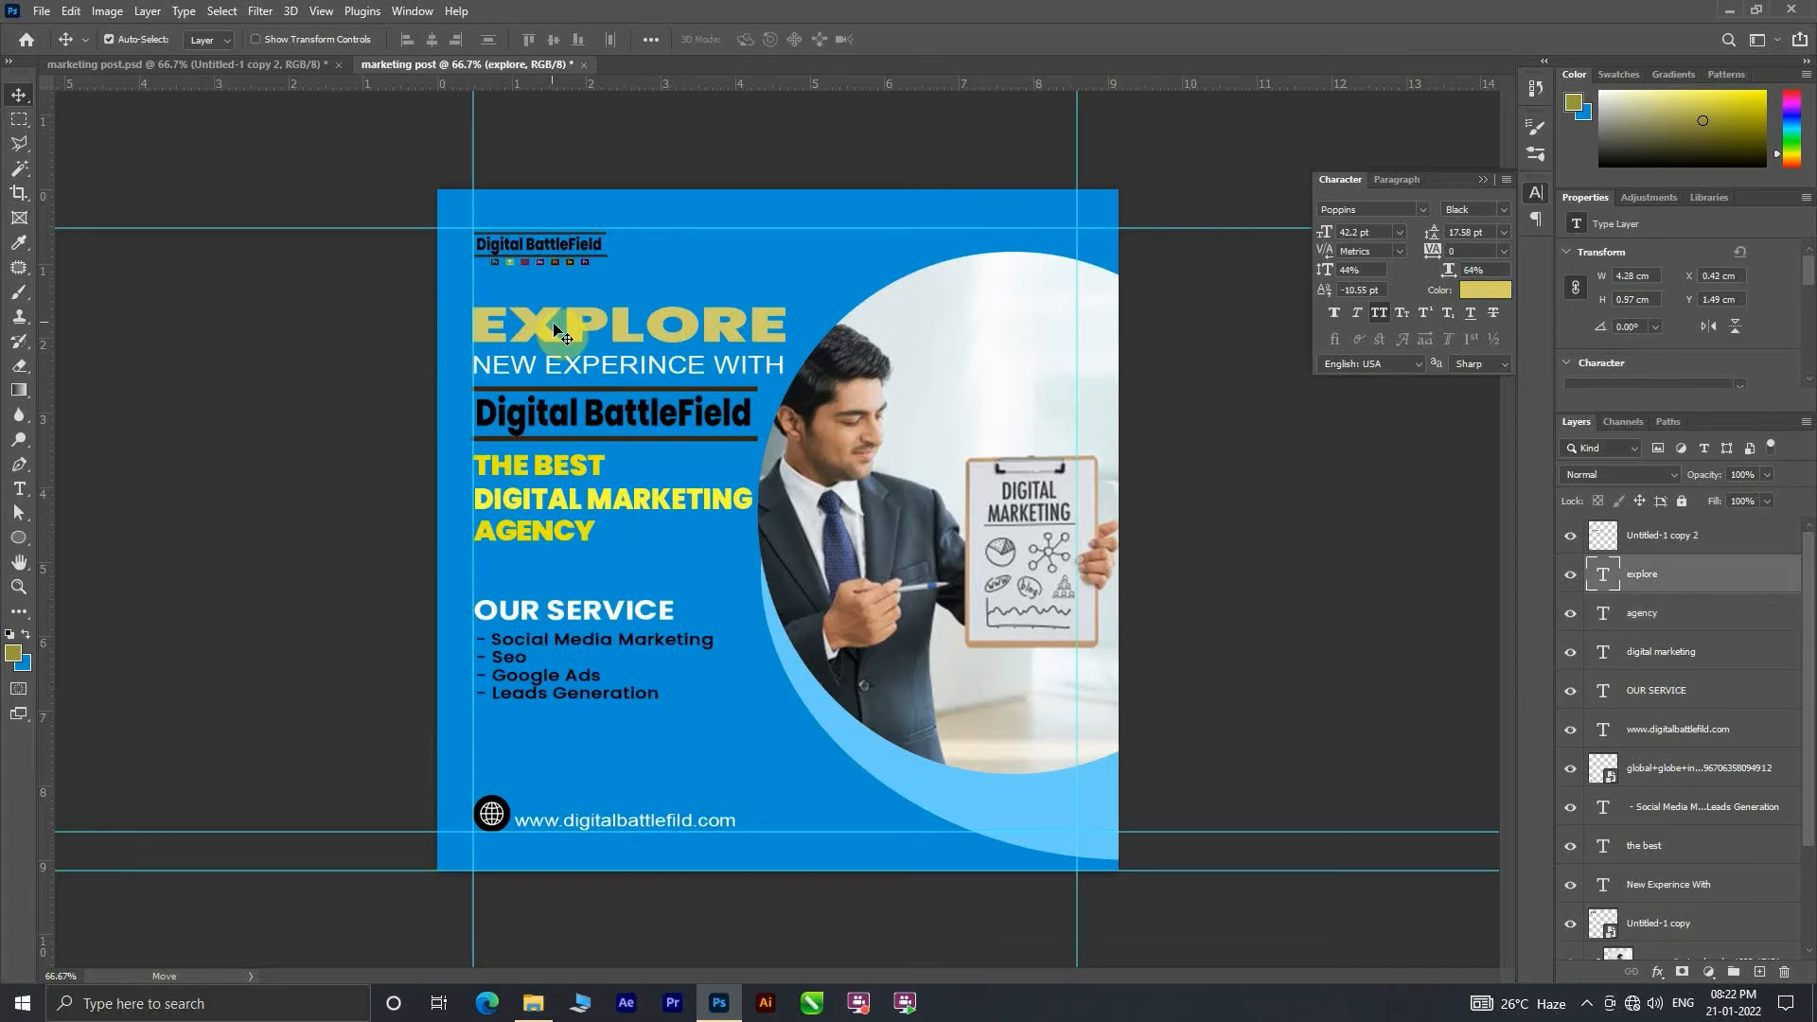
left_click(1762, 92)
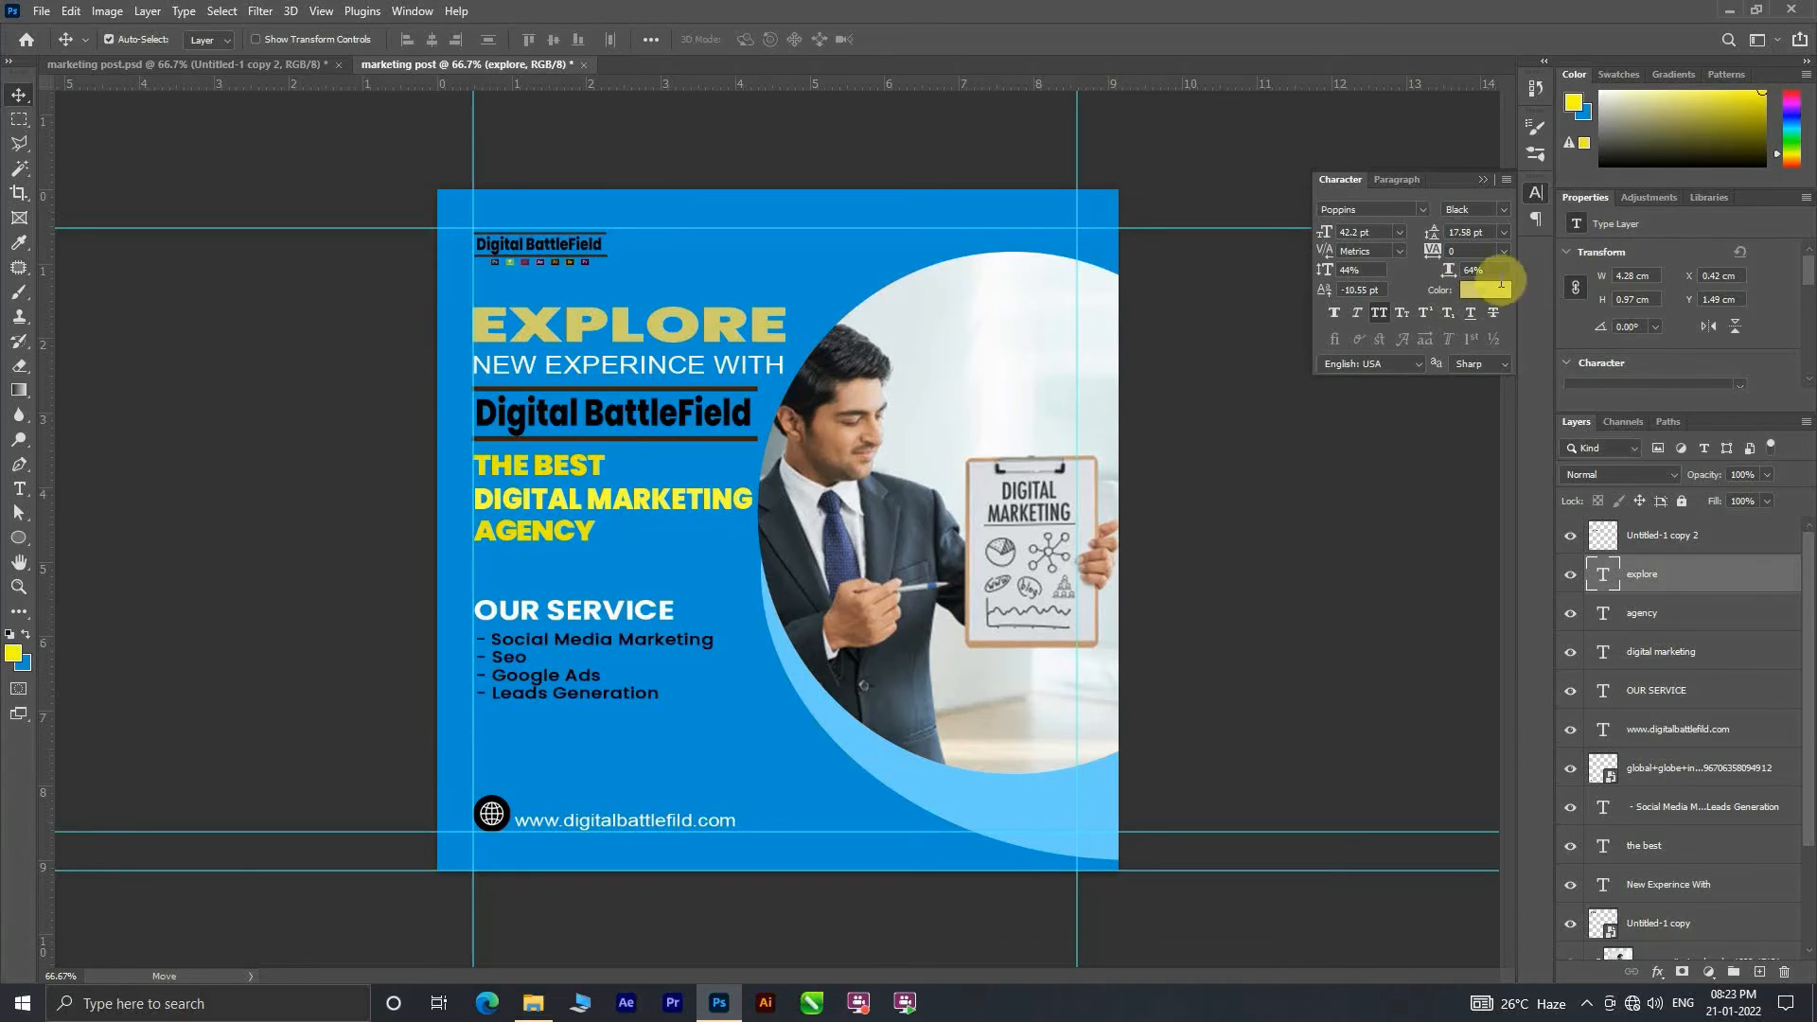
left_click(1485, 289)
left_click(131, 74)
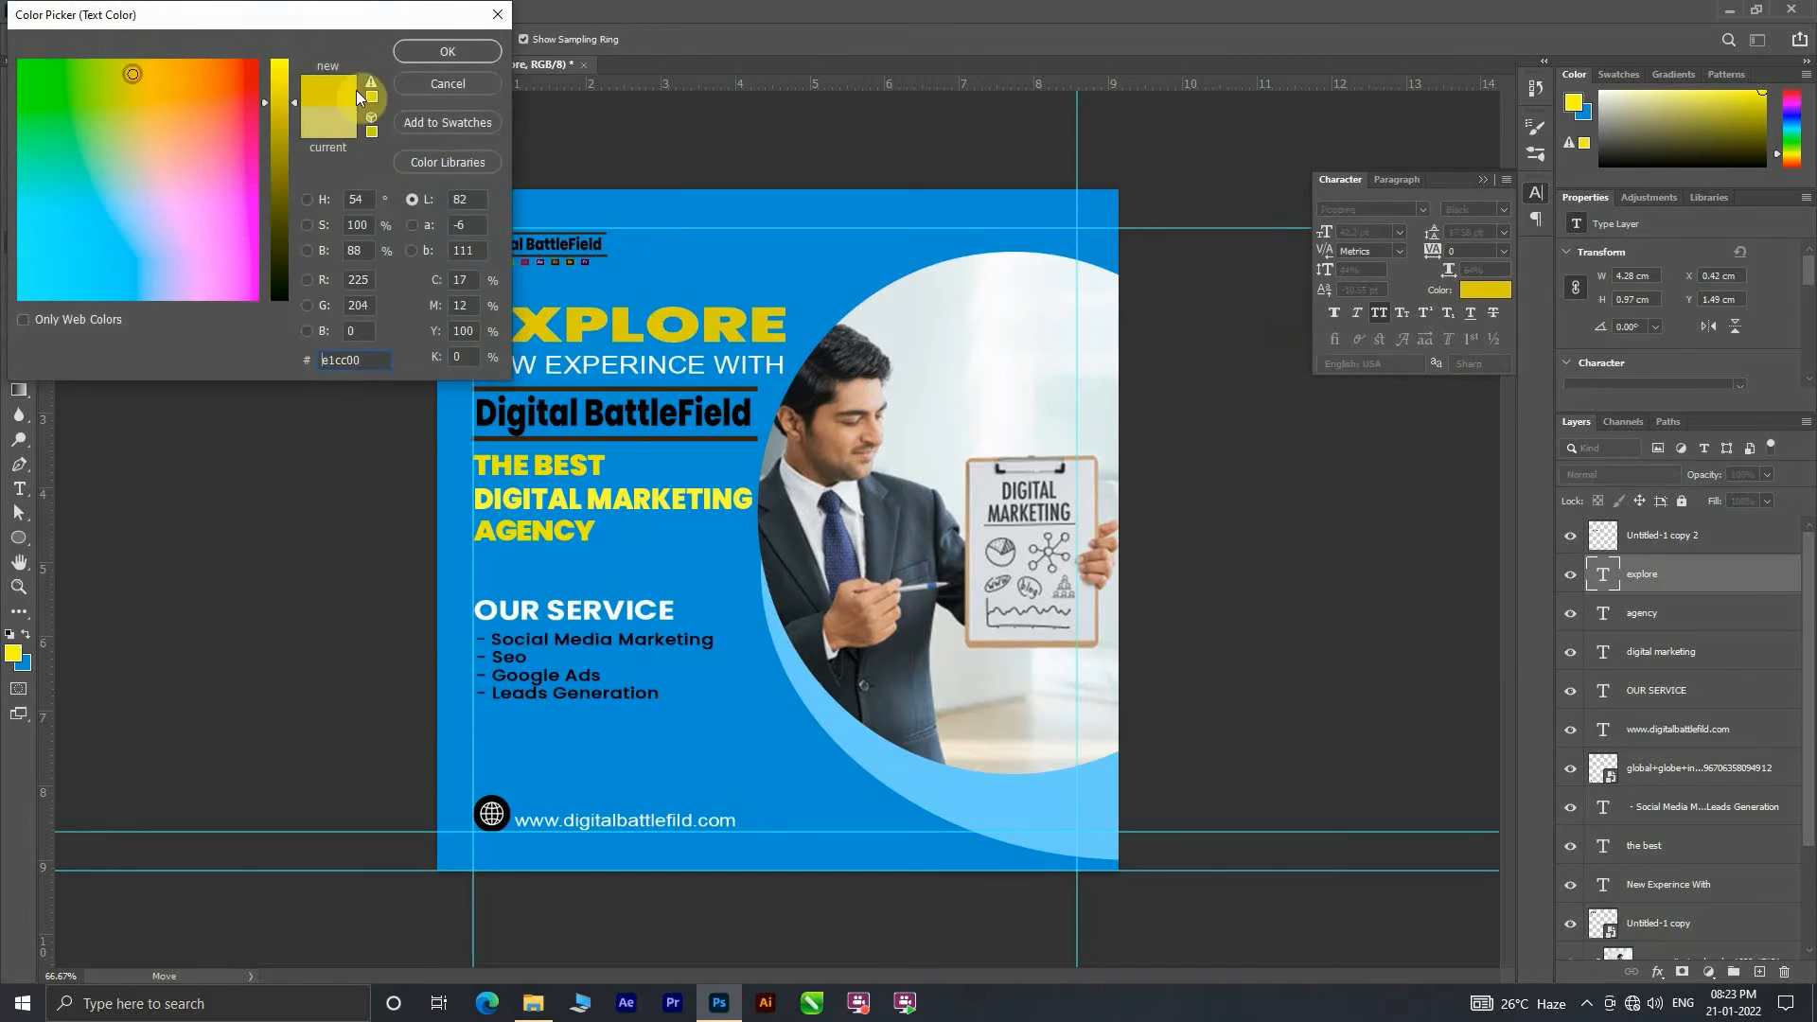
left_click(290, 70)
left_click(473, 52)
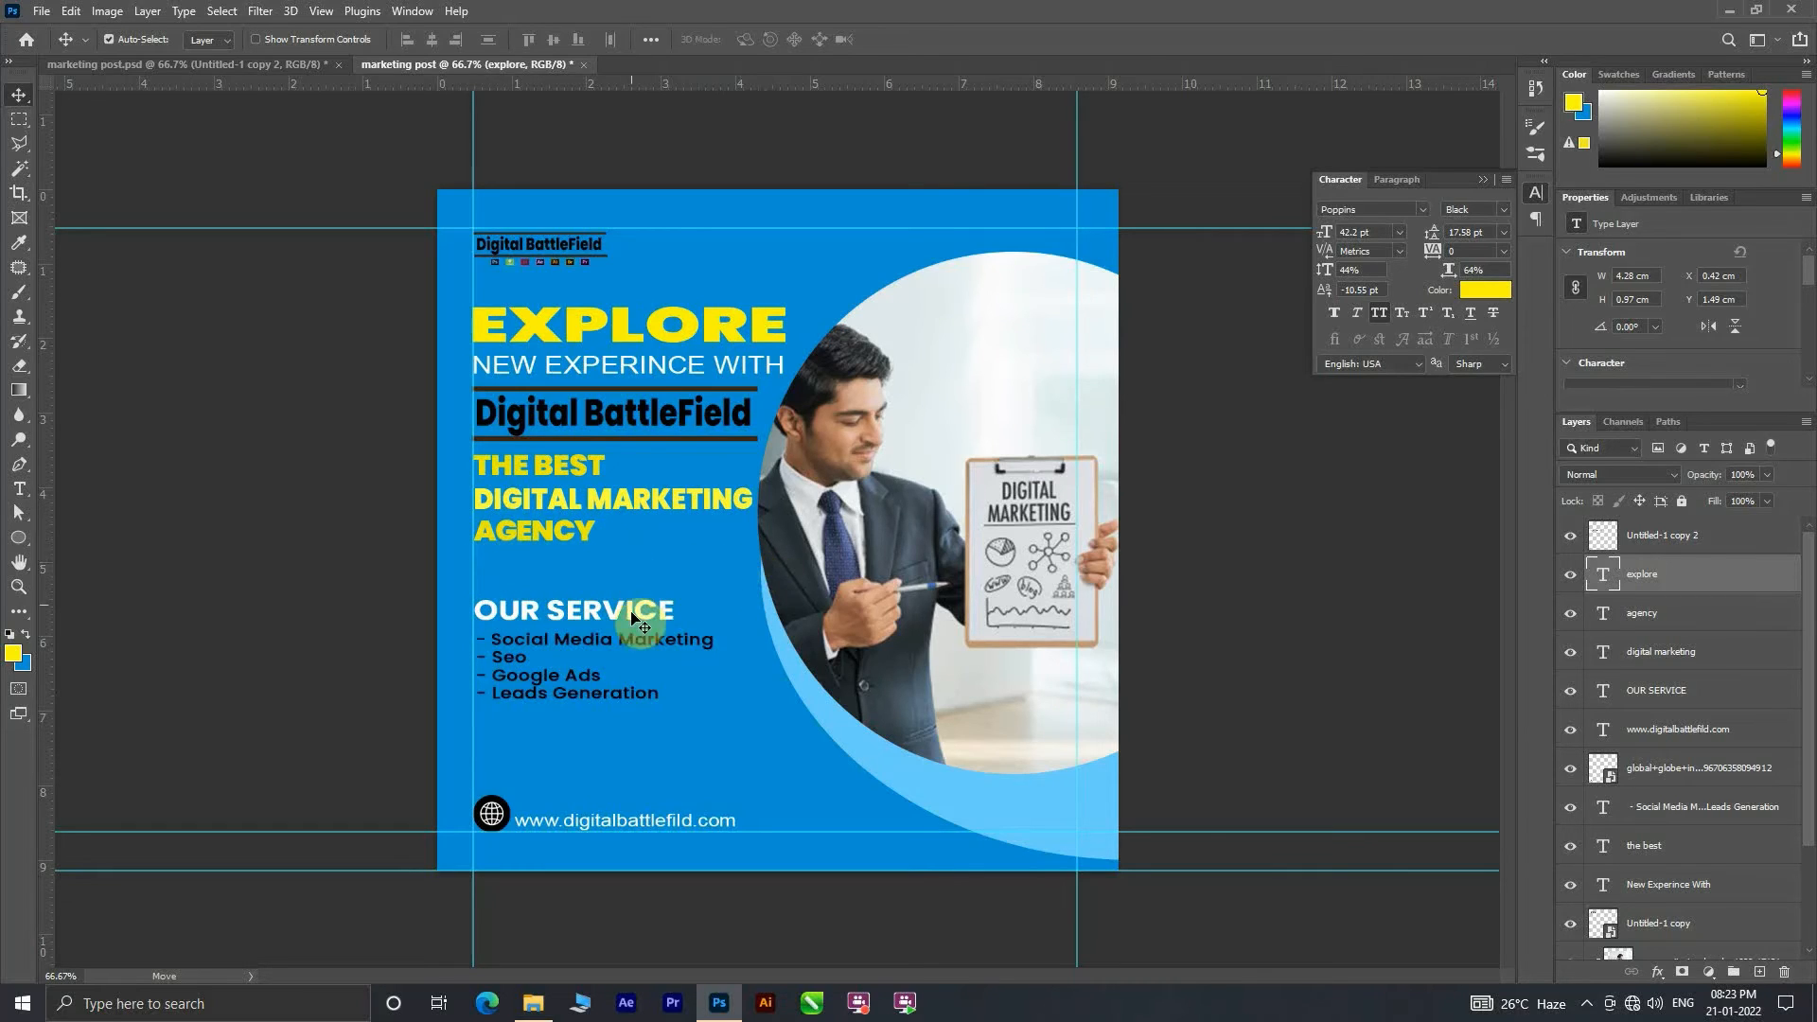
Step: Nudge the OUR SERVICE heading onto the left margin guide and raise the website address level with the globe icon
mouse_move(574, 621)
left_mouse_down()
mouse_move(573, 572)
mouse_move(571, 621)
mouse_move(594, 610)
left_mouse_up()
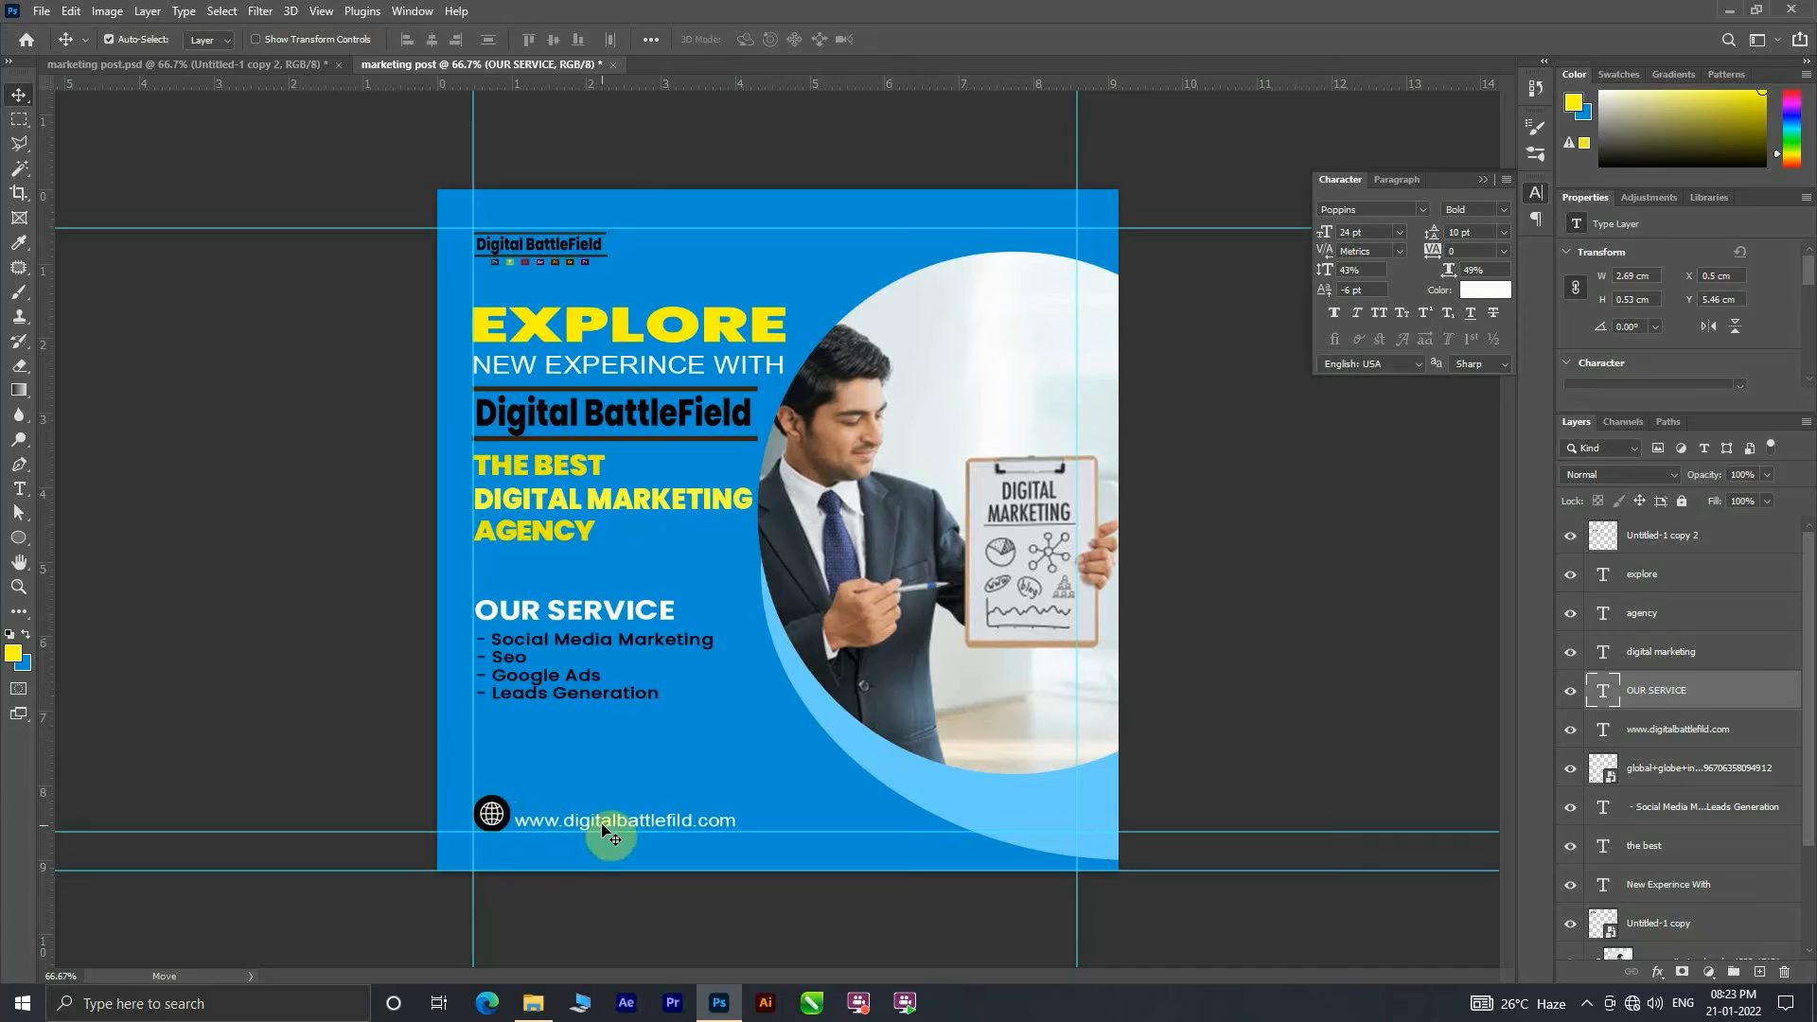
left_click_drag(606, 831, 599, 824)
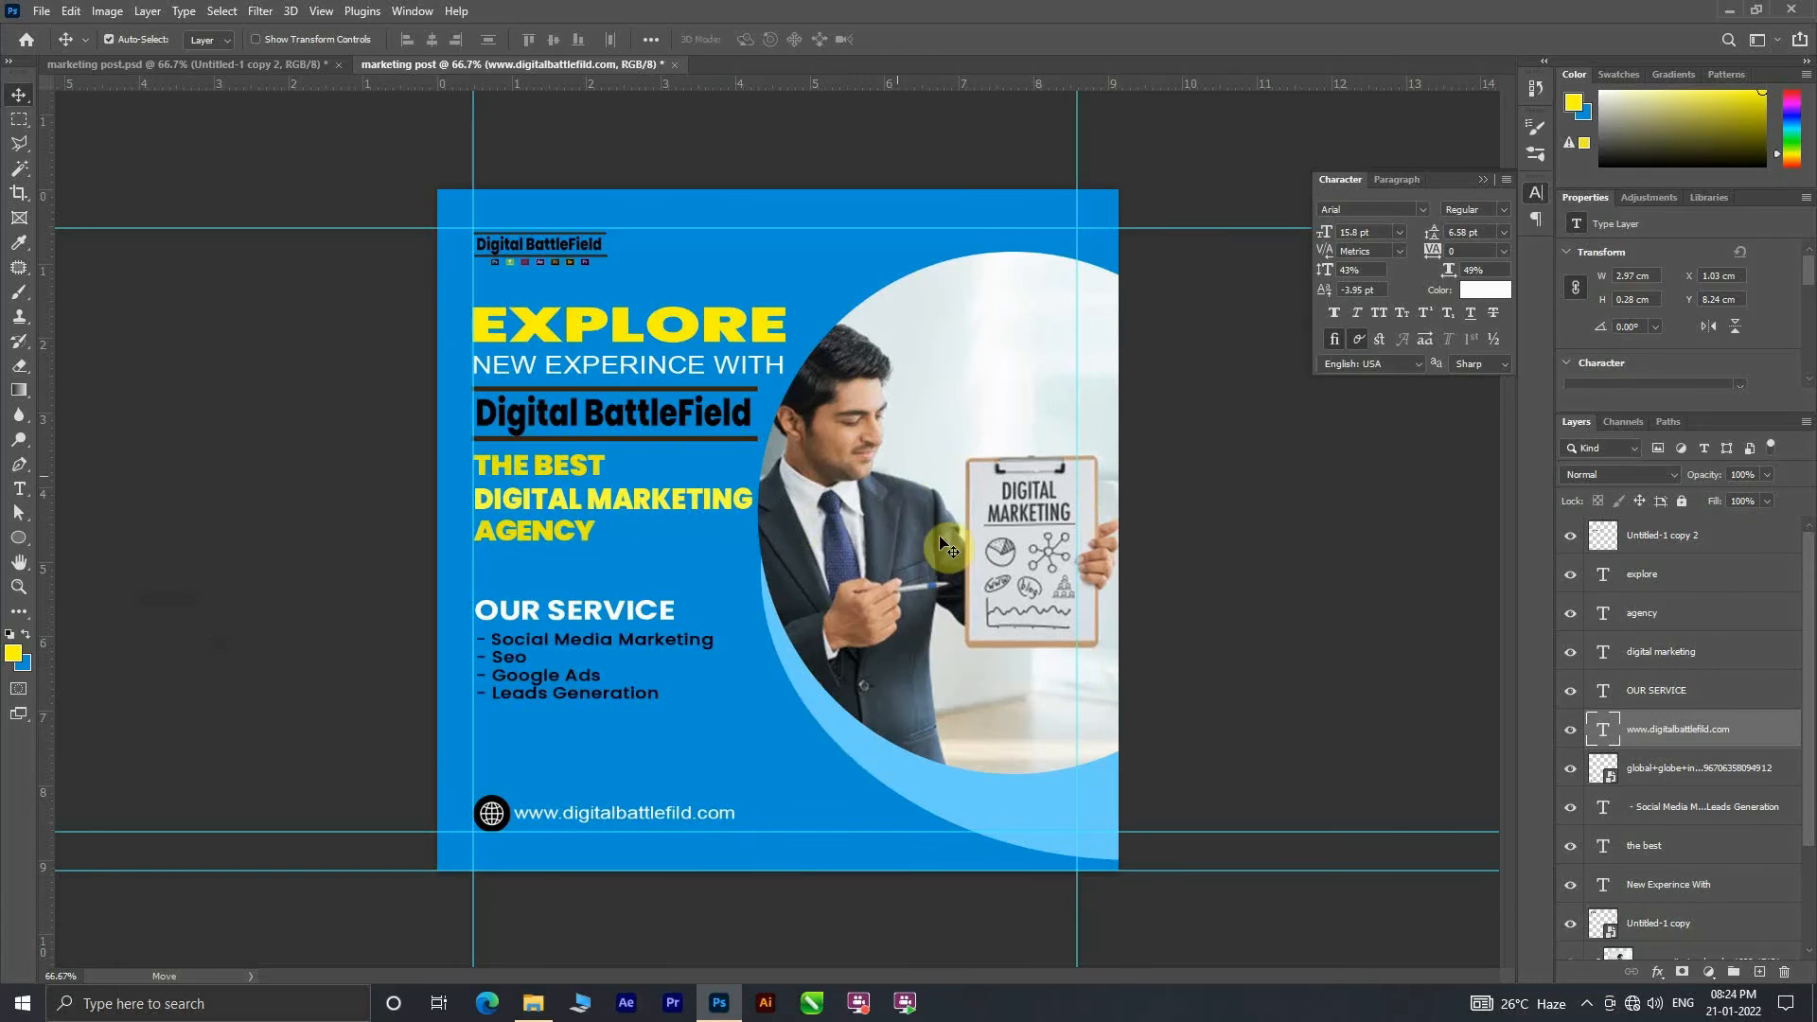
Step: Shift the clipped photo slightly right and down in its circle, and raise the light-blue ellipse to leave a narrower crescent
left_click_drag(930, 601, 942, 769)
left_click(1207, 793)
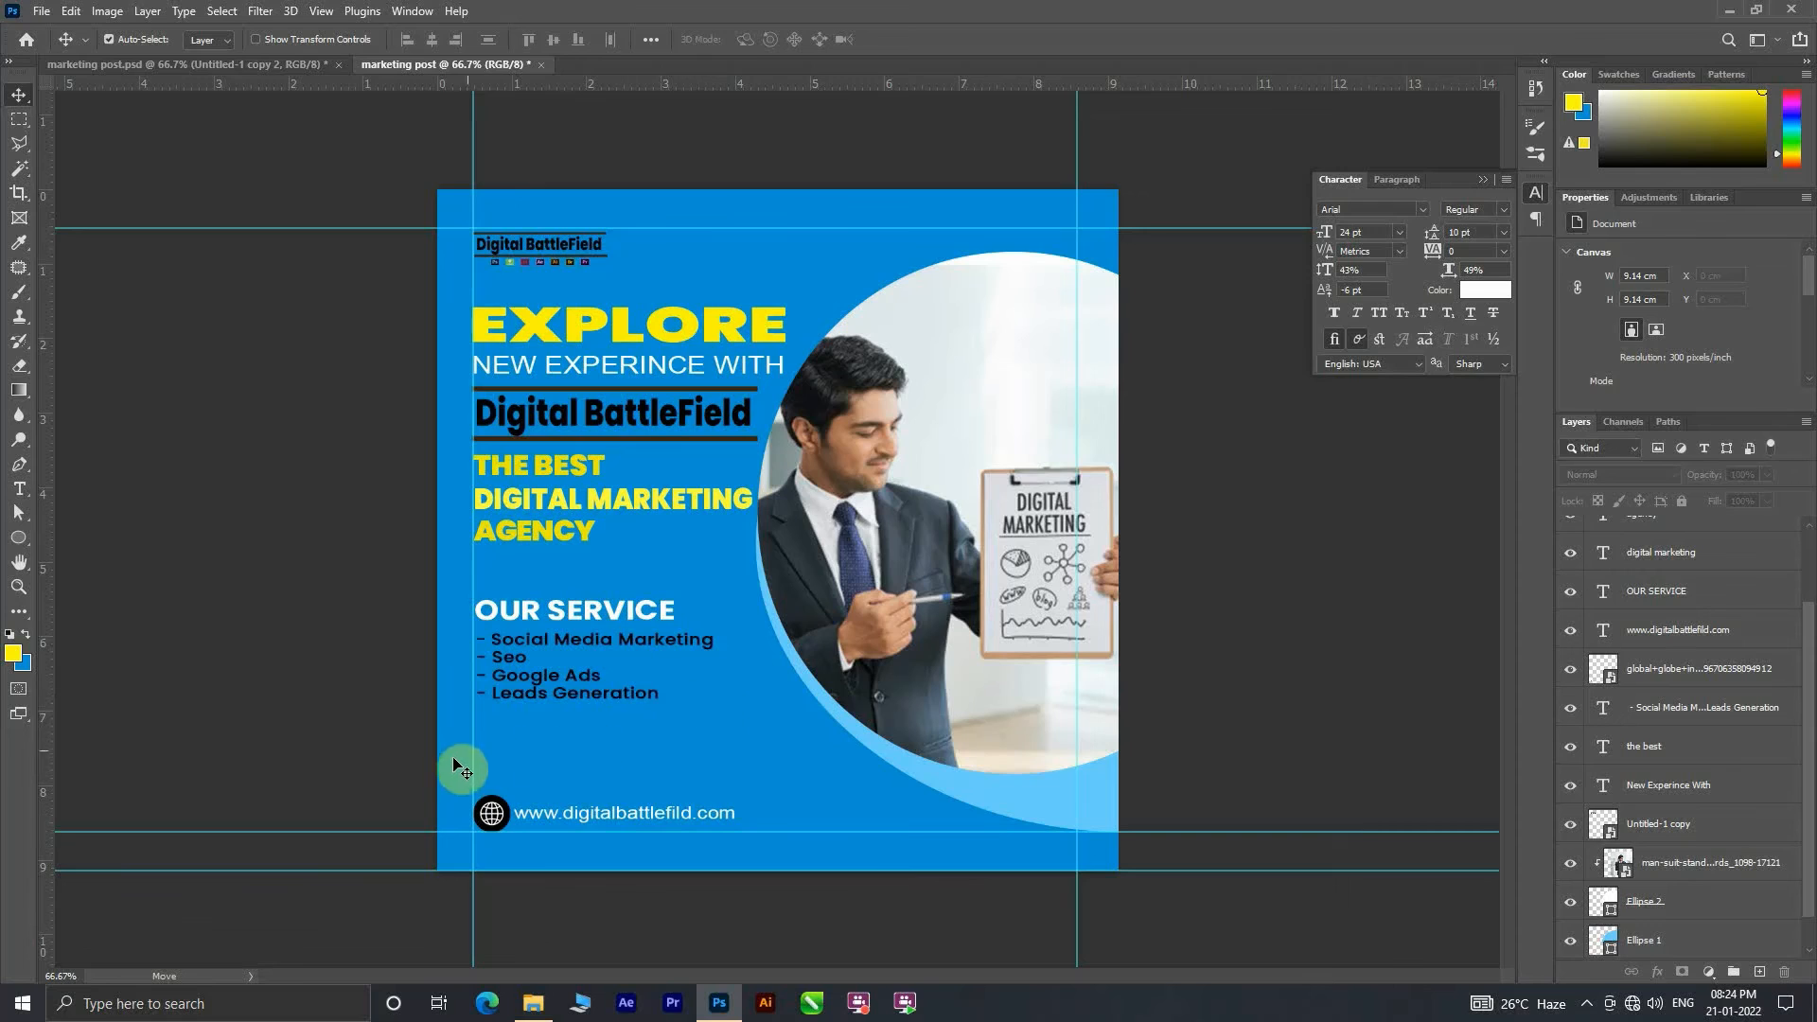
Step: Draw a rectangle about 10.71 x 3.07 cm just above the light-blue ellipse layer and lower it behind the website address
left_click(1098, 800)
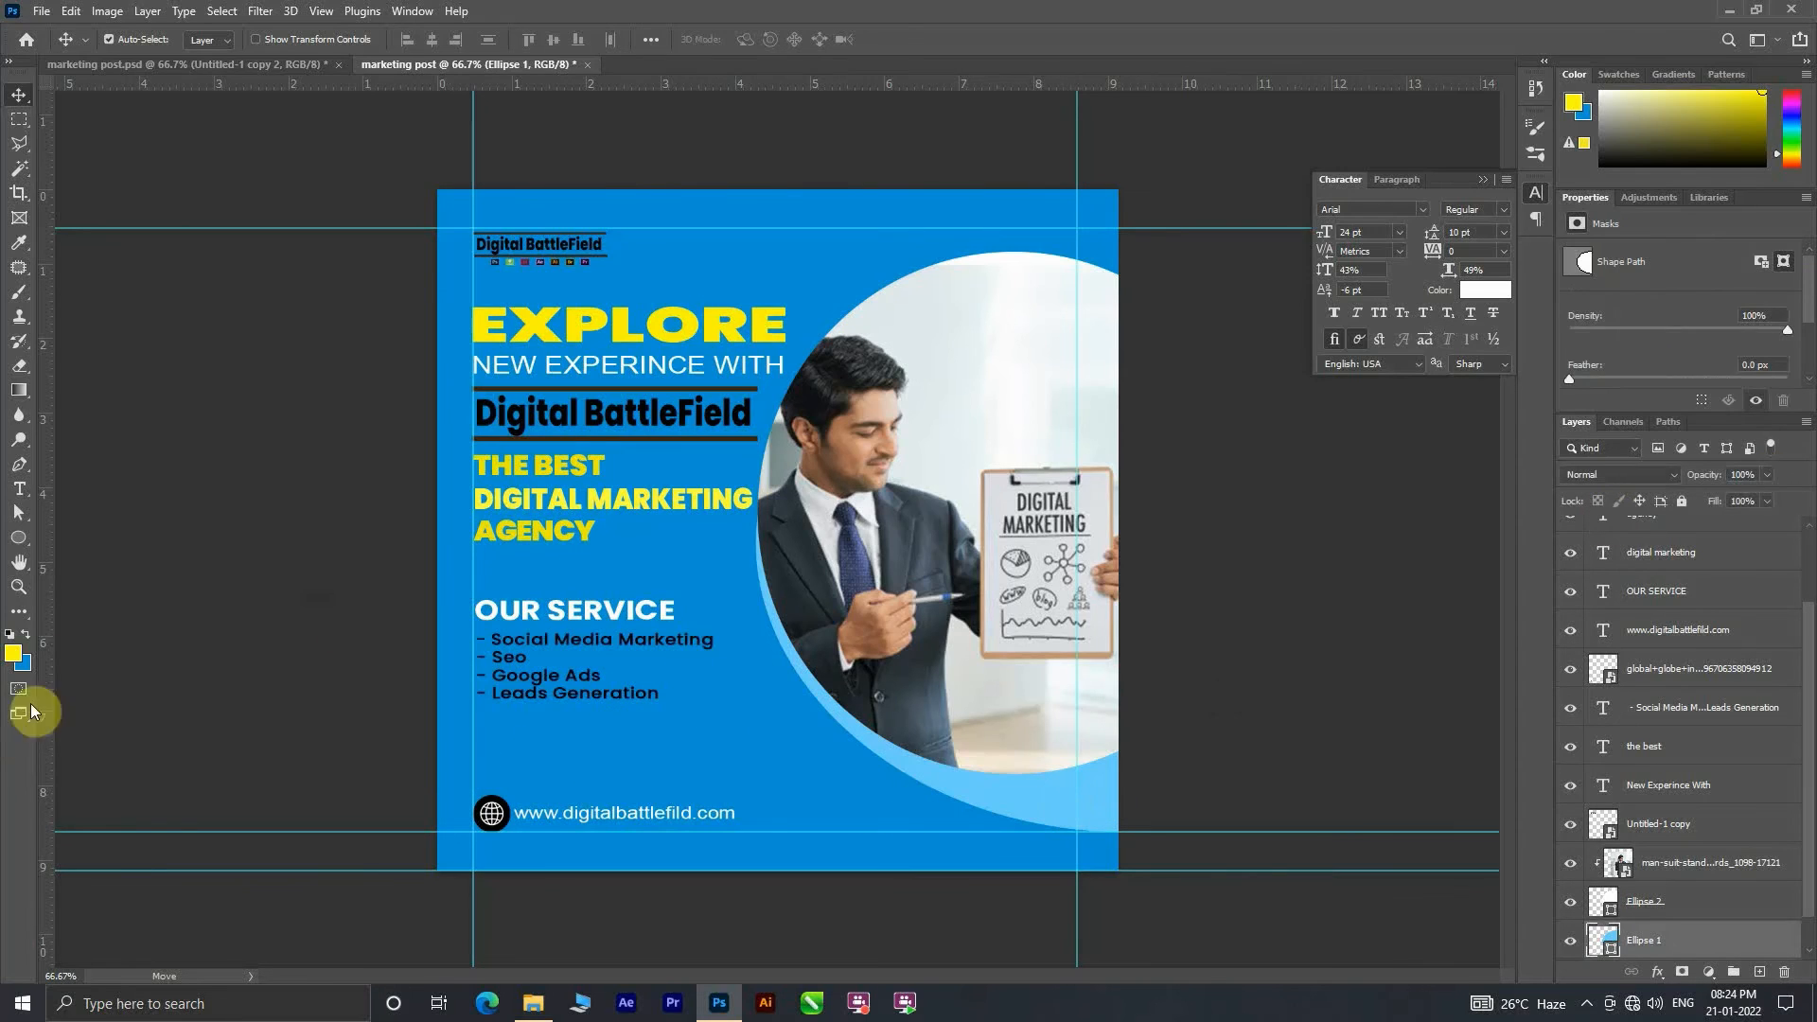
right_click(16, 541)
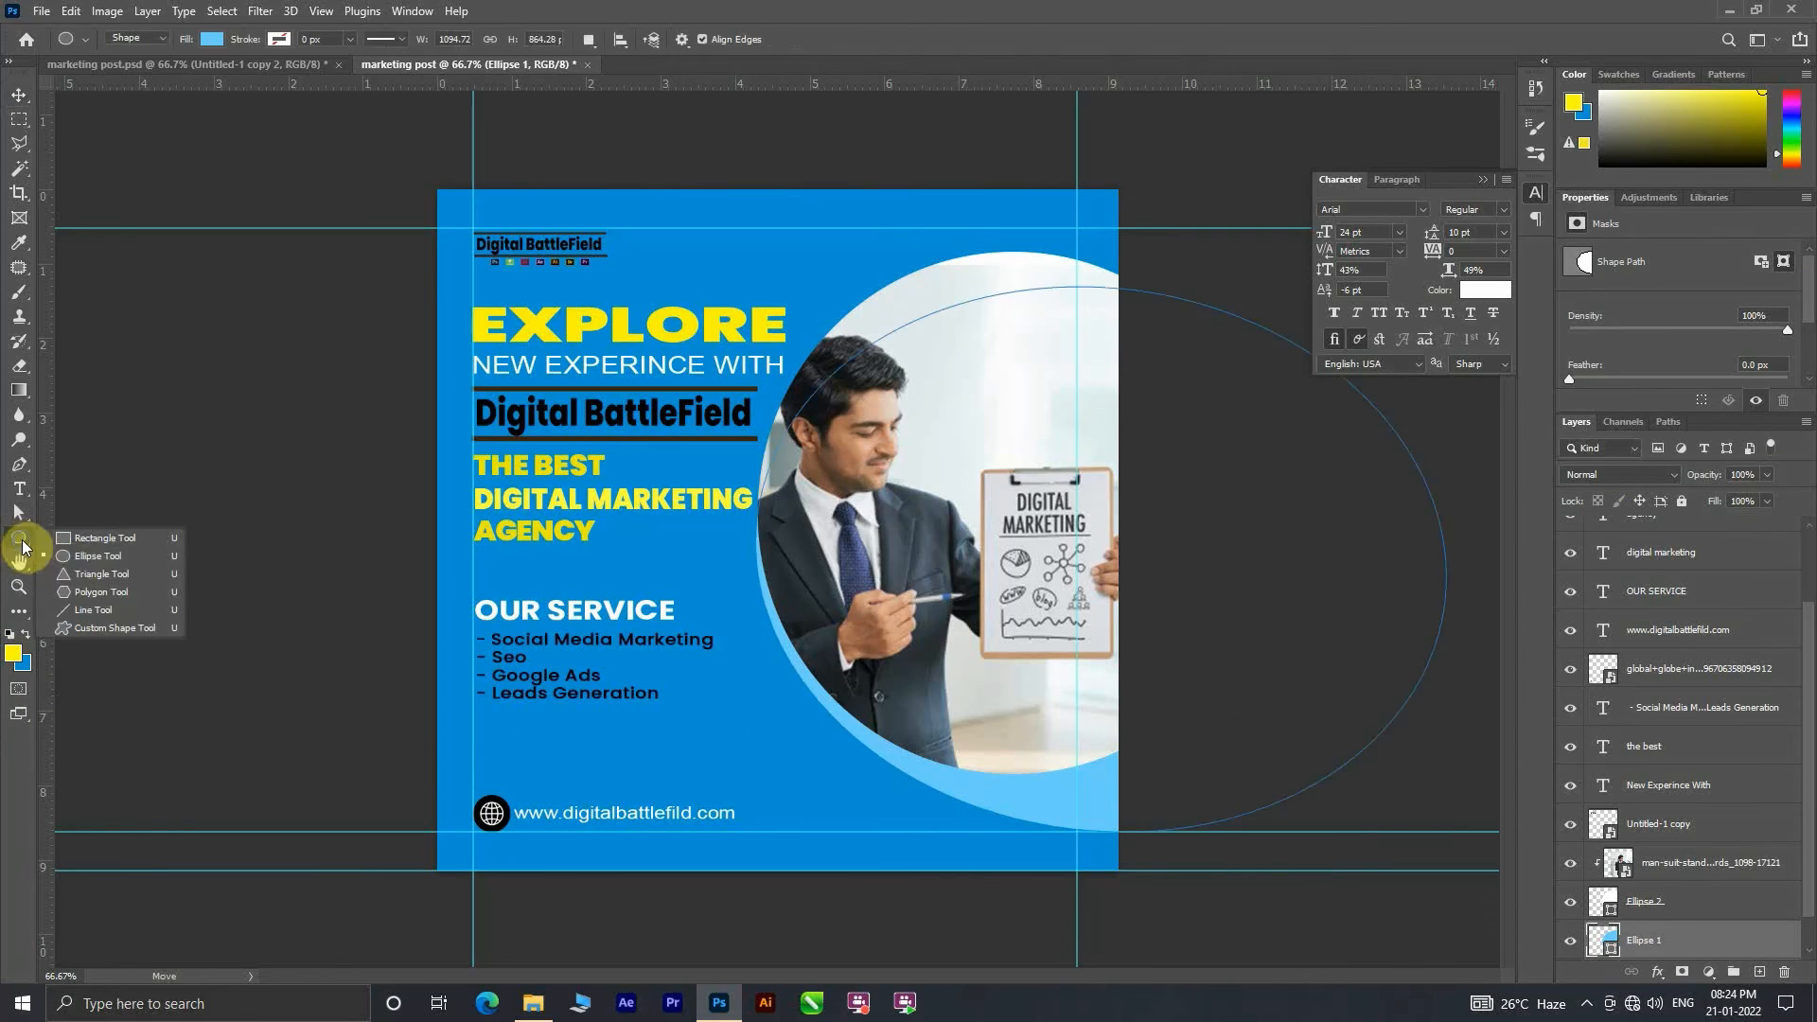
left_click(111, 553)
left_click_drag(441, 698, 1239, 926)
left_click(18, 95)
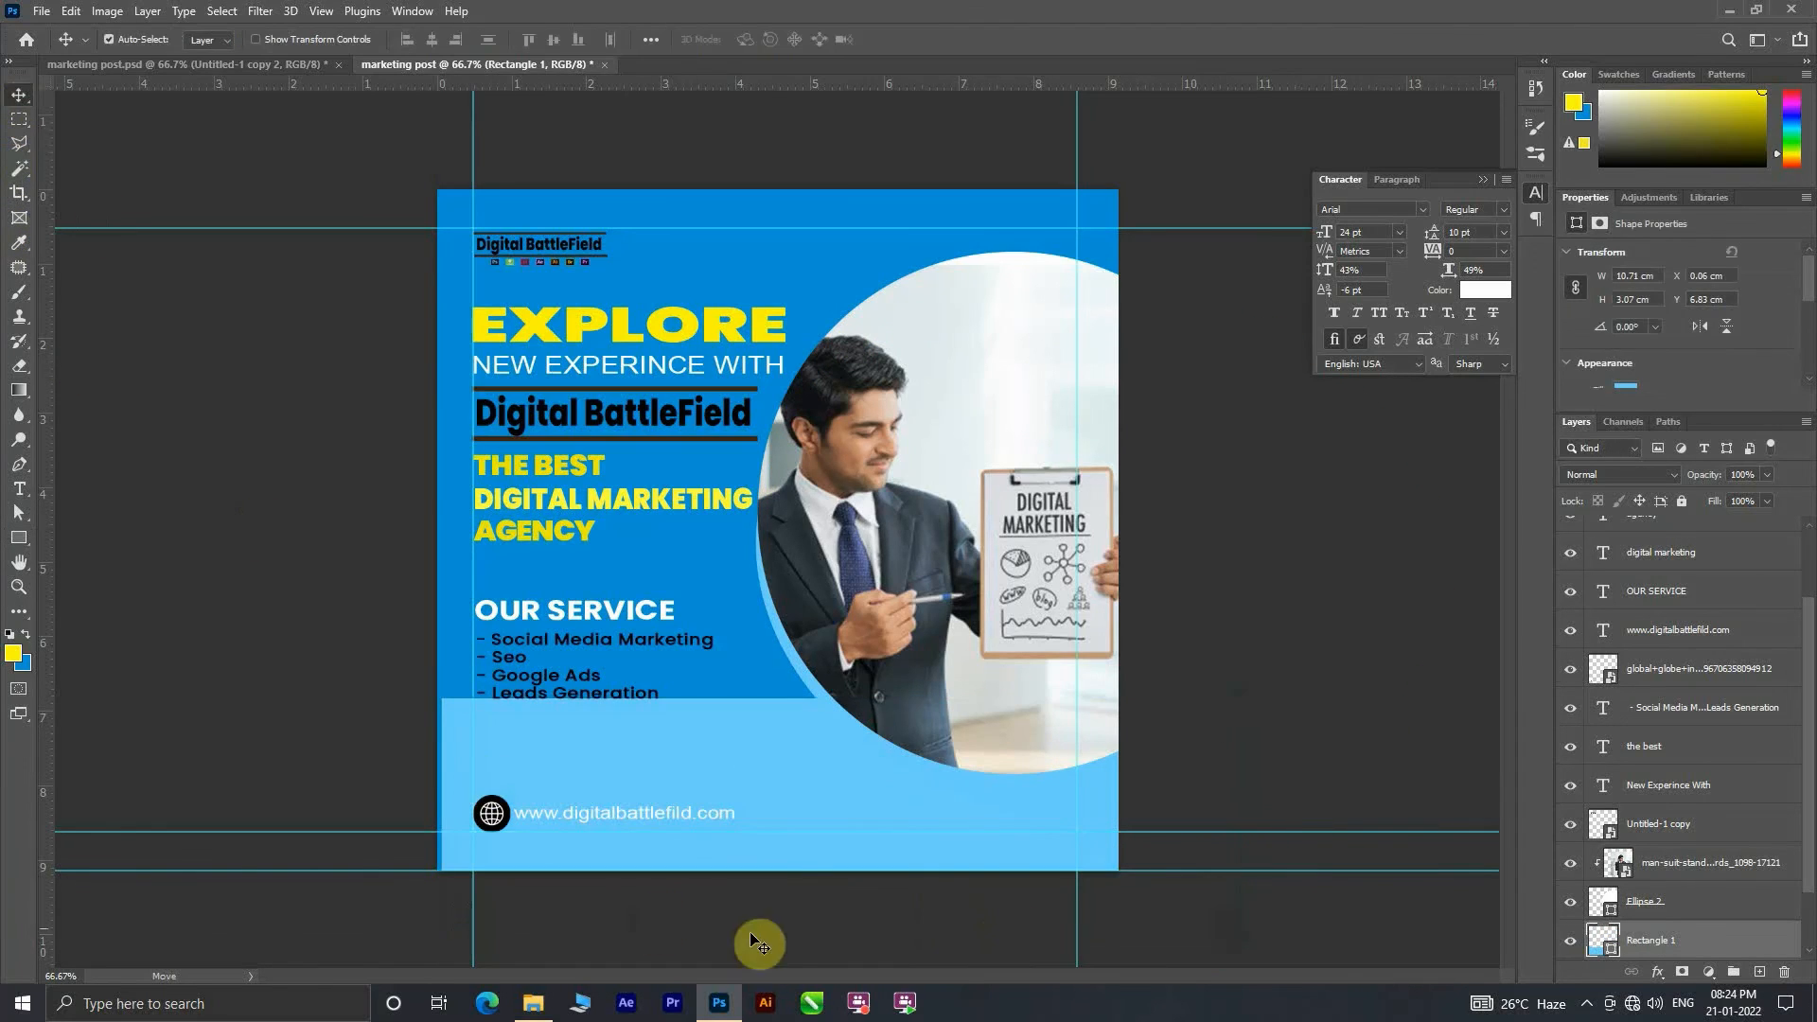
left_click_drag(767, 801, 744, 897)
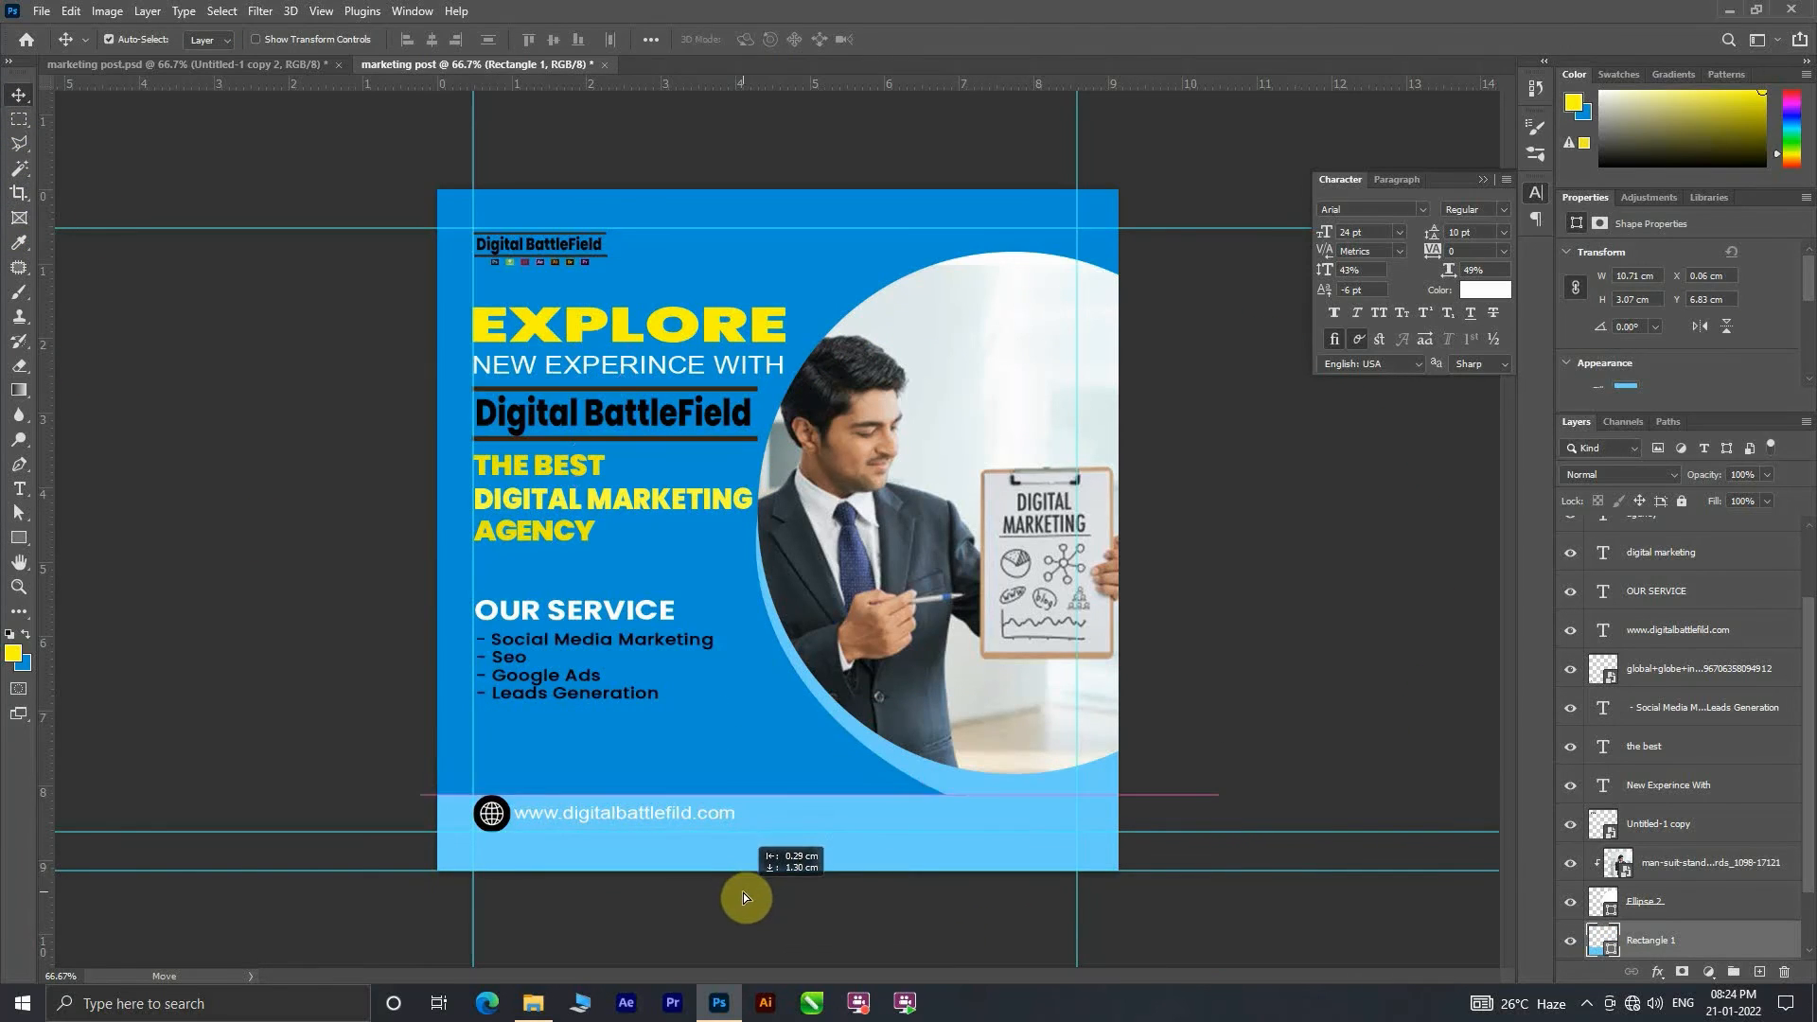
Step: Fill the bottom rectangle with dark navy blue 003258
left_click(19, 538)
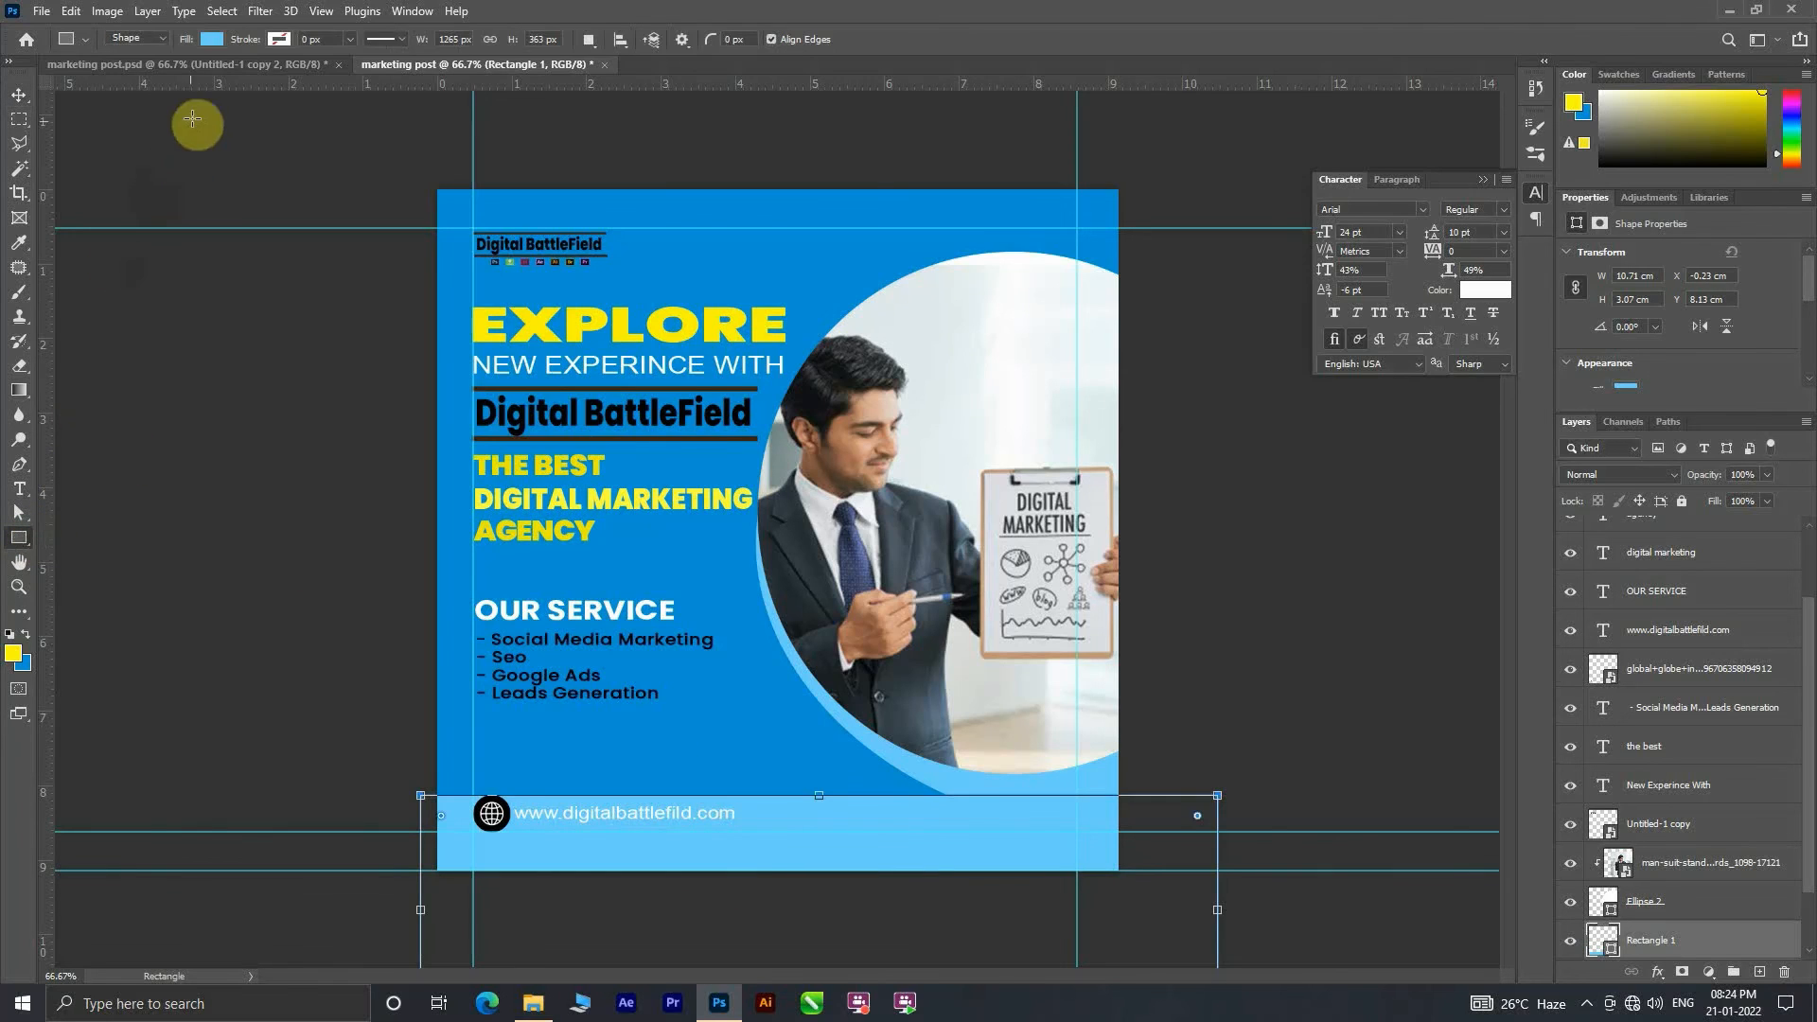
left_click(212, 38)
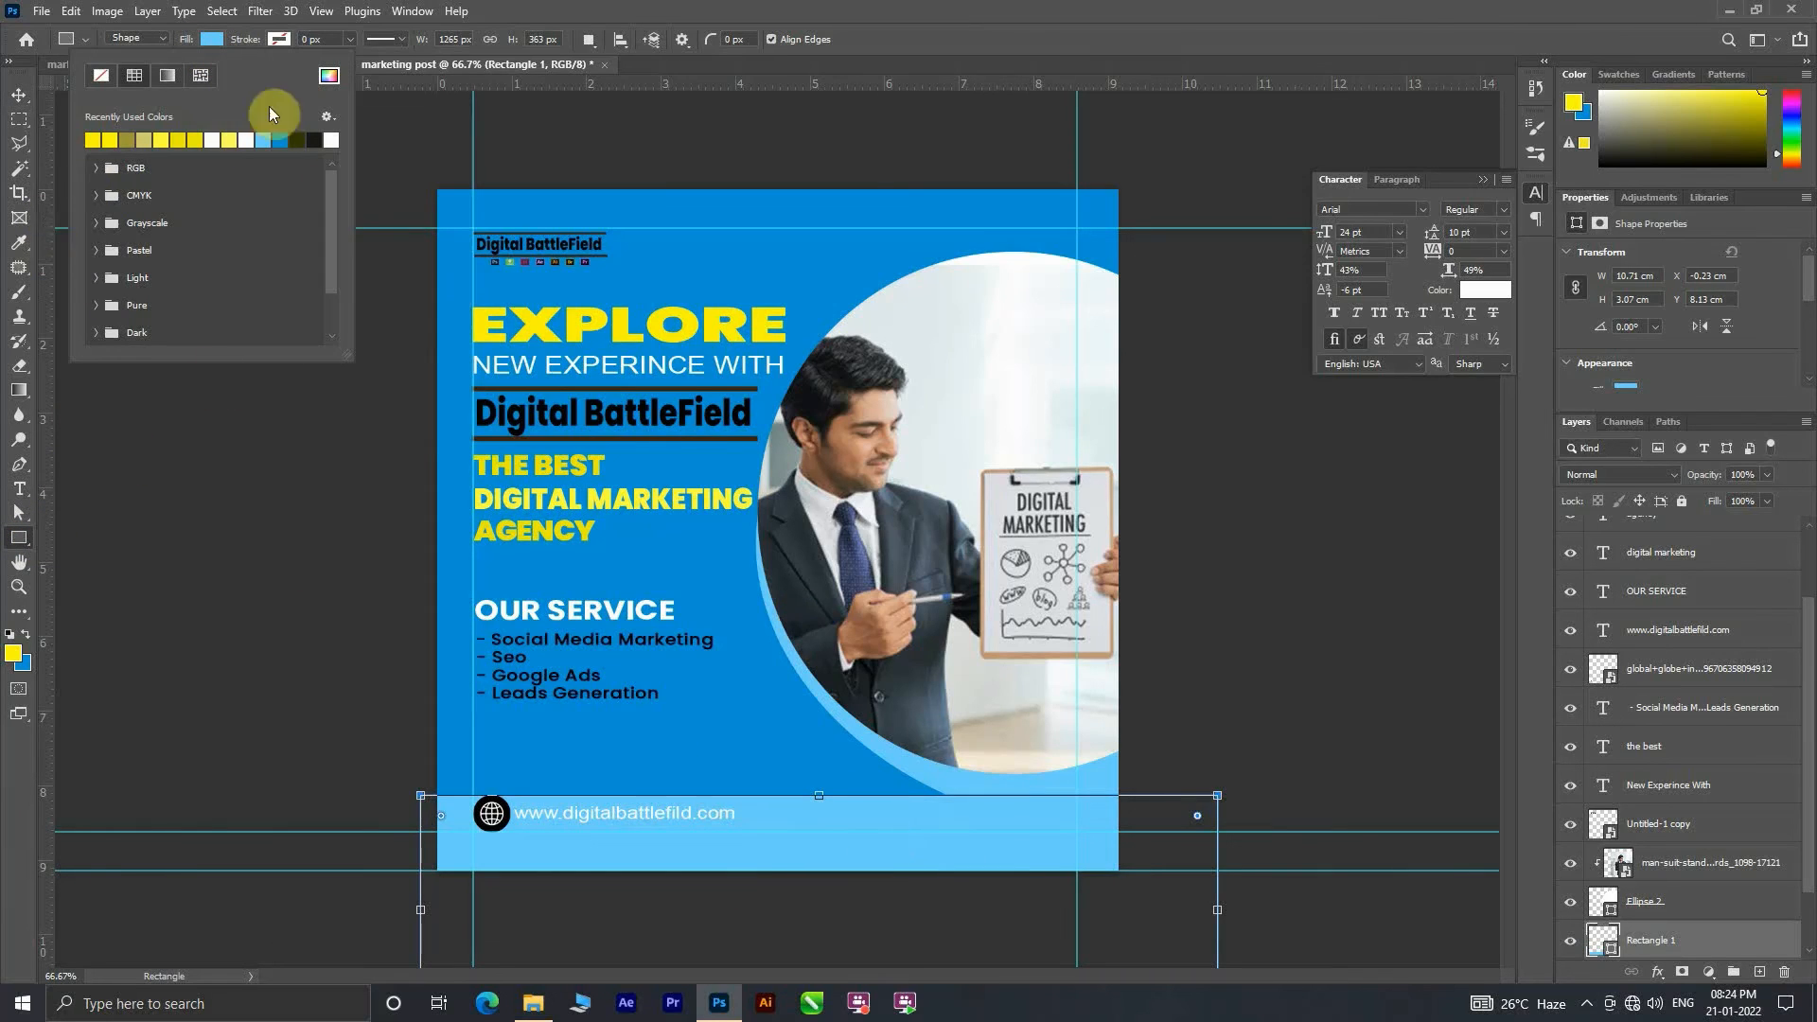
left_click(329, 76)
left_click_drag(267, 198, 292, 268)
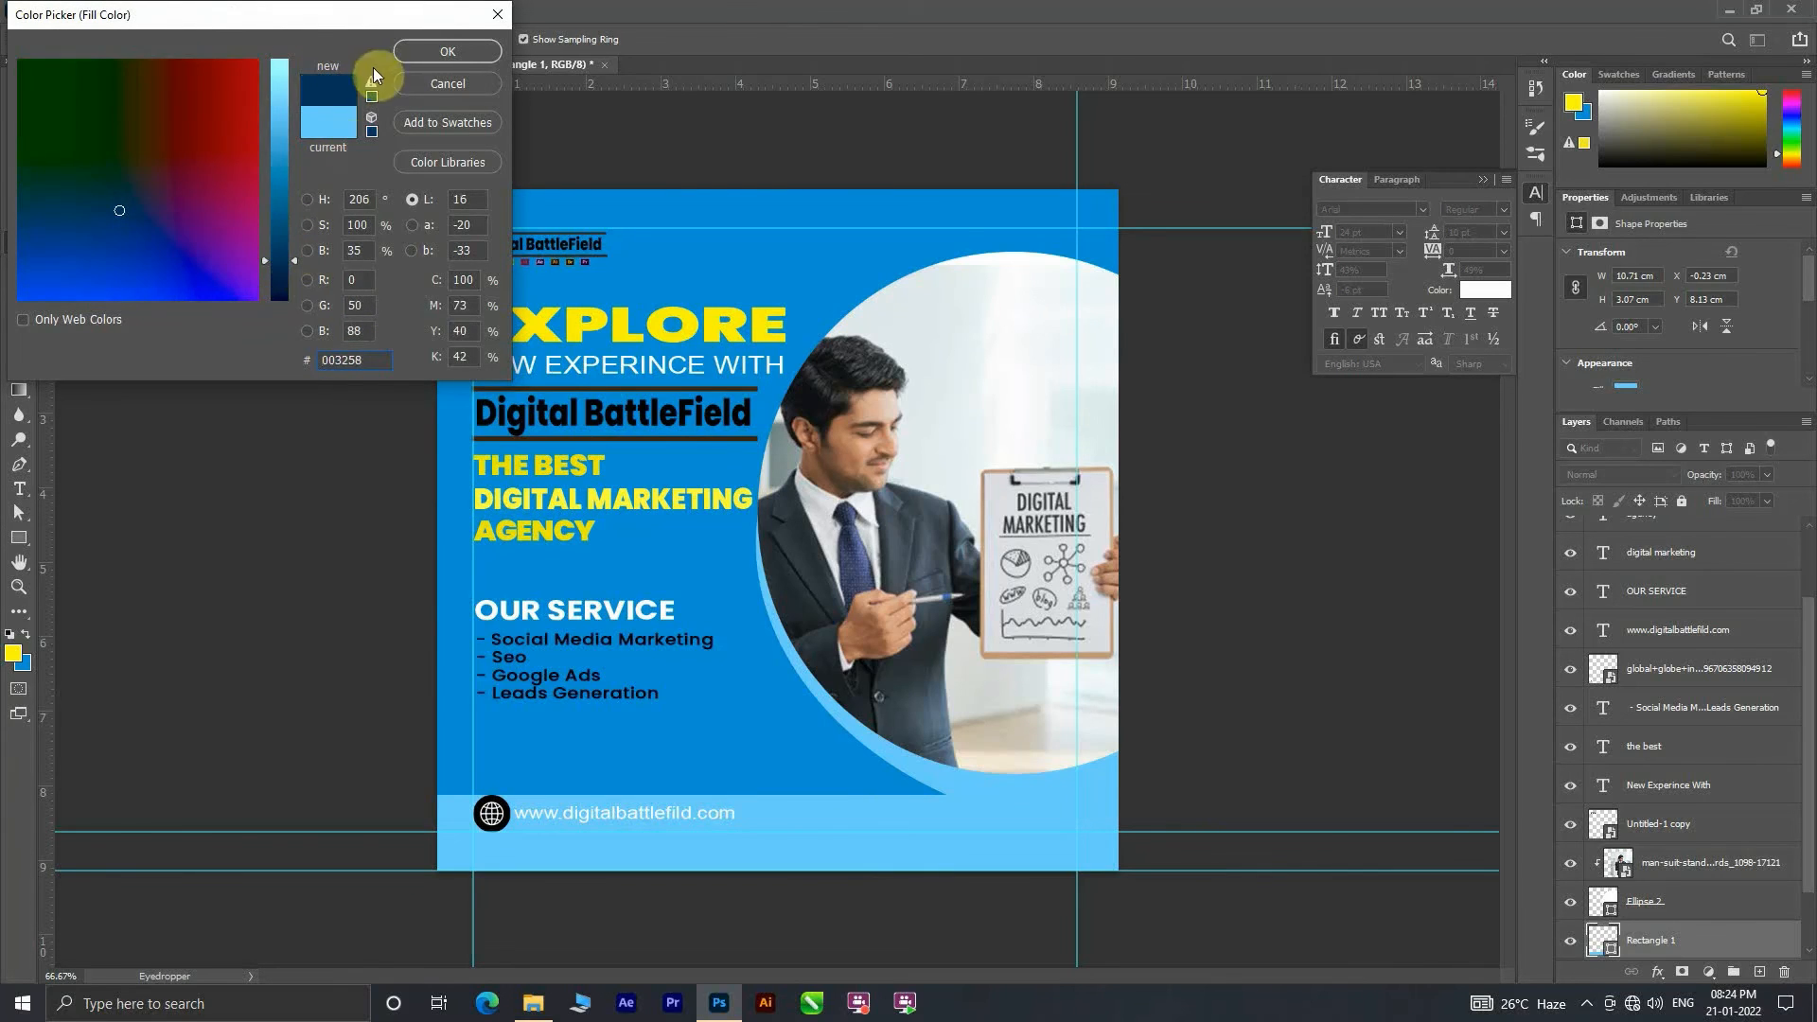
left_click(448, 51)
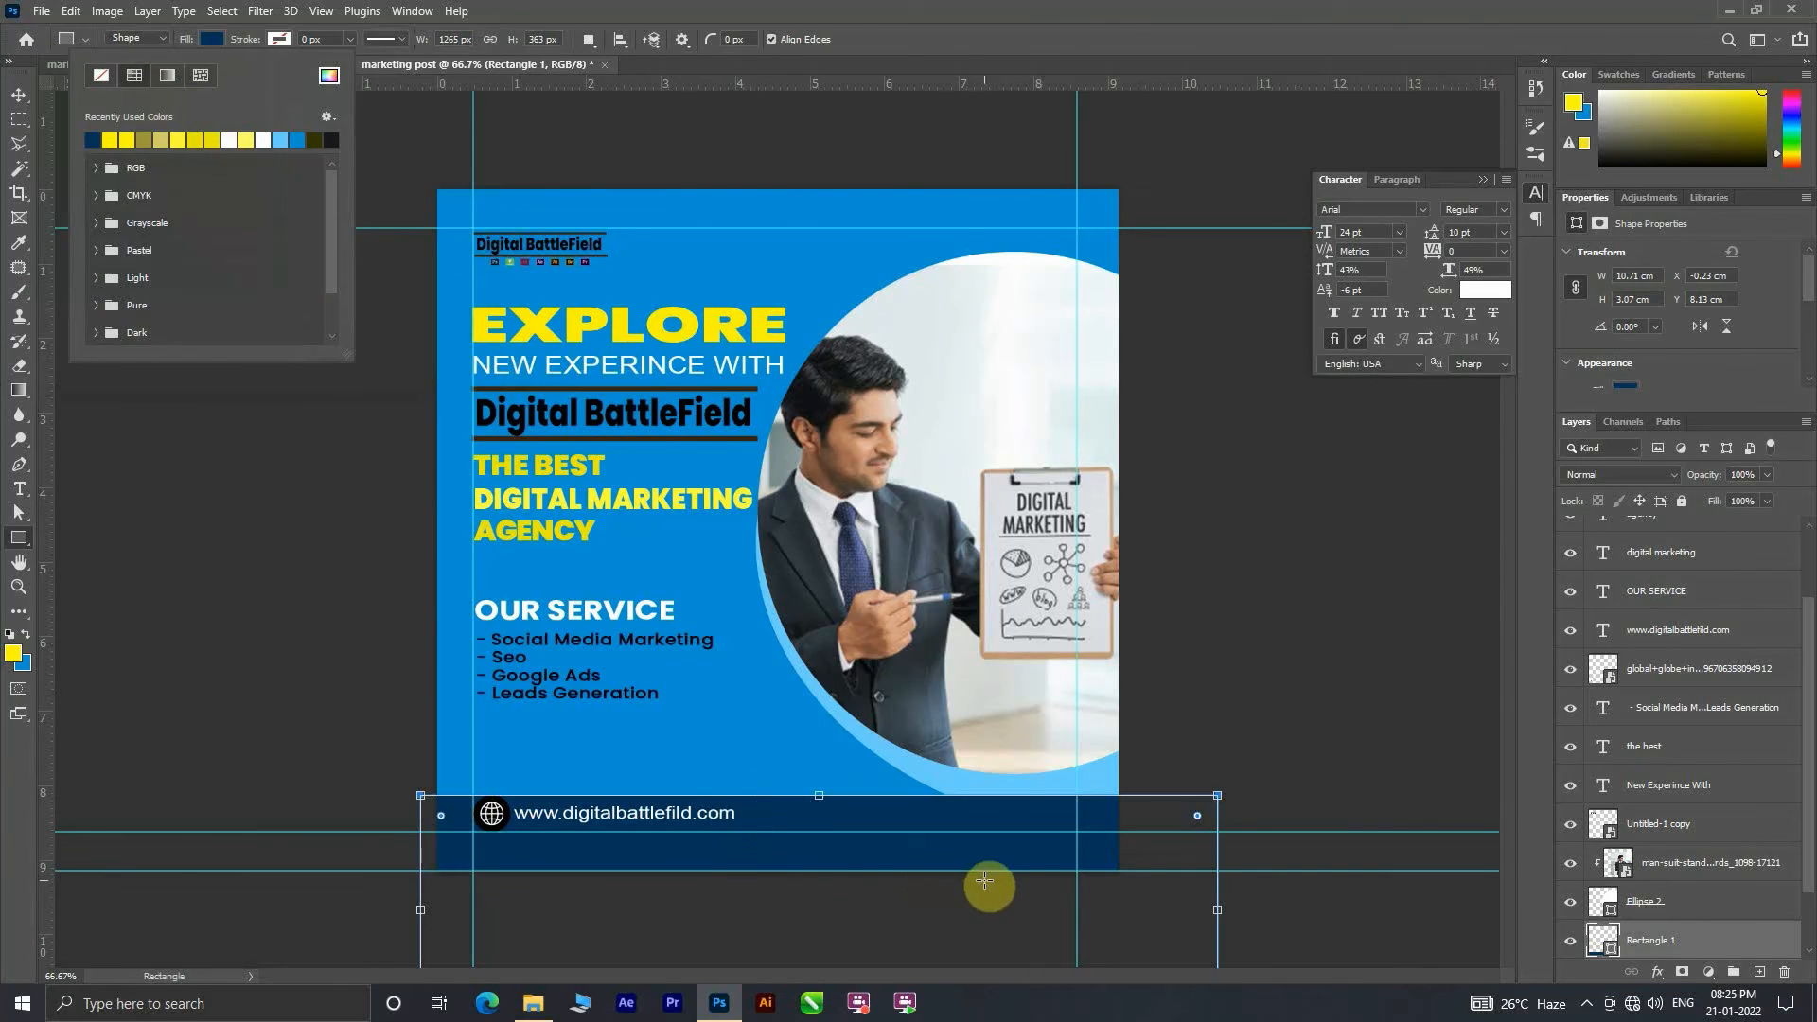
Step: Place the navy rectangle's layer beneath the light-blue ellipse and lower the rectangle slightly on the canvas
left_click_drag(1671, 940, 1703, 918)
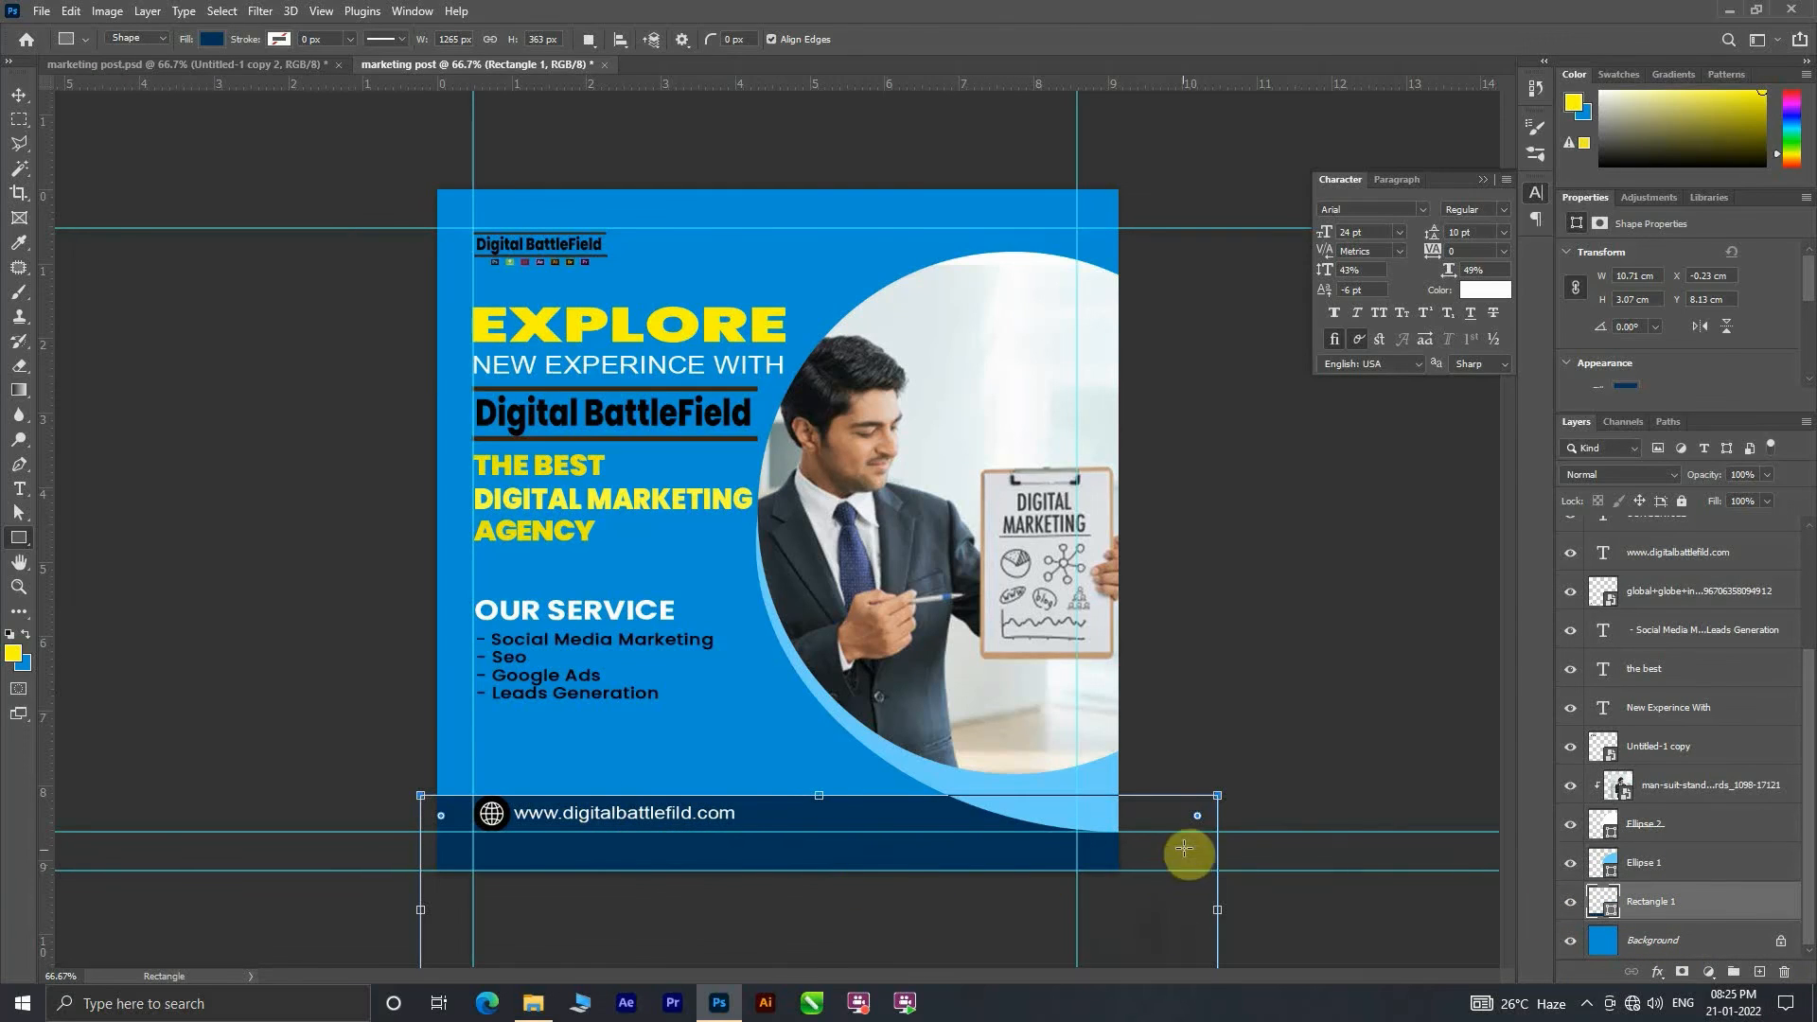
key("v")
left_click_drag(846, 860, 850, 876)
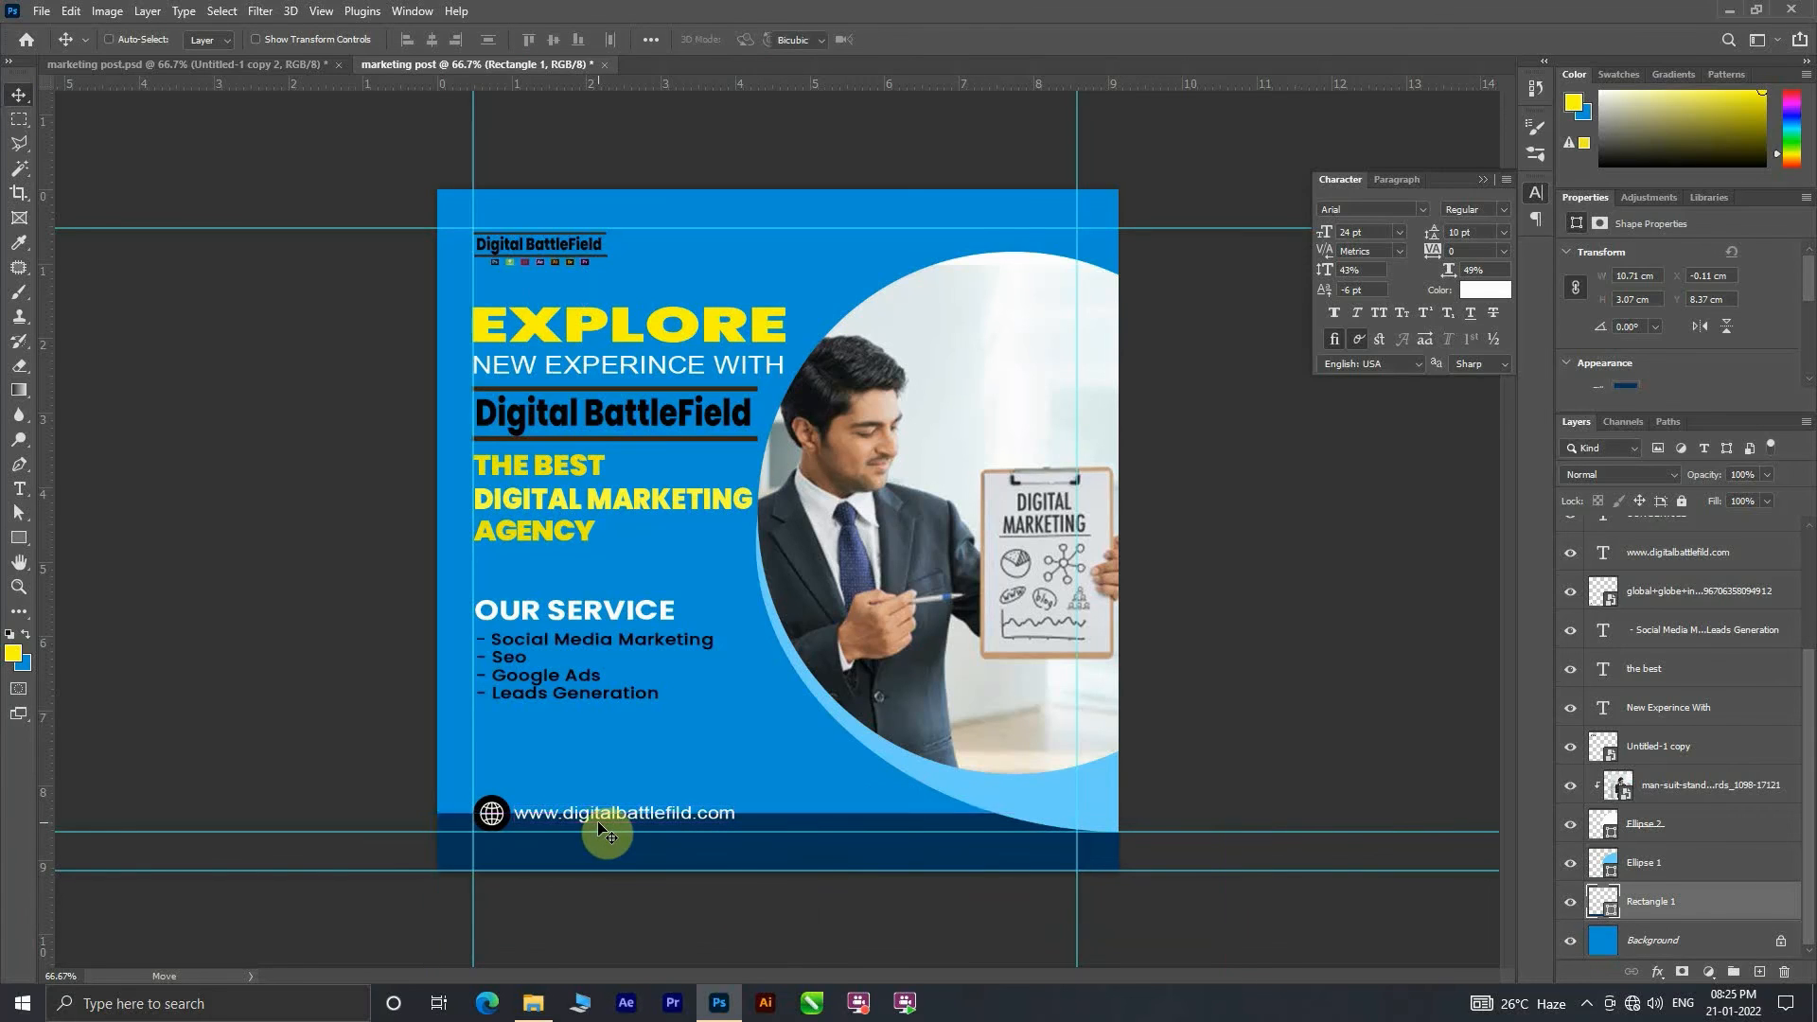
Step: Free-transform the navy rectangle to about 152% height with an 8.8° rotation and 9.9° skew, so its upper edge slopes down to the right
key("ctrl+t")
left_click_drag(429, 815, 412, 712)
mouse_move(958, 842)
left_mouse_down()
mouse_move(995, 868)
mouse_move(963, 875)
left_mouse_up()
left_click_drag(415, 746, 423, 715)
left_click_drag(829, 822, 840, 832)
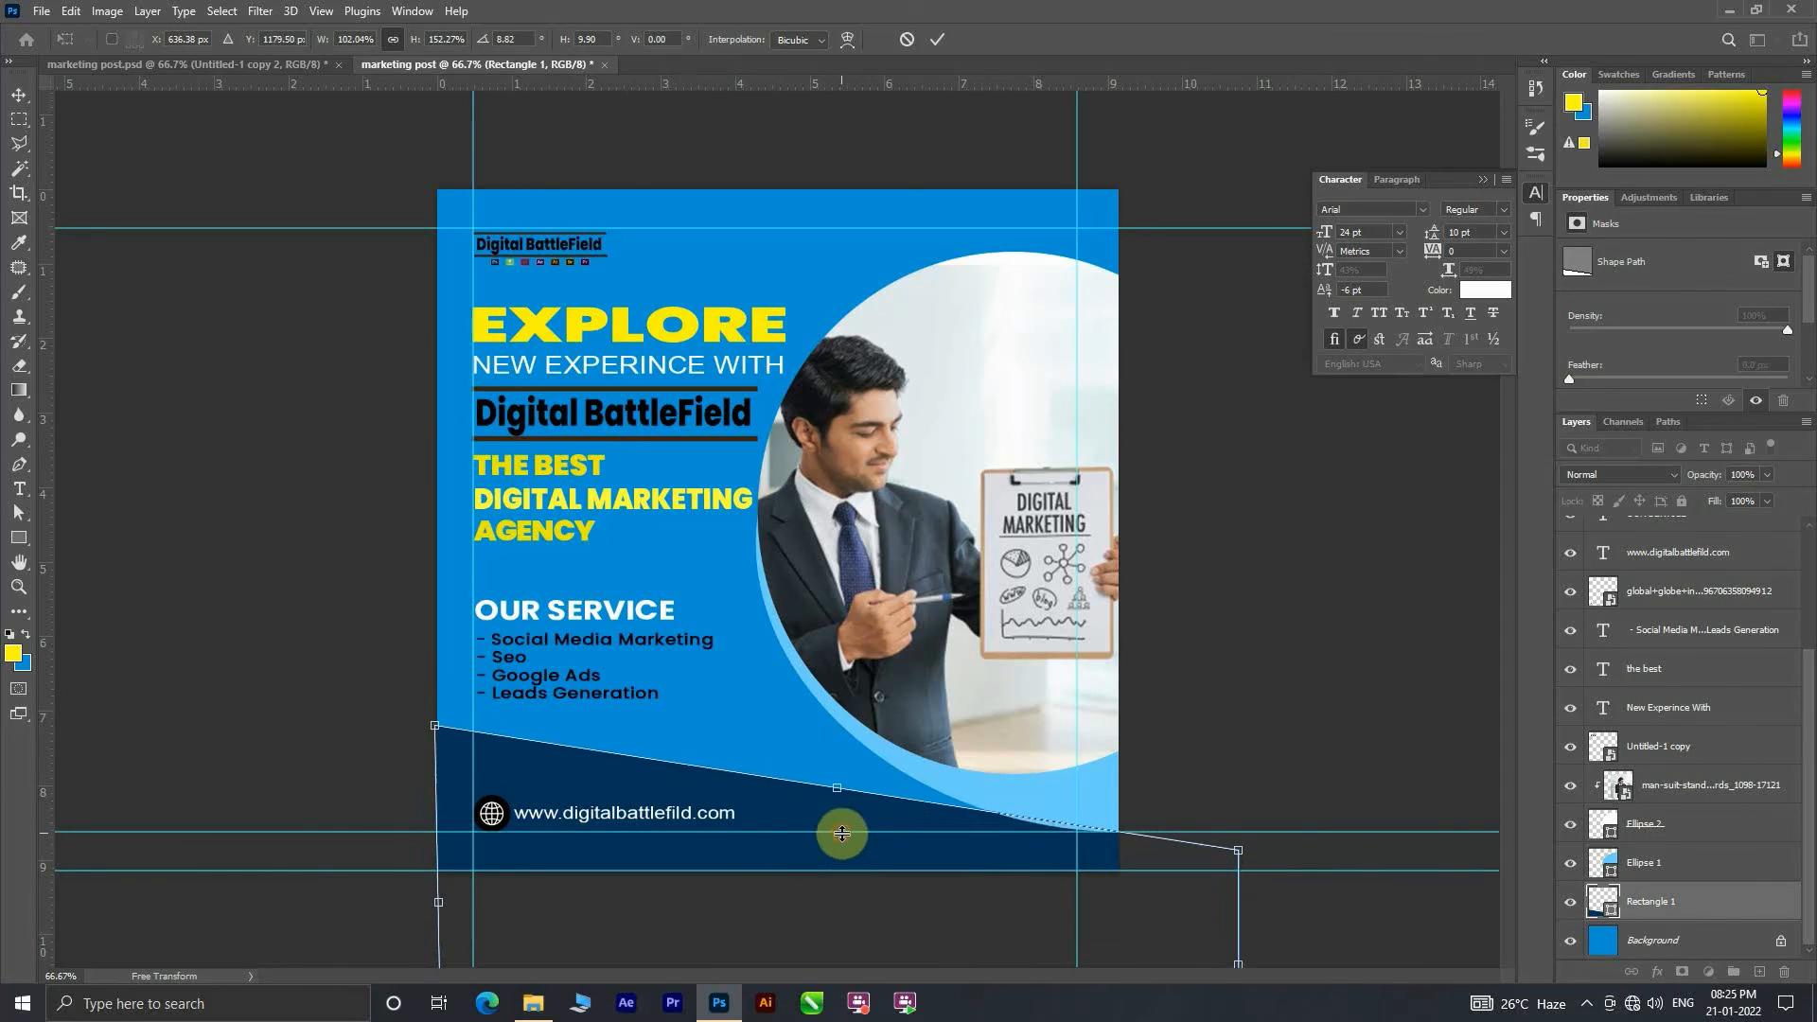
left_click(937, 40)
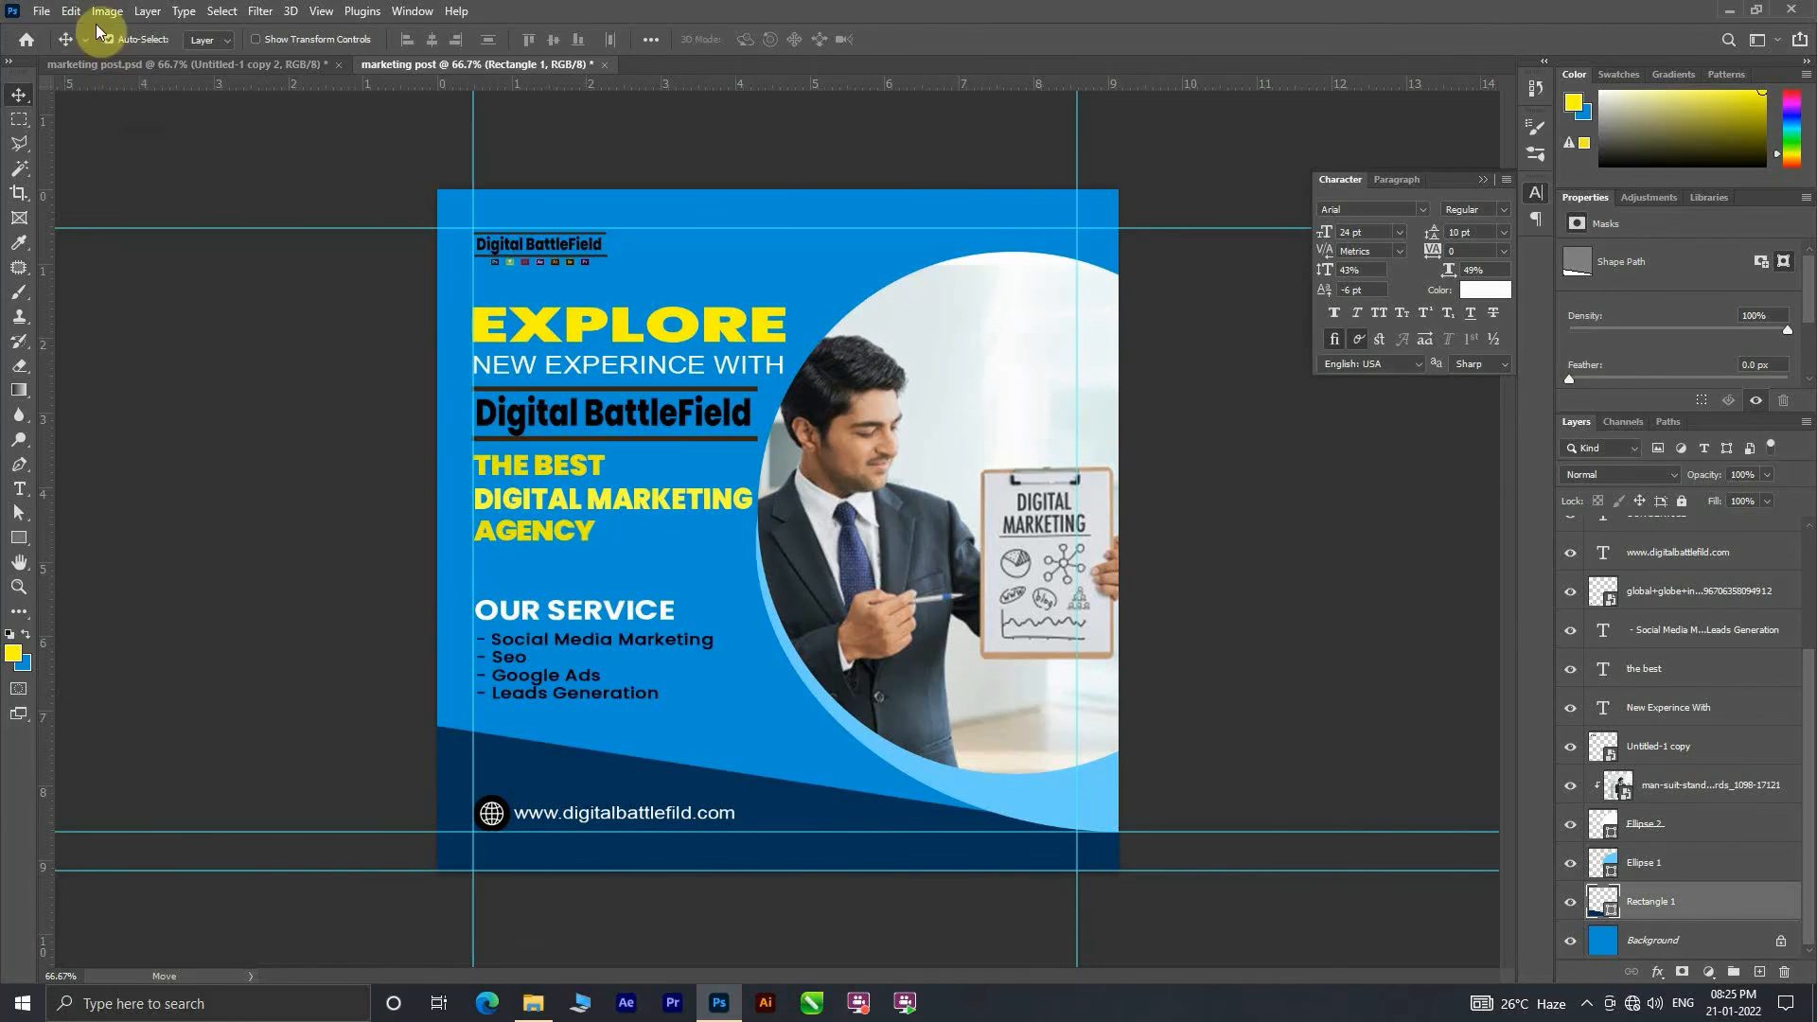
Step: Save the design as the Photoshop file "marketing post" in Desktop > yt > file yt with Maximize Compatibility on
key("ctrl+shift+s")
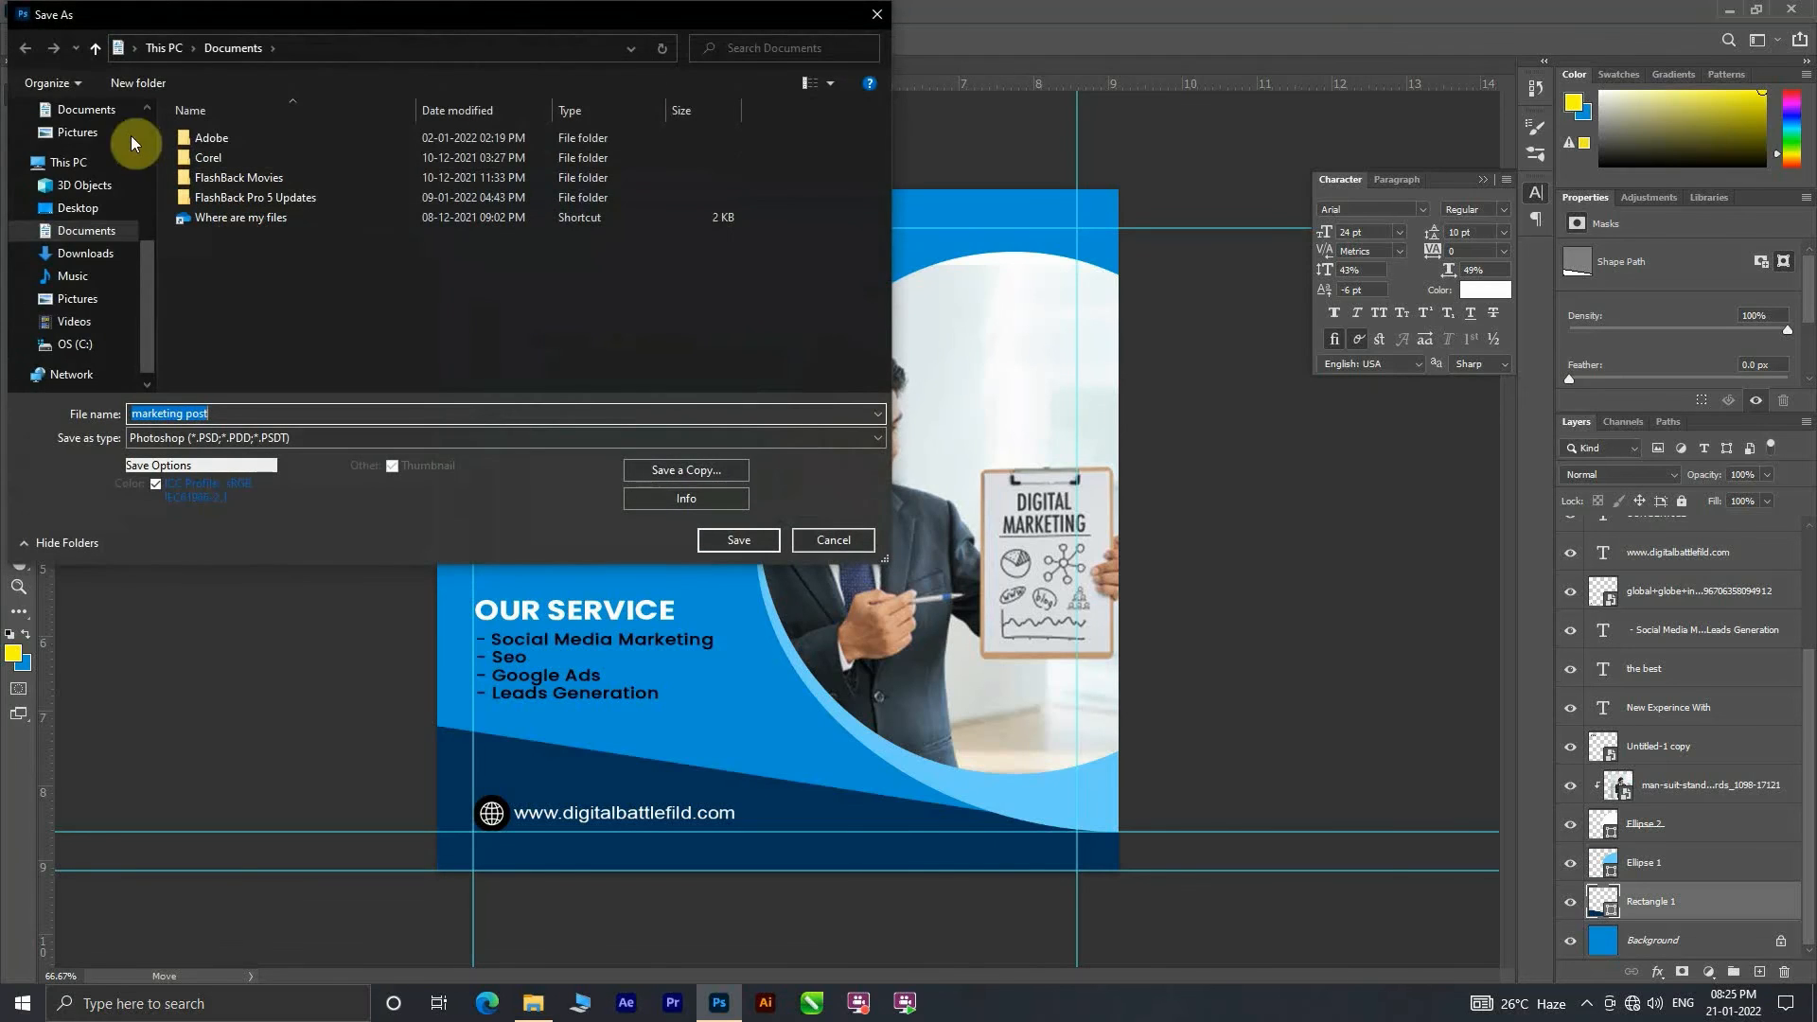
scroll(95, 151, "up", 5)
left_click(80, 149)
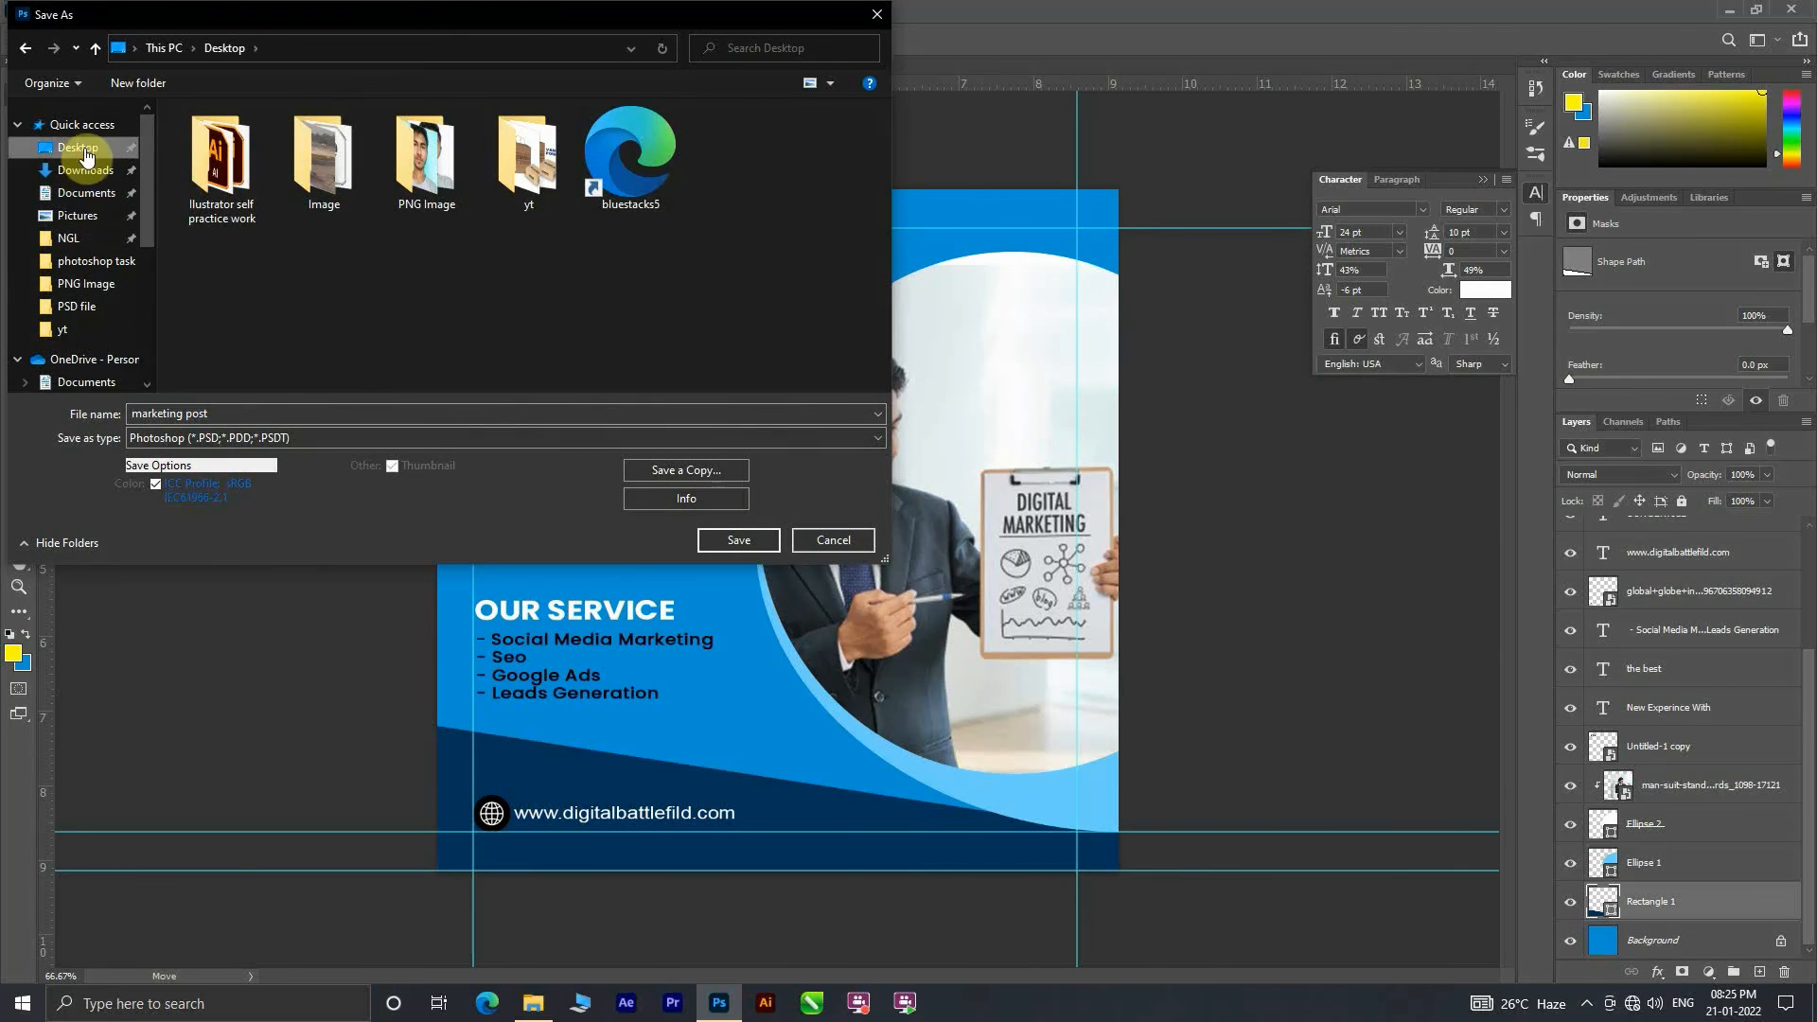
double_click(513, 171)
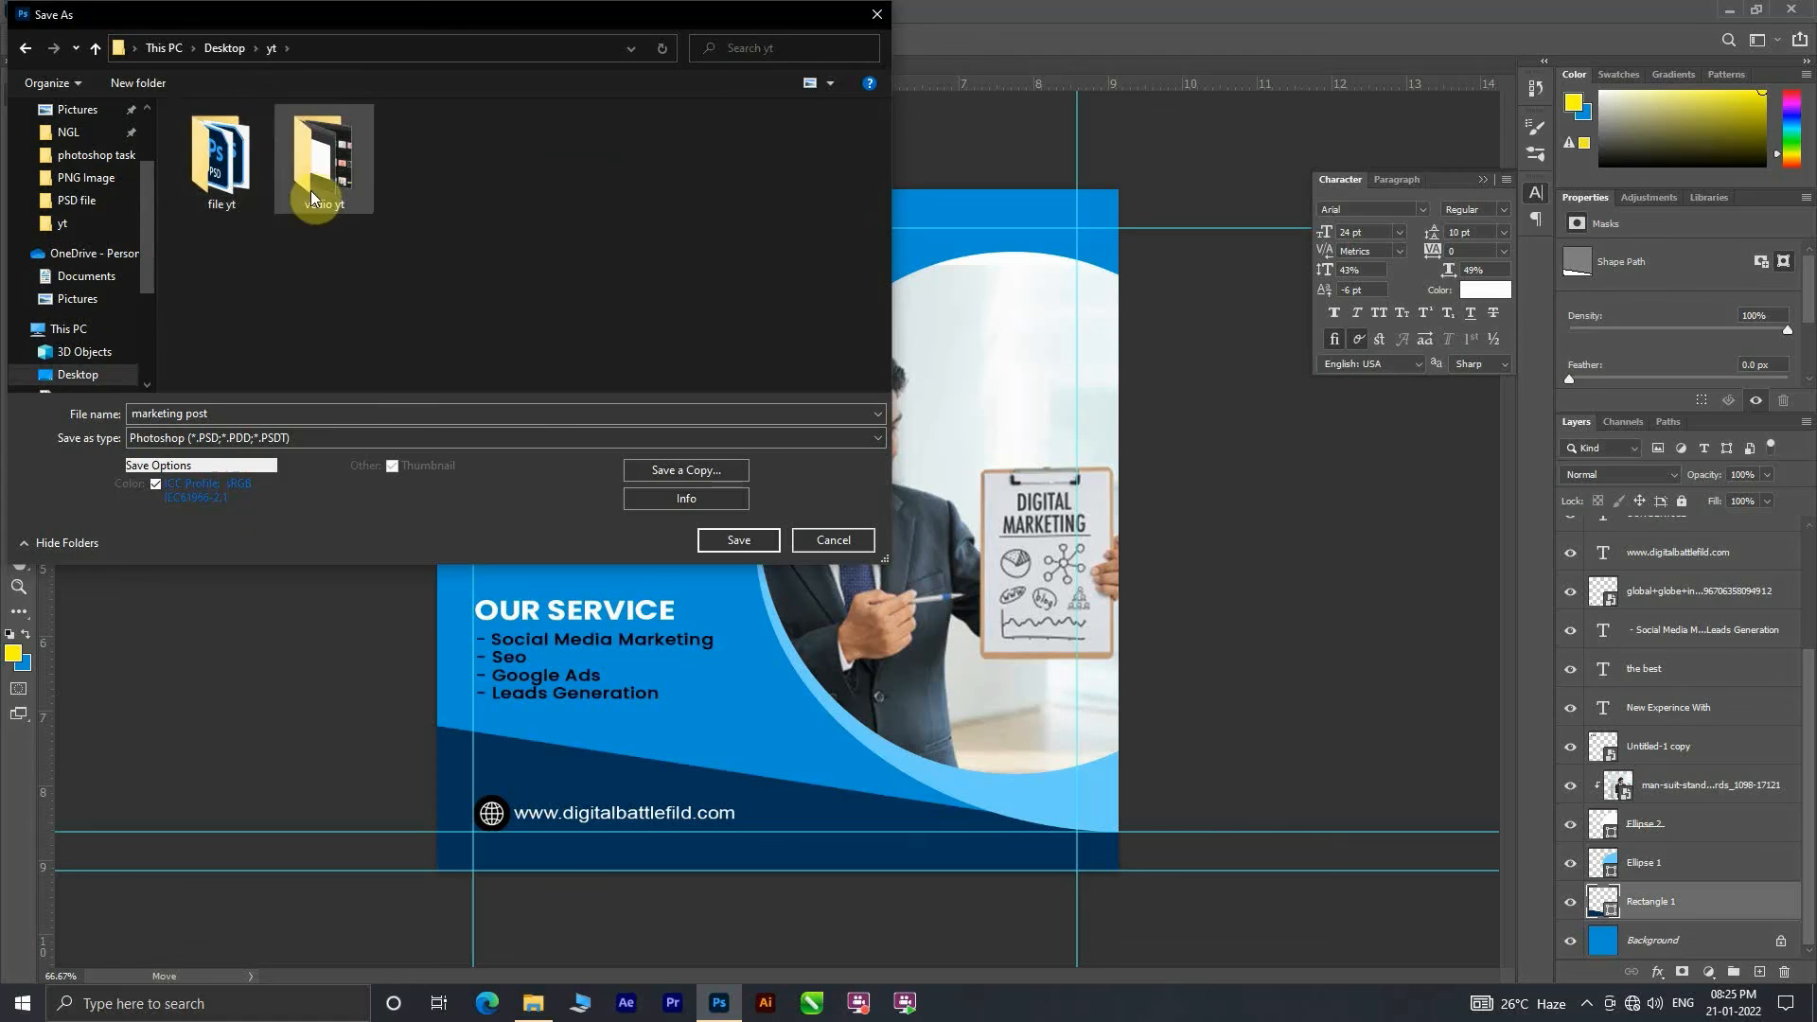
double_click(223, 159)
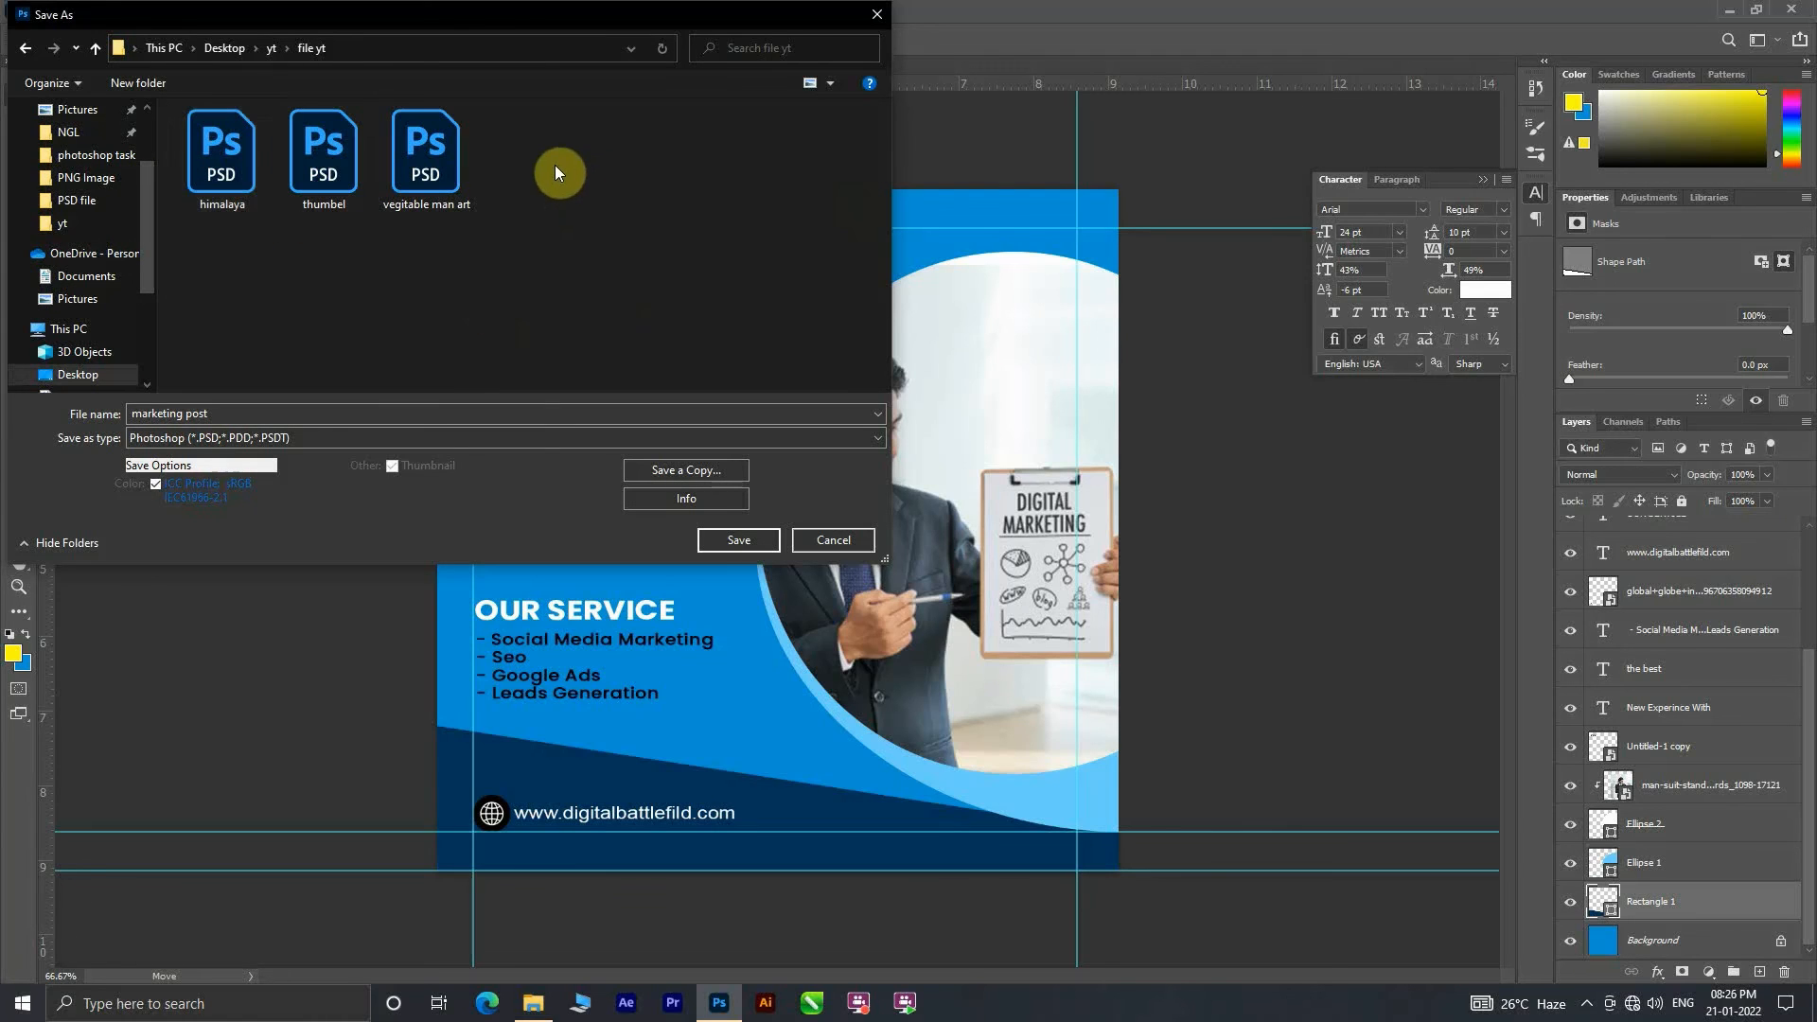
left_click(739, 541)
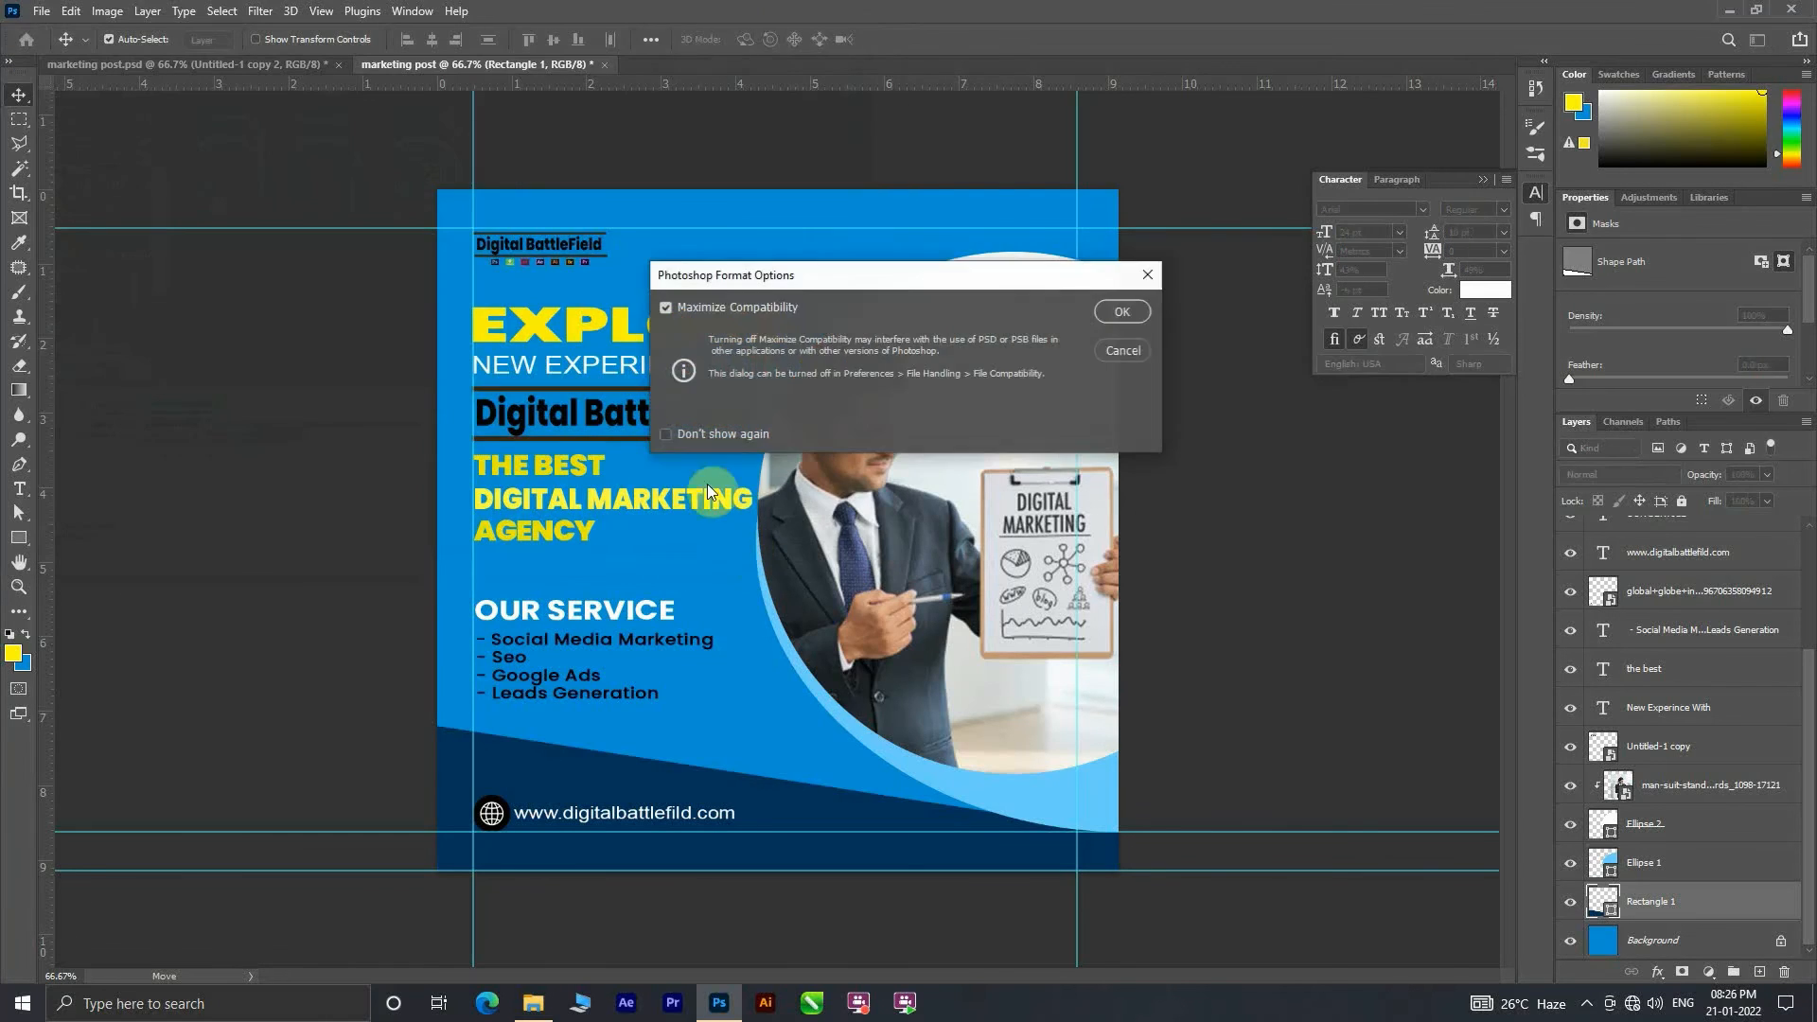
left_click(1116, 314)
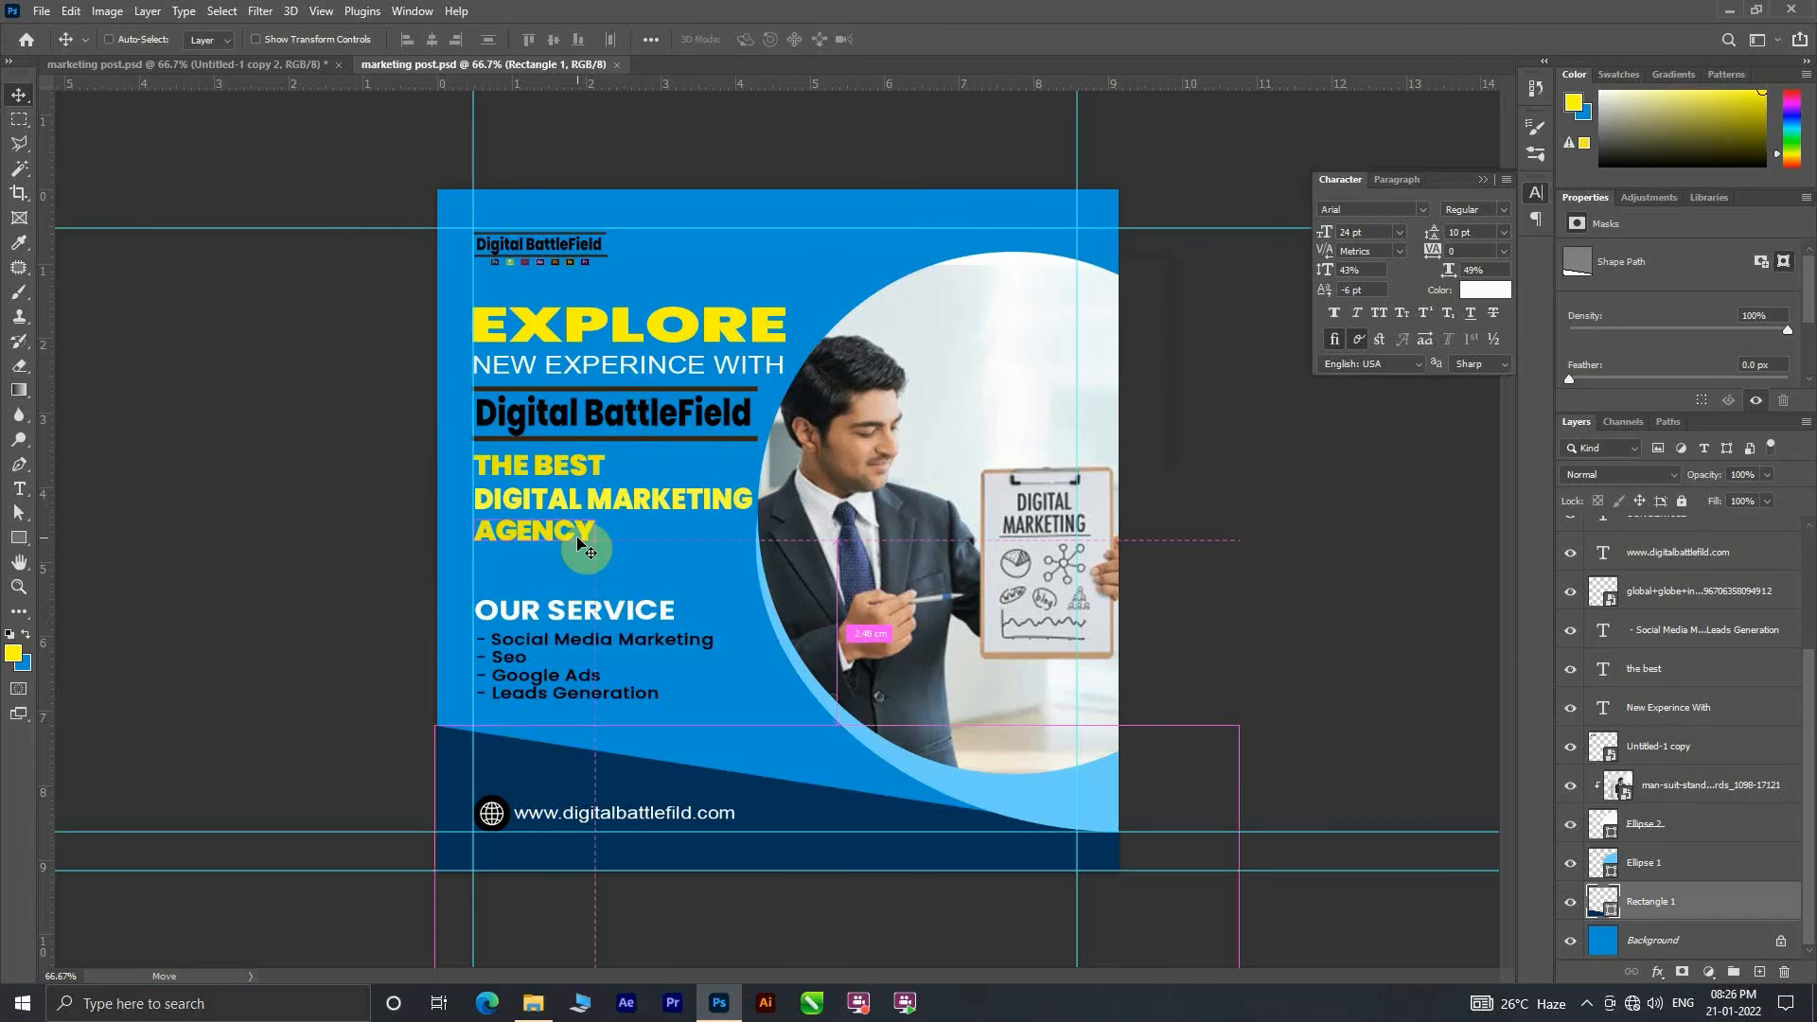